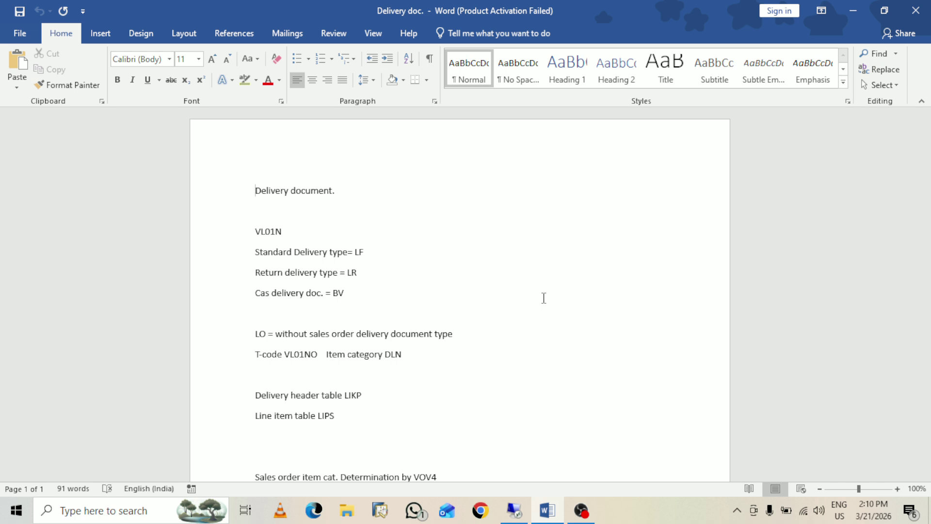
Step: Review the delivery notes on VL01N, delivery types LF, LR and BV, and the LO type with T-code VL01NO and item category DLN
drag(290, 233, 237, 237)
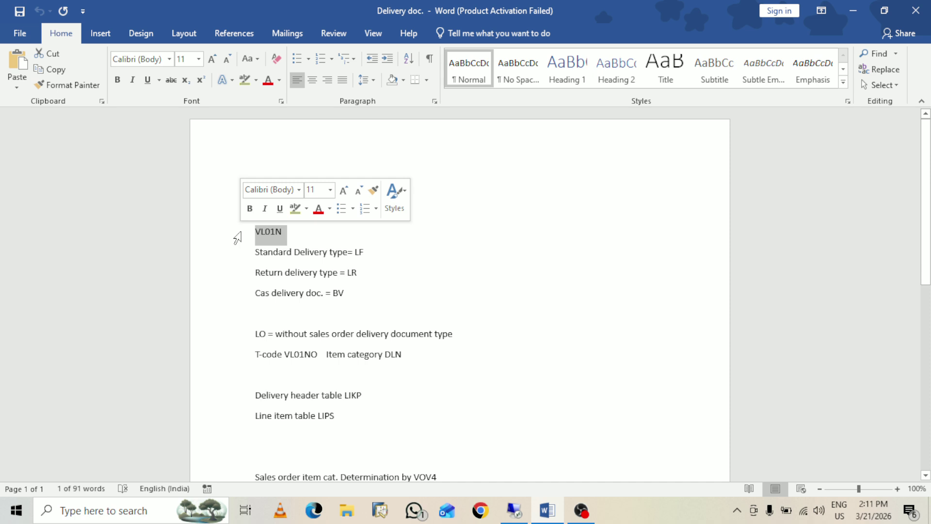
click(357, 236)
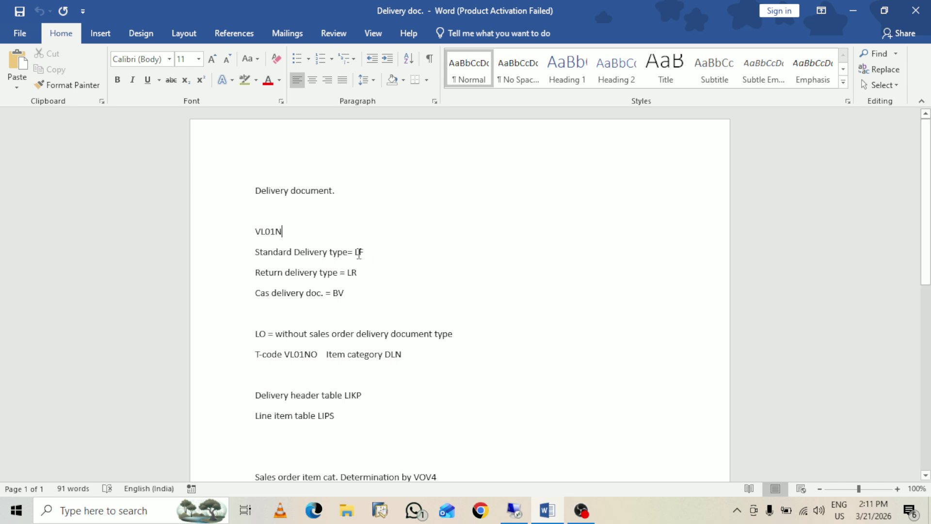
drag(356, 252, 365, 254)
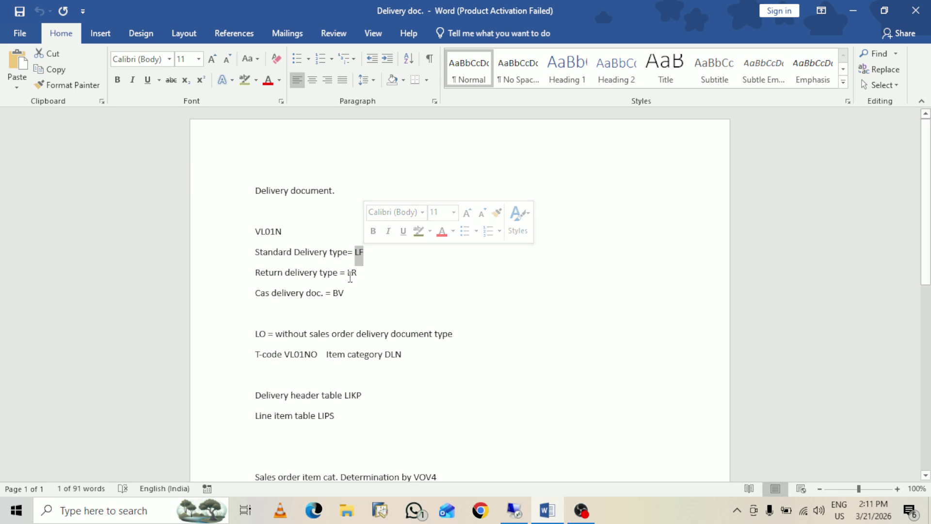
drag(349, 274, 356, 276)
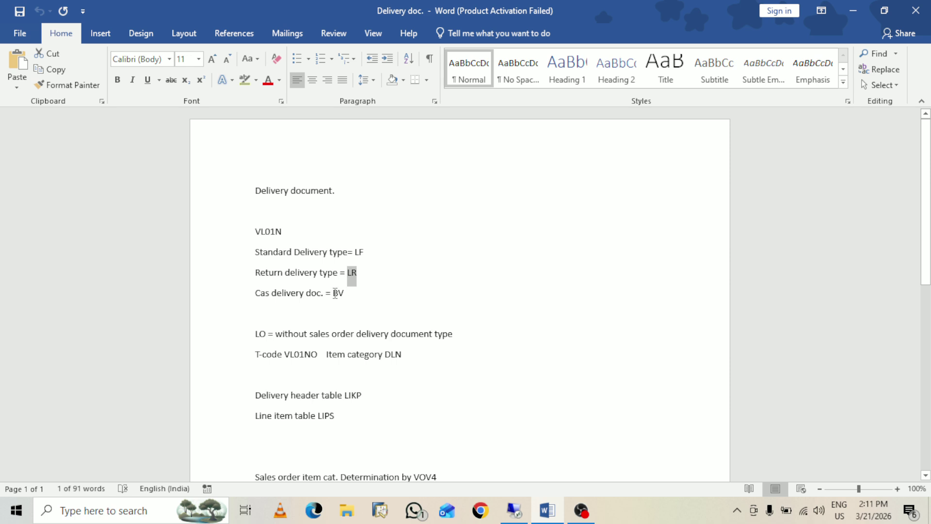
drag(333, 294, 345, 297)
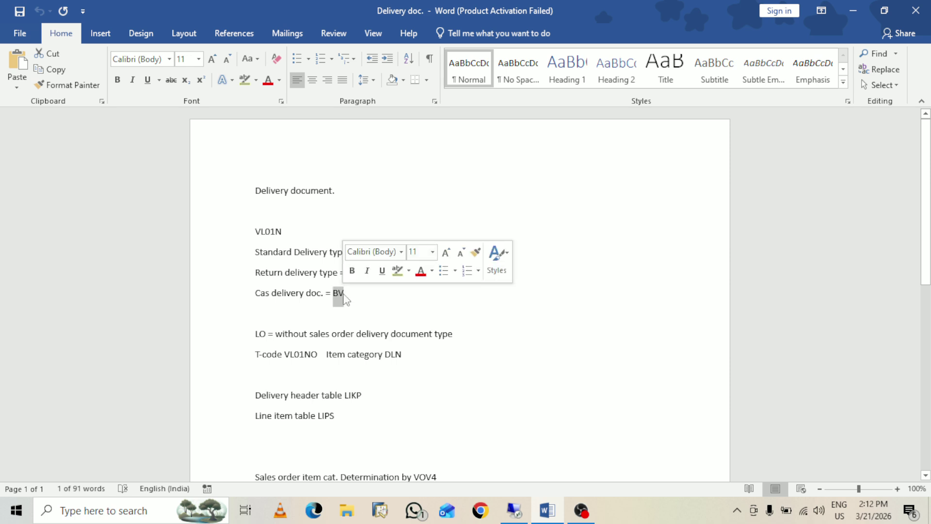
click(456, 317)
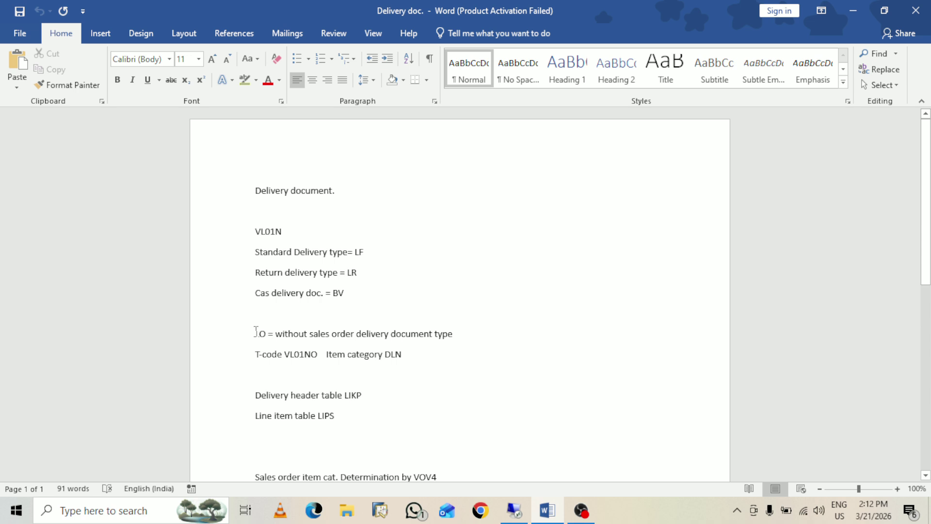
drag(256, 332, 400, 357)
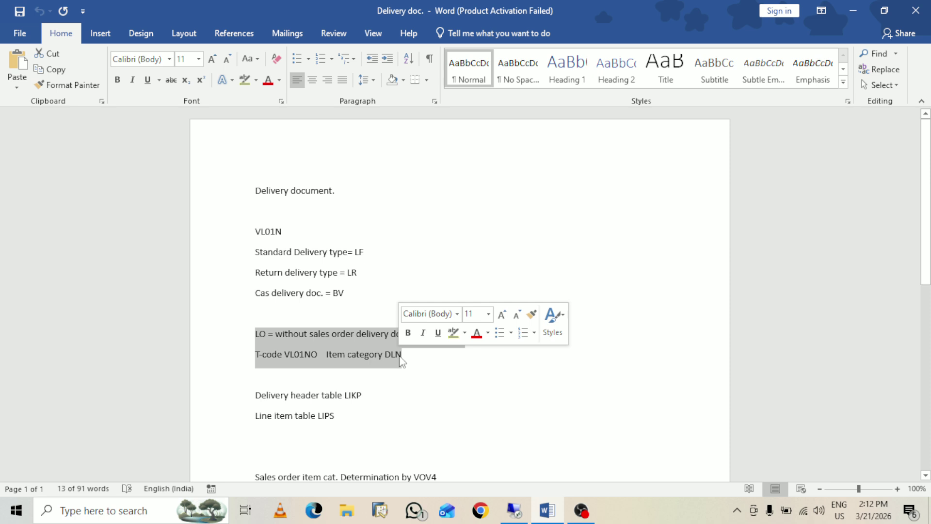
click(469, 377)
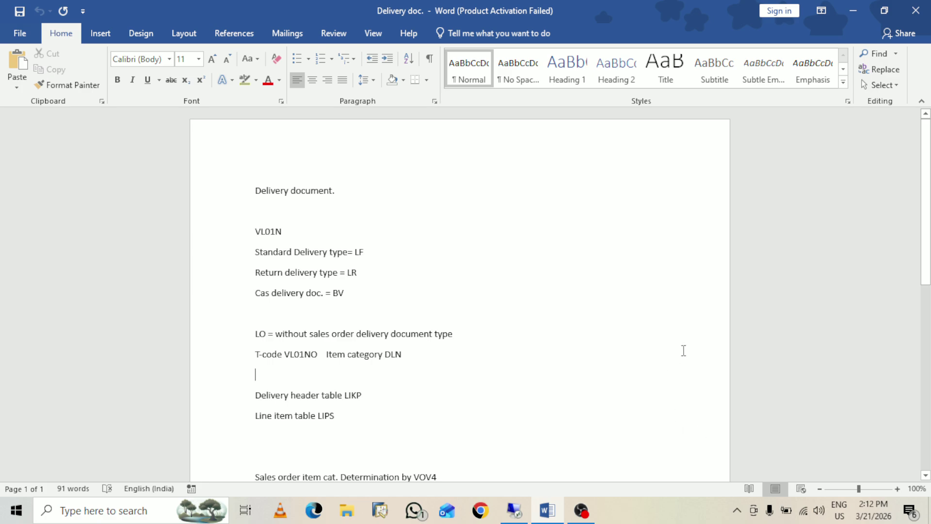
click(854, 10)
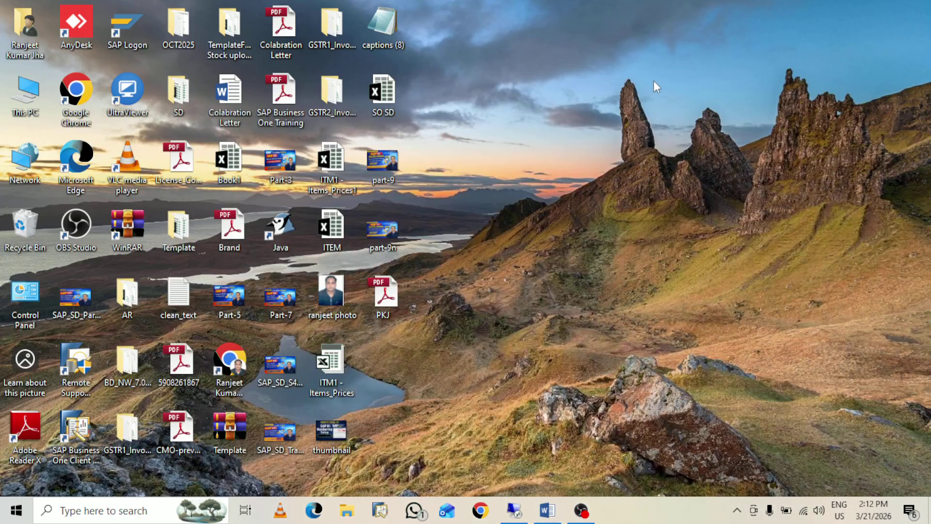
right_click(534, 117)
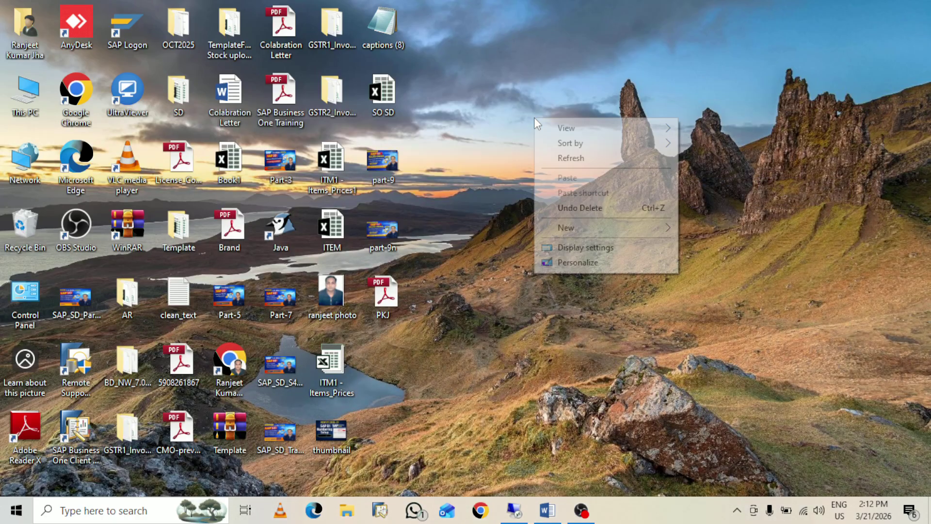
click(591, 265)
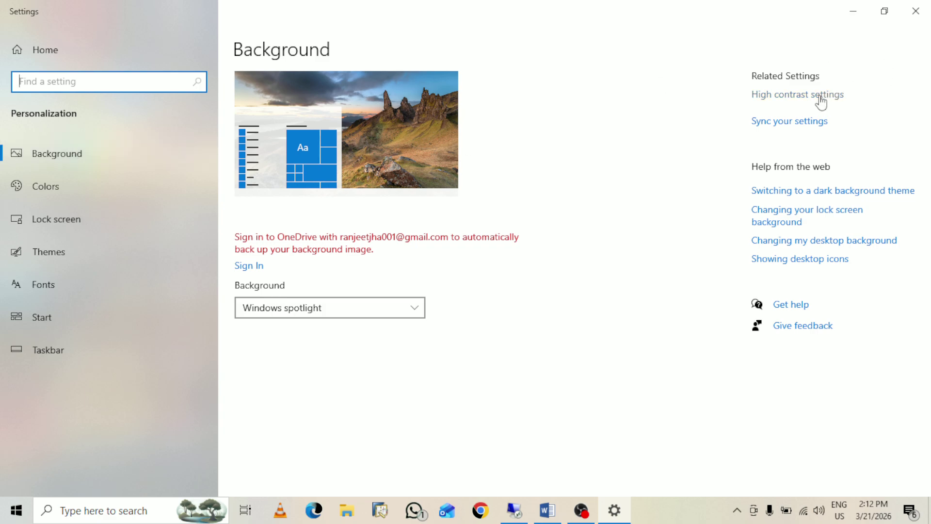
click(916, 11)
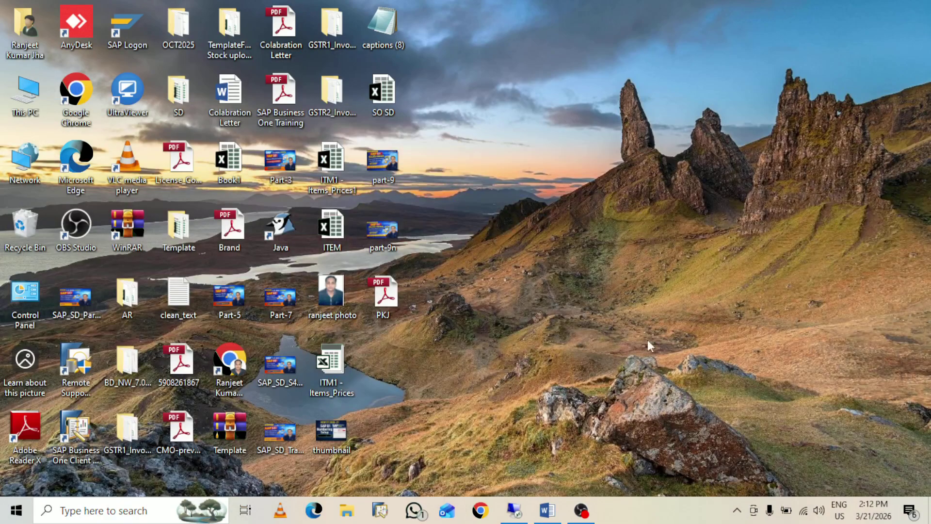
click(556, 512)
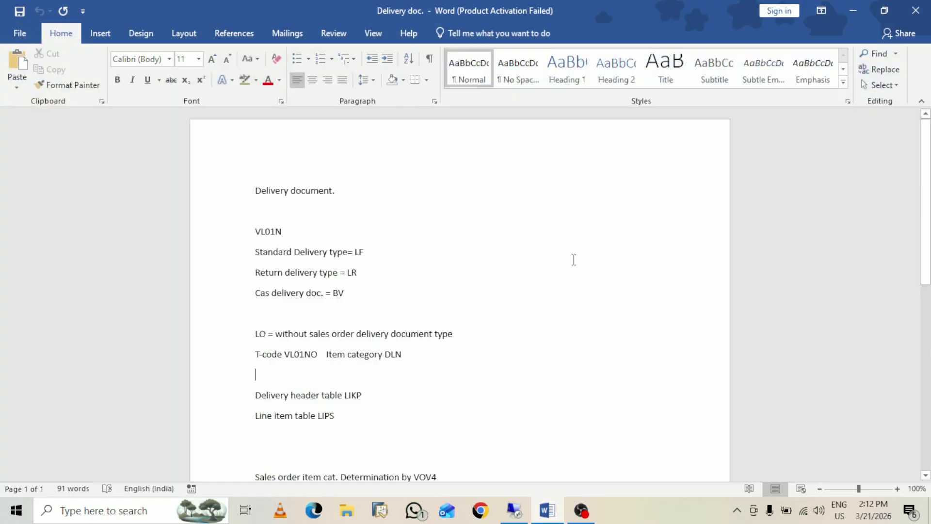
Step: Apply text highlighting to the two lines covering the LO delivery type and T-code VL01NO with item category DLN
drag(256, 330, 410, 357)
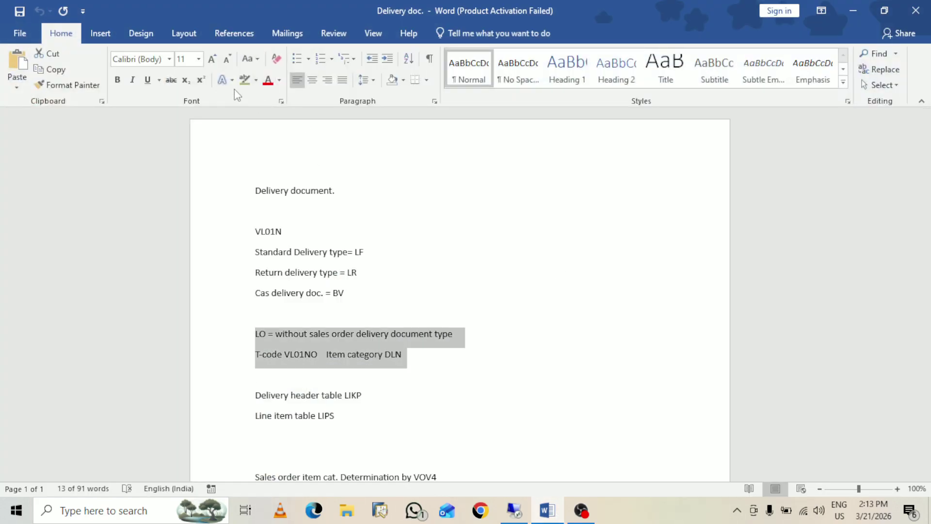
click(245, 80)
key(Up)
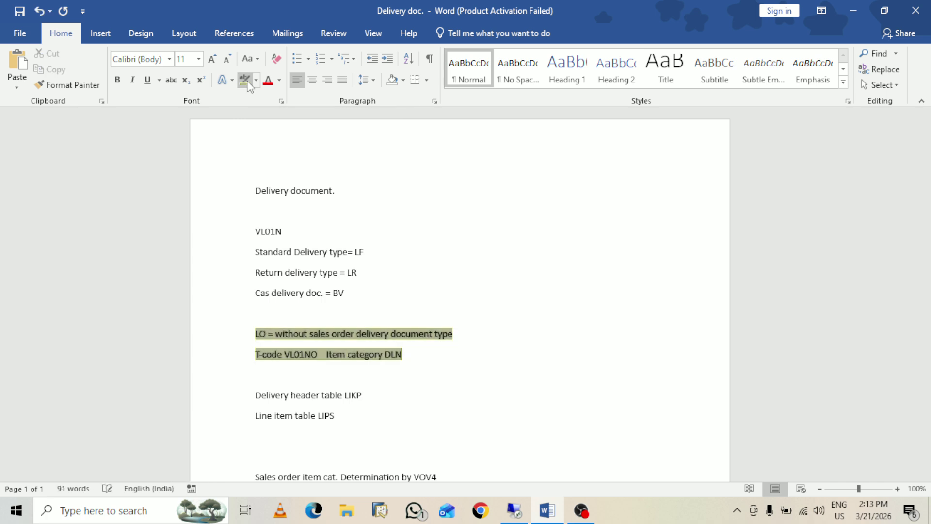
right_click(550, 314)
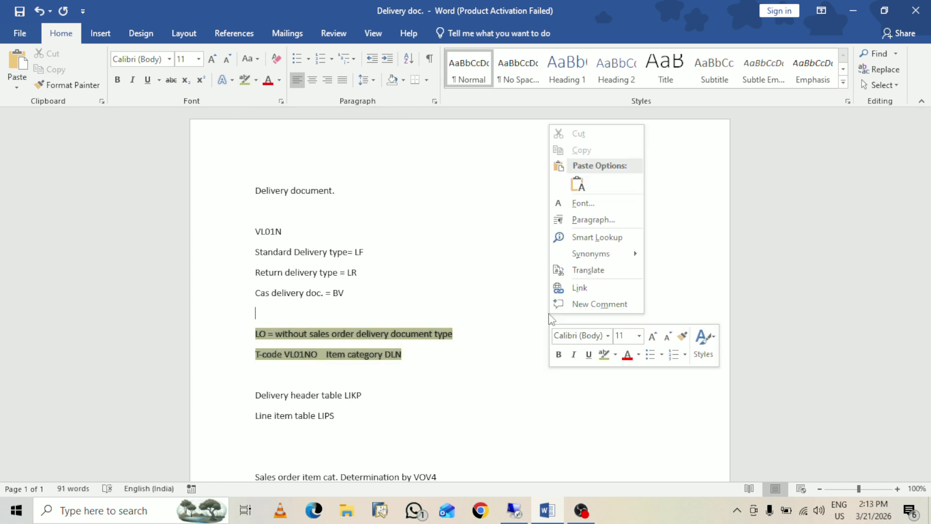
click(444, 367)
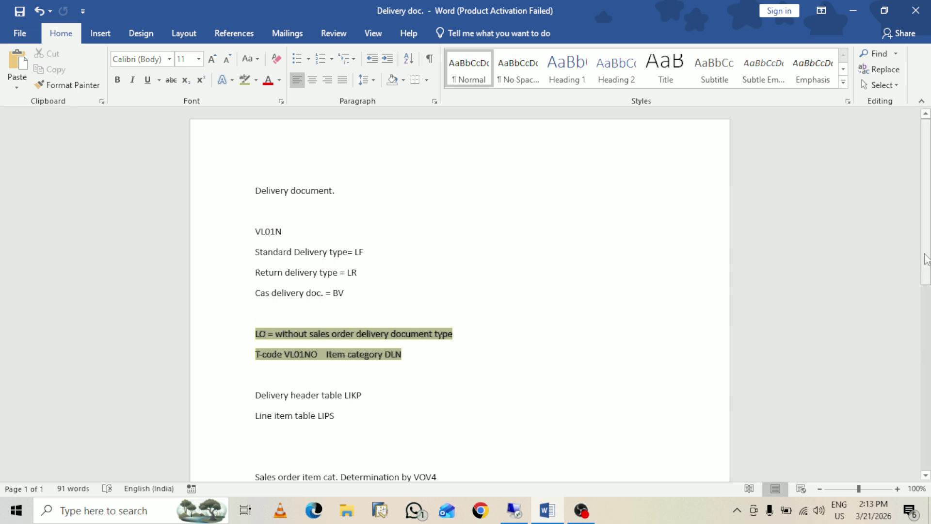
Step: Review the table names, the item category determination notes and the Define Delivery Types path with T-code OVLK
scroll(636, 348, down, 4)
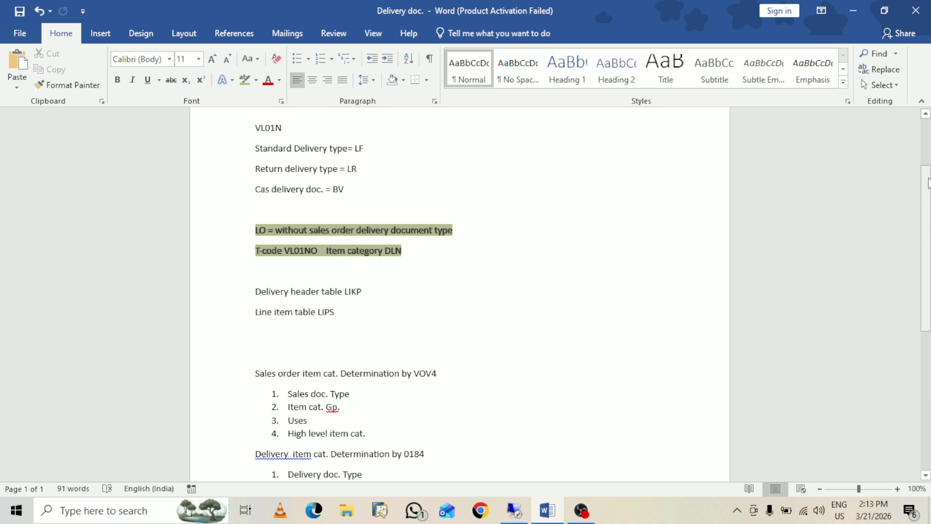
drag(927, 189, 927, 249)
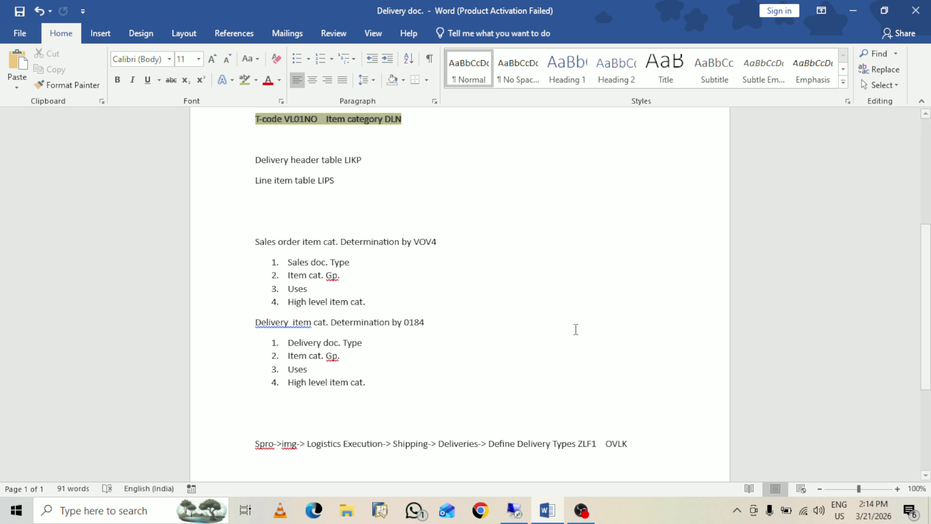
drag(607, 444, 642, 443)
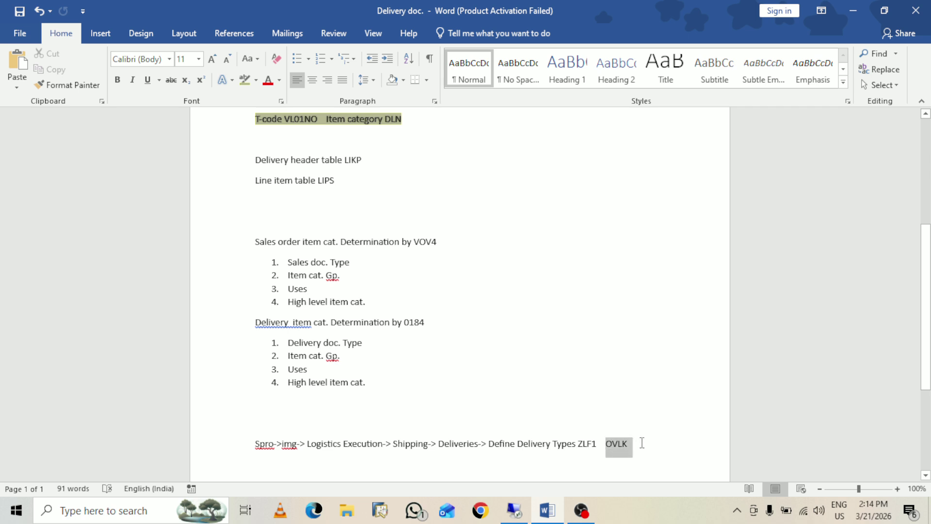
click(588, 328)
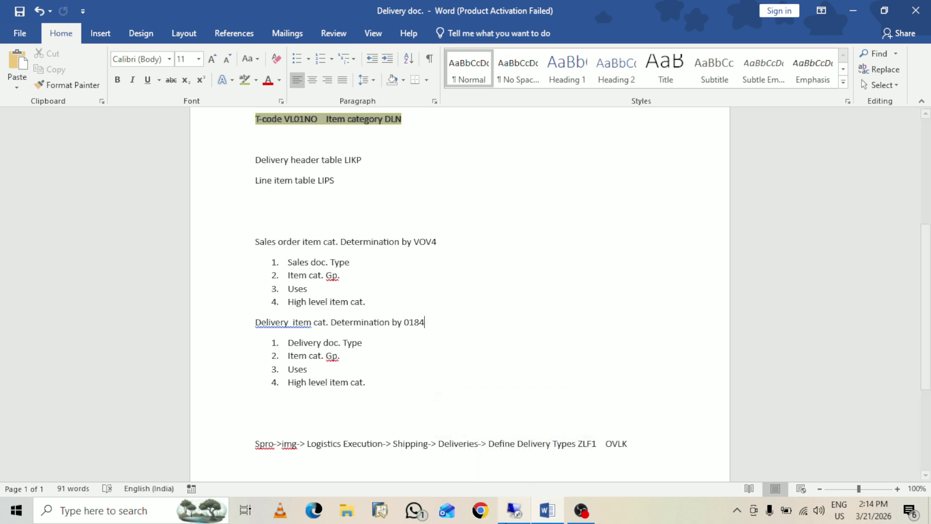
Step: Switch to the remote desktop, start SAP Logon in a maximized window and open the A4H system connection
click(513, 515)
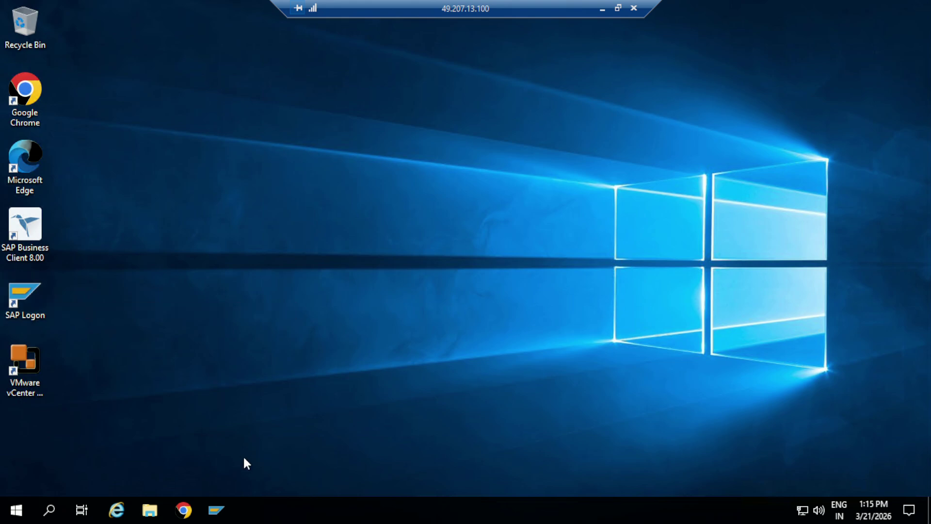
click(225, 513)
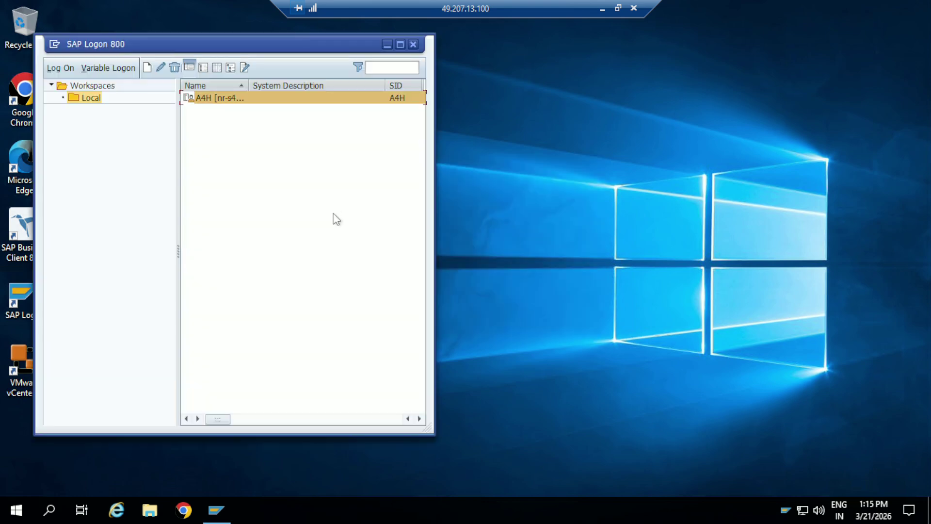
click(400, 44)
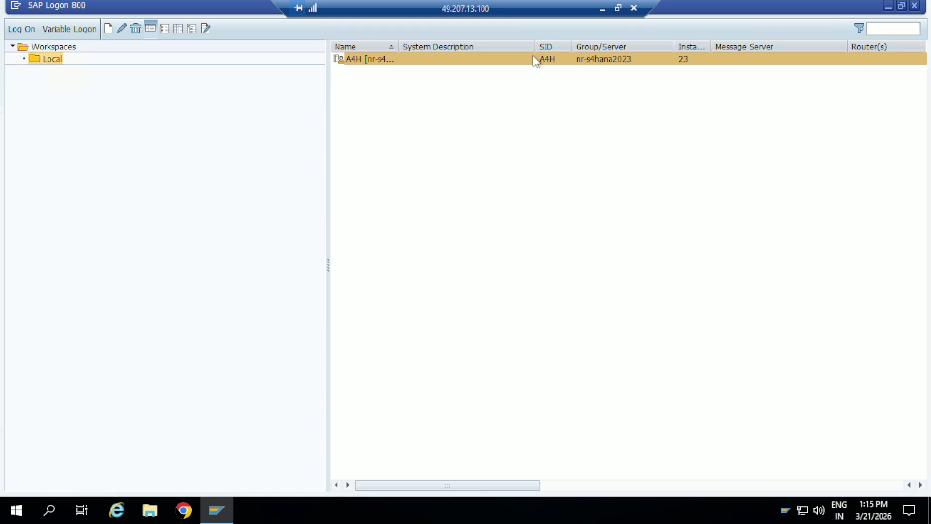
key(Return)
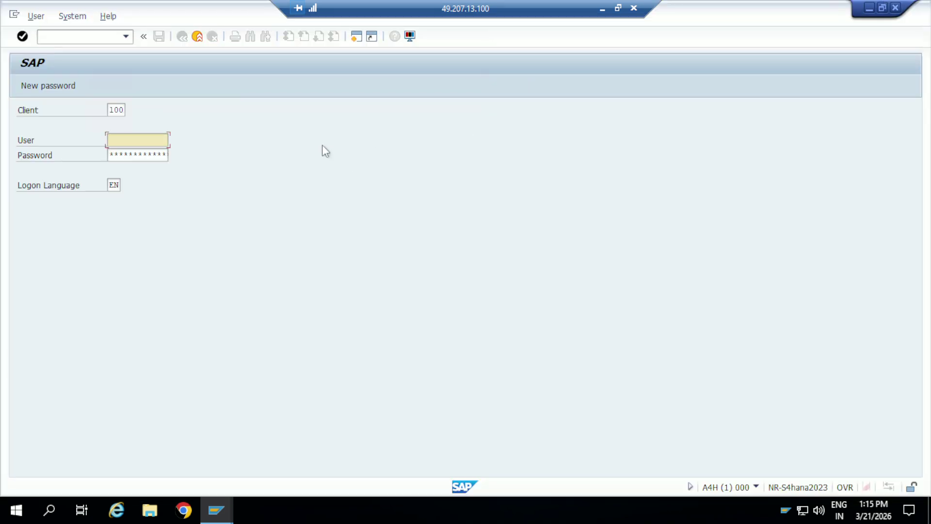
Step: Log on to client 100 with the user name and account password, and acknowledge the license information message
text(22)
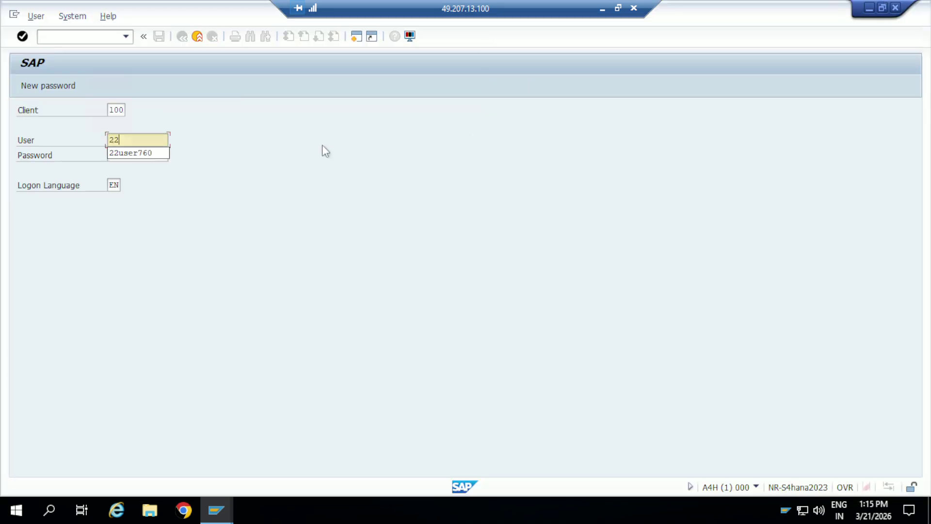
click(143, 156)
click(128, 156)
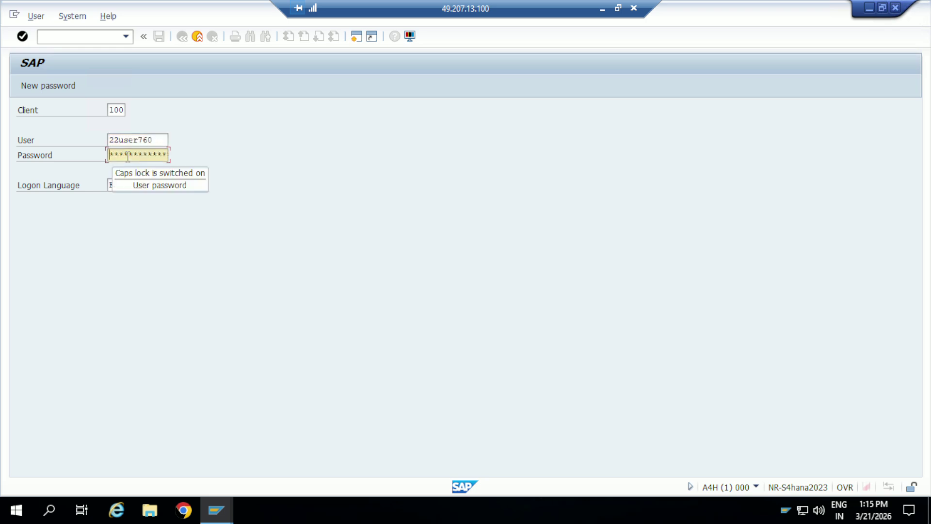
text(***)
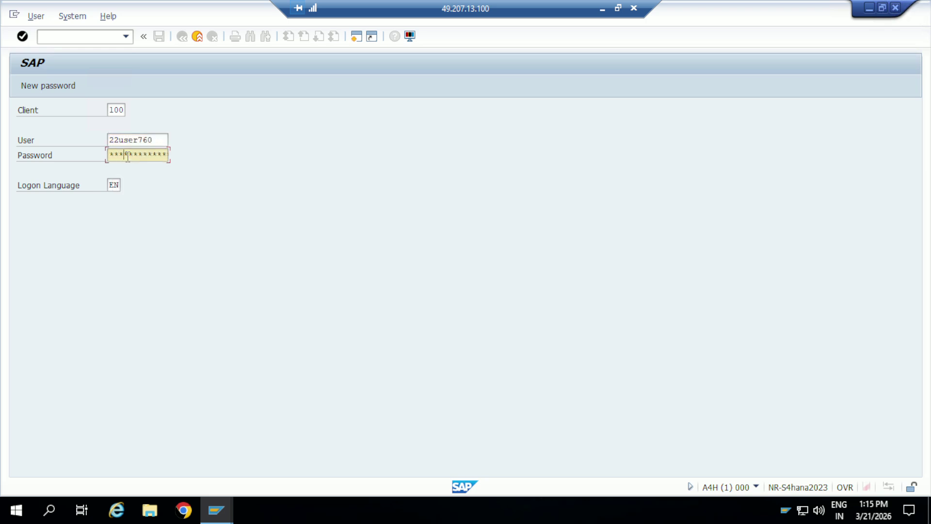
text(****)
key(Return)
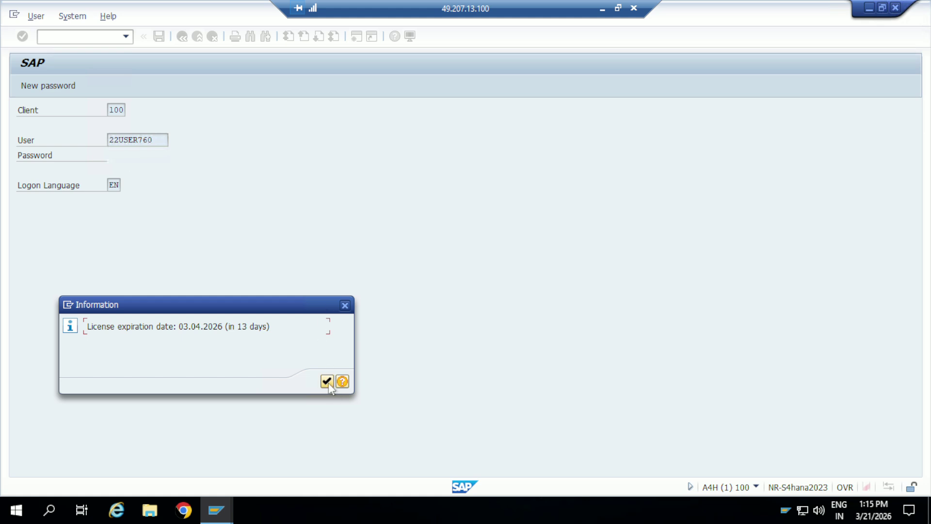
click(326, 382)
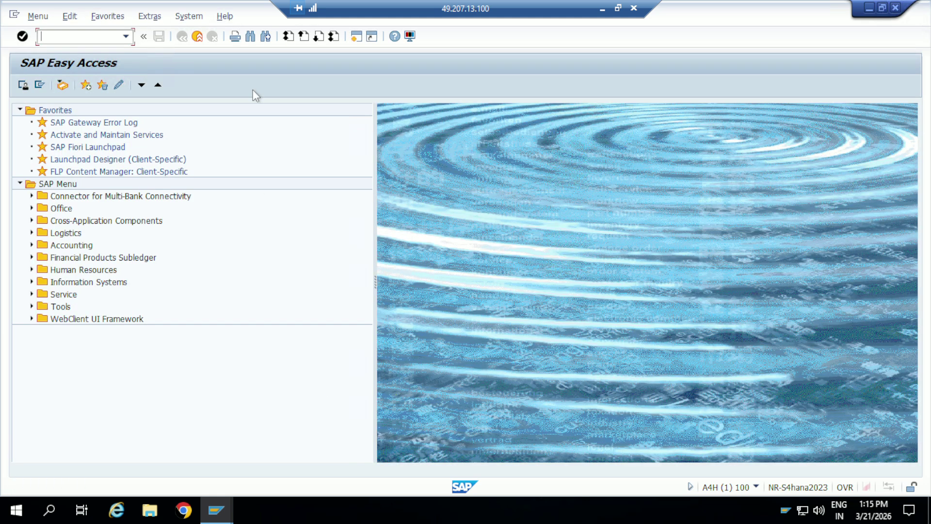
Step: Open transaction VOV8 and position the sales order types list at sales document type YOR1
text(VOV8)
key(Return)
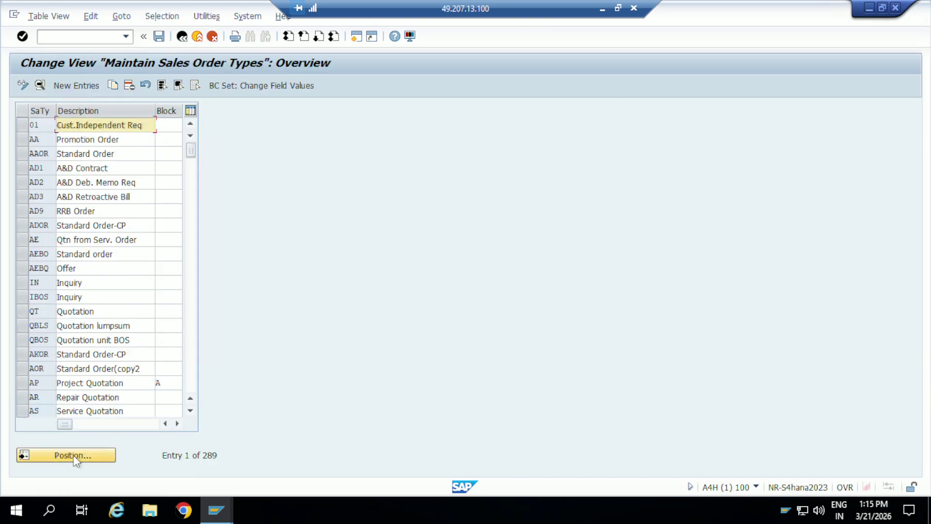
click(72, 456)
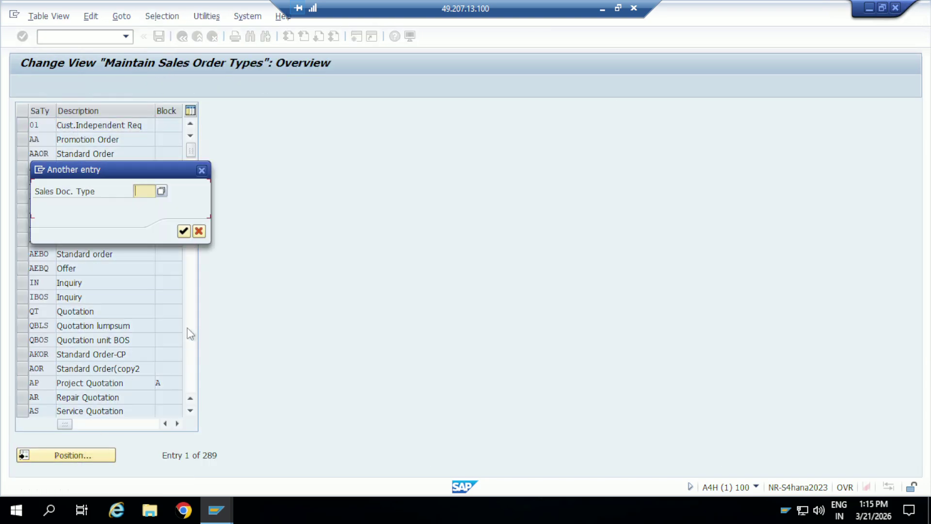
text(YOR)
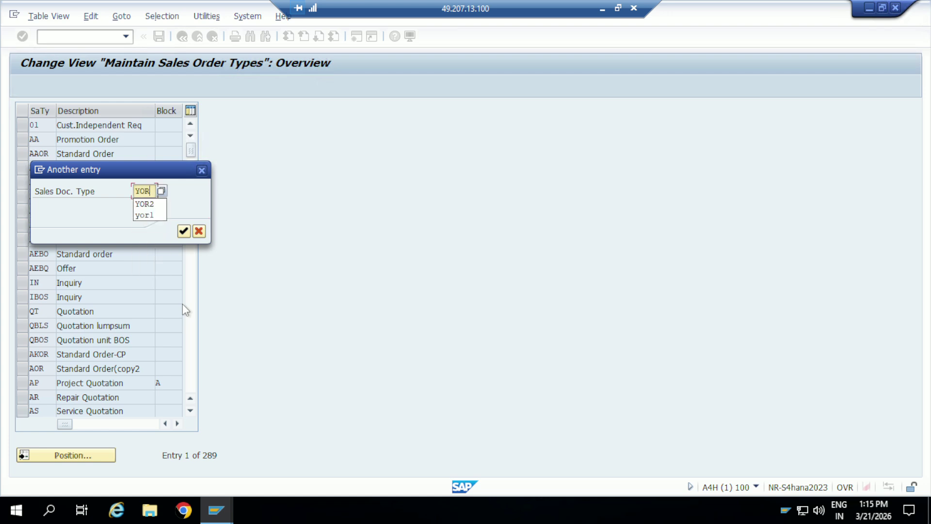
text(1)
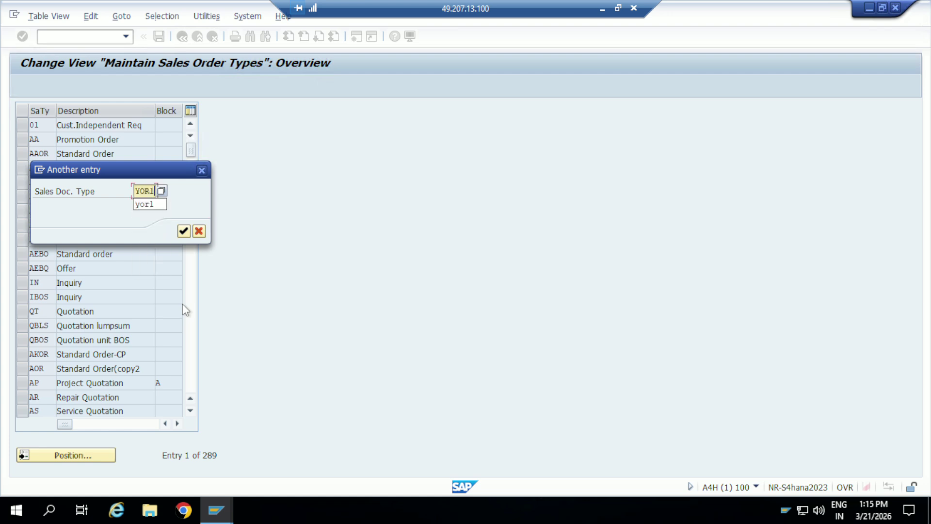
click(183, 232)
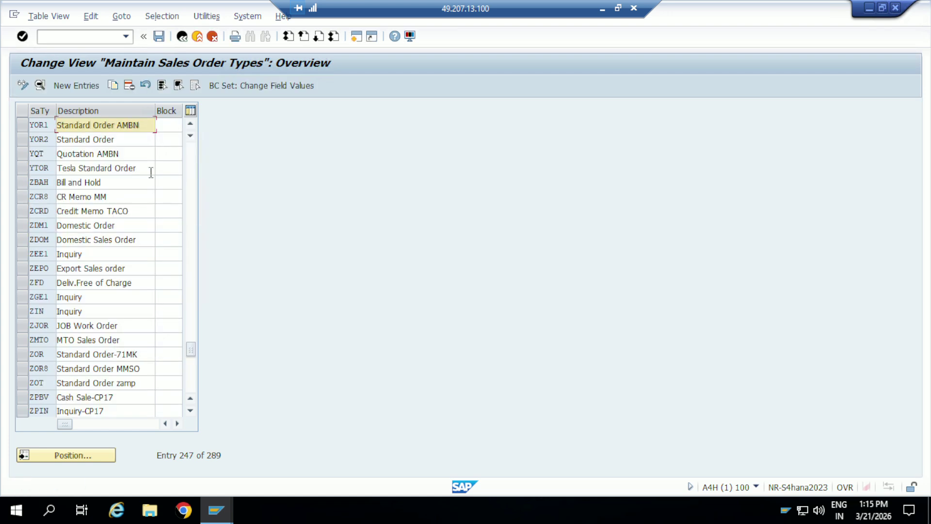
Step: Open the details of sales document type YOR1 and set its shipping conditions to 01
click(18, 127)
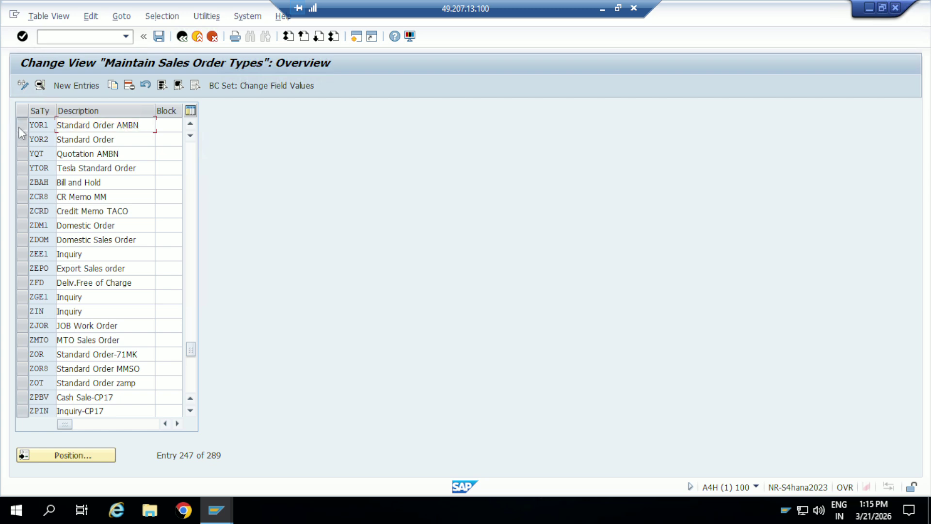
double_click(44, 127)
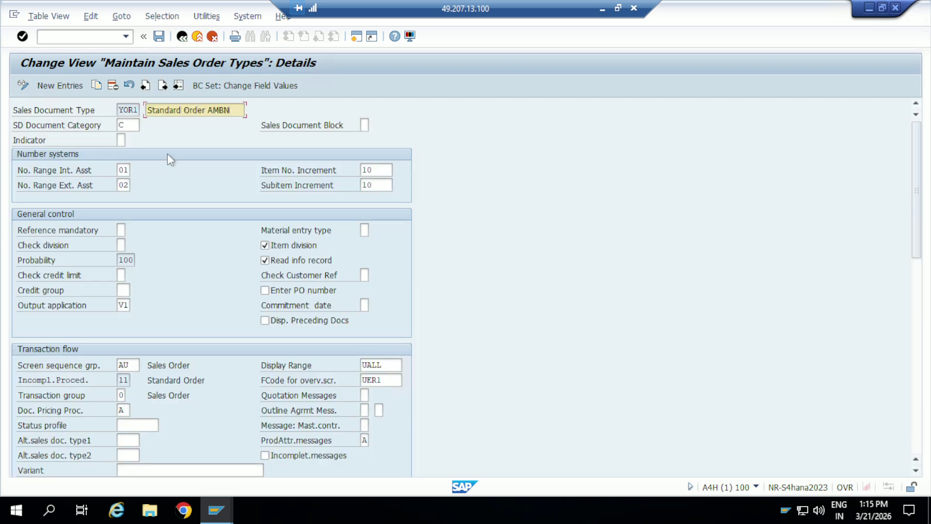
click(127, 170)
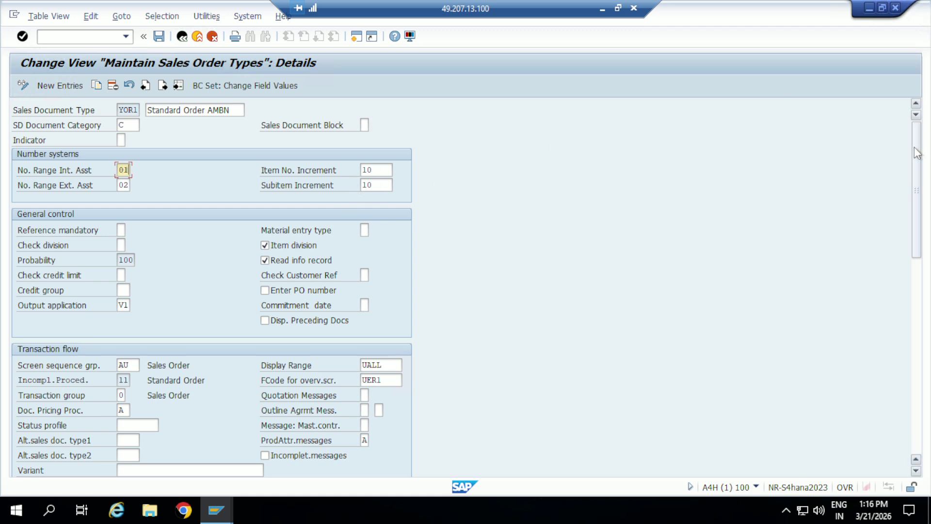
drag(917, 154, 920, 166)
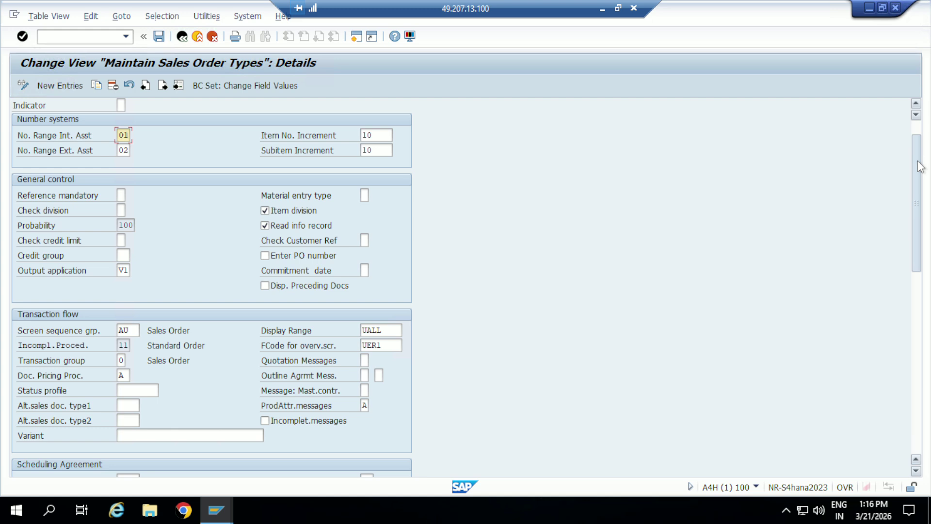
drag(920, 166, 926, 228)
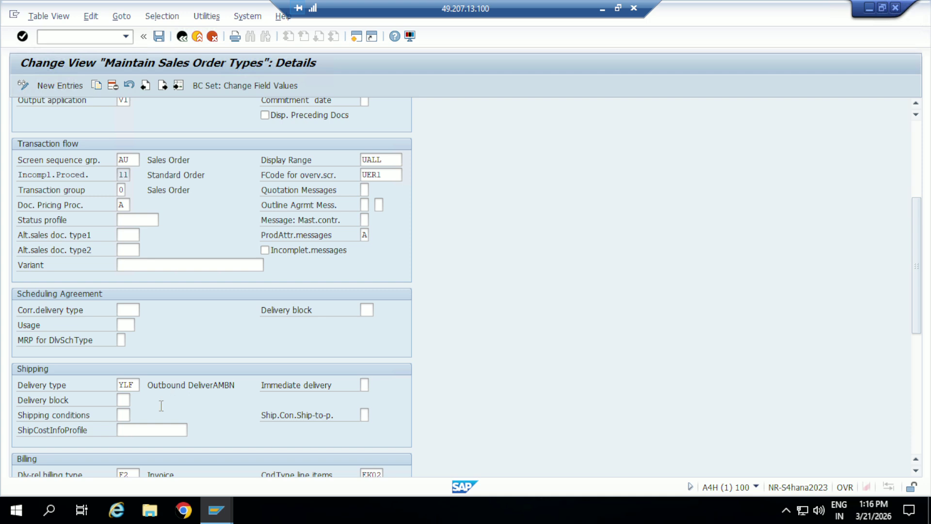
click(123, 415)
click(135, 415)
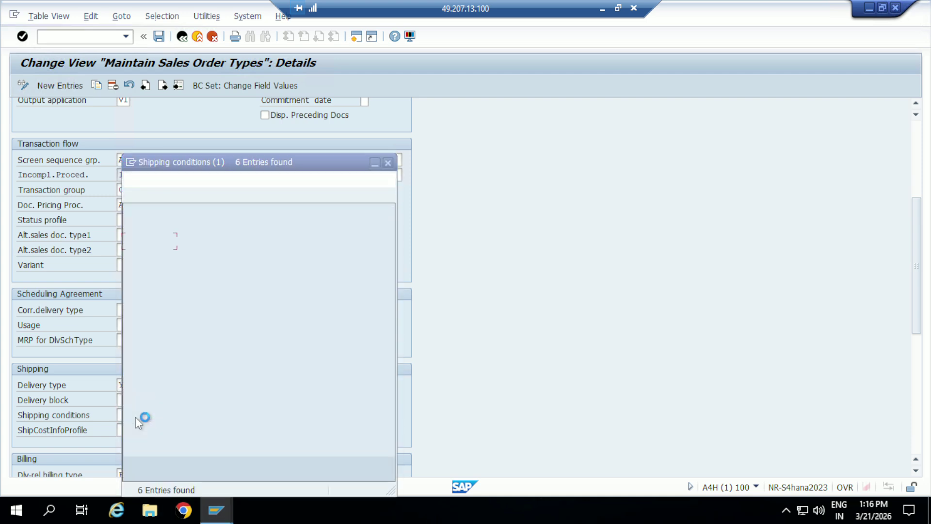
double_click(139, 242)
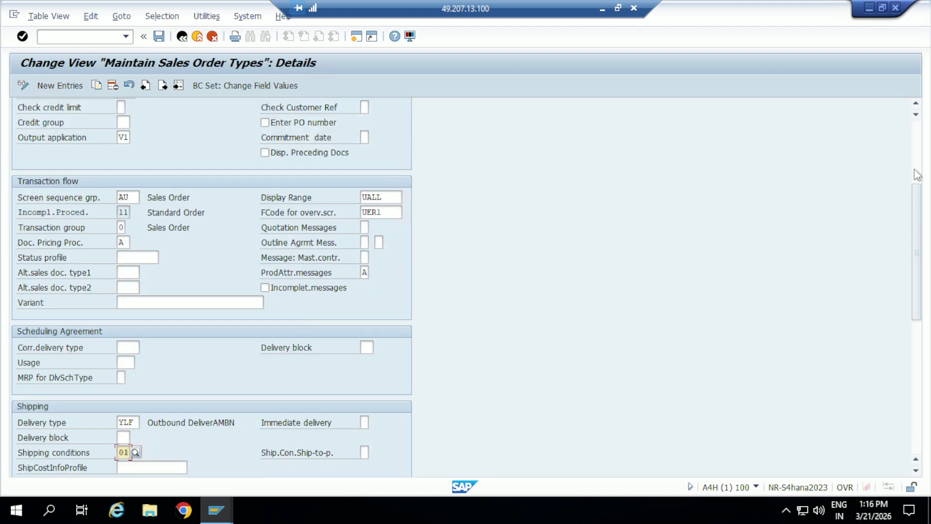
Step: Review the billing, requested date and remaining settings of sales document type YOR1
drag(922, 210, 928, 272)
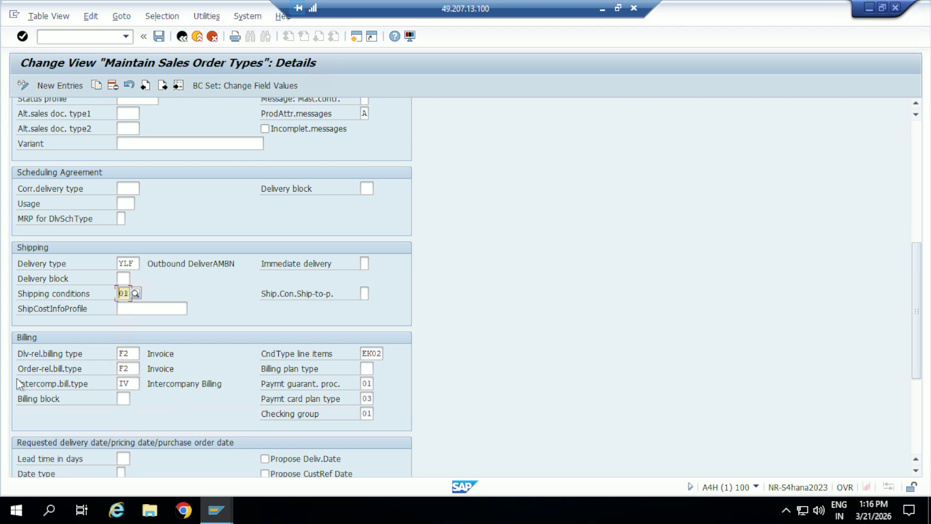
click(136, 368)
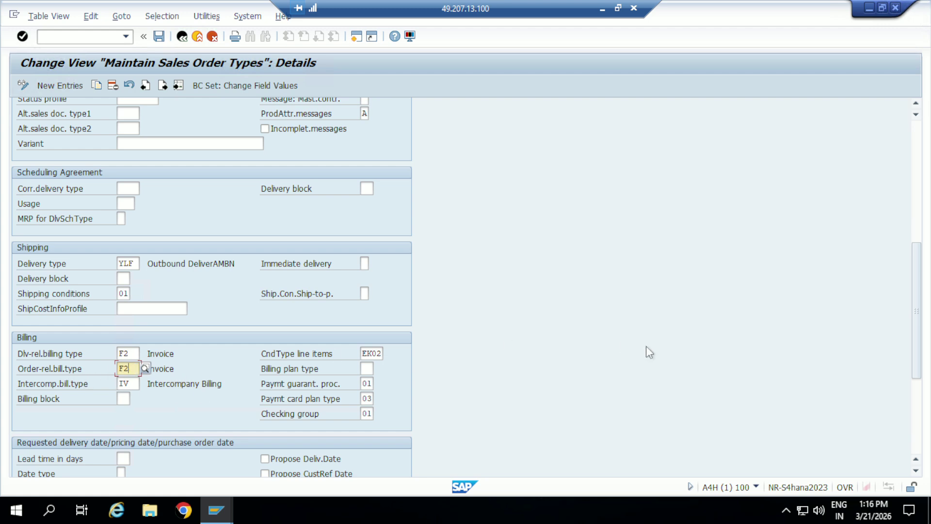
drag(920, 287, 927, 310)
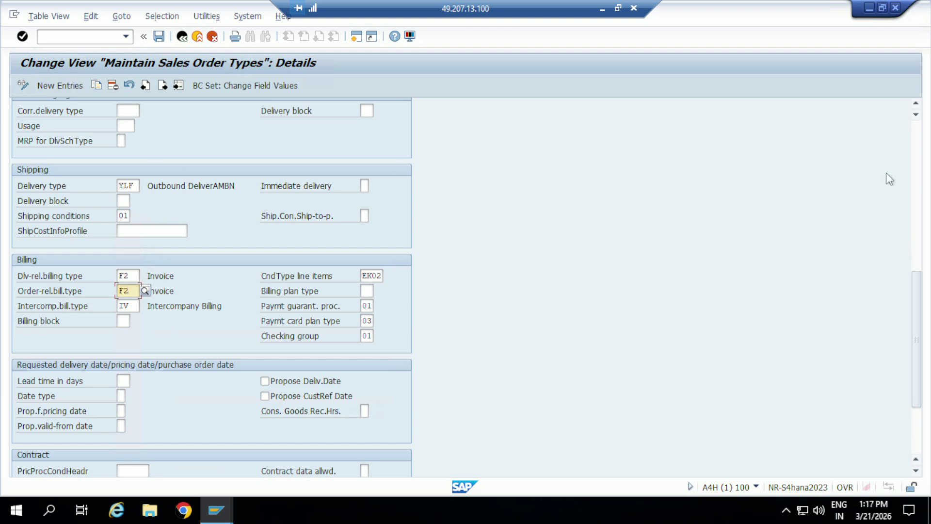
drag(926, 315, 928, 395)
drag(920, 344, 916, 153)
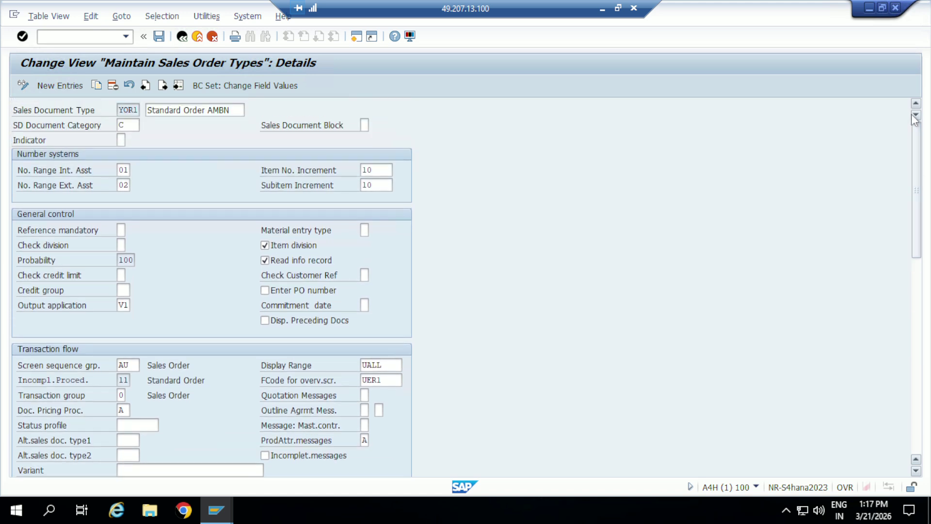
Step: Save sales document type YOR1 and return to the SAP Easy Access screen
click(158, 38)
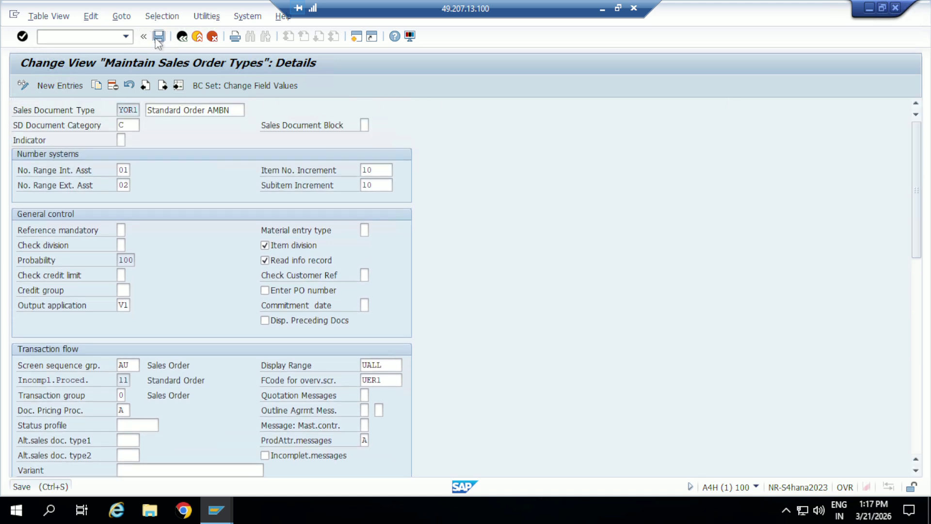
click(200, 235)
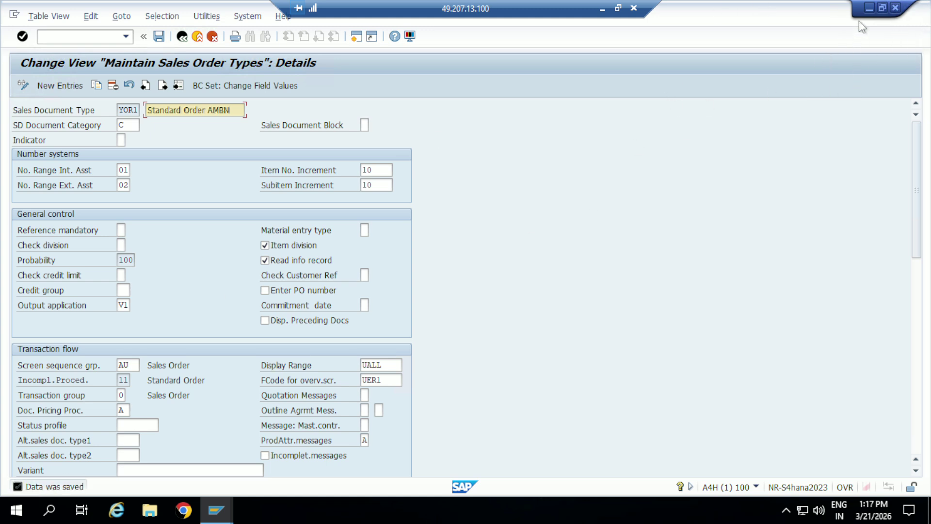
click(869, 7)
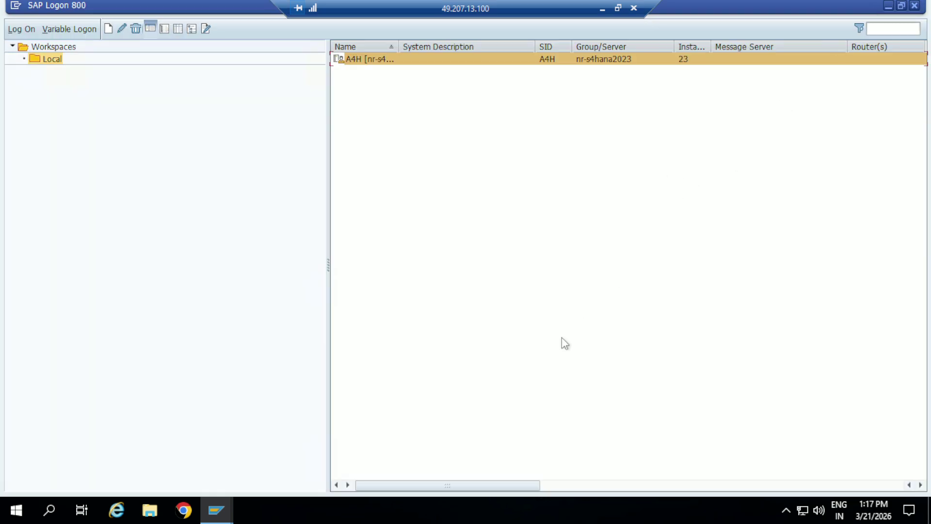
click(226, 517)
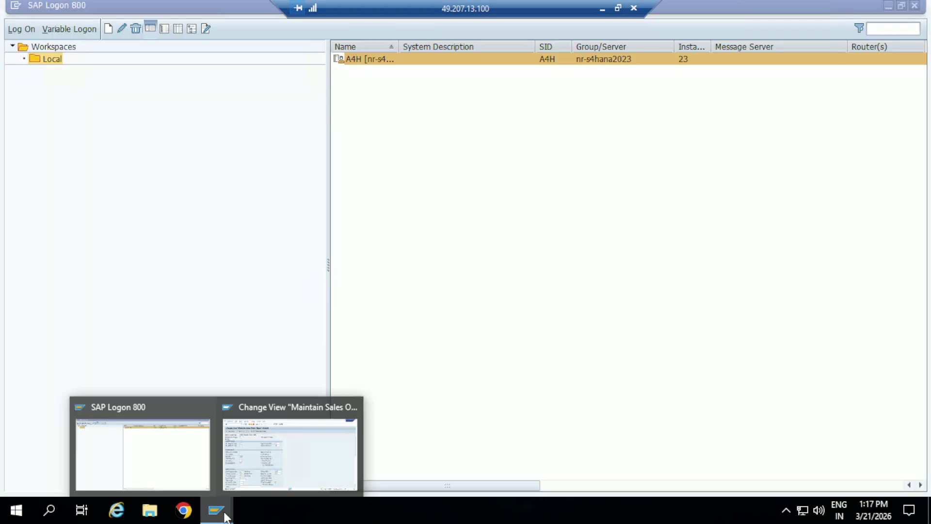
click(289, 486)
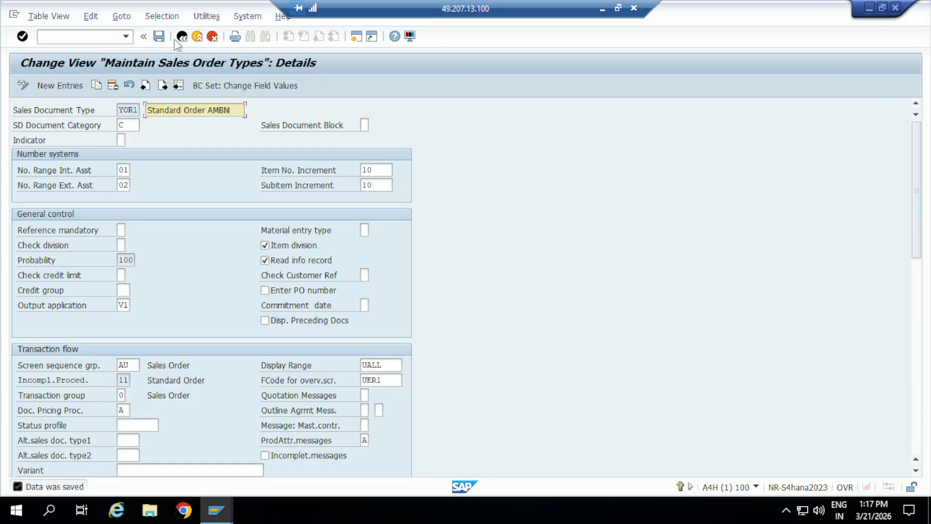
click(181, 37)
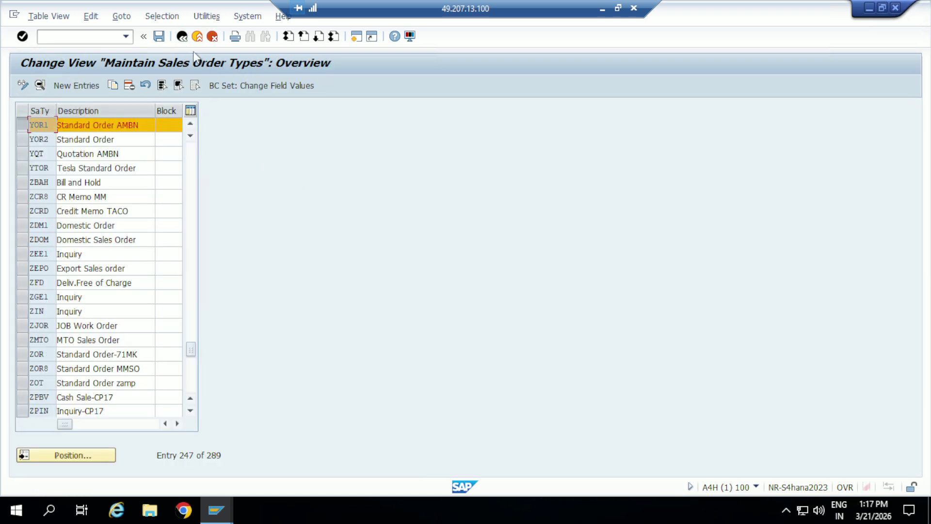
click(181, 37)
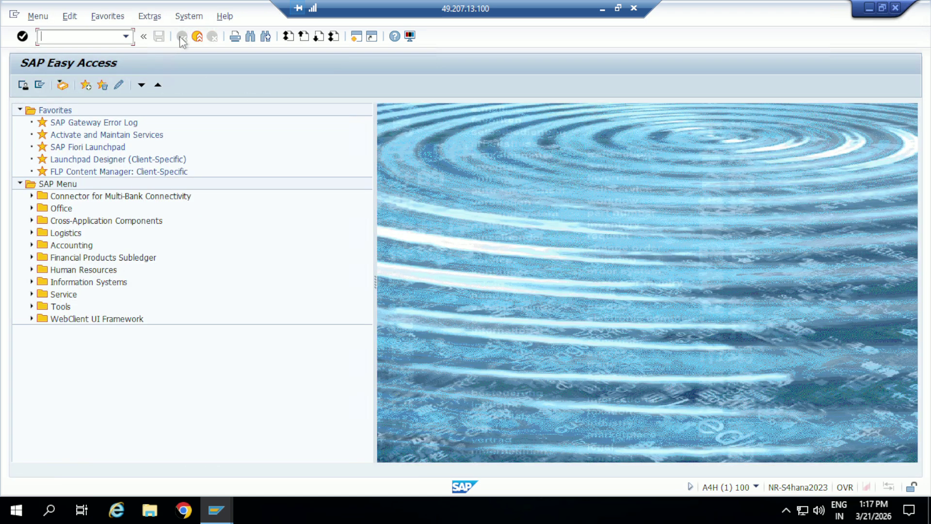
Step: Check the configuration path in the Word notes, run transaction SPRO and display the SAP Reference IMG
text(SPRO)
click(602, 8)
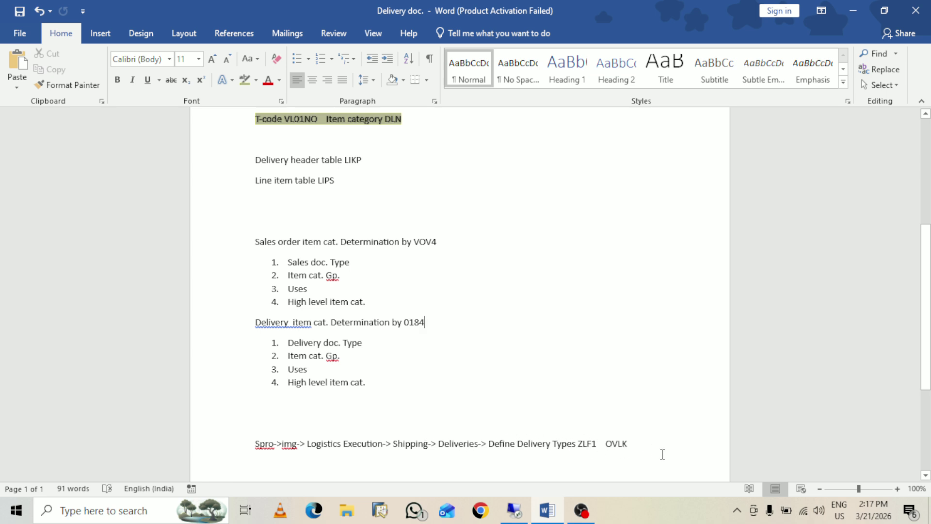
click(514, 511)
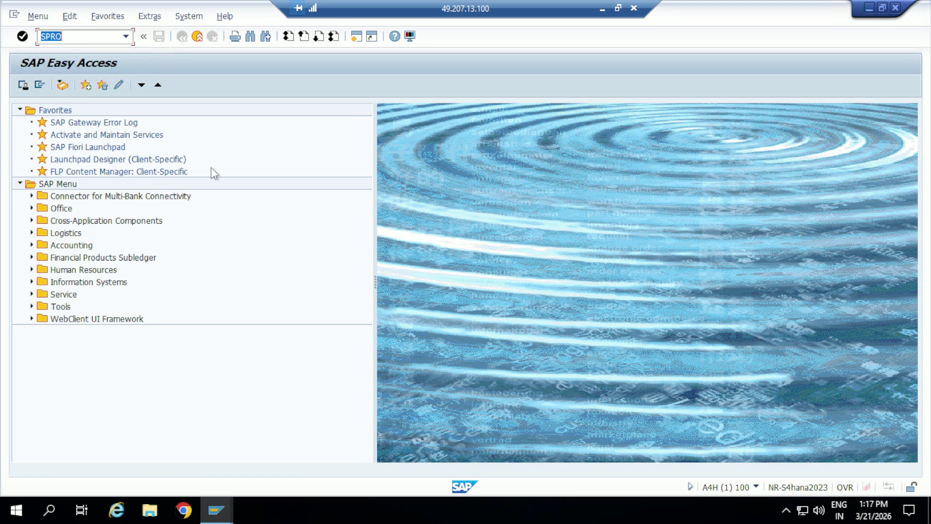
key(Return)
click(70, 81)
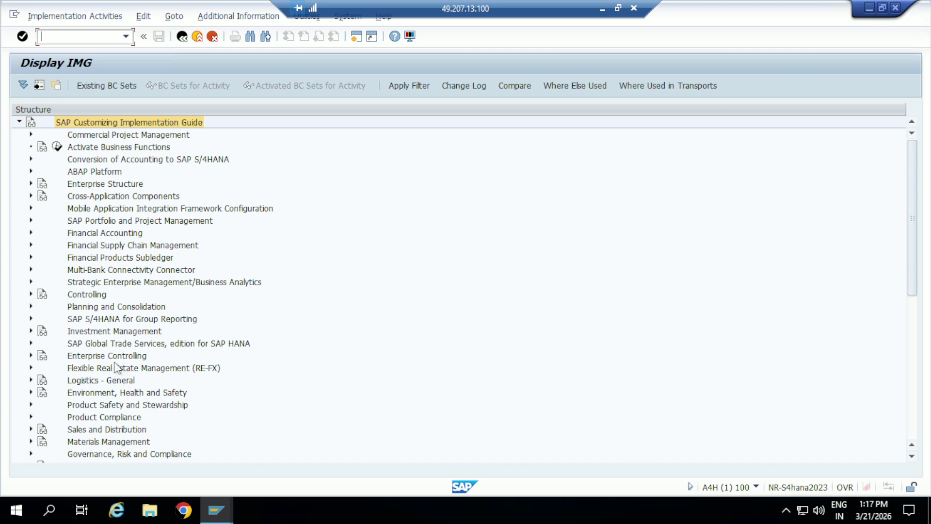
Step: Expand Logistics Execution, Shipping and Deliveries in the IMG and execute the Define Delivery Types activity
drag(915, 161, 916, 192)
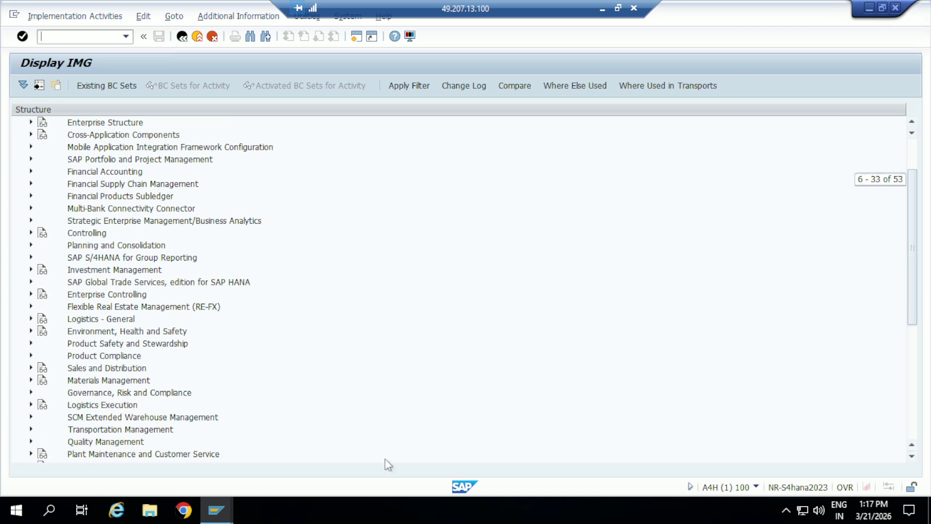
click(31, 405)
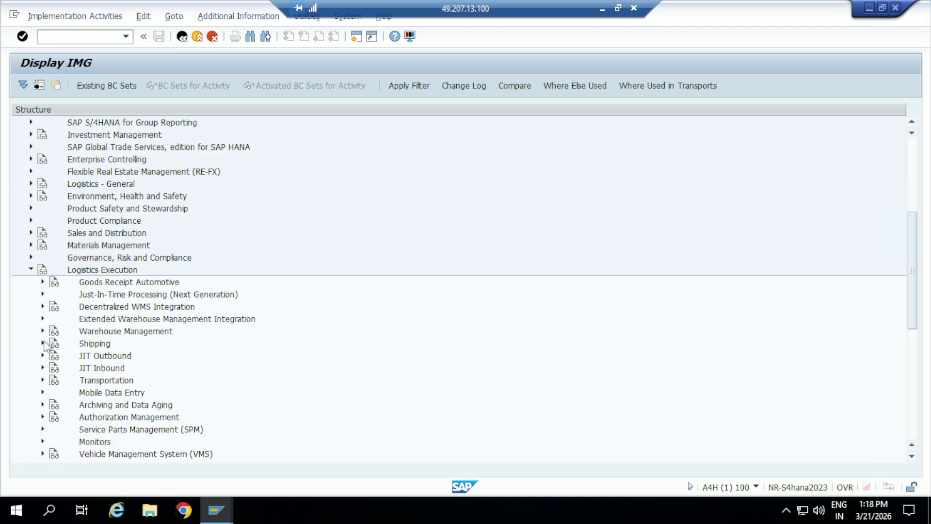
click(42, 344)
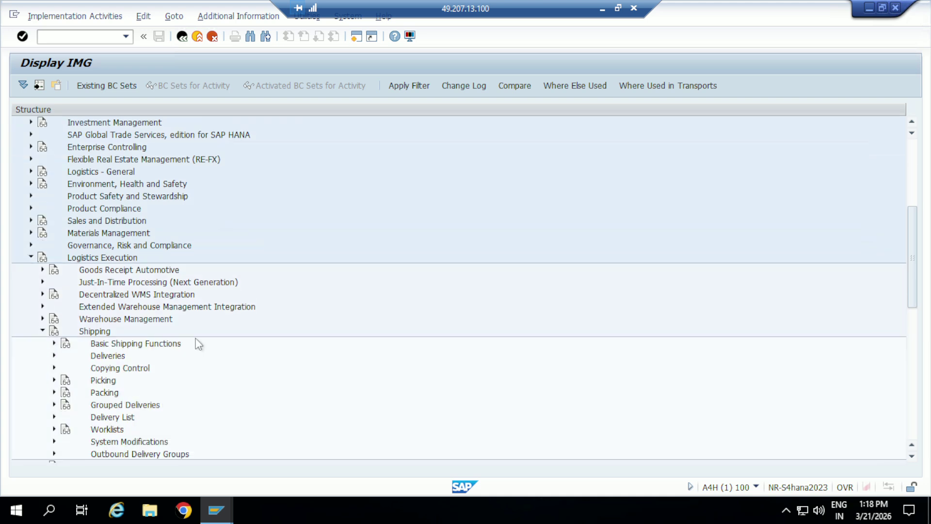
click(55, 356)
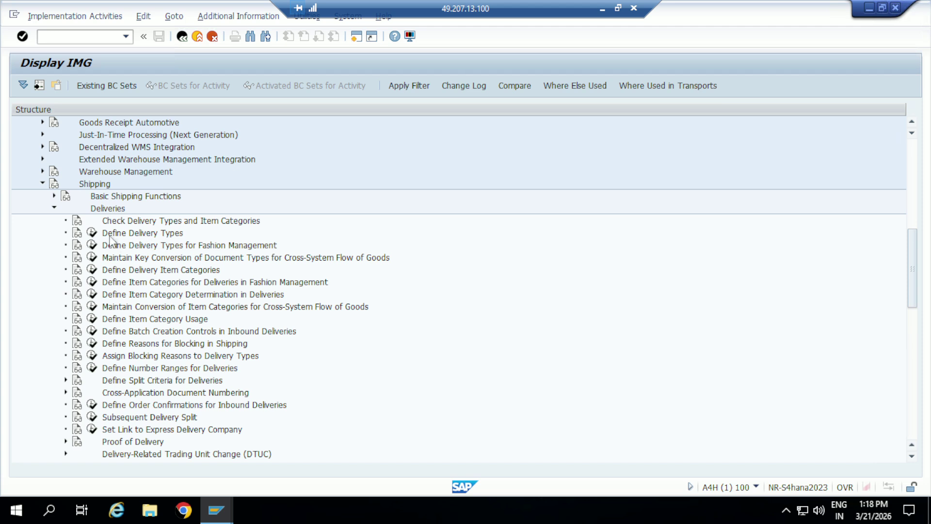
click(92, 234)
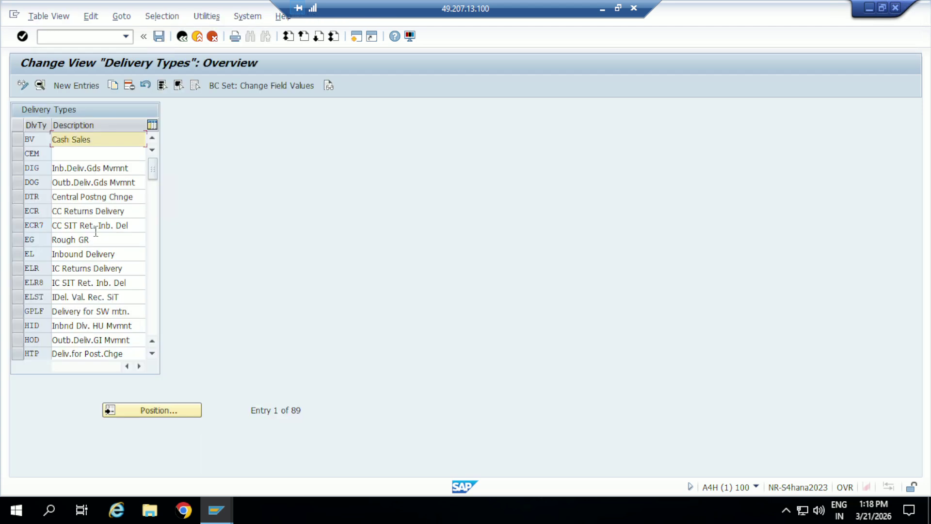
Step: Switch to the Word notes and highlight the path from Spro through Logistics Execution, Shipping and Deliveries to Define Delivery Types
click(601, 8)
drag(260, 445, 577, 448)
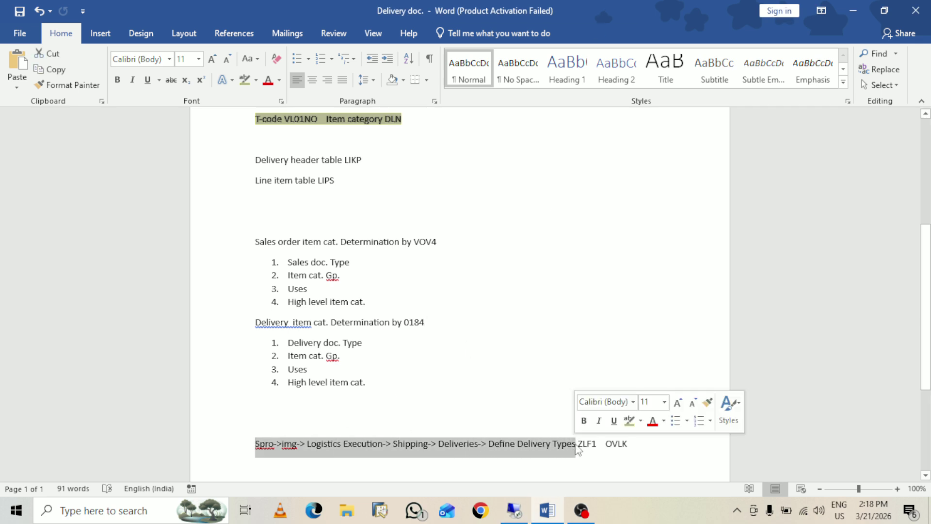
click(245, 79)
click(587, 212)
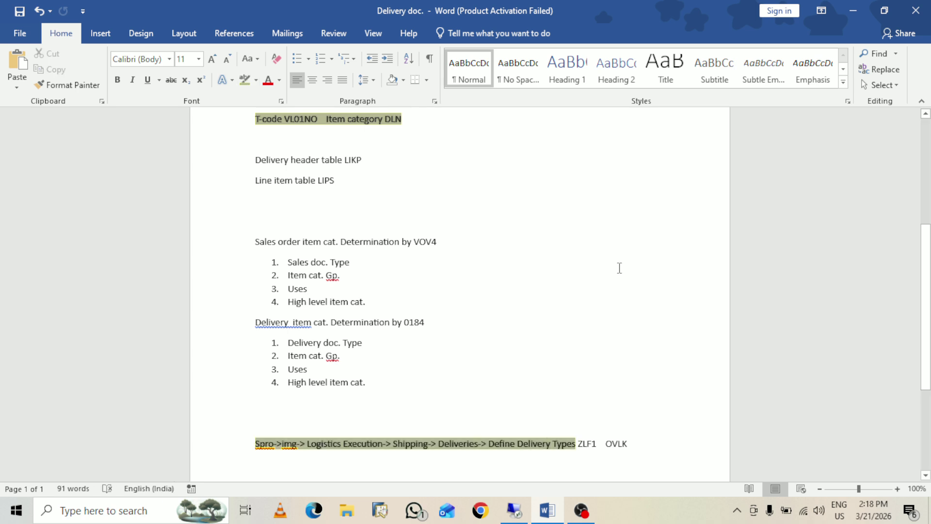
click(617, 299)
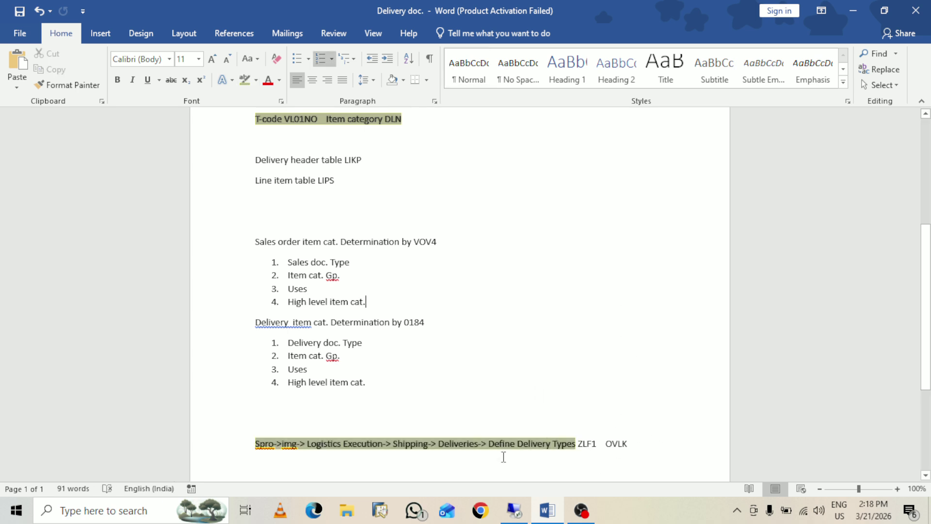
Step: Switch back to the remote SAP session and position the delivery types list at type LF
click(514, 510)
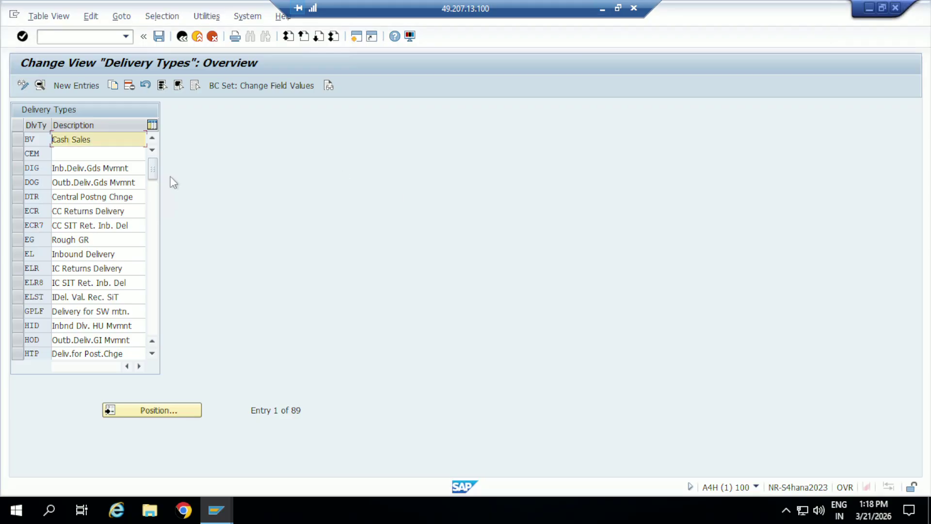
click(149, 403)
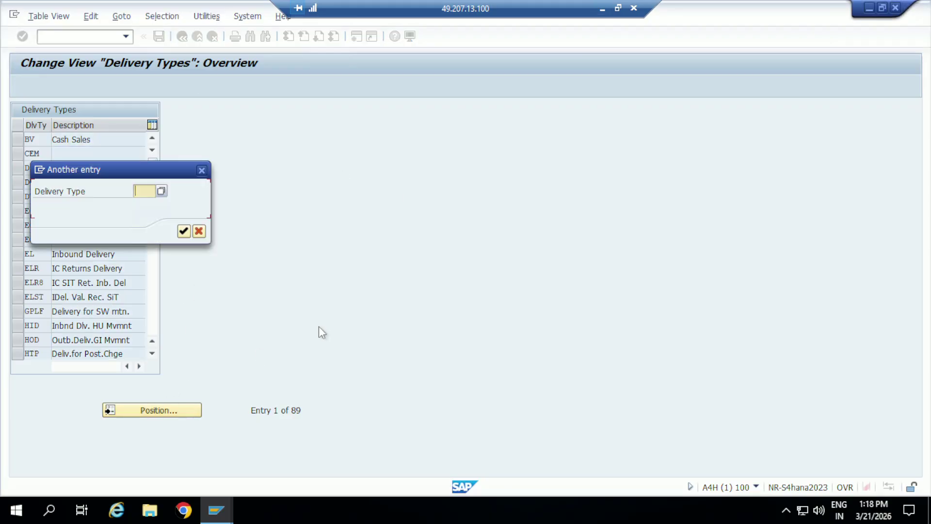
text(LF)
key(Return)
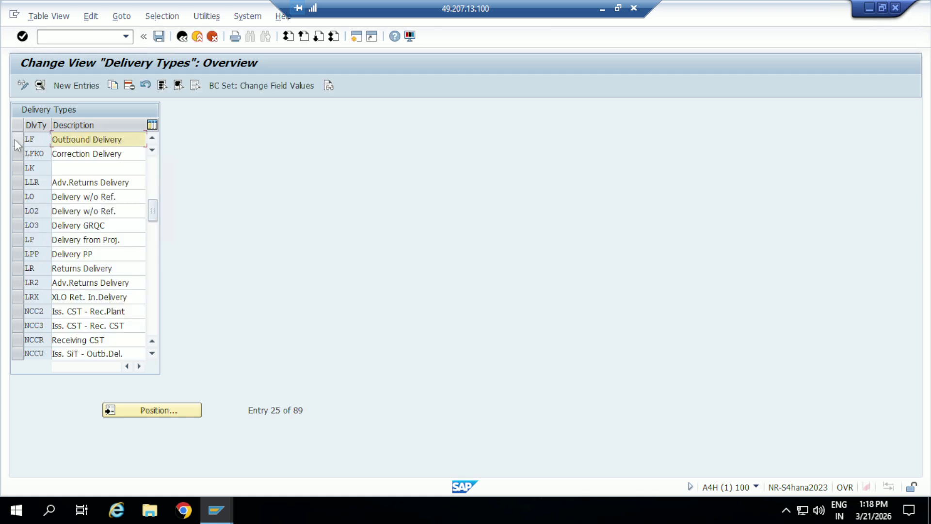
Step: Start copying delivery type LF (Outbound Delivery) and enter ZLF as the key of the new delivery type
click(15, 139)
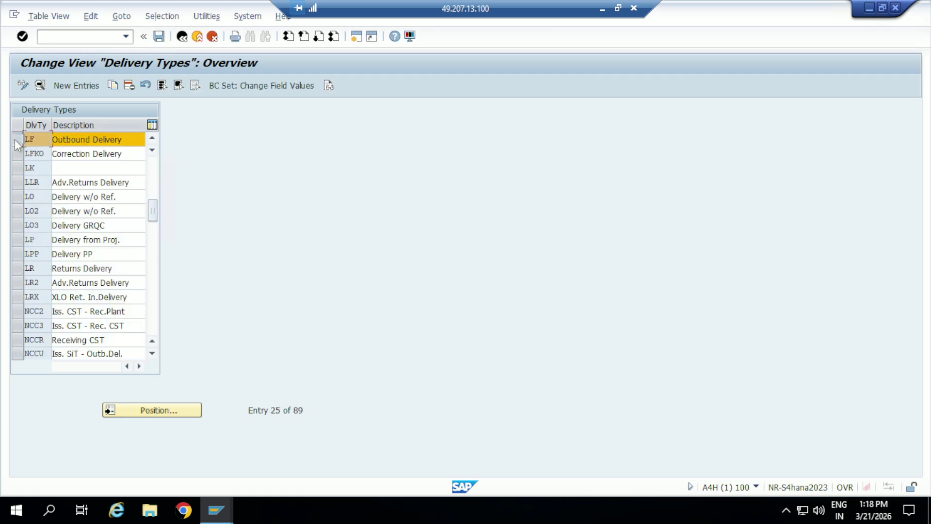
click(113, 86)
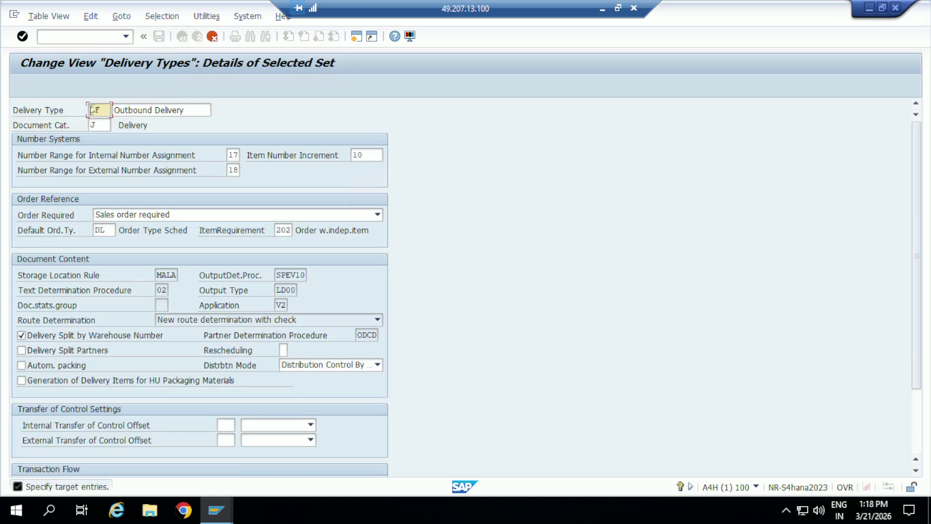
text(YL)
text(F)
click(204, 108)
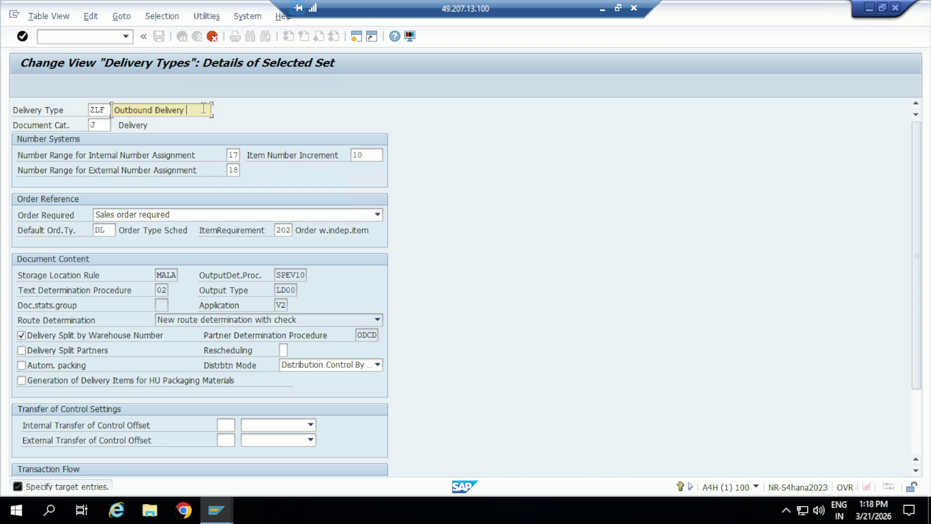
Step: Set the description to Outbound DeliverAMBN and try to confirm the copy as relevant for copying control
text(am)
key(BackSpace)
key(BackSpace)
text(AM)
click(185, 111)
key(BackSpace)
click(206, 112)
text(n)
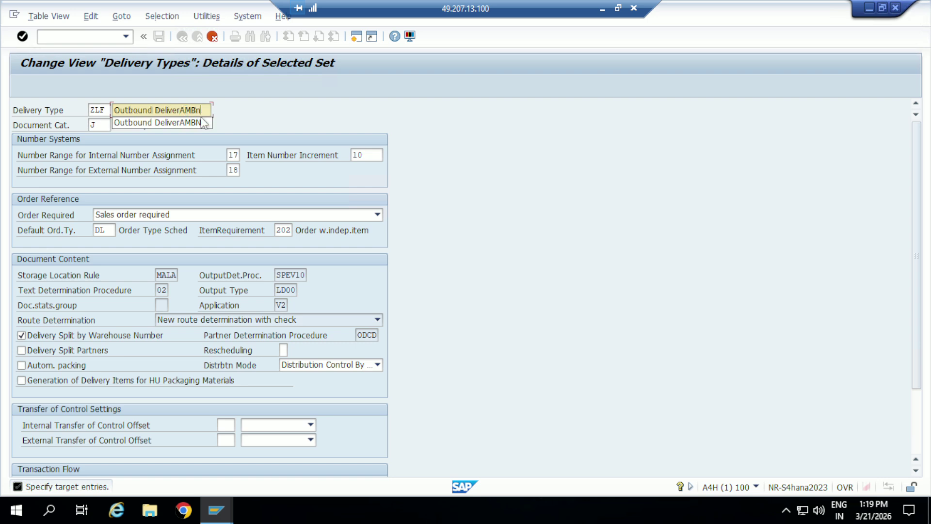
click(204, 123)
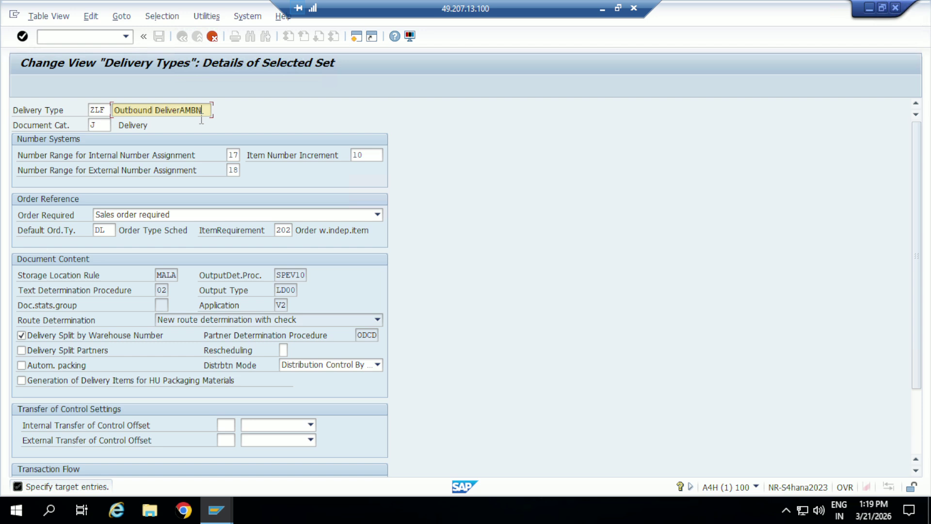
click(23, 37)
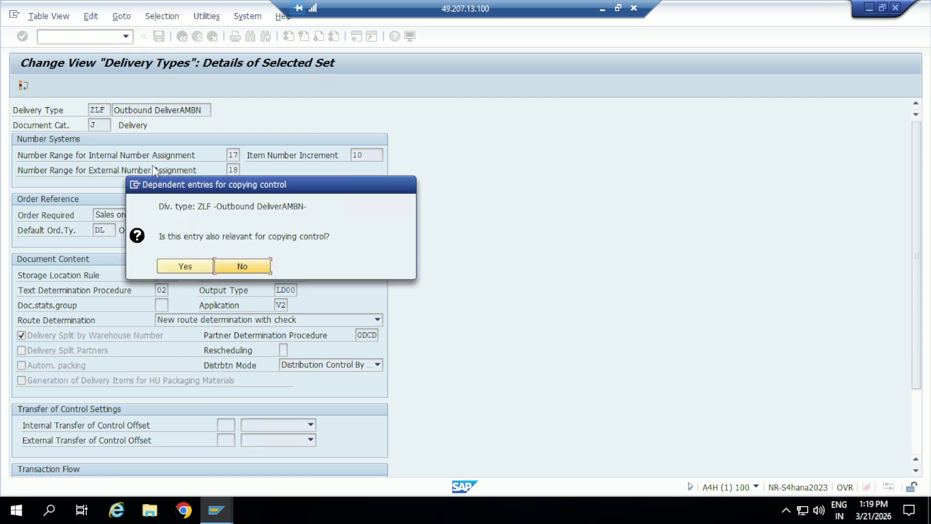
click(184, 269)
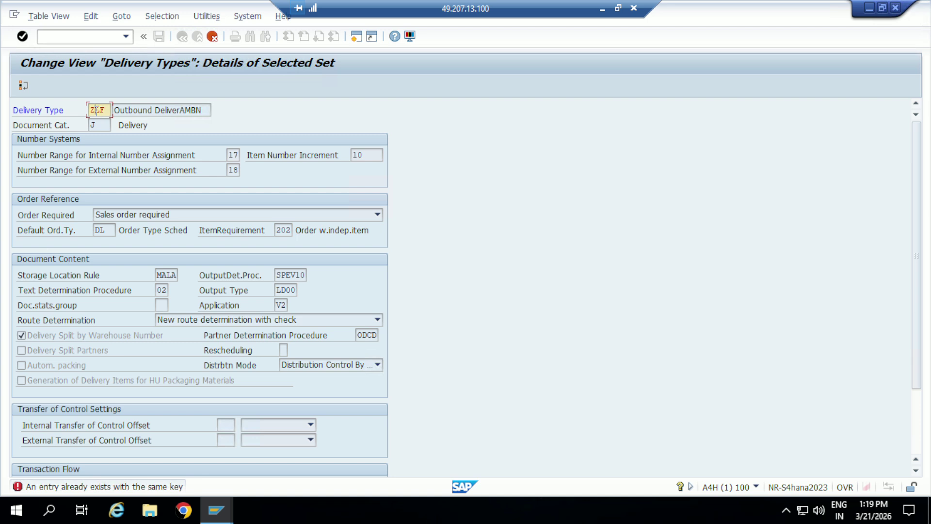
Step: Set the new delivery type's key to YLF1 and confirm the copy as relevant for copying control
key(BackSpace)
text(YLF1)
click(22, 36)
click(182, 262)
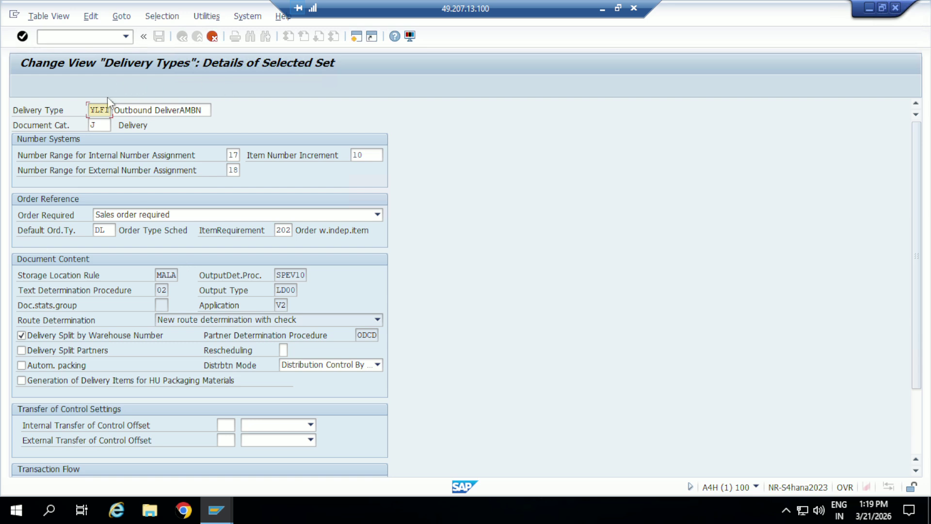
click(23, 38)
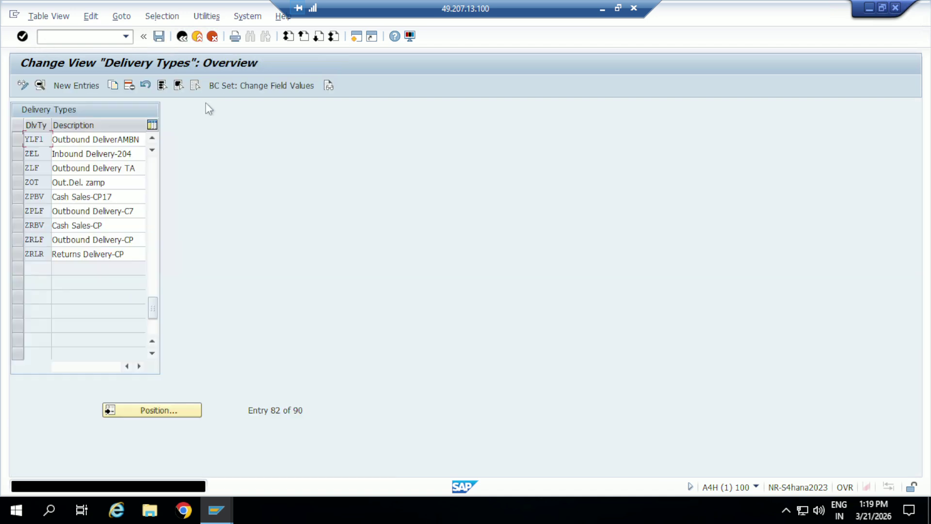
Step: Save the copied delivery type and acknowledge the list of dependent entries for the transport
click(152, 141)
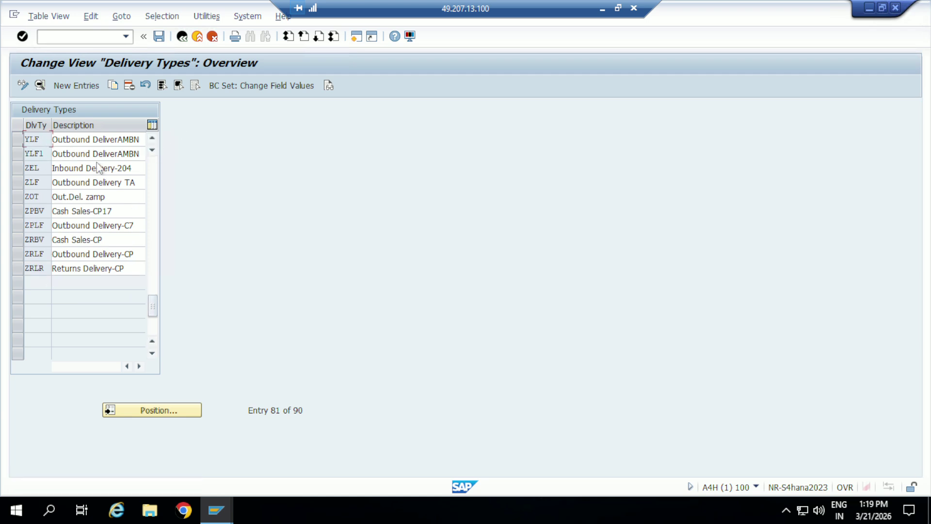
click(159, 36)
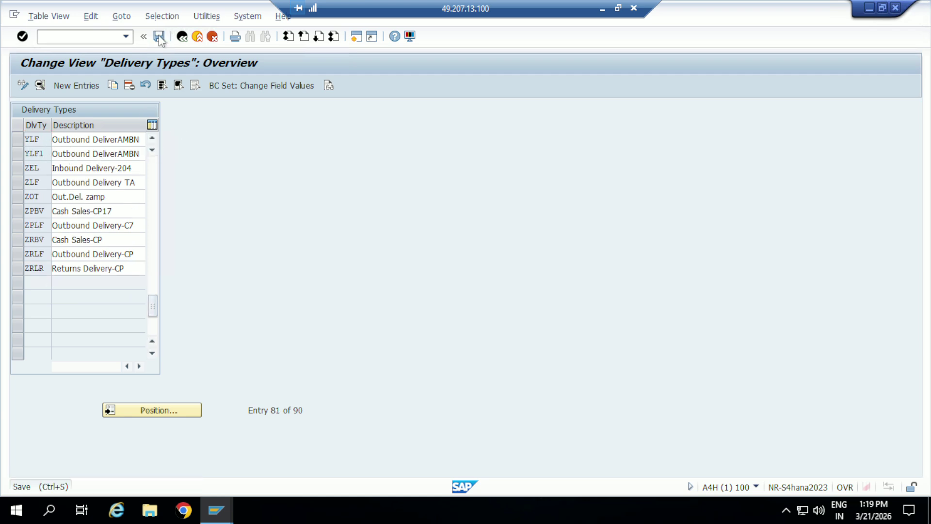
click(202, 226)
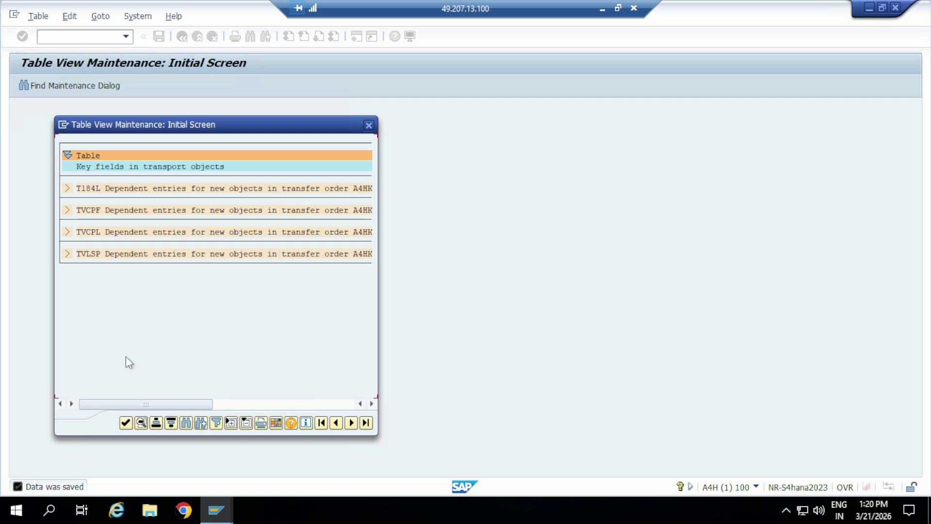
click(126, 423)
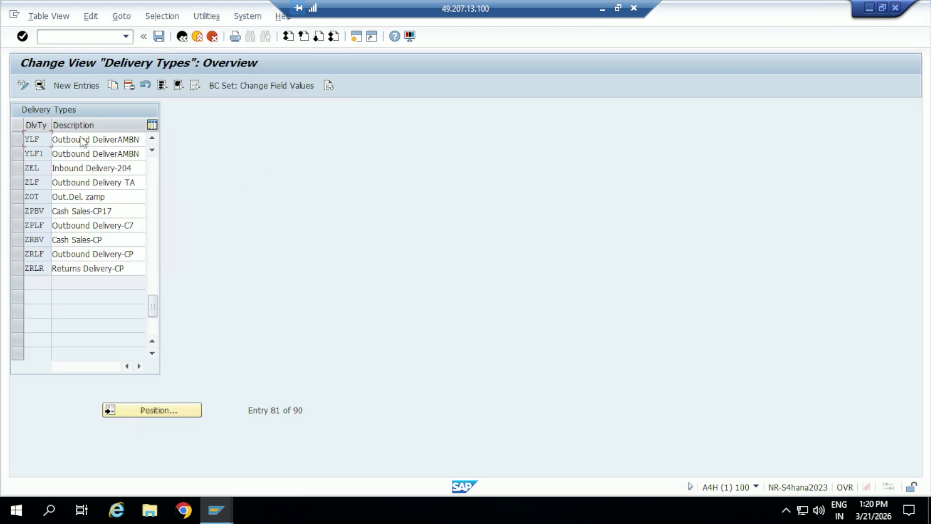
Step: Open the details of delivery type YLF1 and review its possible SD document categories and internal number range field
click(20, 141)
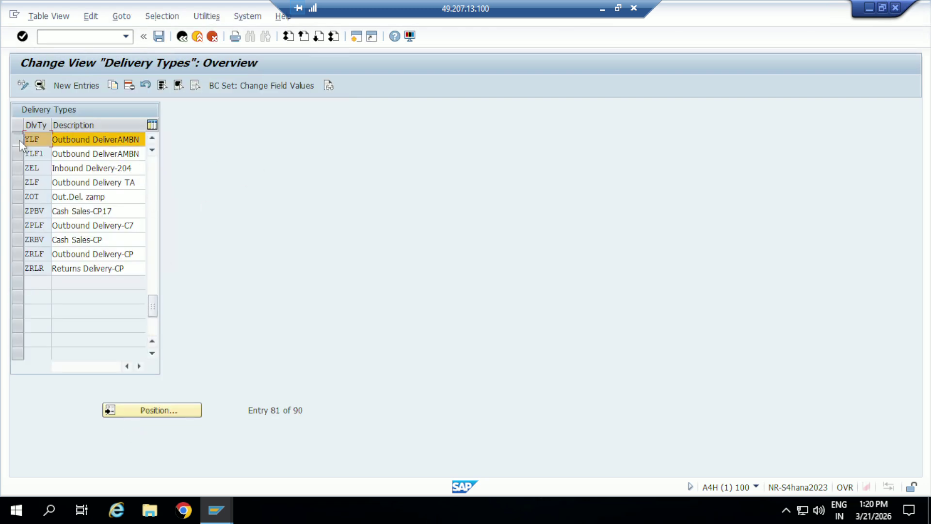
click(15, 154)
click(16, 141)
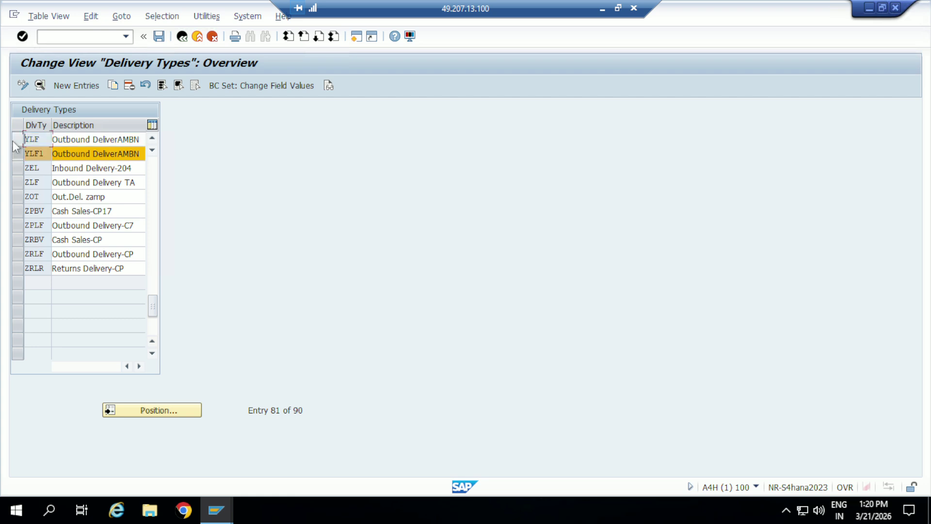
double_click(33, 154)
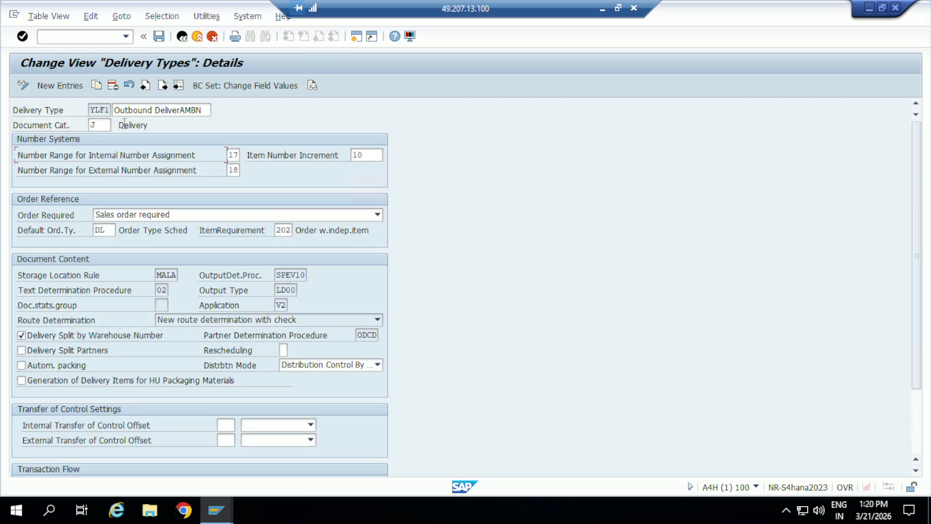
click(107, 125)
click(117, 125)
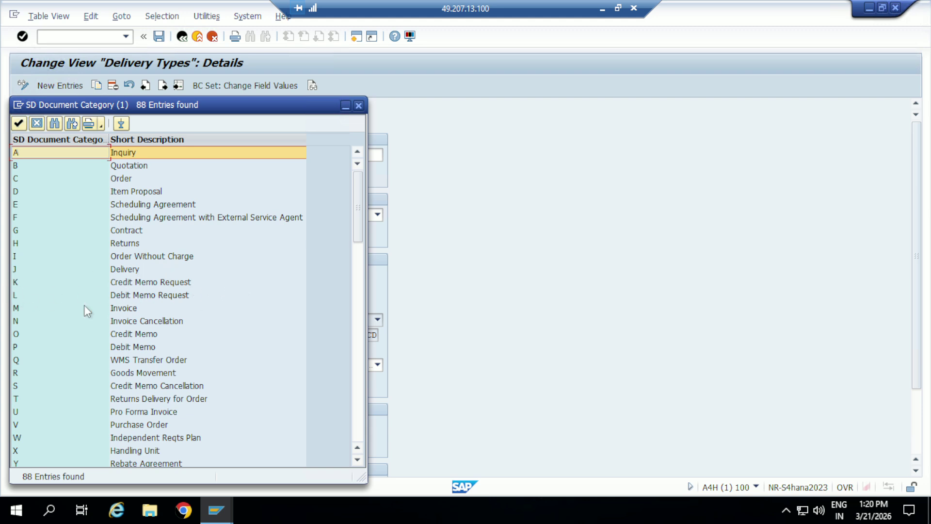
click(358, 105)
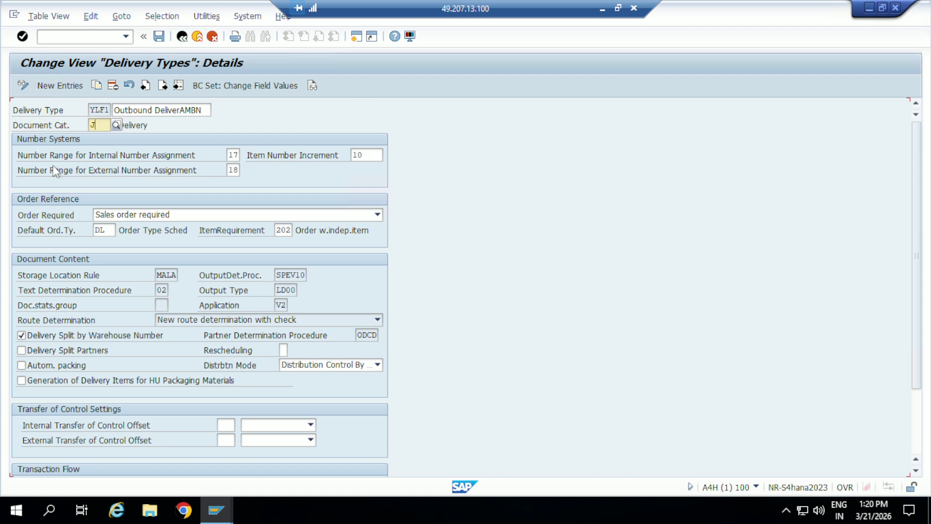
click(238, 155)
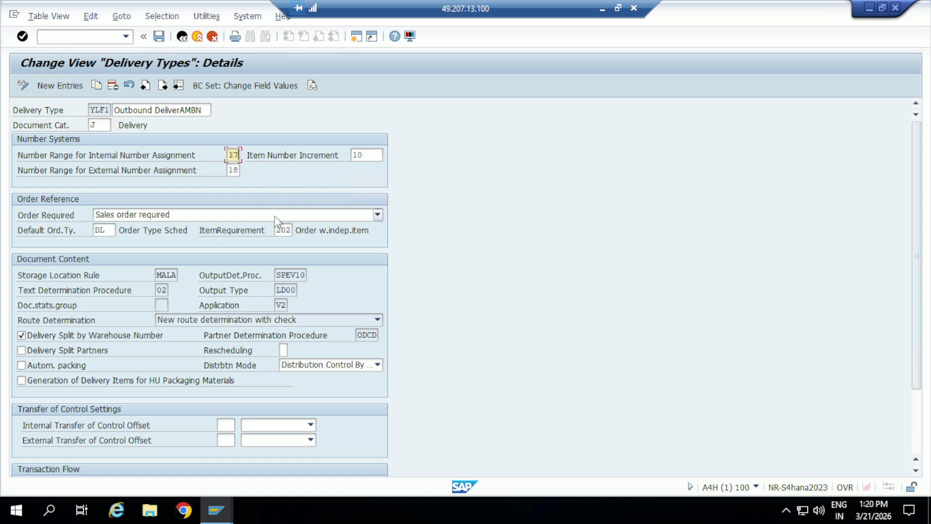
click(868, 10)
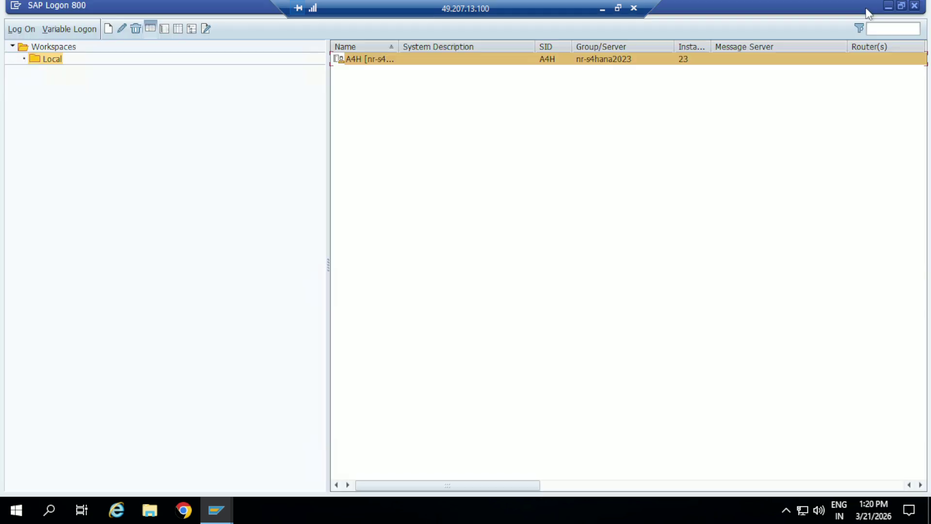
click(222, 517)
click(304, 450)
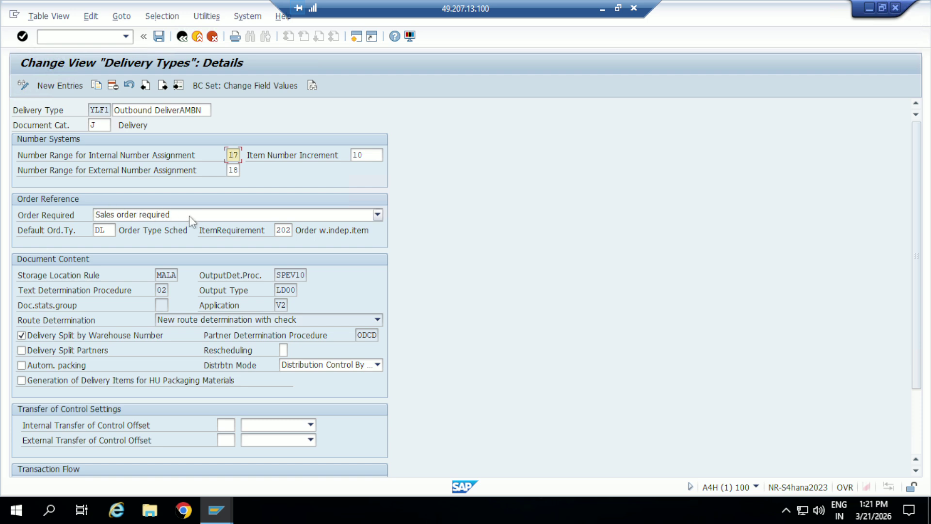
Step: Review the options available for the Order Required setting of delivery type YLF1
click(377, 215)
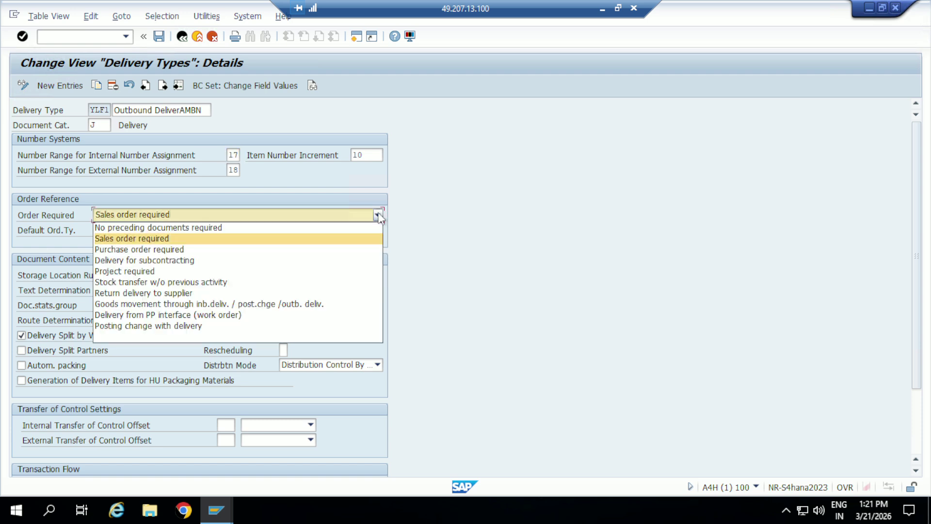
click(500, 204)
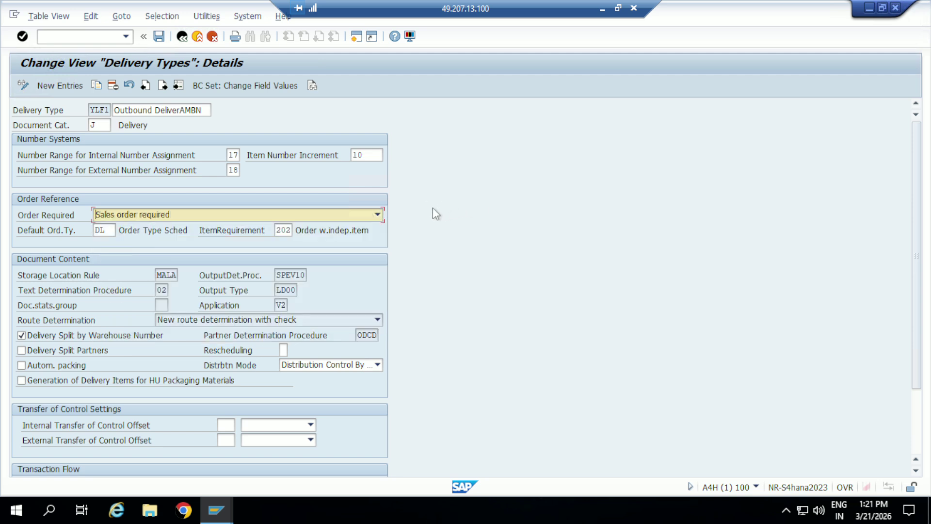
click(377, 215)
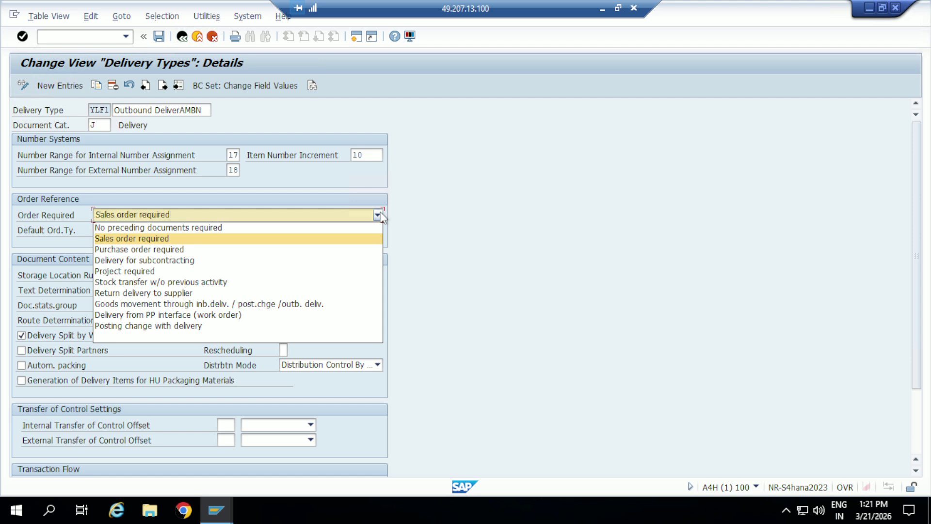
click(461, 217)
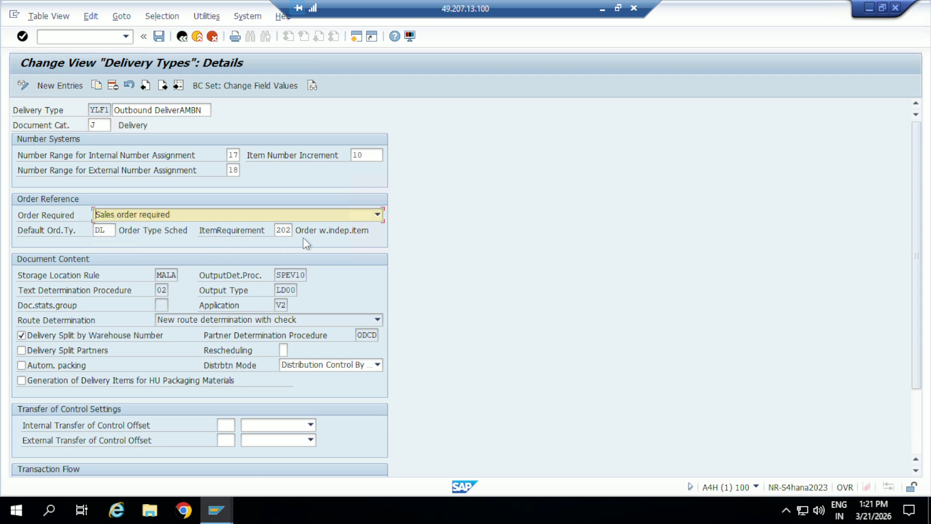
Step: Examine the permitted ItemRequirement routines and the remaining settings of delivery type YLF1
click(288, 230)
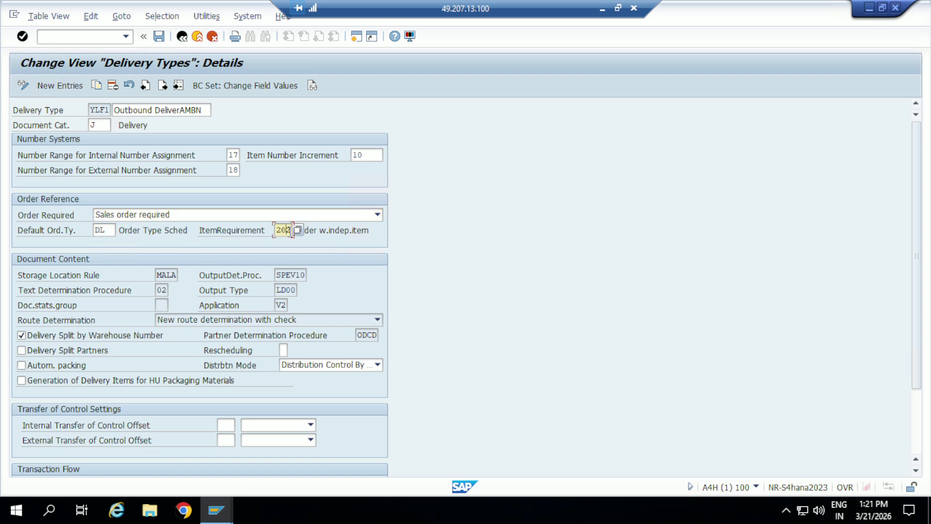
click(298, 231)
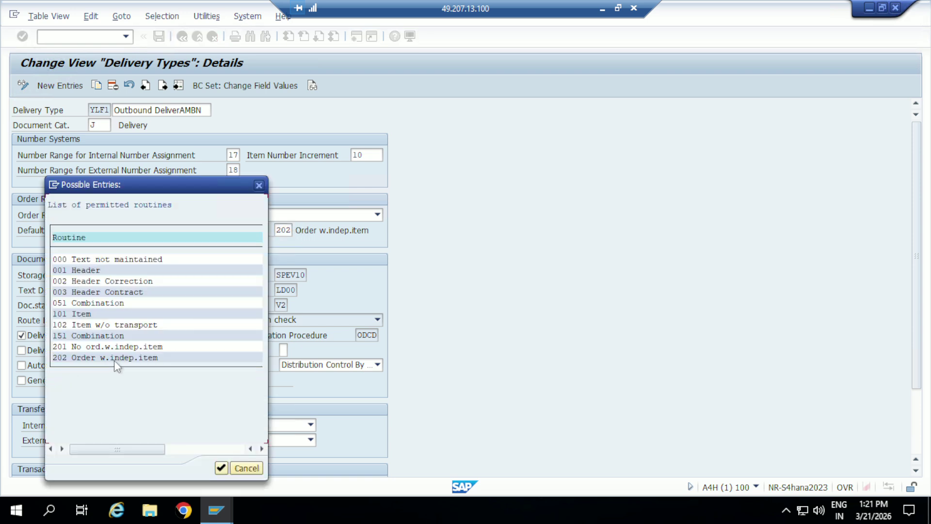
click(259, 185)
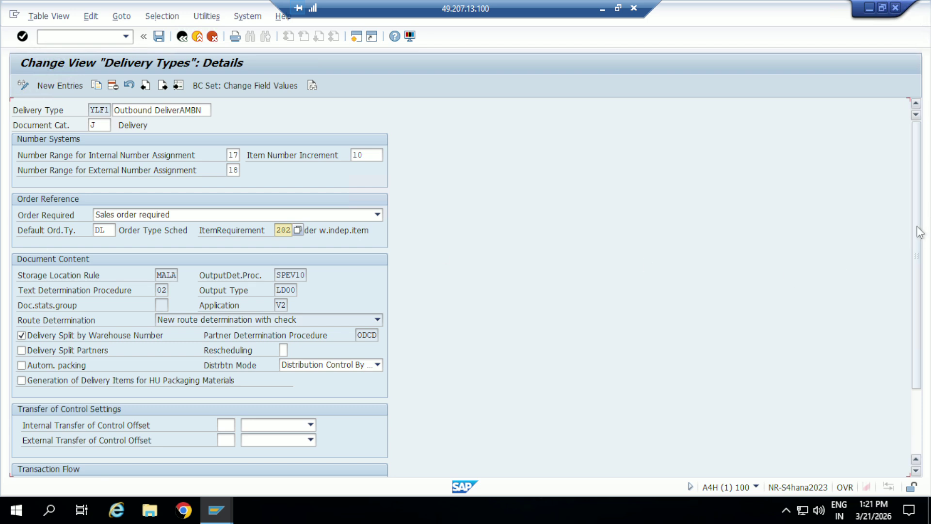
scroll(920, 205, down, 3)
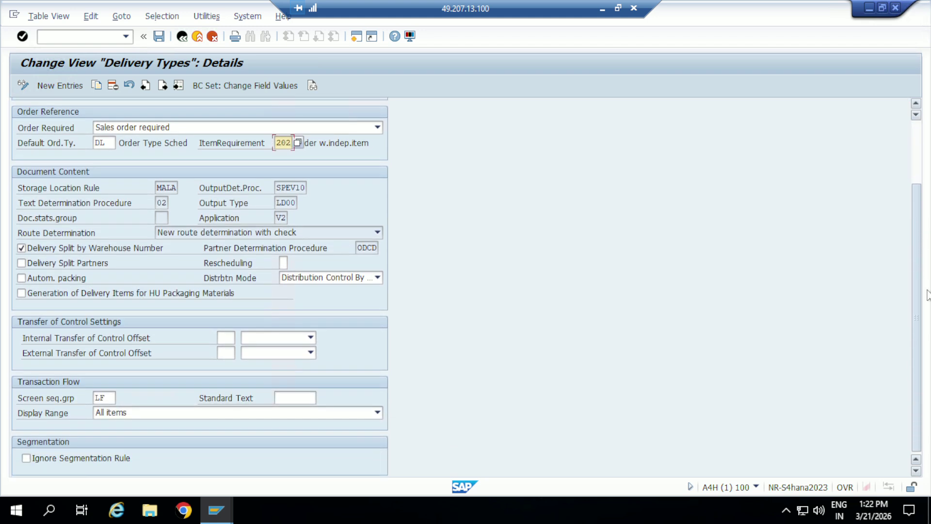
scroll(926, 291, up, 3)
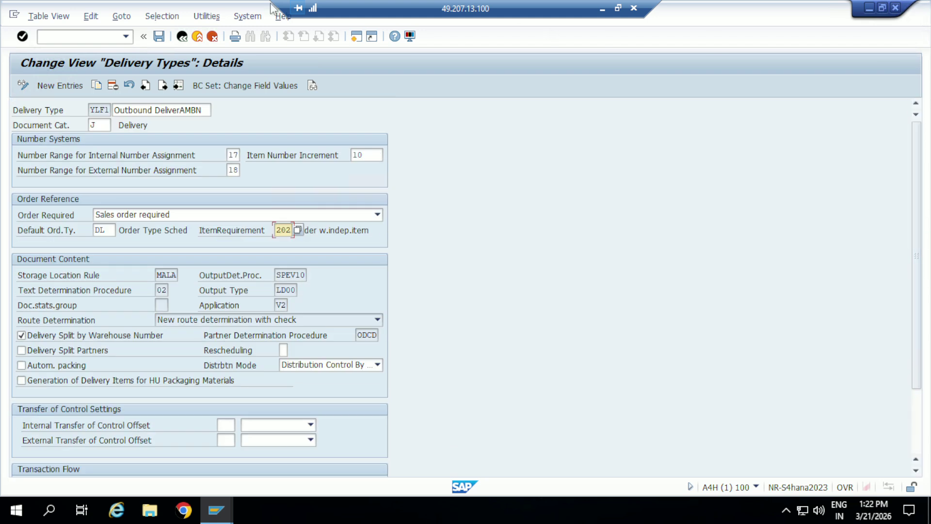
Step: Save the details of delivery type YLF1 and return to the IMG structure
click(159, 37)
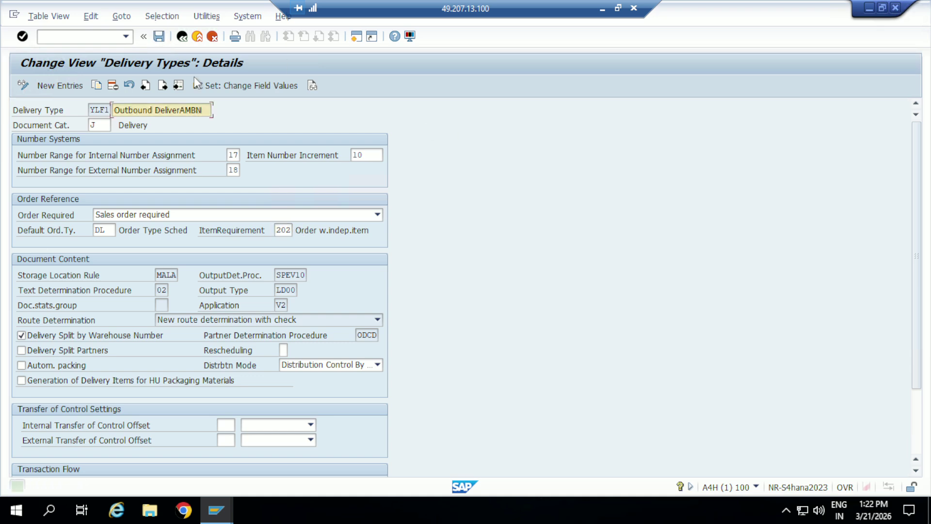
click(182, 36)
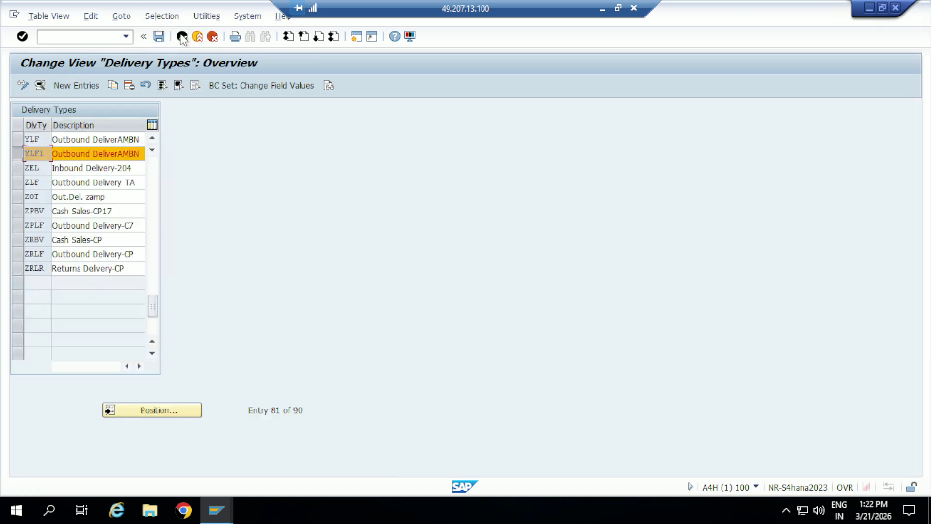
click(181, 37)
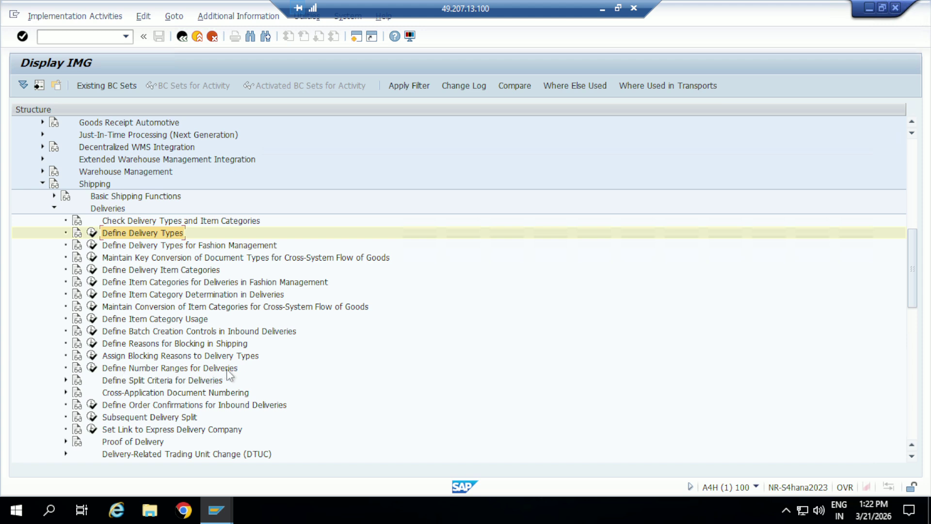
Step: Execute the Define Number Ranges for Deliveries activity and display the possible number range prefixes
click(91, 368)
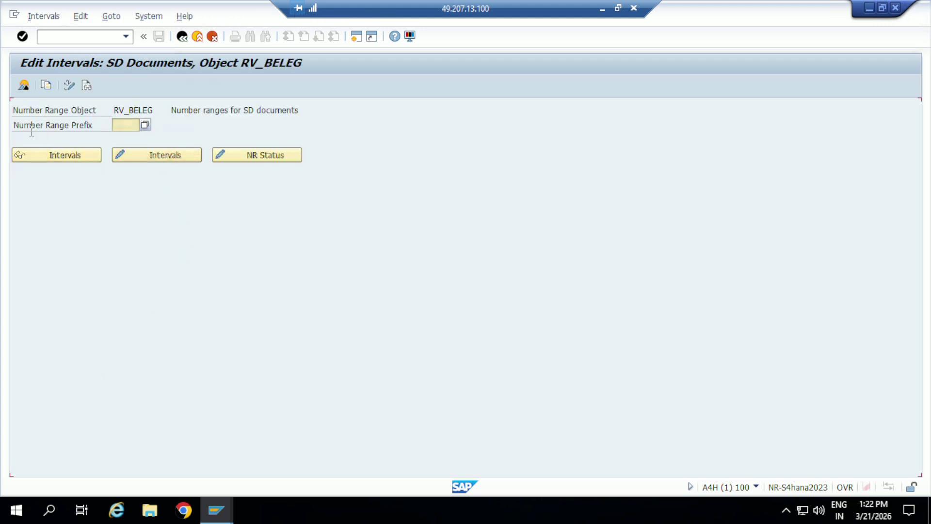
click(126, 125)
click(144, 125)
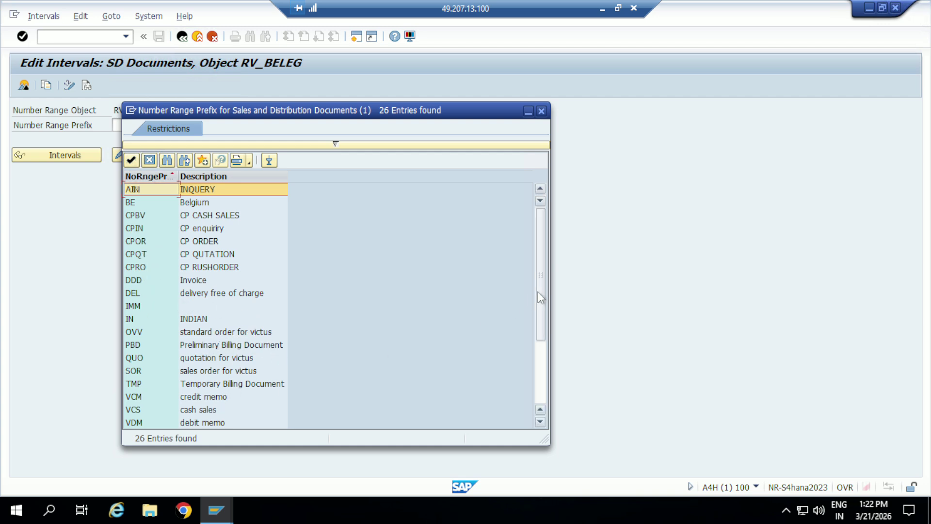
Step: Look through the available number range prefixes and examine the current number status of the RV_BELEG intervals, including 17 and 25
drag(546, 275, 551, 378)
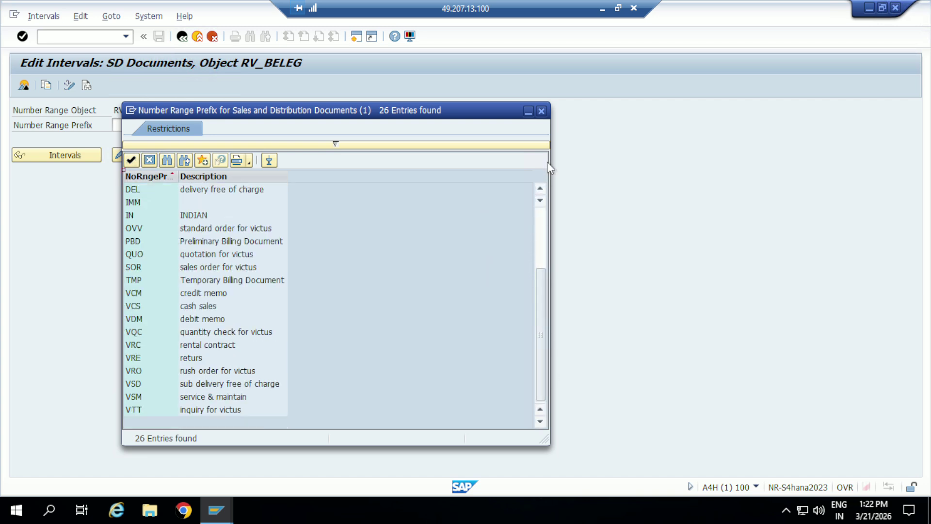
click(541, 111)
click(261, 156)
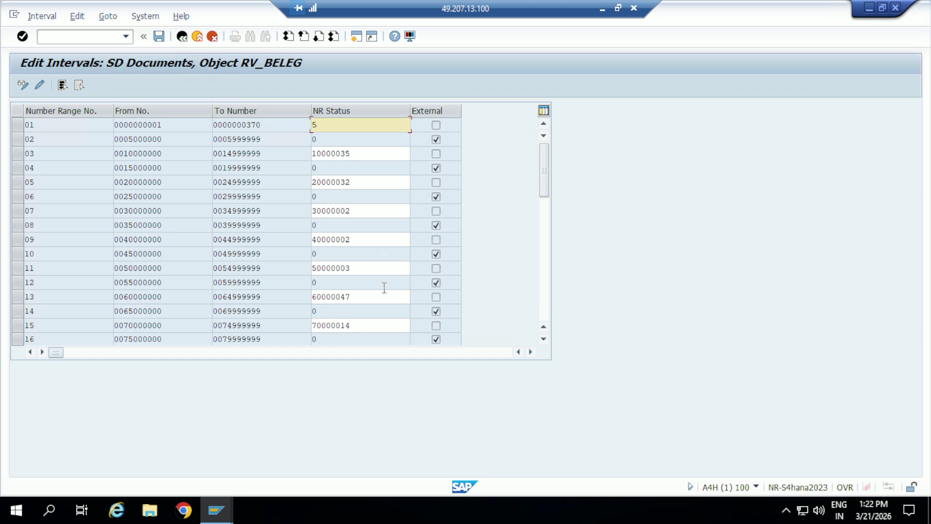
drag(547, 176, 550, 250)
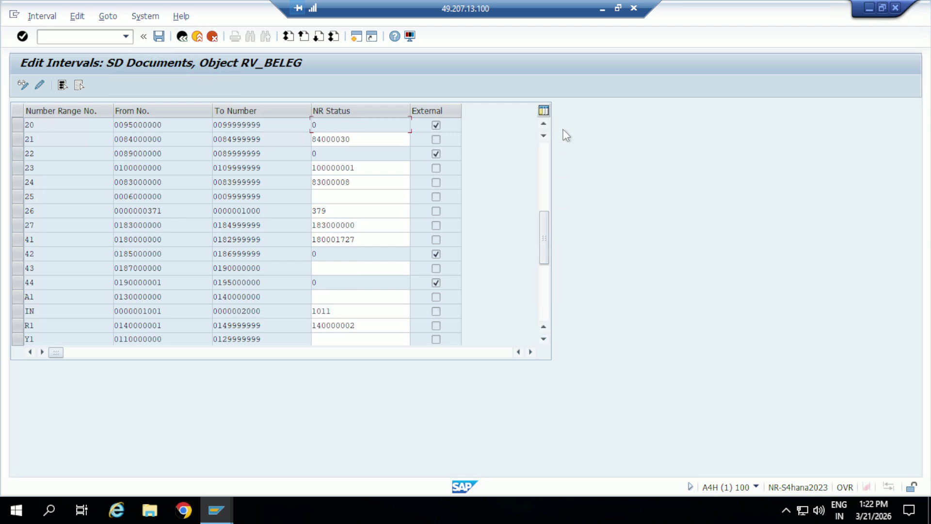
click(543, 125)
click(543, 126)
click(542, 125)
click(543, 125)
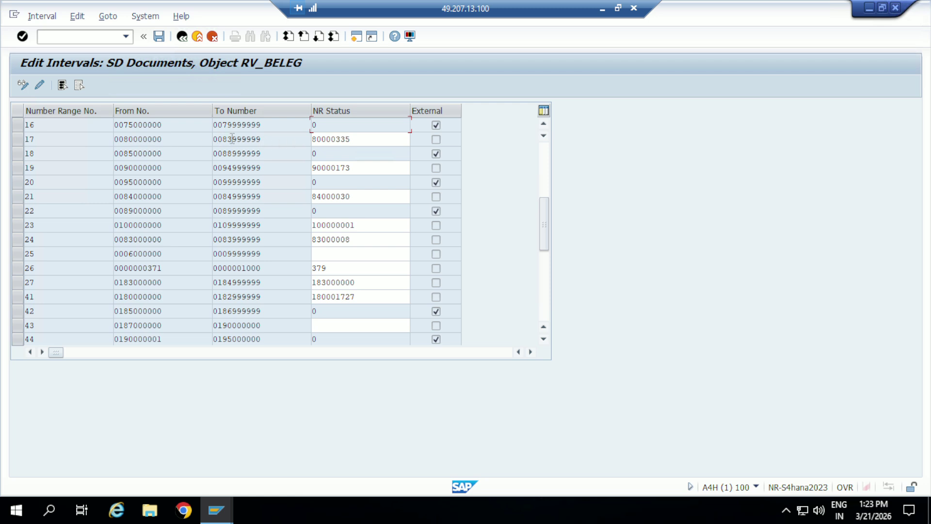
click(364, 143)
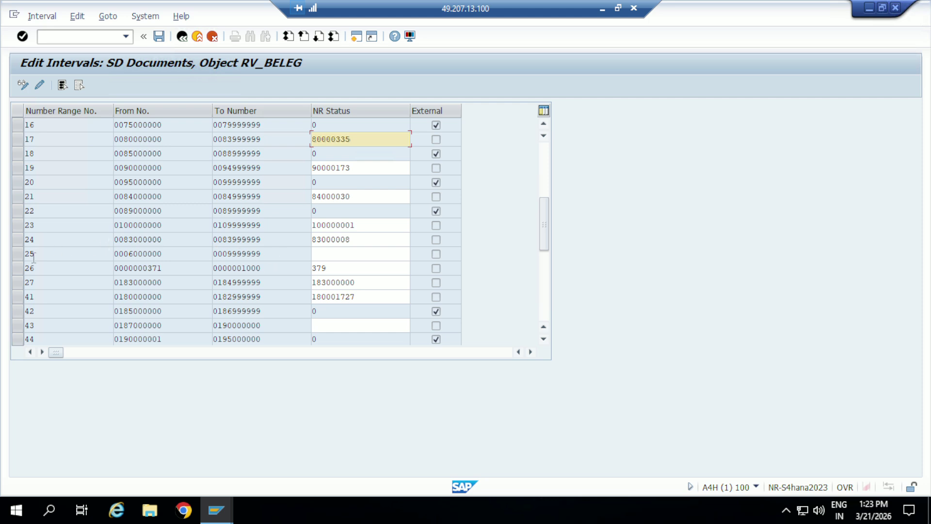
click(383, 256)
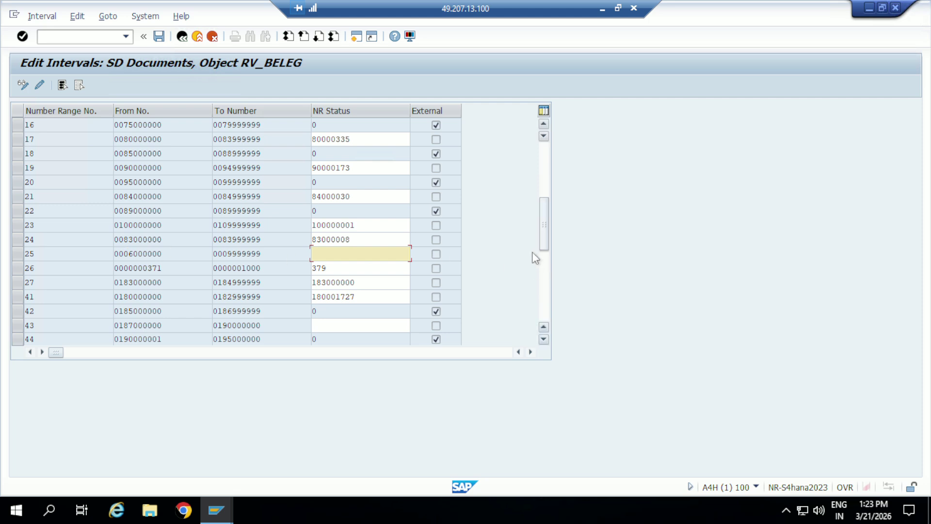
drag(545, 225, 549, 162)
click(182, 36)
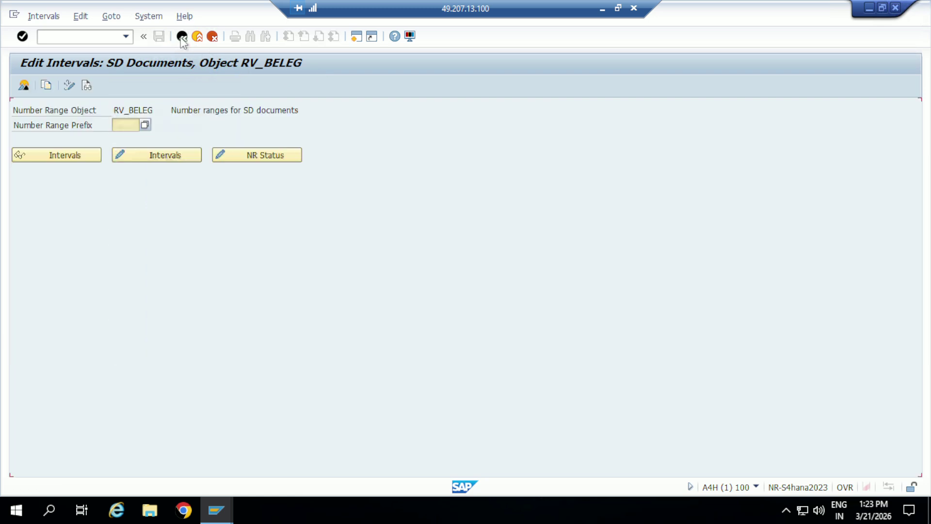
Step: Display the RV_BELEG intervals in read-only mode and view which free intervals are available
click(72, 156)
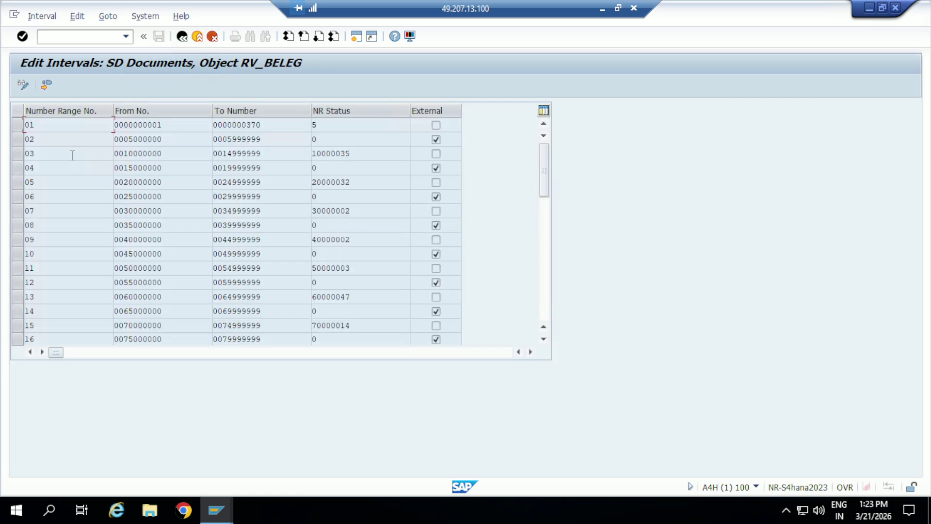
click(47, 85)
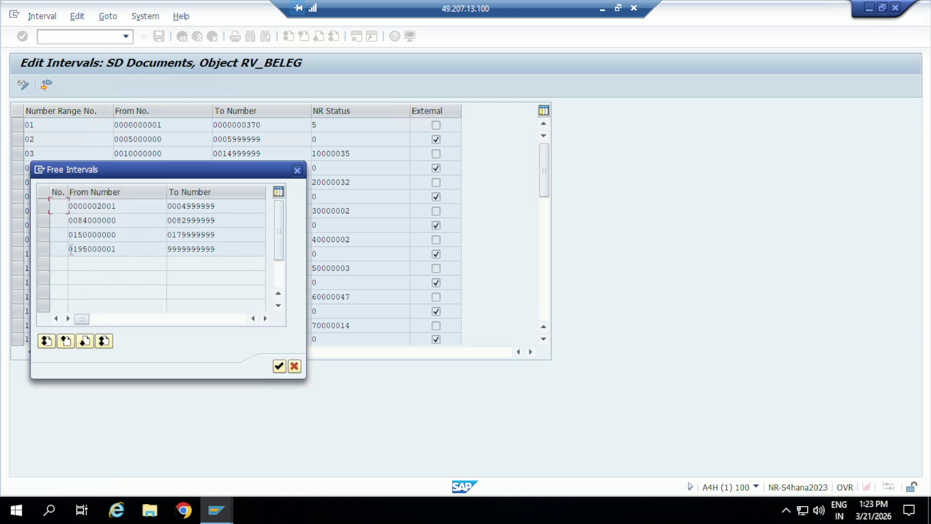
key(Return)
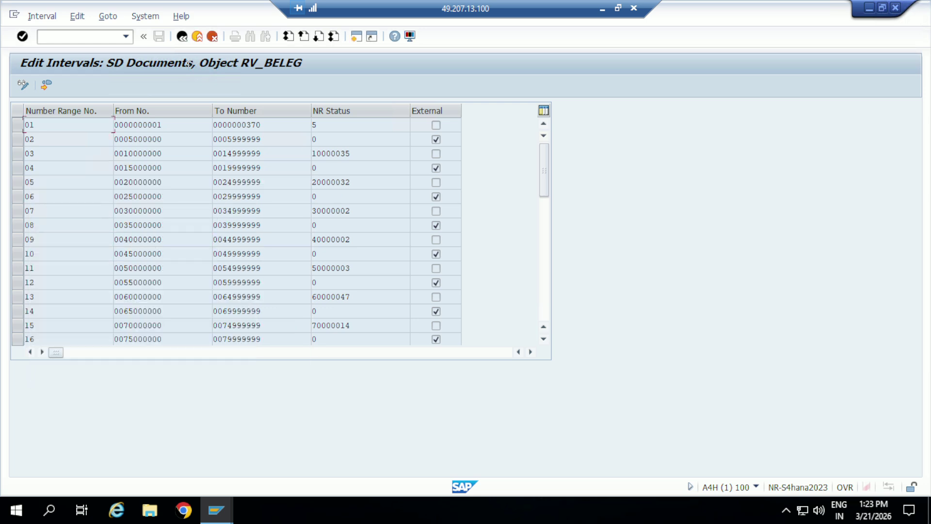
click(182, 36)
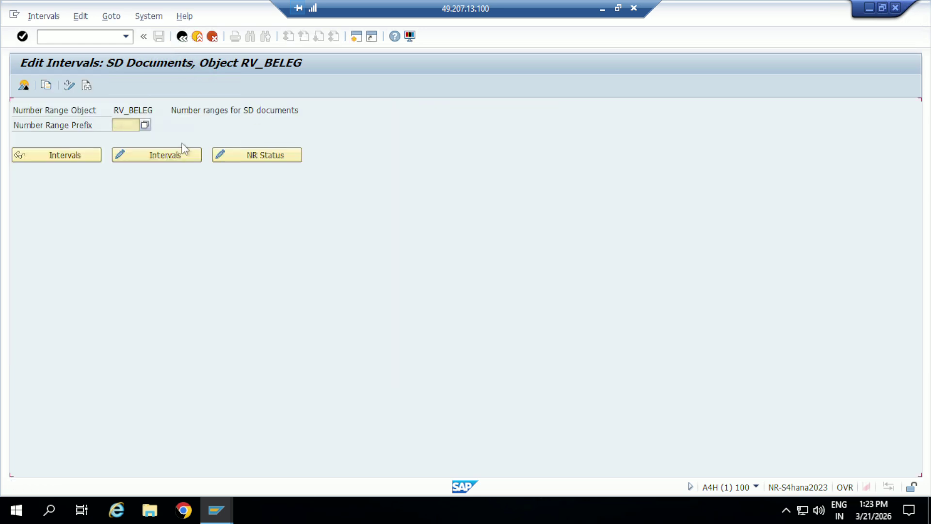
click(156, 160)
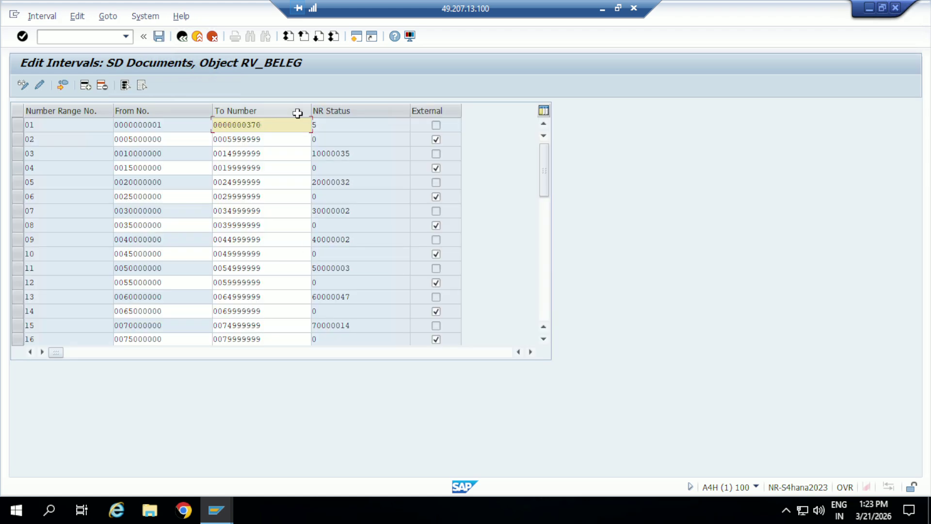
click(64, 86)
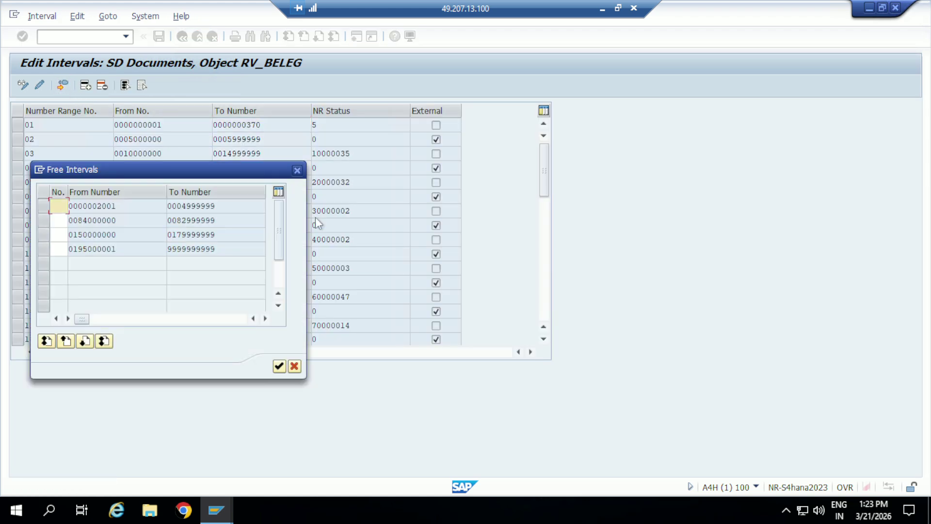
click(57, 222)
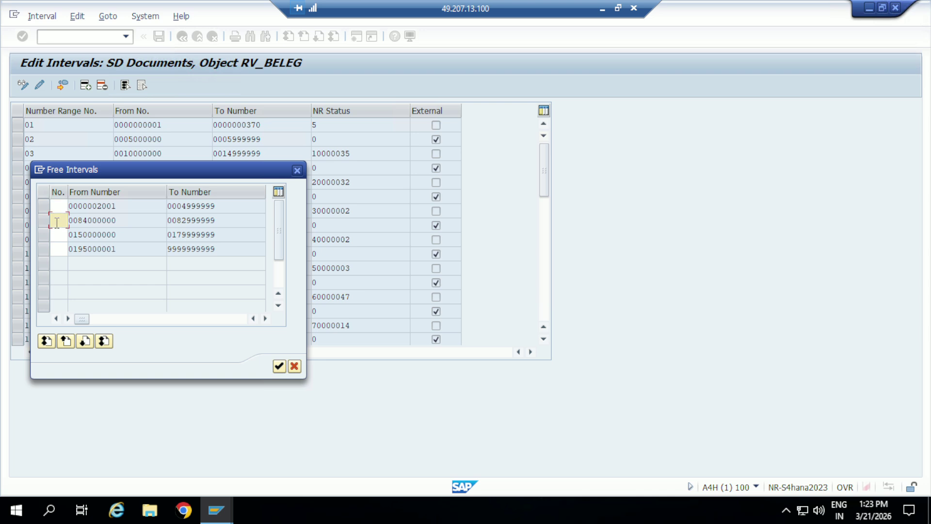
click(60, 251)
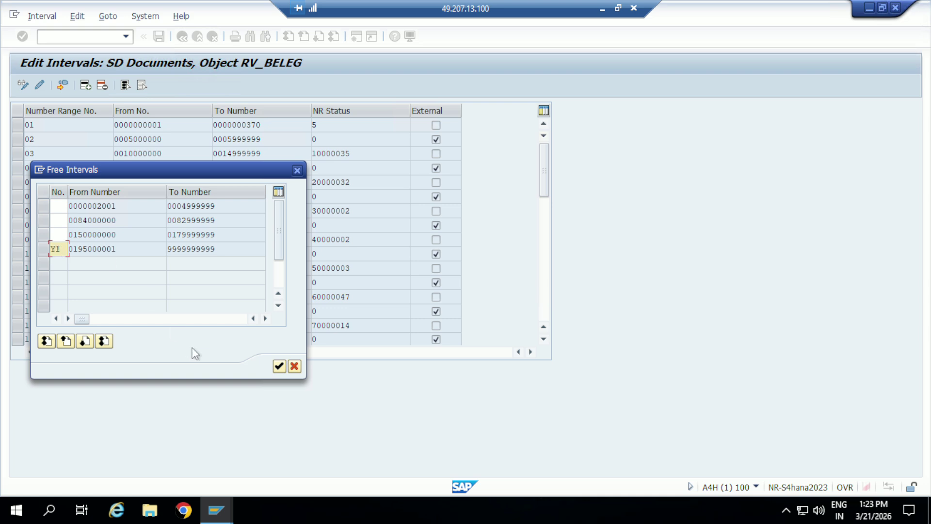
click(277, 368)
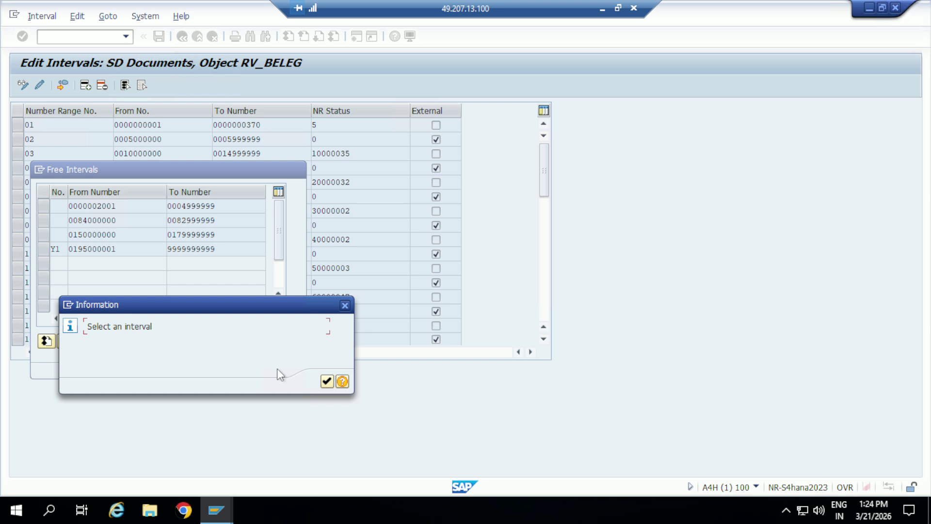
click(327, 381)
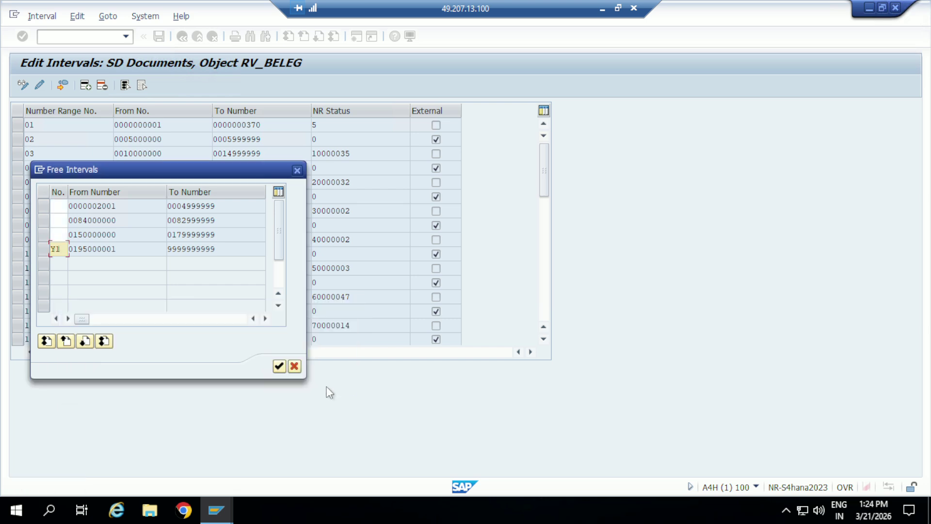
click(119, 250)
click(43, 248)
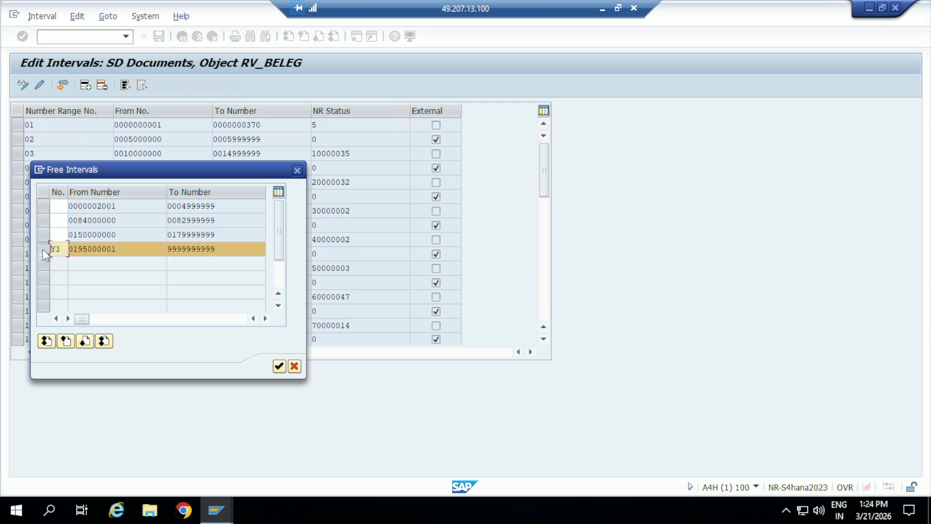
click(283, 369)
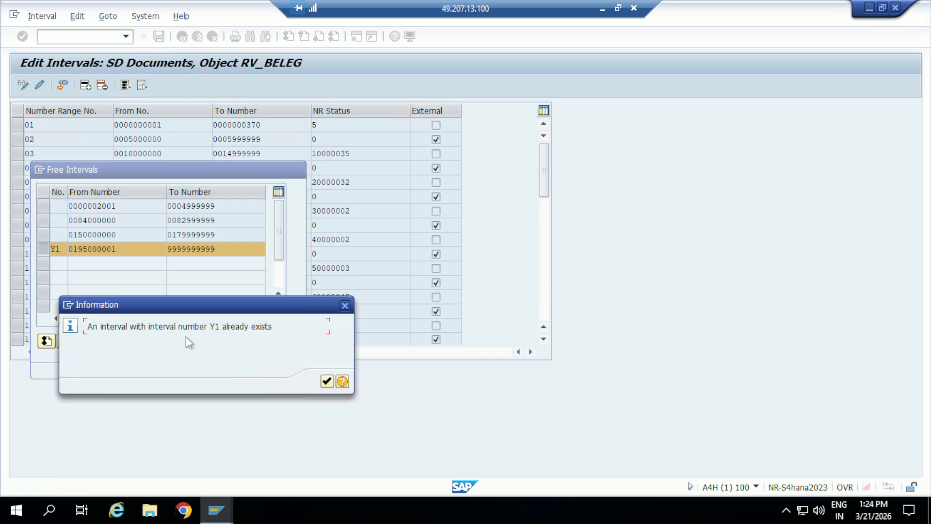
click(329, 382)
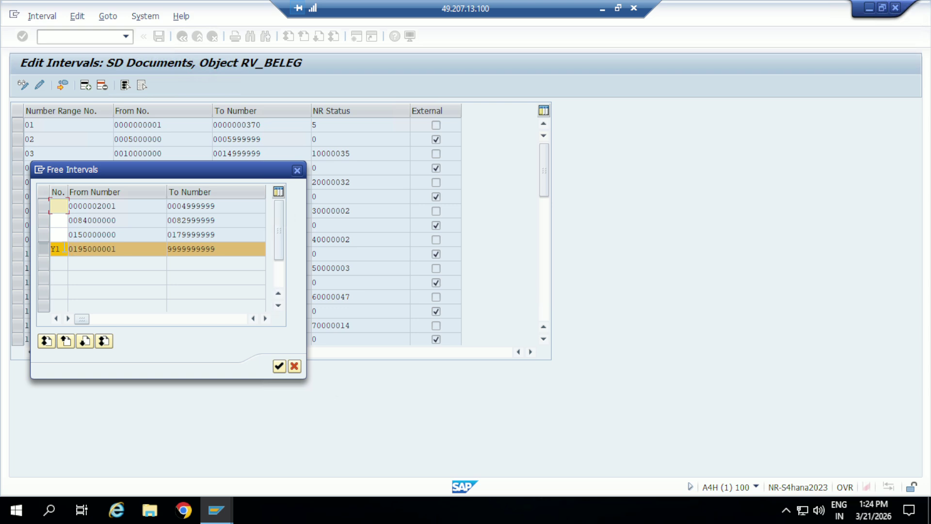
Step: Assign number YR to the selected free interval and locate it in the interval list
click(64, 248)
drag(65, 248, 49, 248)
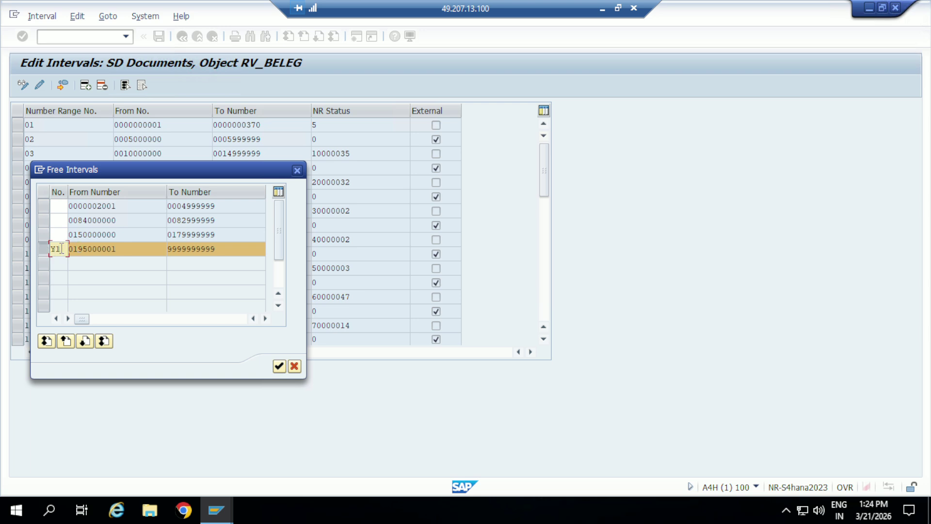
text(Yr)
click(284, 371)
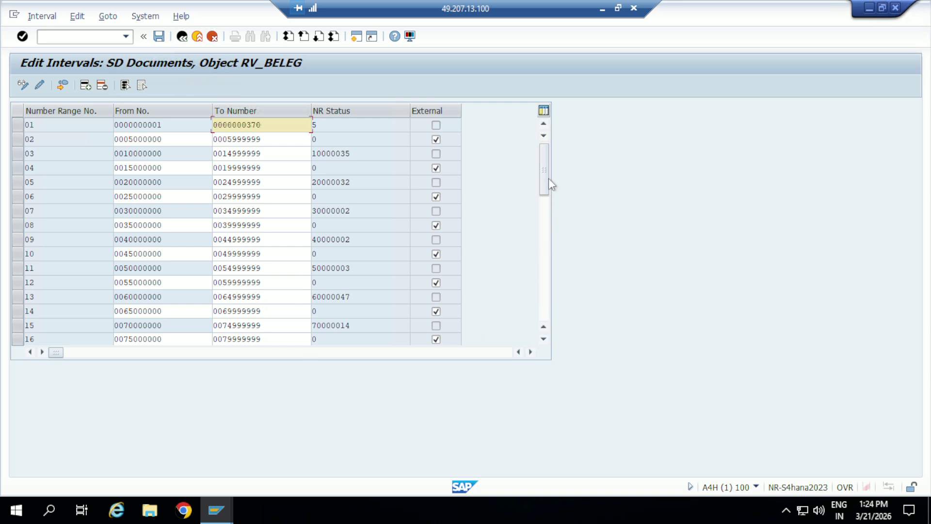
drag(549, 182, 549, 334)
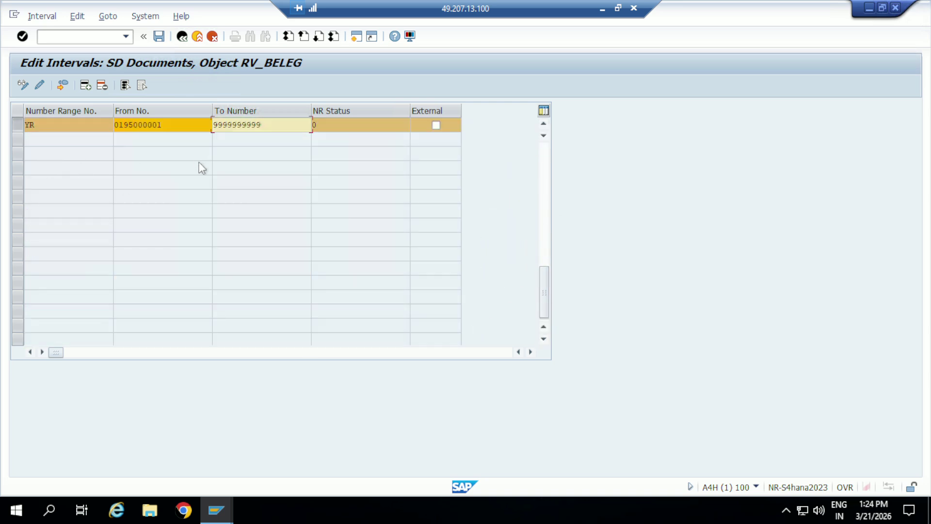
Step: Save the YR interval, accept the transport notice and return to the IMG structure
click(160, 38)
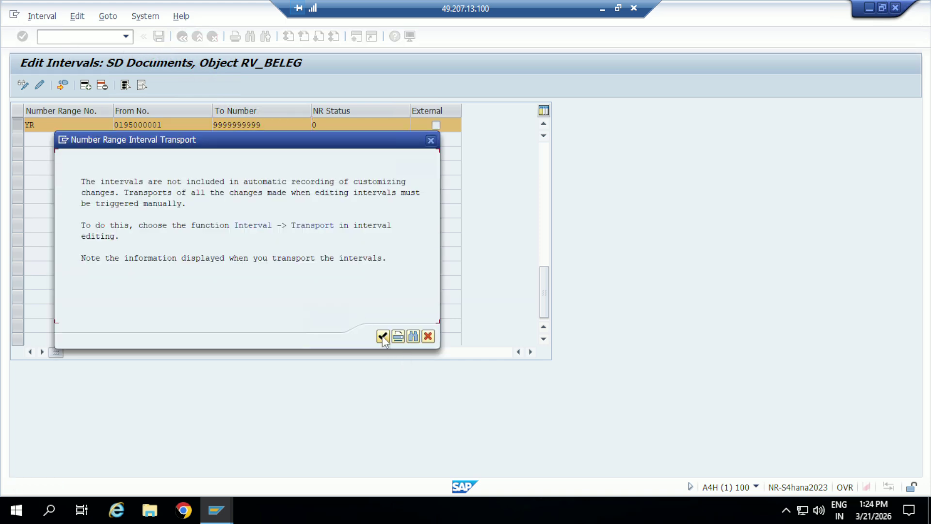
click(382, 336)
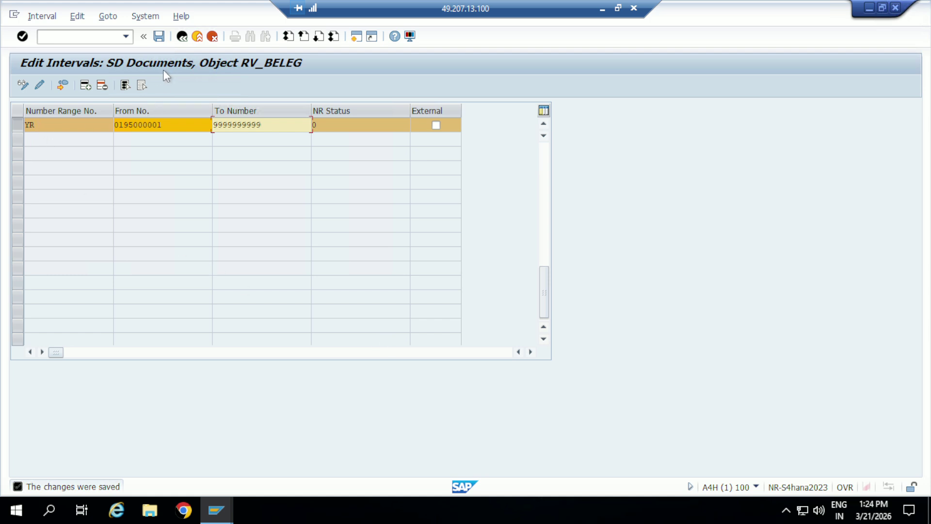
click(159, 38)
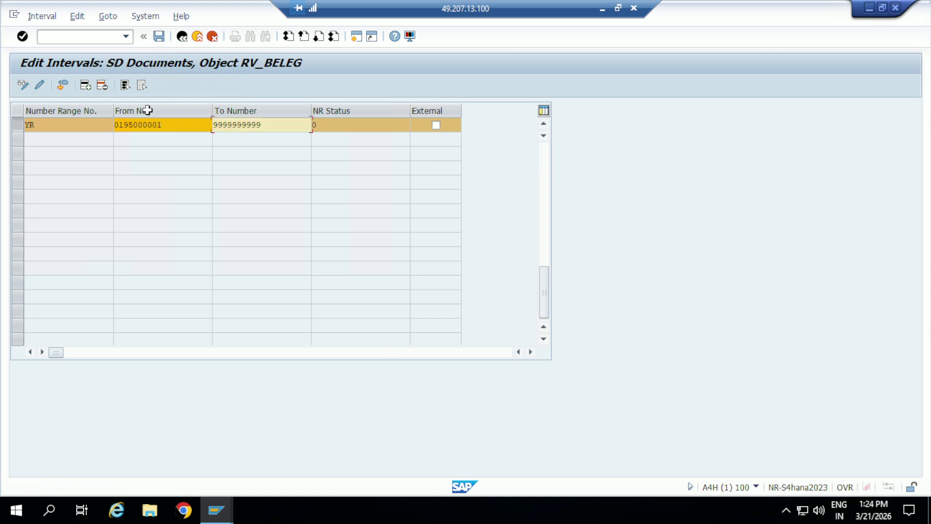
click(185, 39)
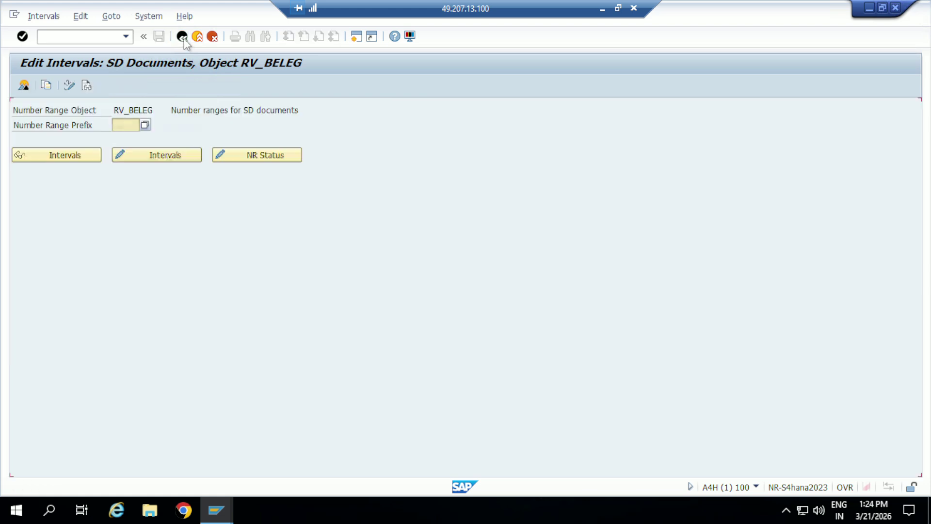
click(184, 40)
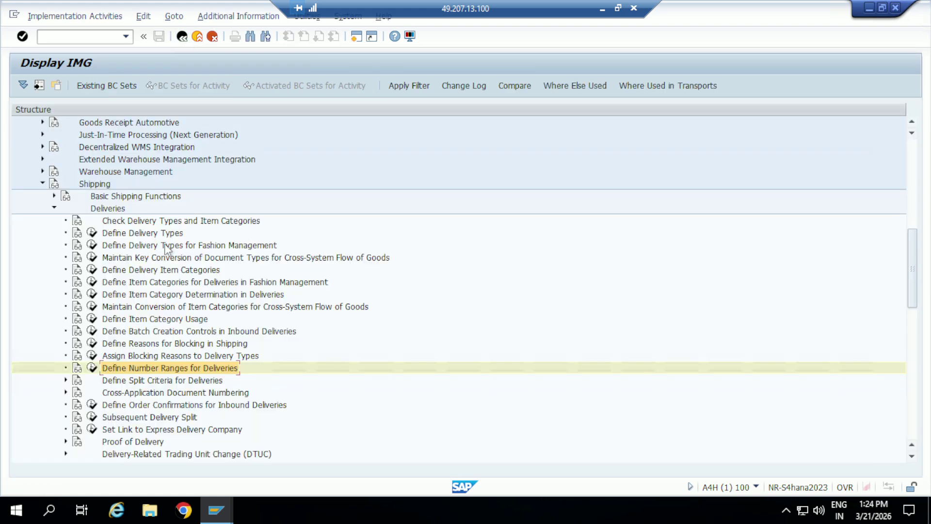
Step: Execute the Define Delivery Types activity, position to YLF1 and open its details
click(92, 233)
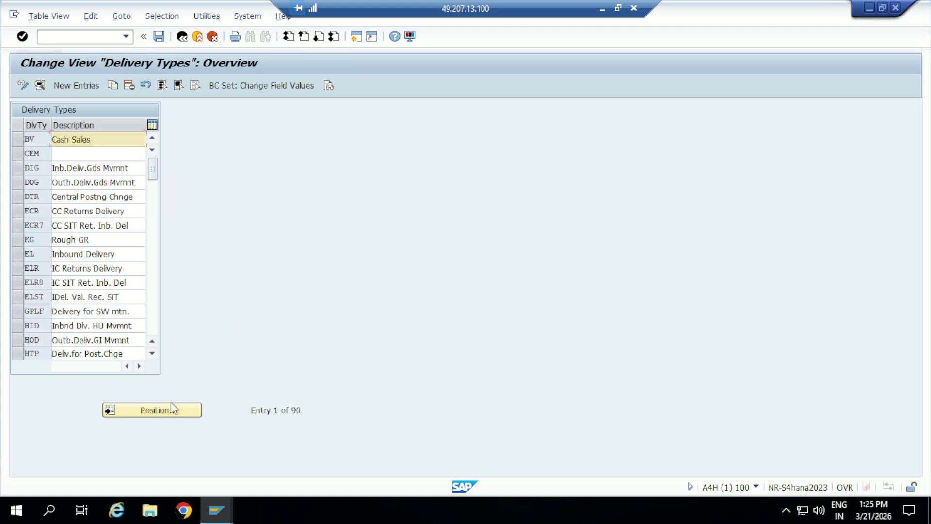
click(171, 409)
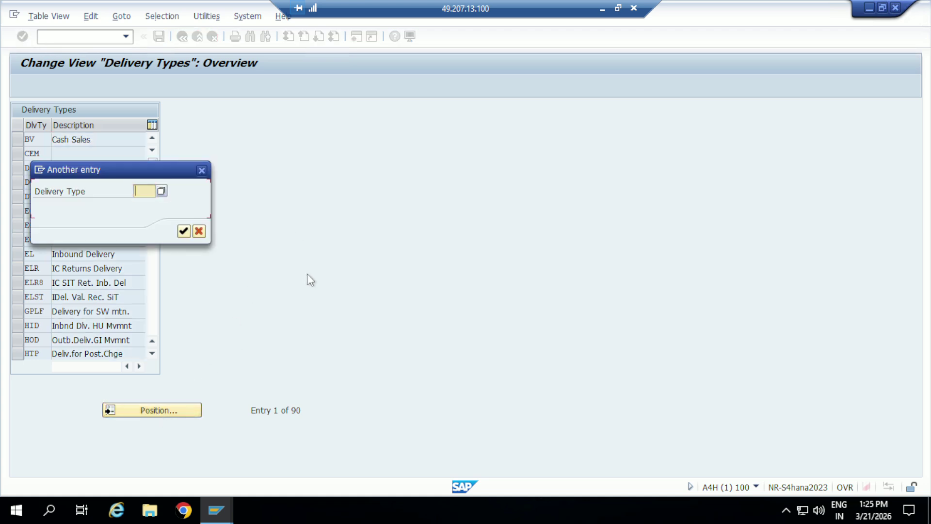
text(YLF1)
key(Return)
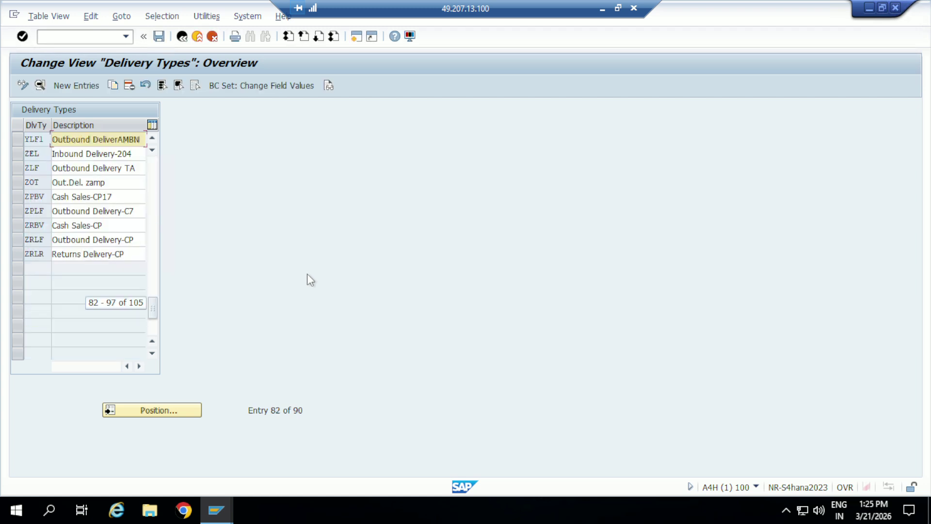
double_click(32, 140)
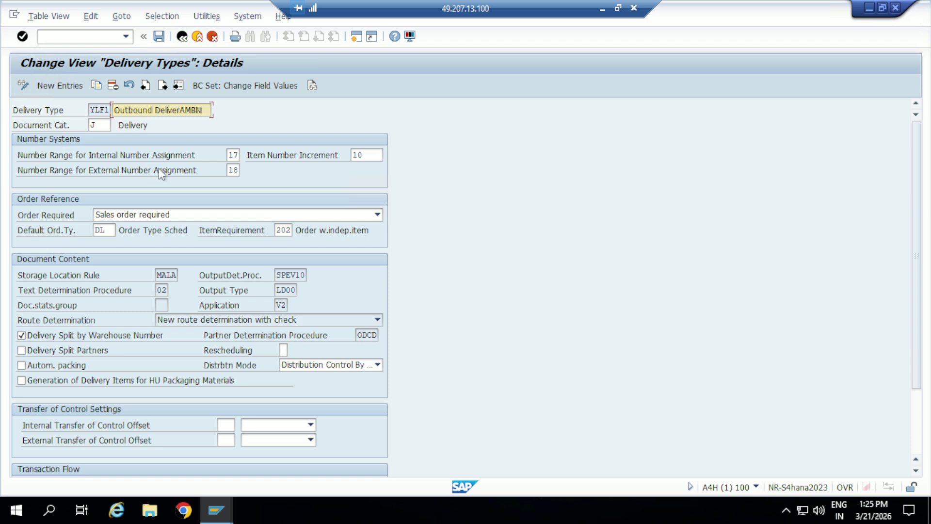
Step: Set the internal number assignment range of delivery type YLF1 to YR and save it under customizing request A4HK900672
click(233, 154)
text(1)
key(BackSpace)
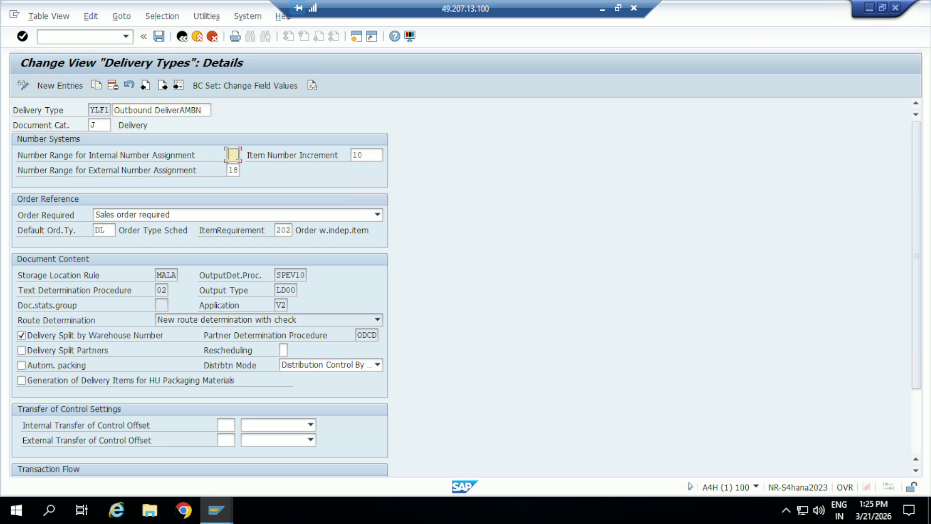
text(YR)
click(22, 36)
click(159, 38)
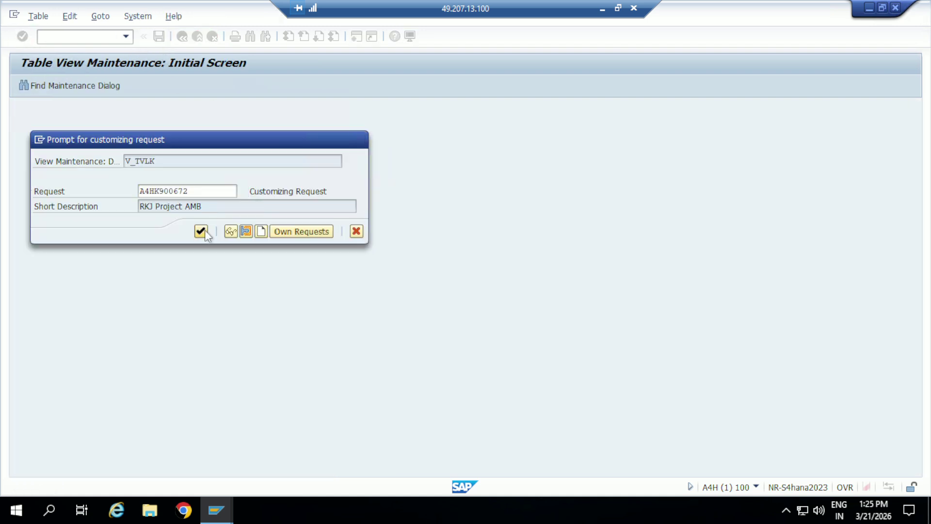
click(201, 232)
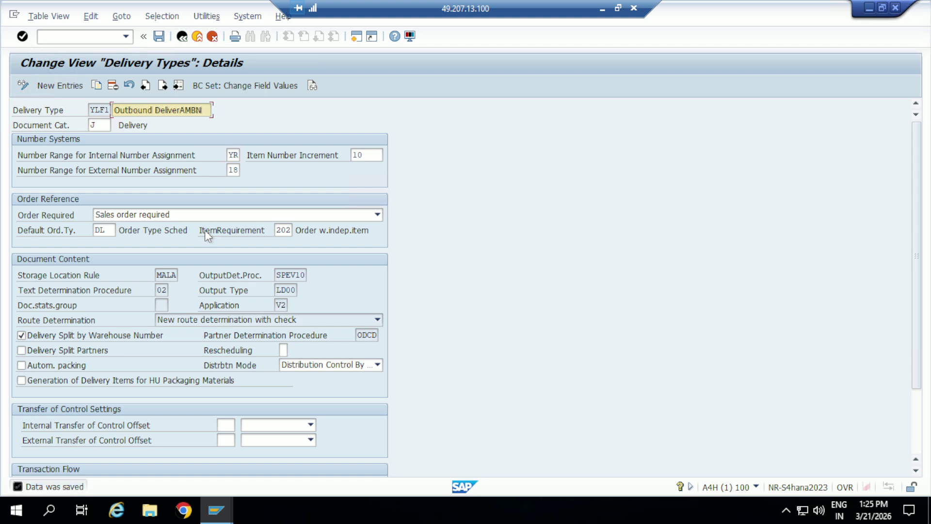
Step: Return to the IMG structure, execute the Define Delivery Item Categories activity and position its list to item category DLN
click(182, 37)
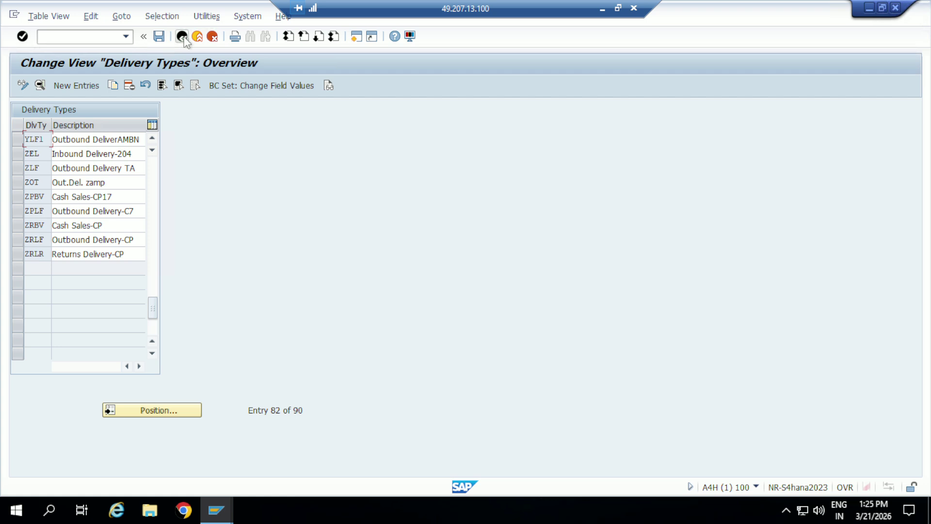
click(183, 38)
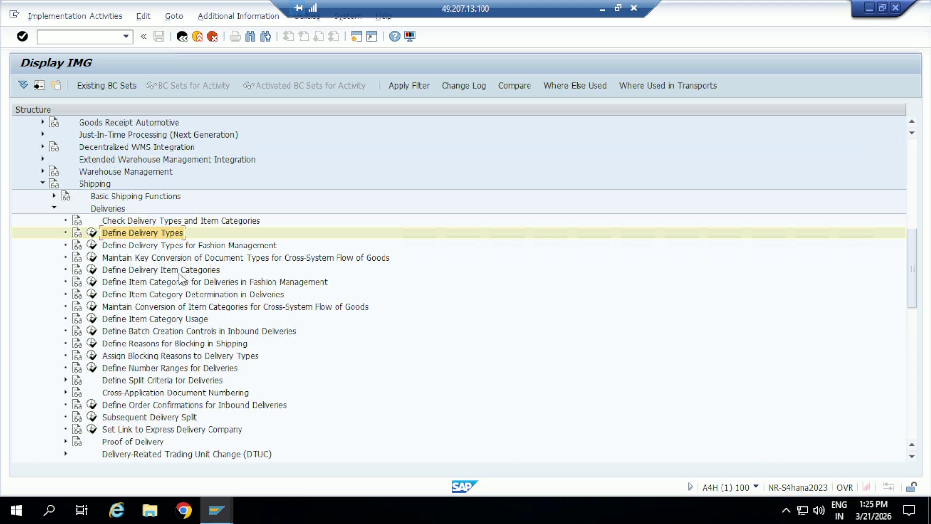
click(91, 270)
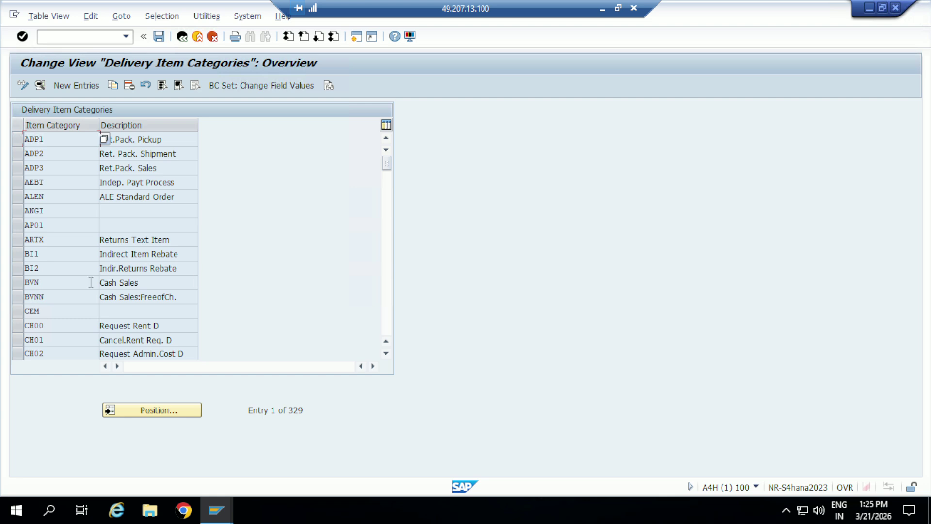
click(386, 353)
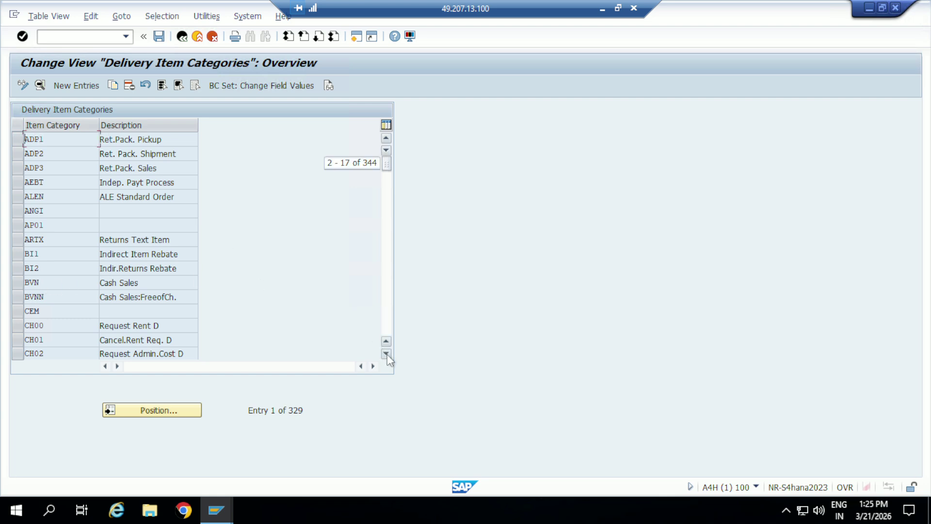
click(177, 410)
text(DLN)
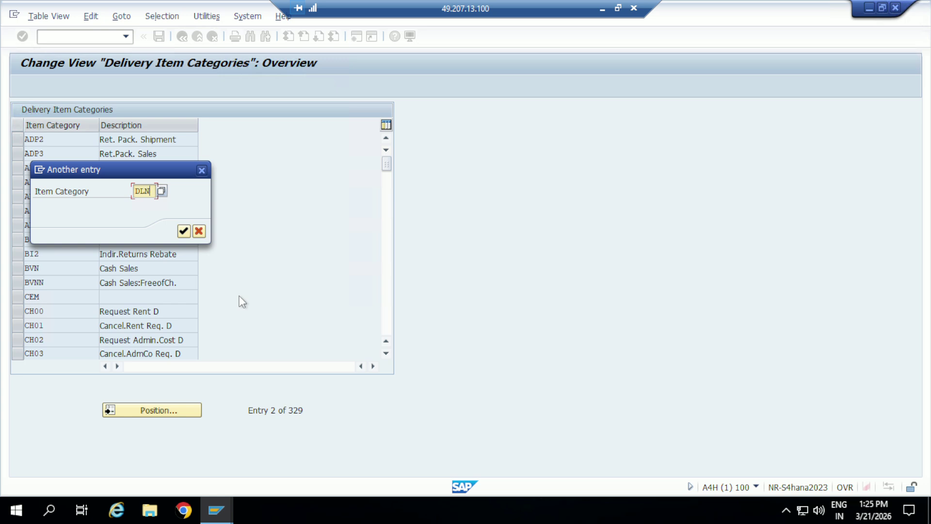
click(183, 230)
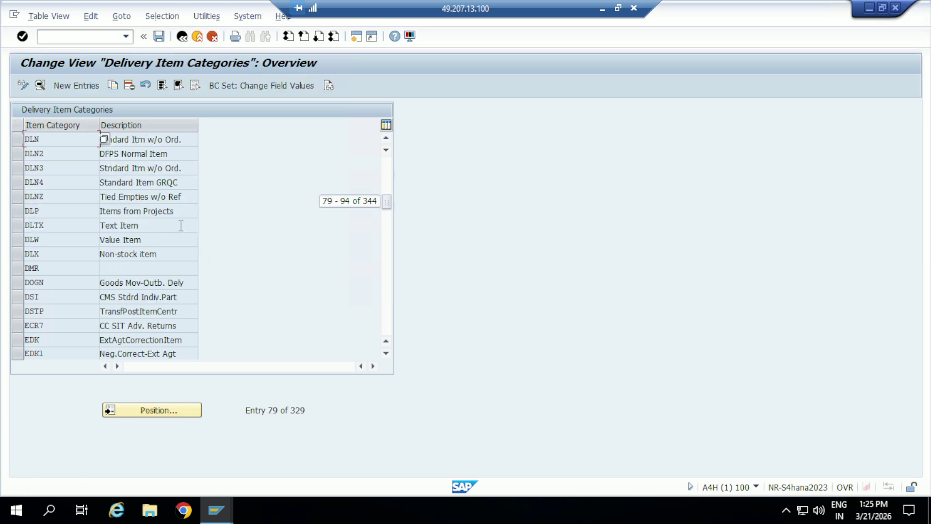
click(15, 139)
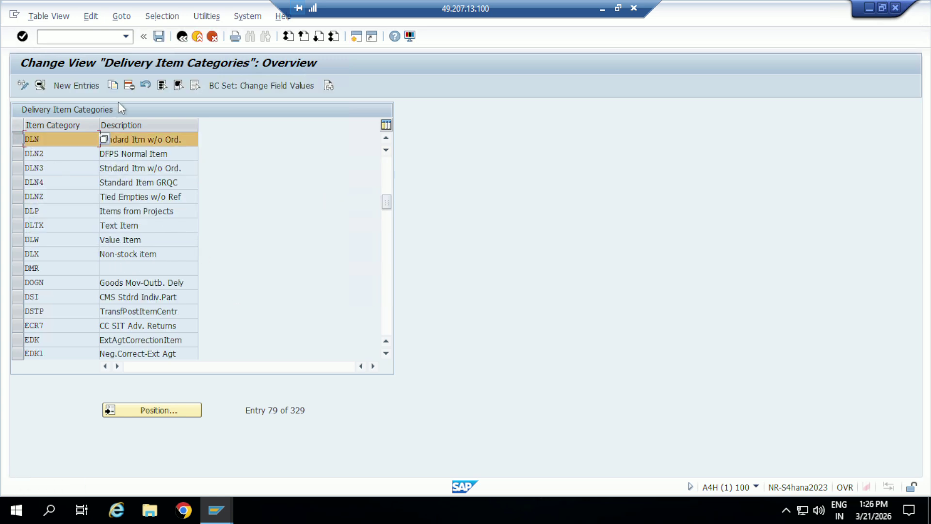
click(113, 85)
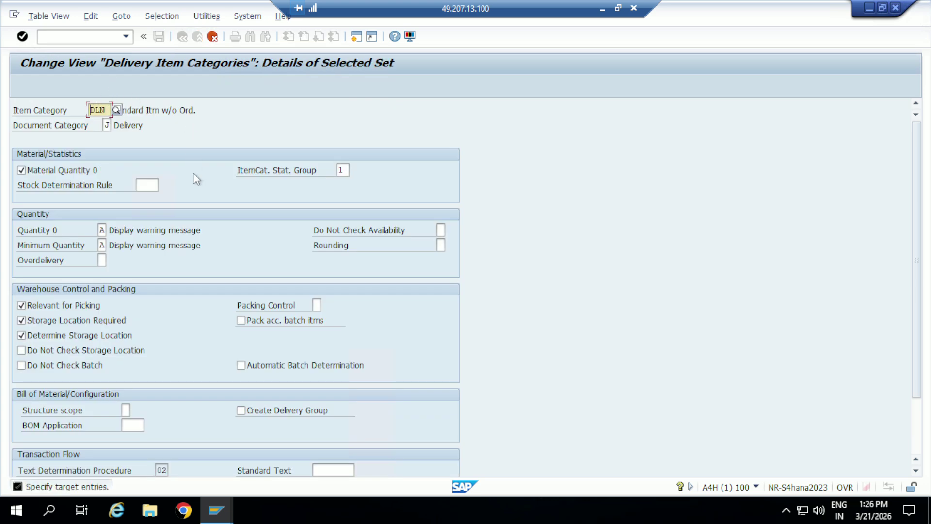
click(214, 37)
Step: Leave the delivery item categories and the IMG, return to SAP Easy Access and run transaction VOV8
click(182, 38)
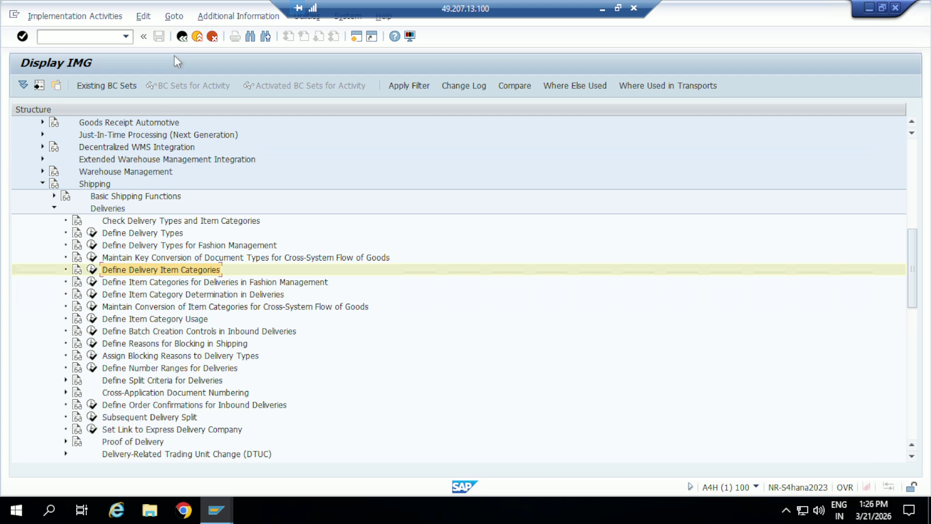
click(181, 39)
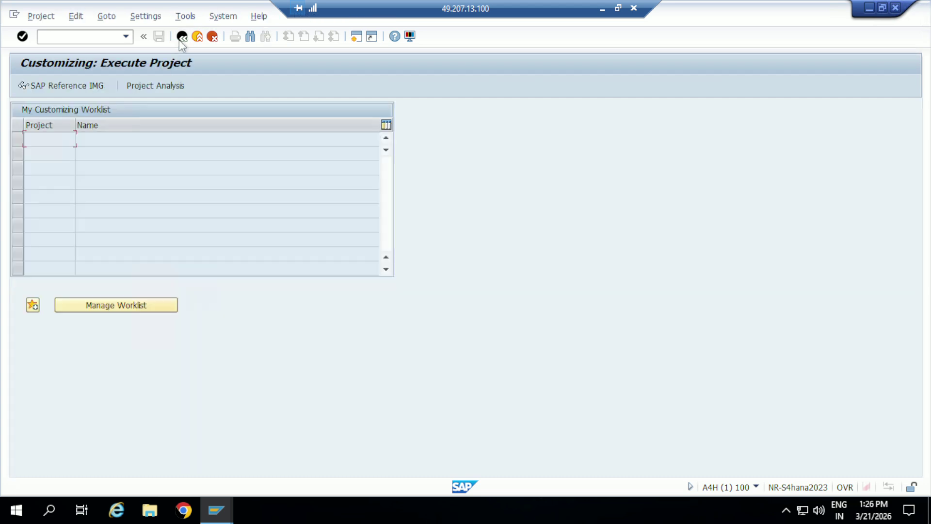
click(180, 39)
text(VOV8)
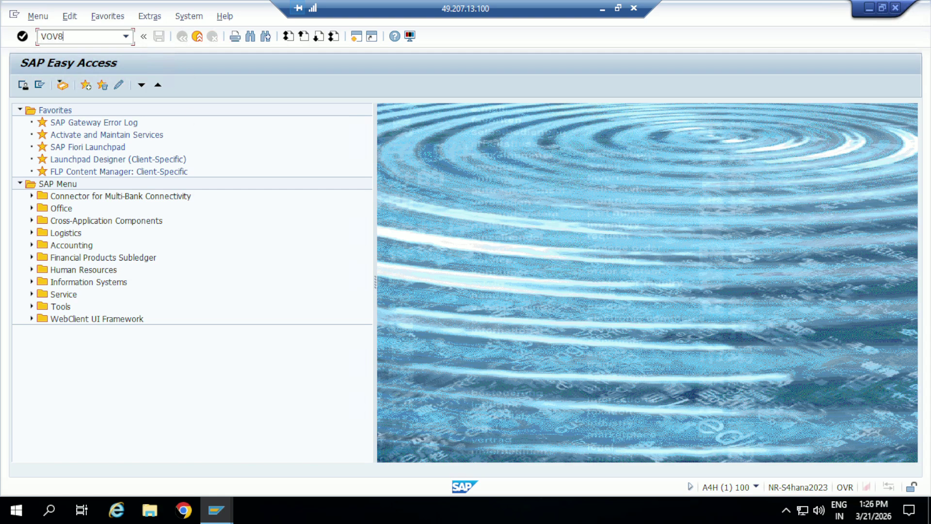
key(Return)
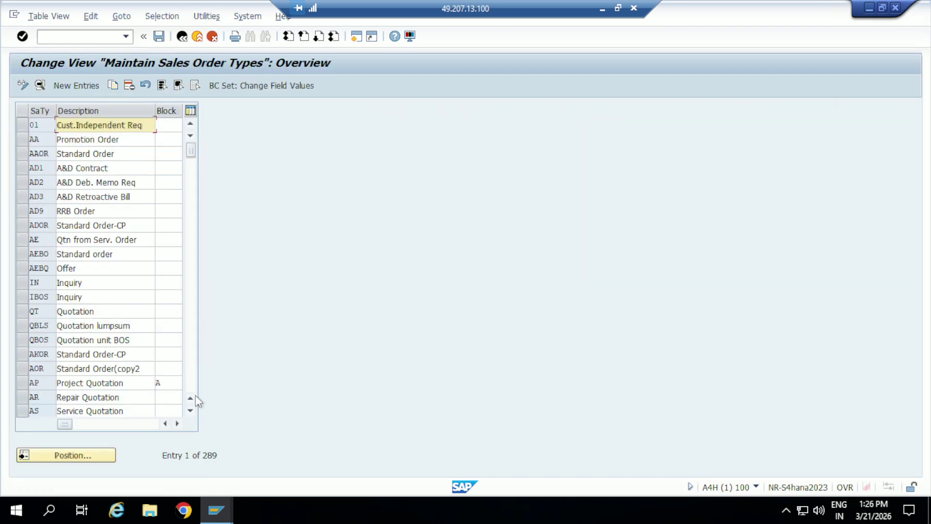
Step: Position the sales order types list to YOR1 and open the details of that document type
click(190, 411)
click(190, 410)
click(93, 455)
text(YO)
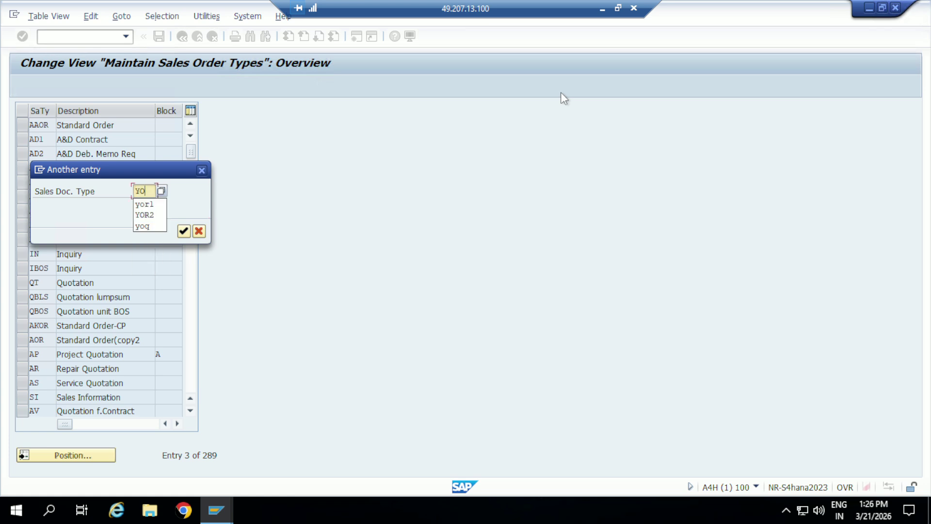
text(R1)
key(Return)
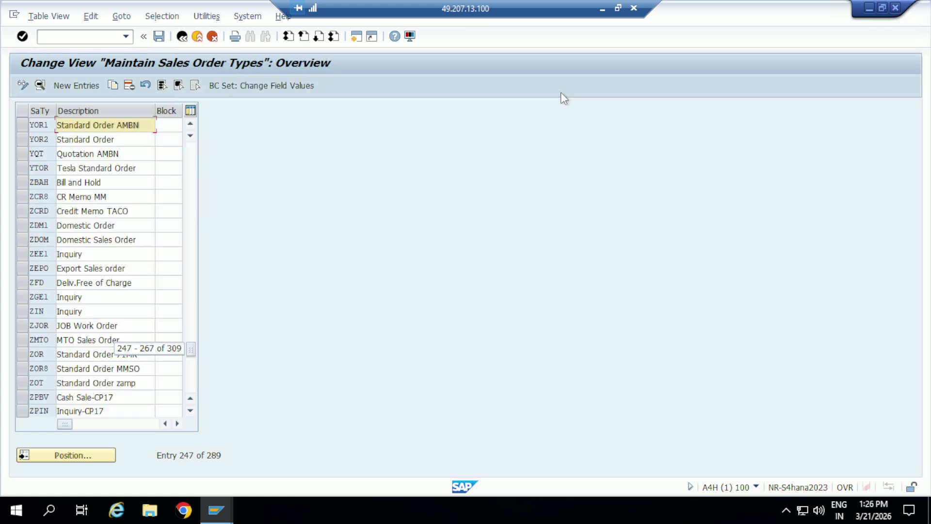
click(20, 130)
double_click(33, 127)
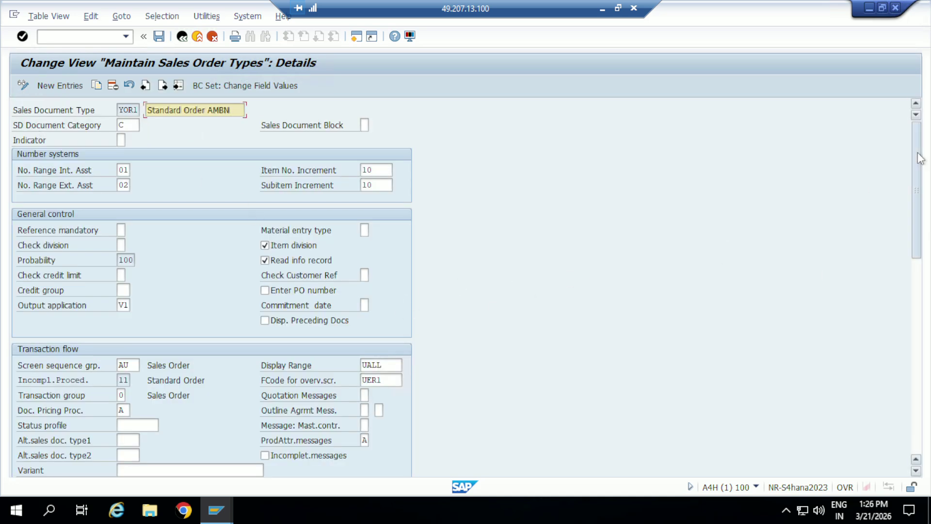
Step: Set the shipping delivery type of sales document type YOR1 to YLF1 and save it under customizing request A4HK900672
scroll(212, 286, down, 10)
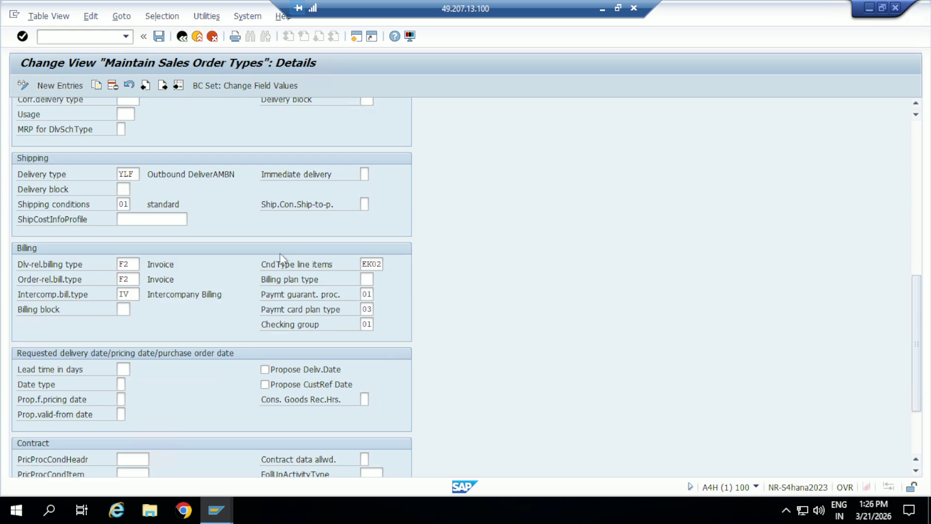
click(136, 175)
text(1)
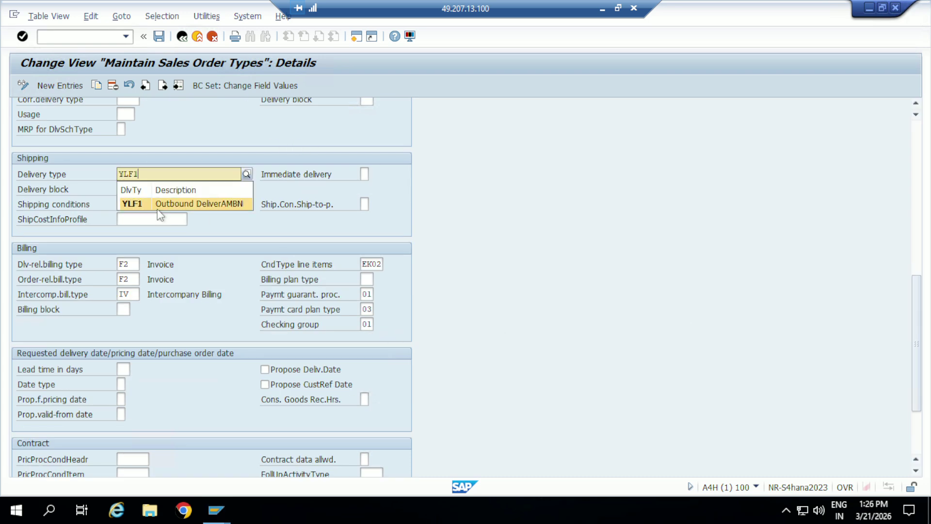
click(156, 204)
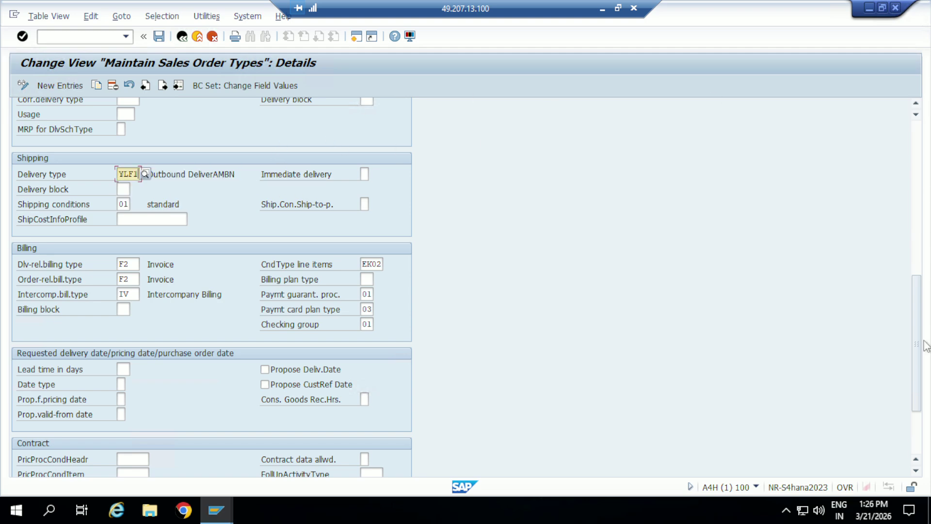
drag(921, 351, 922, 189)
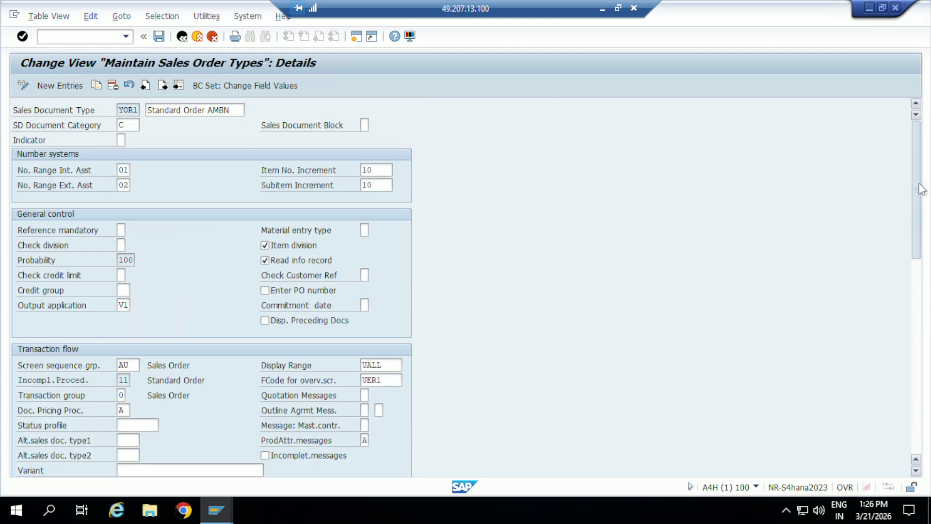
click(159, 38)
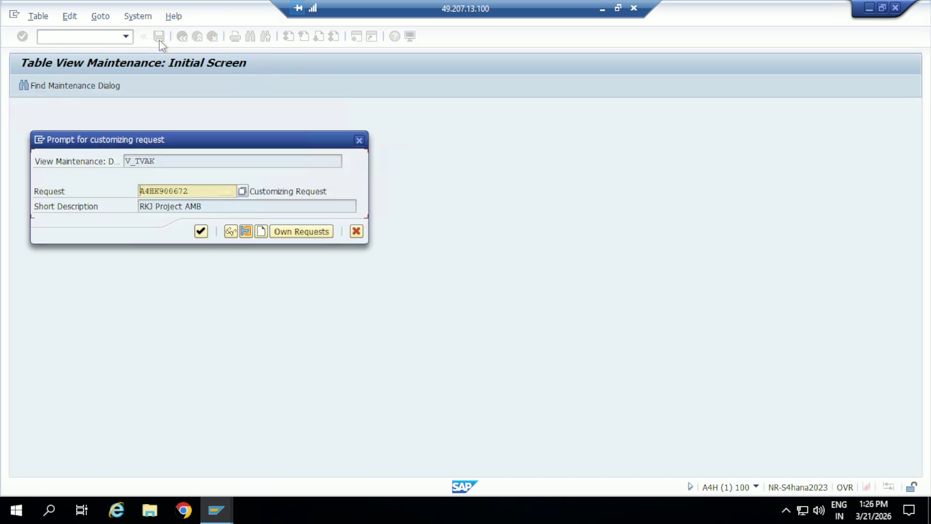
click(199, 237)
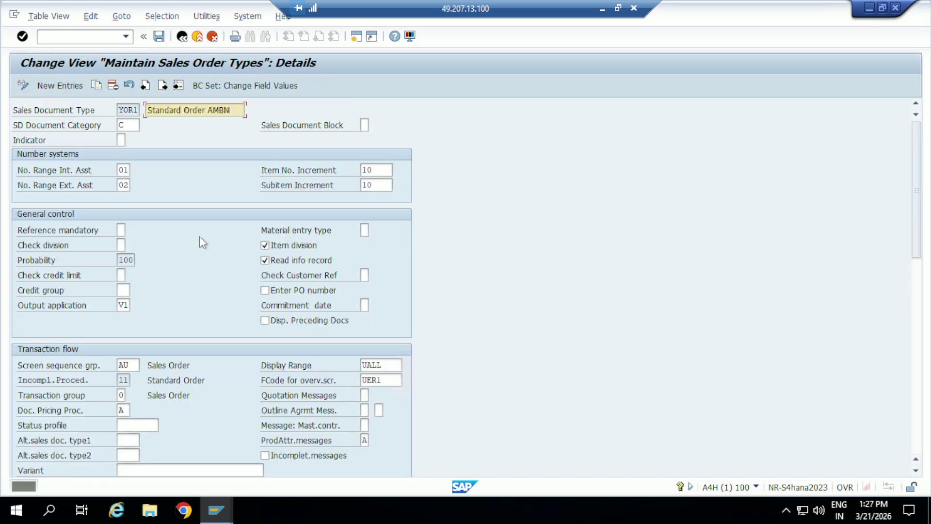
Step: Set the internal number range assignment of YOR1 to R1, save the change and return to SAP Easy Access
click(124, 170)
key(BackSpace)
click(124, 183)
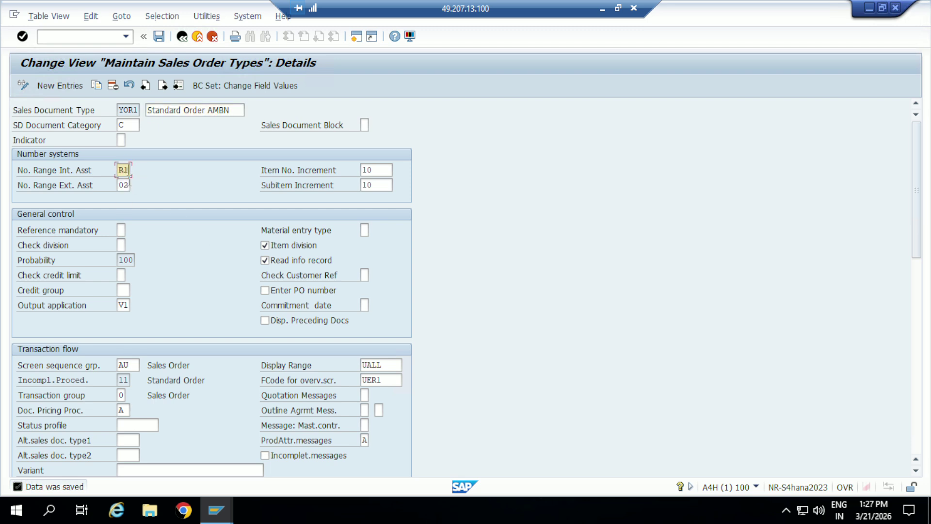
click(159, 37)
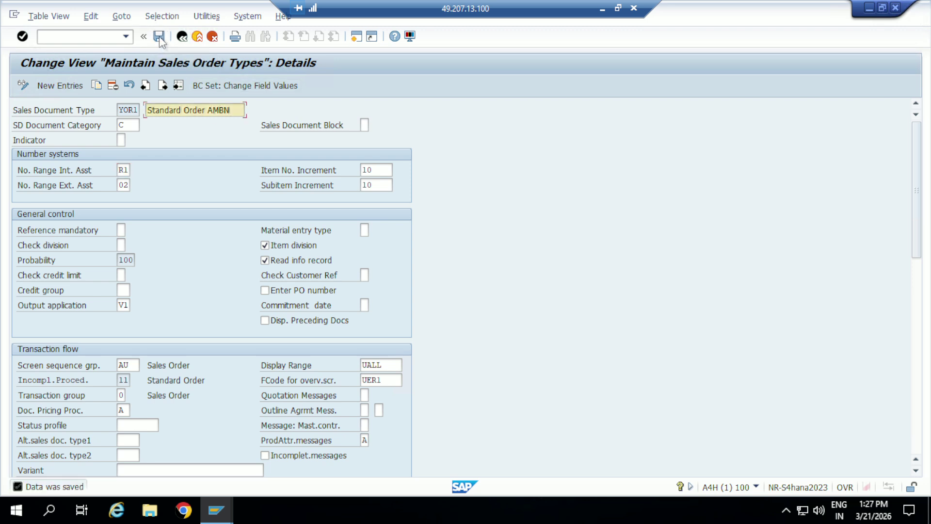
click(183, 37)
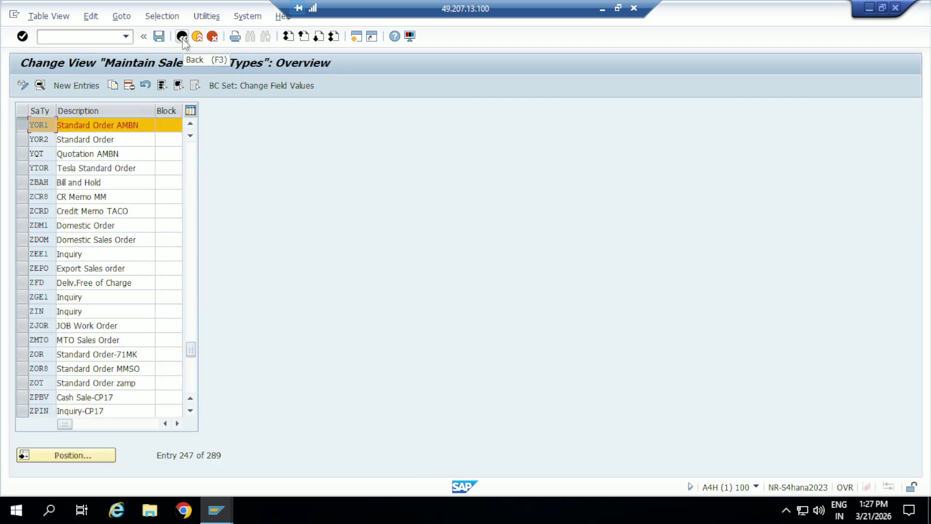
click(183, 38)
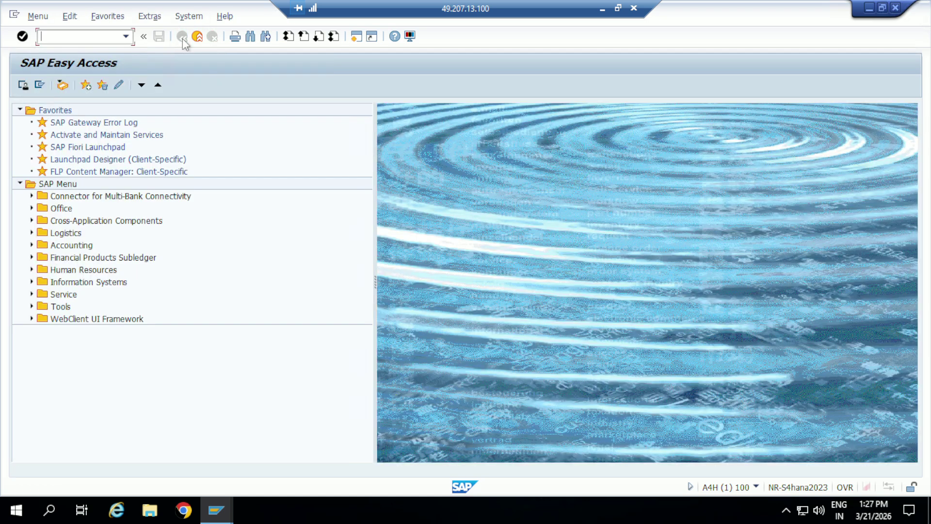
Step: Switch from the remote SAP session to the Delivery doc. notes in Word and close the document without saving changes
click(602, 9)
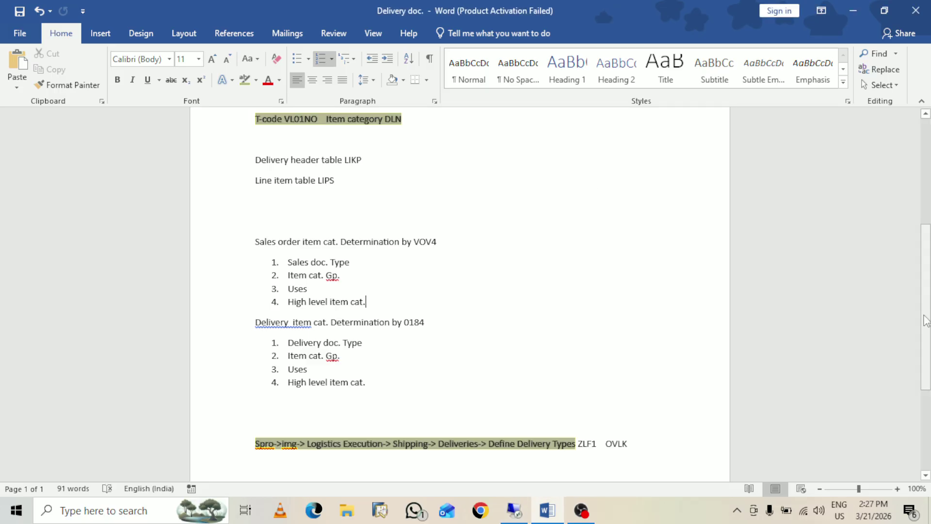
drag(929, 310, 929, 204)
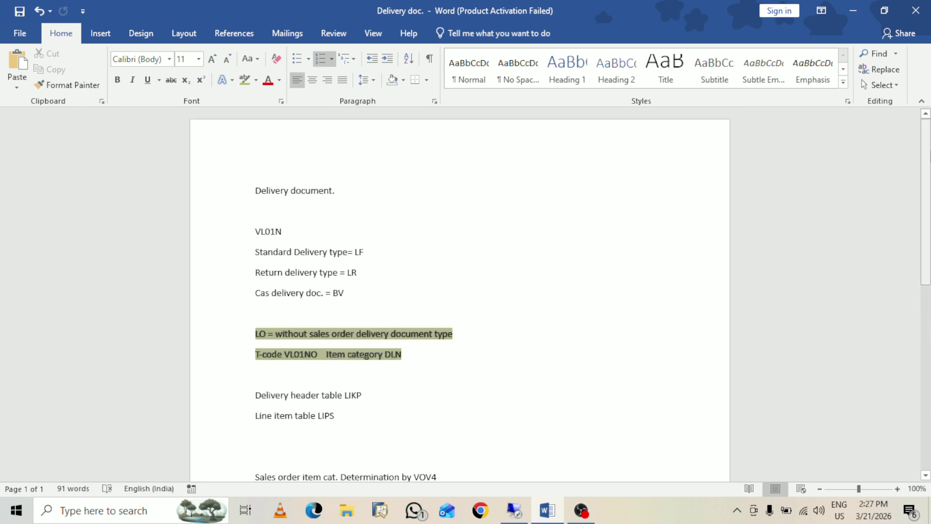
click(914, 12)
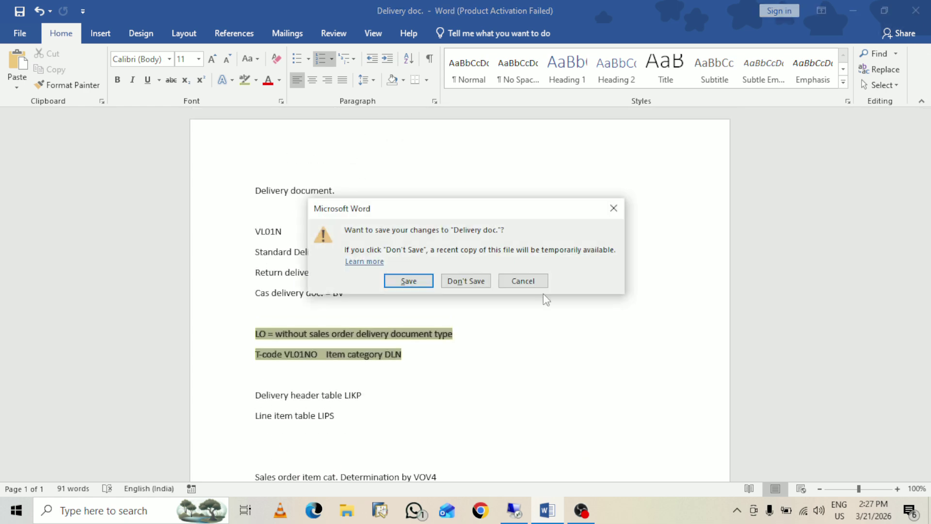
click(471, 274)
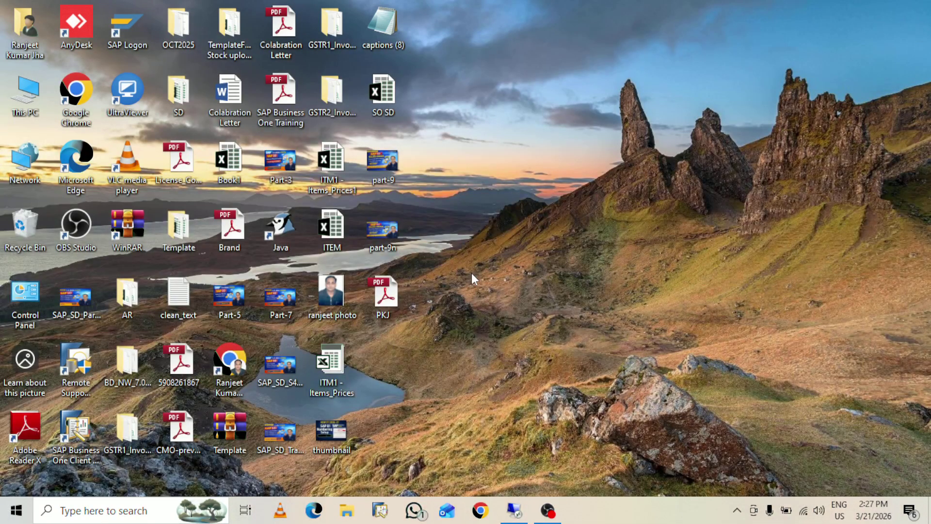
Step: Reopen Delivery doc. from the SD subfolder of the desktop SD folder and look through its notes from start to end
double_click(183, 95)
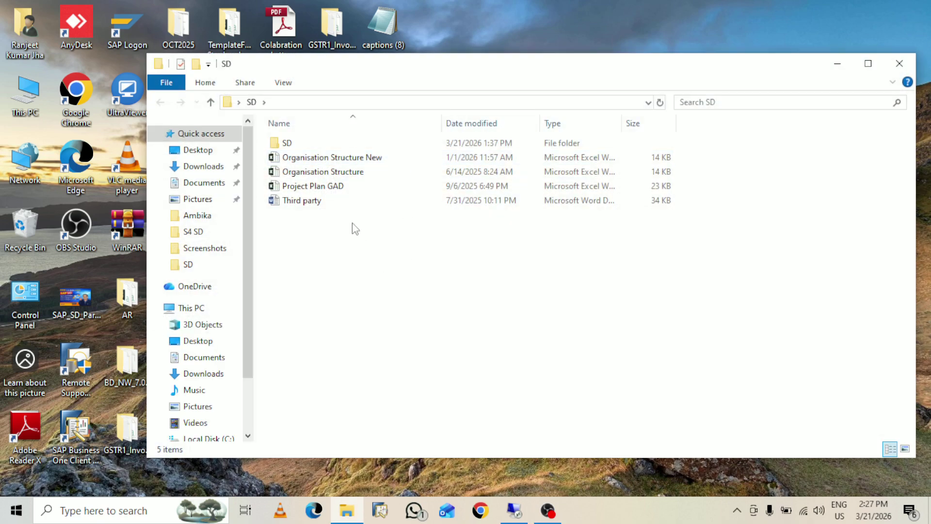
double_click(301, 145)
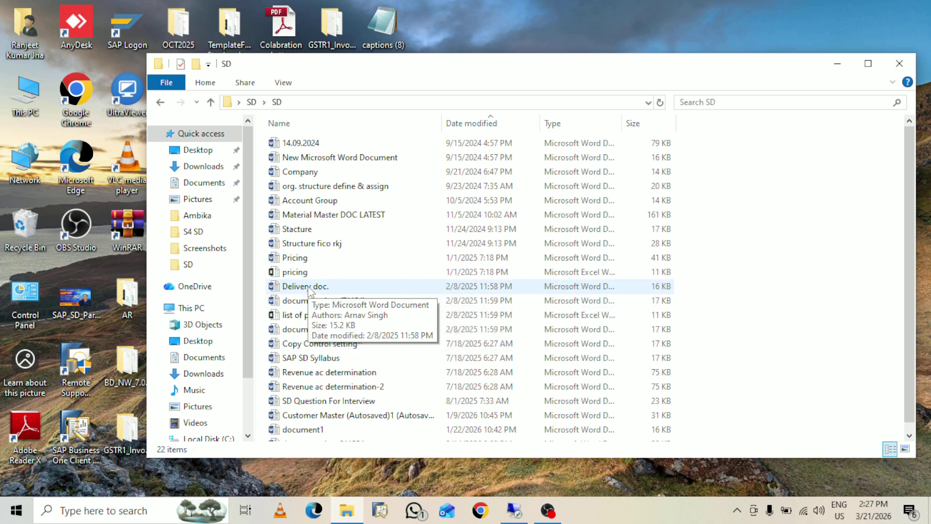
click(311, 290)
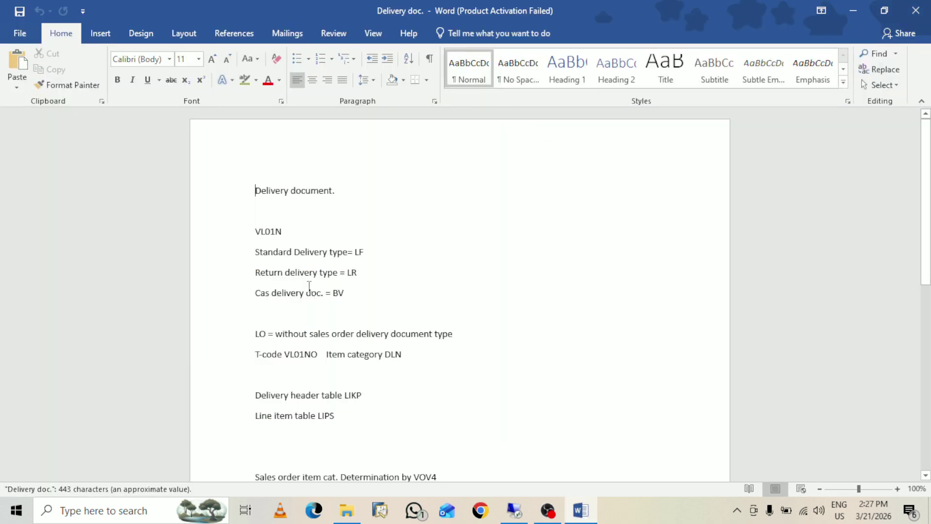
scroll(673, 290, down, 5)
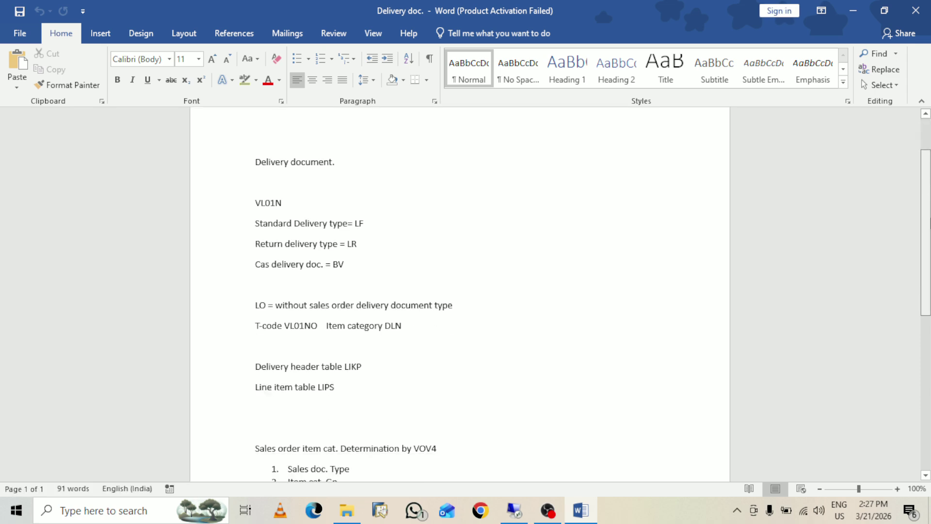
scroll(674, 290, down, 5)
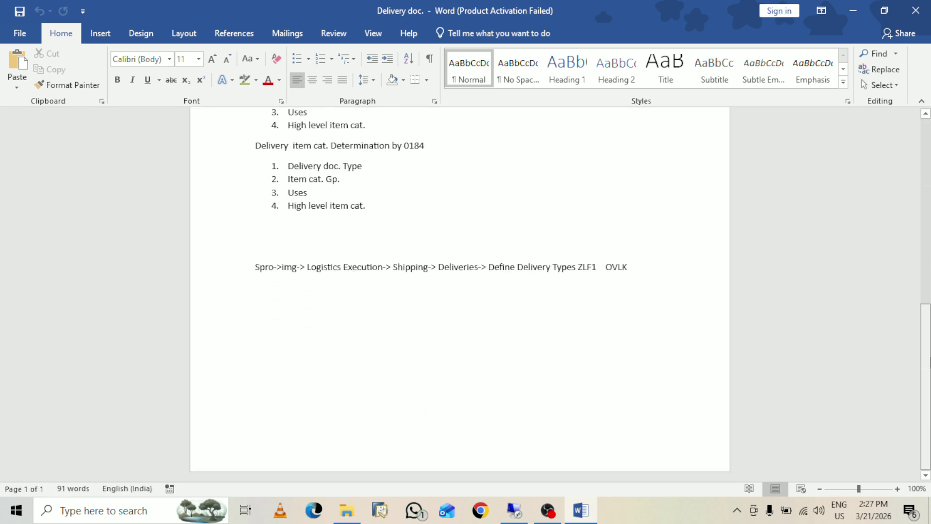
key(ctrl+Home)
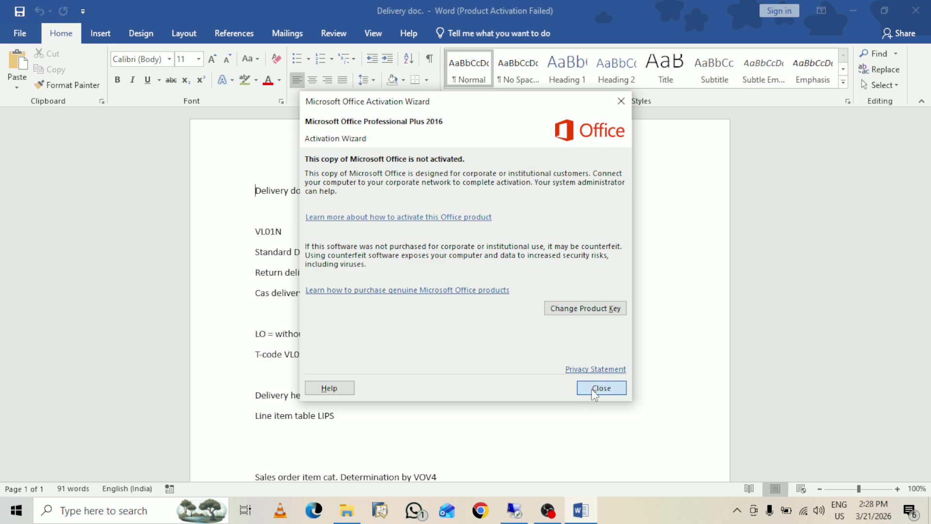
Step: Dismiss the Office activation notice, open document.docx(71124) from the SD folder to check its notes, and return to the folder
click(597, 388)
click(853, 11)
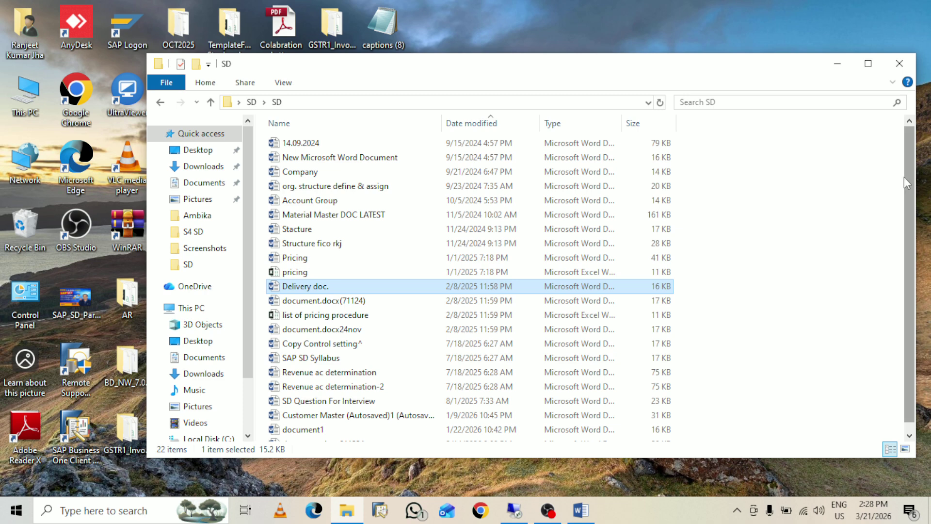
drag(907, 182, 916, 127)
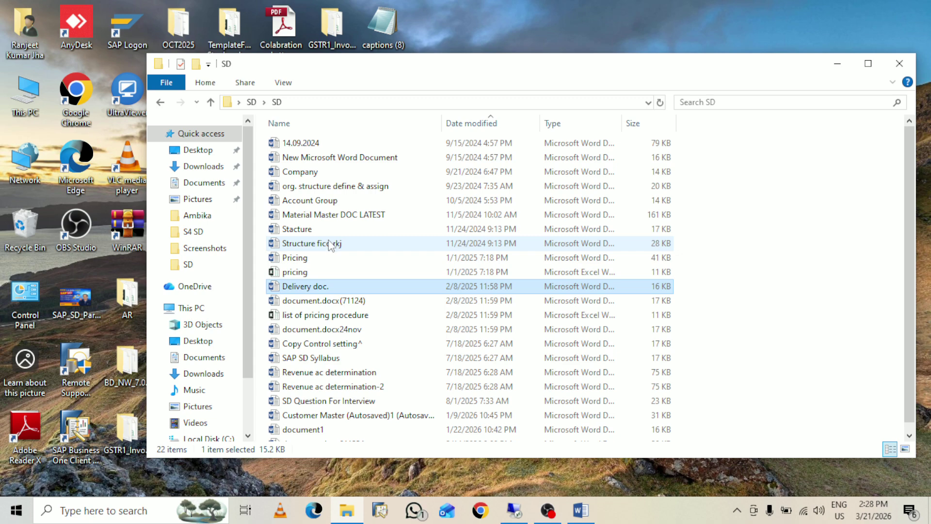
click(311, 302)
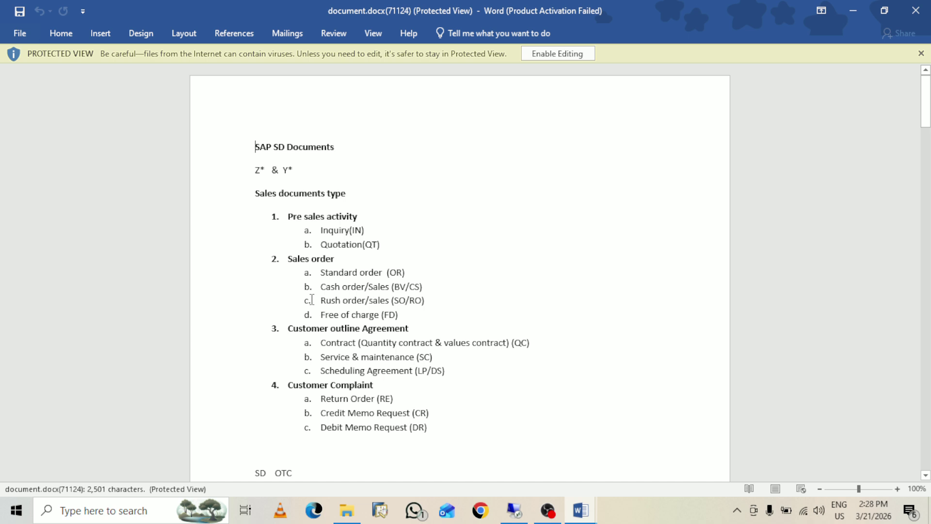
mouse_move(927, 117)
mouse_down()
mouse_move(928, 399)
mouse_move(927, 103)
mouse_up()
click(915, 12)
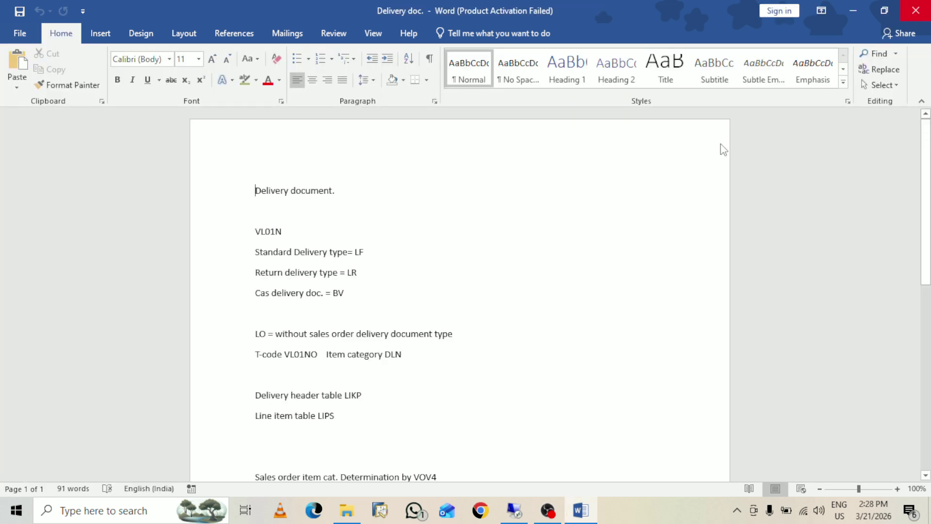
click(855, 11)
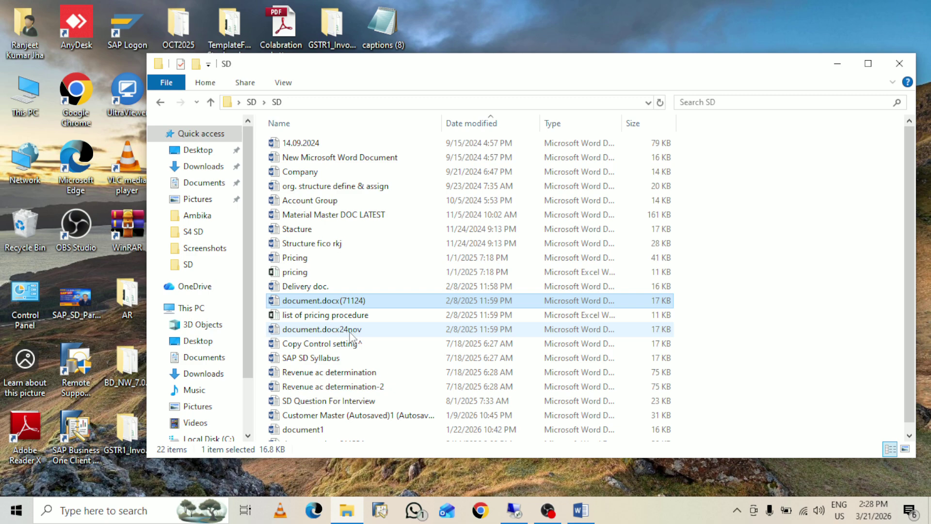
Step: Open document.docx24nov, look through its sales document notes, close it and return to the SD folder
double_click(349, 330)
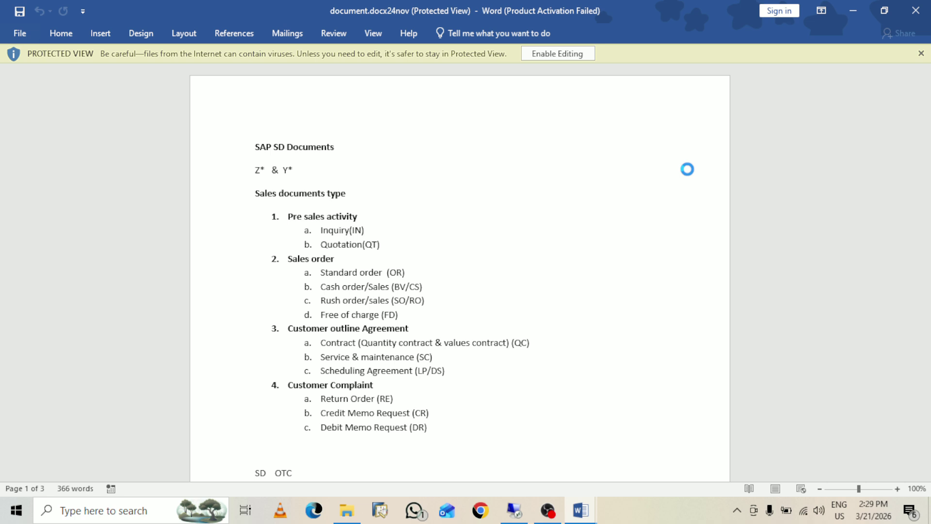
drag(926, 109, 930, 350)
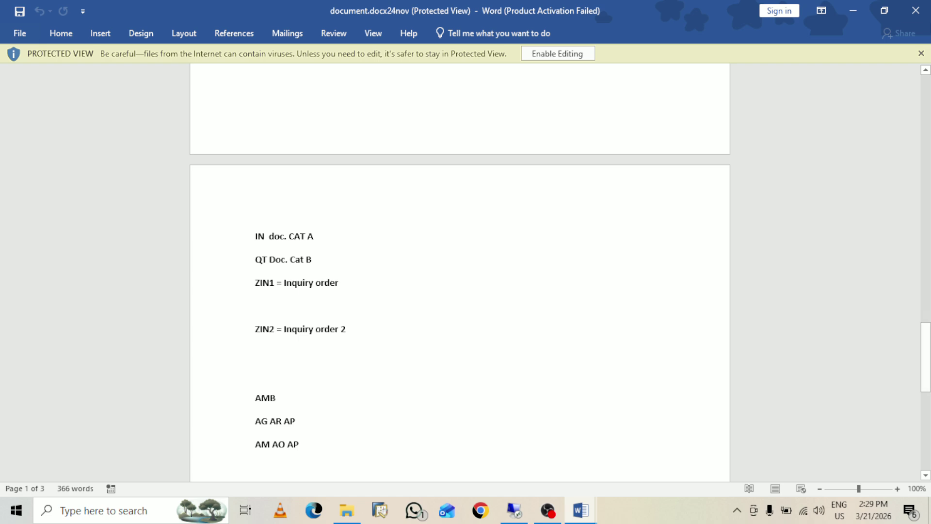
click(916, 10)
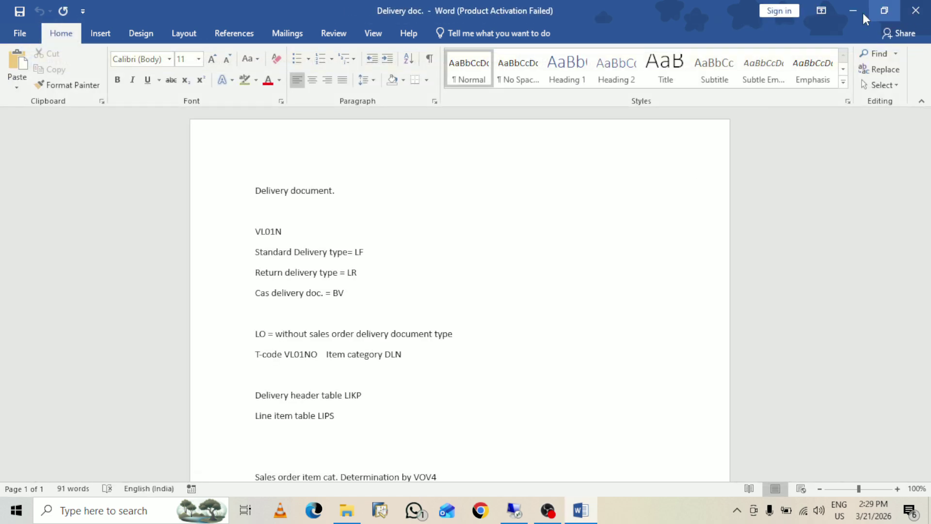
click(852, 11)
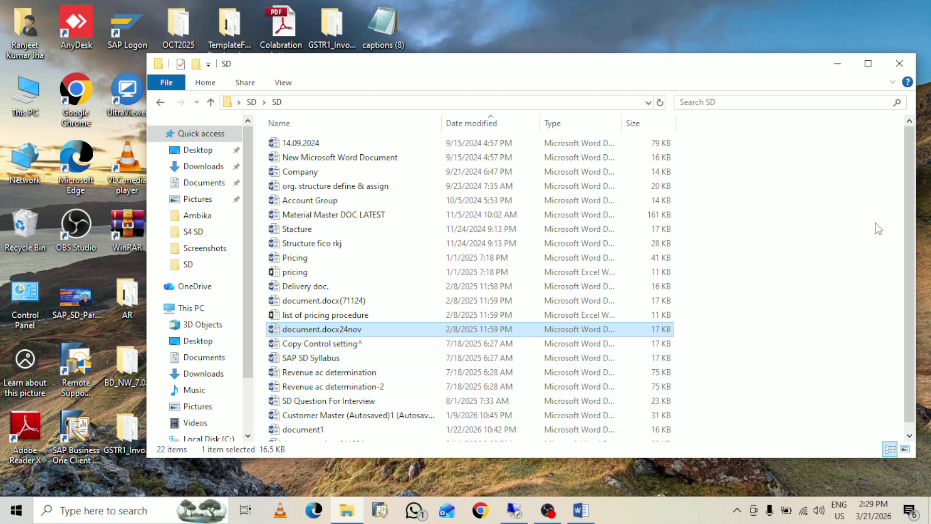
Step: Open document1 from the SD folder, look through its determination and sales order configuration notes, and close it
scroll(911, 185, down, 1)
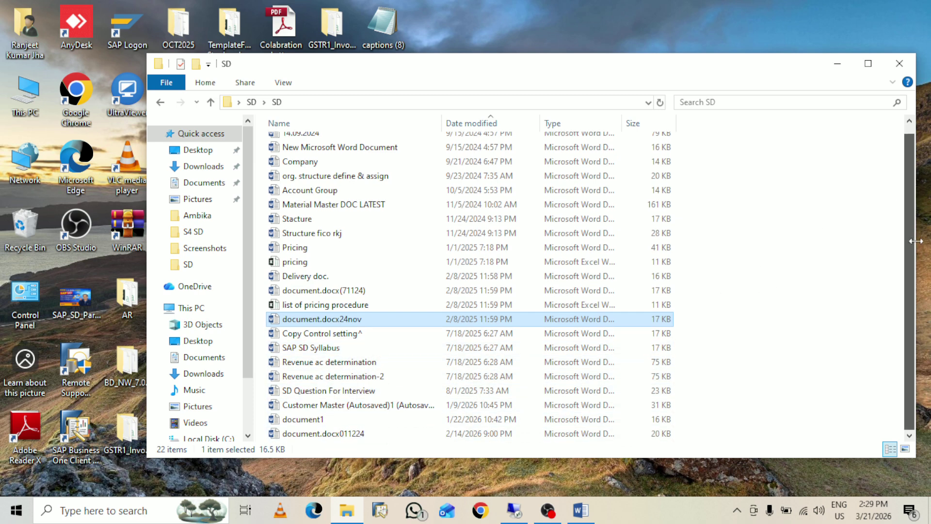
click(332, 424)
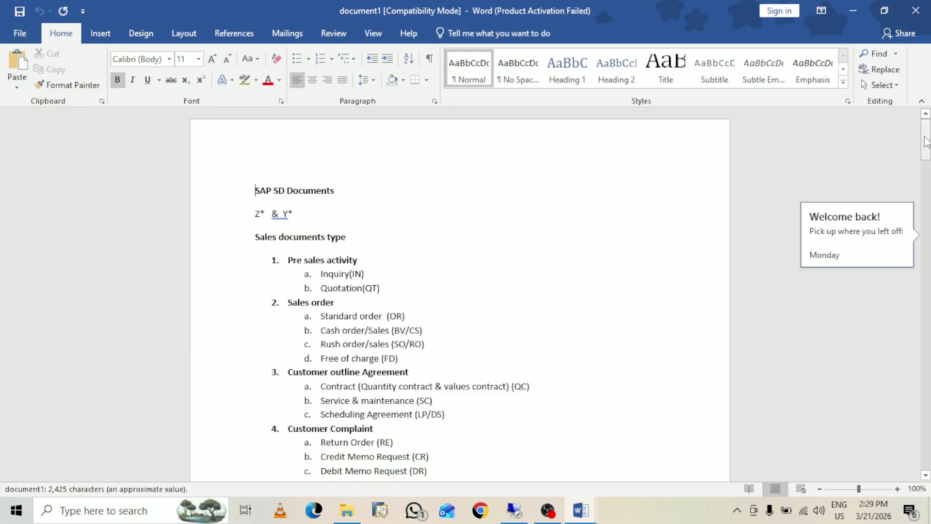
scroll(927, 142, down, 7)
scroll(459, 291, down, 6)
scroll(460, 291, down, 2)
scroll(460, 291, down, 5)
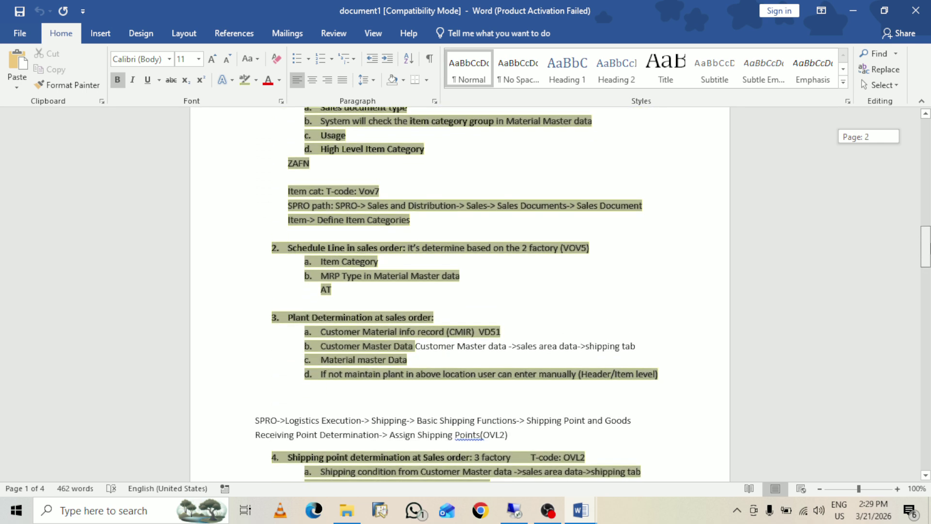
scroll(460, 291, down, 3)
scroll(459, 291, down, 1)
scroll(459, 291, down, 1)
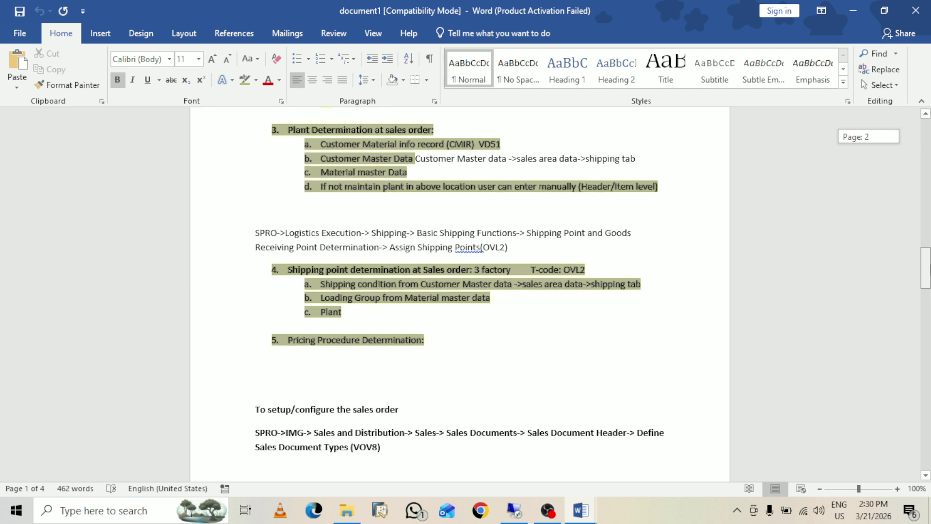
scroll(460, 291, down, 4)
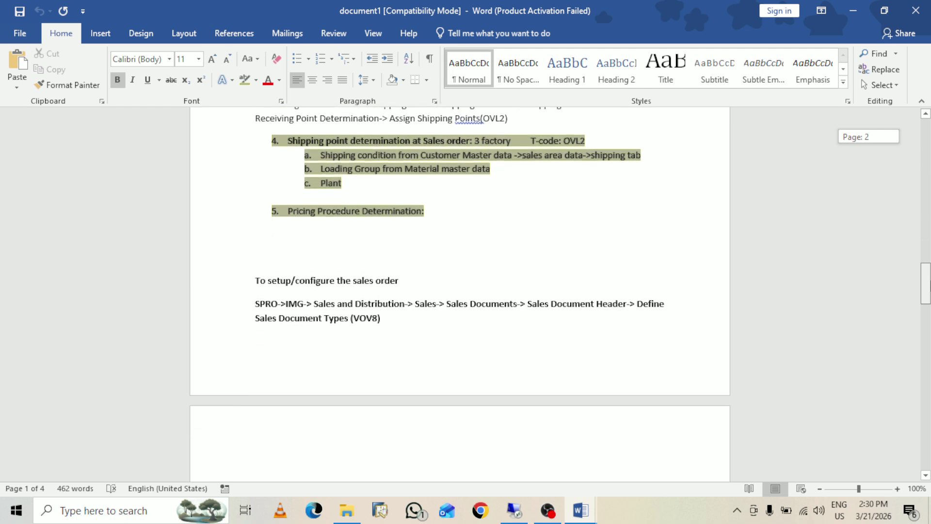
scroll(460, 291, down, 10)
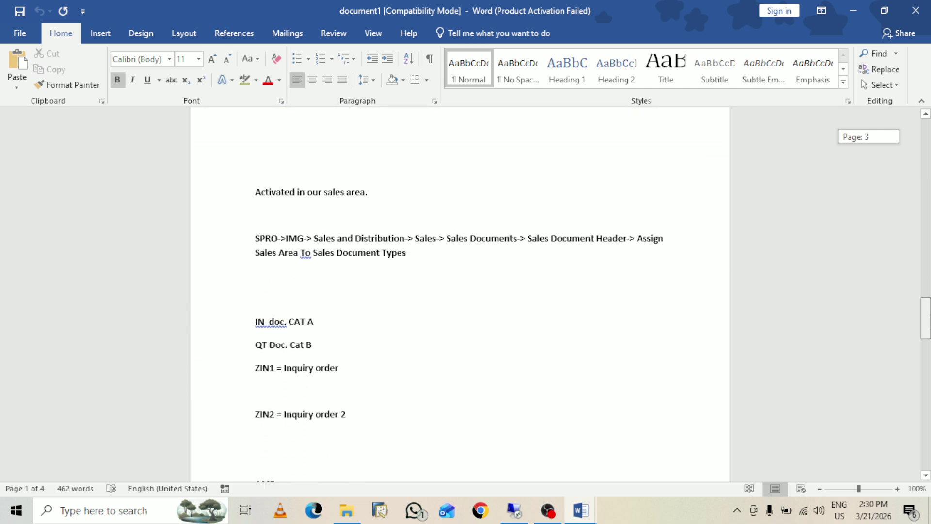
scroll(459, 291, down, 7)
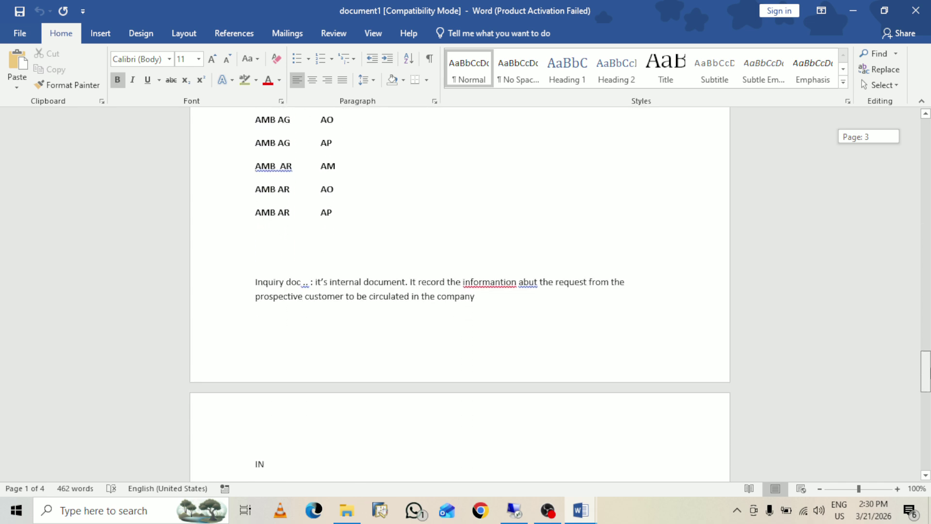
click(928, 6)
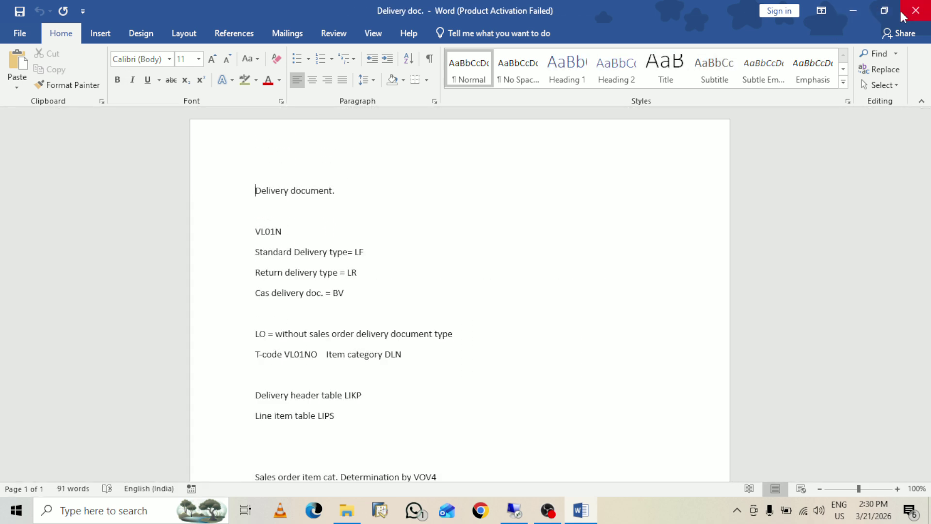
click(850, 13)
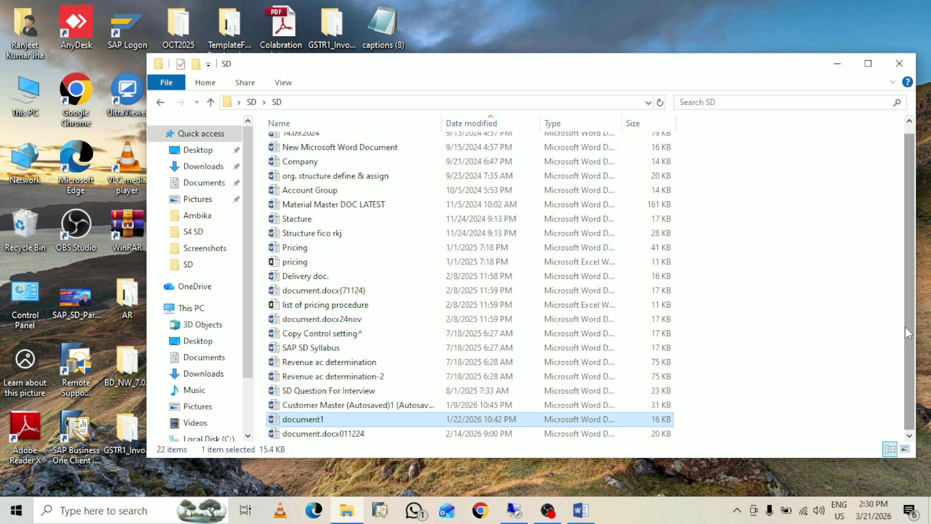
Step: Go up from the SD subfolder to the Desktop folder and close the File Explorer window
scroll(910, 281, up, 1)
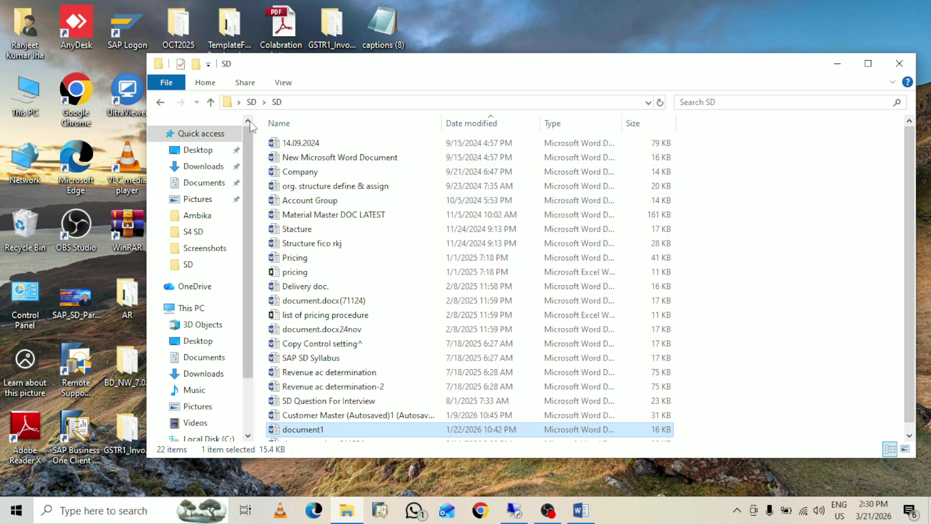
click(211, 103)
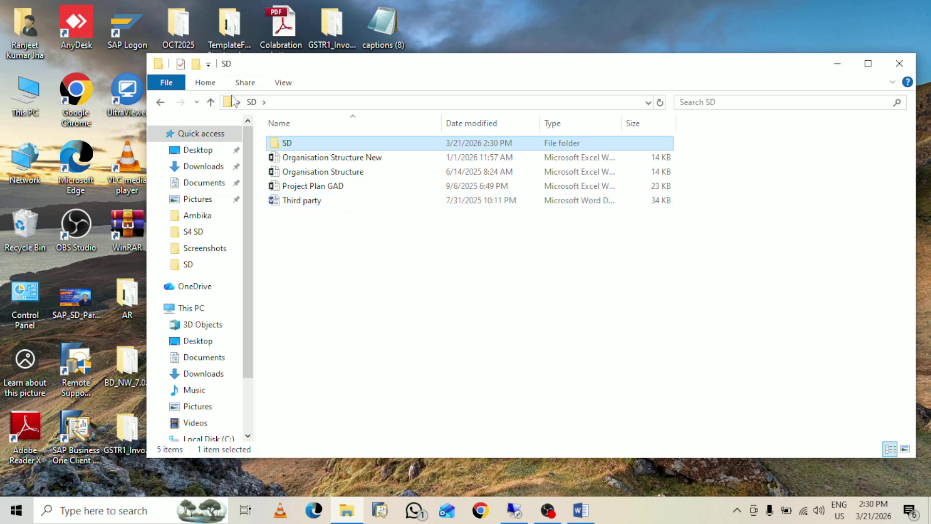
click(212, 102)
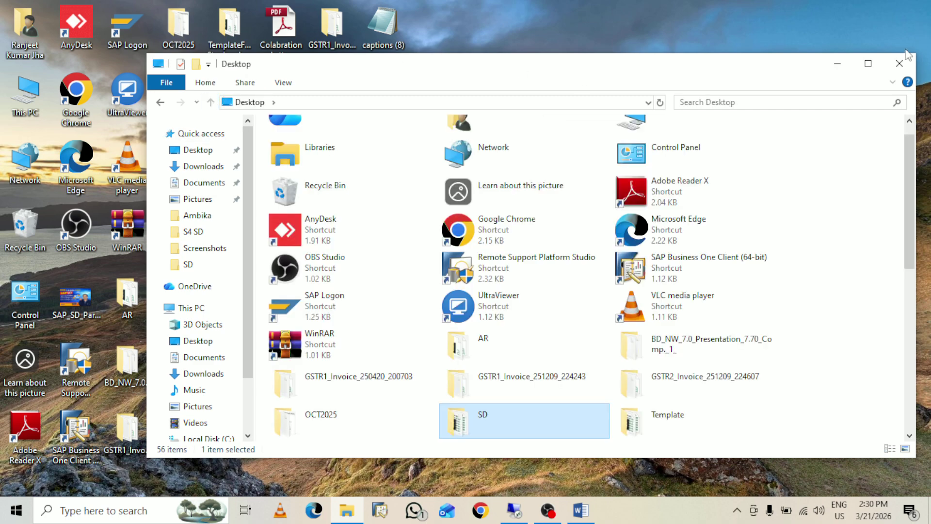
click(899, 64)
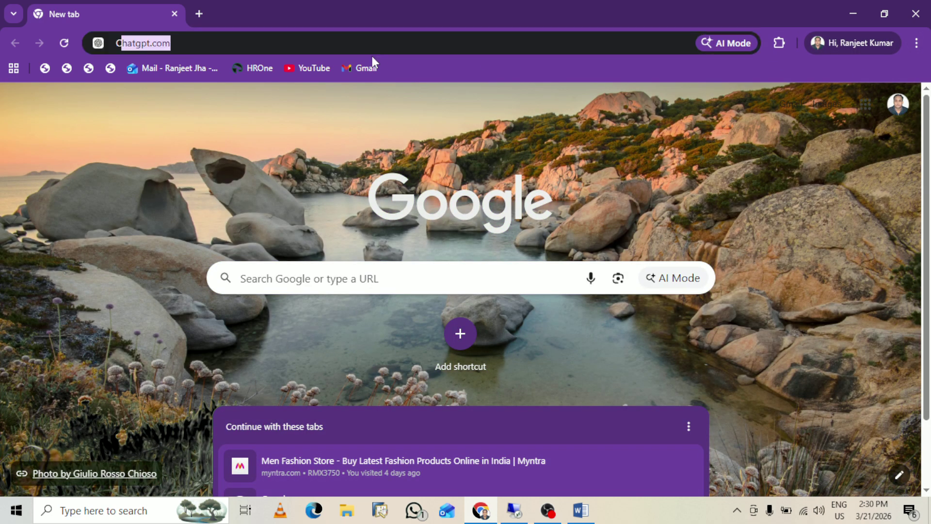
Step: Open chatgpt.com in Chrome and submit the prompt "MALA RETA MARE STORAGE LOCATION DETERMINATION"
text(ch)
key(Return)
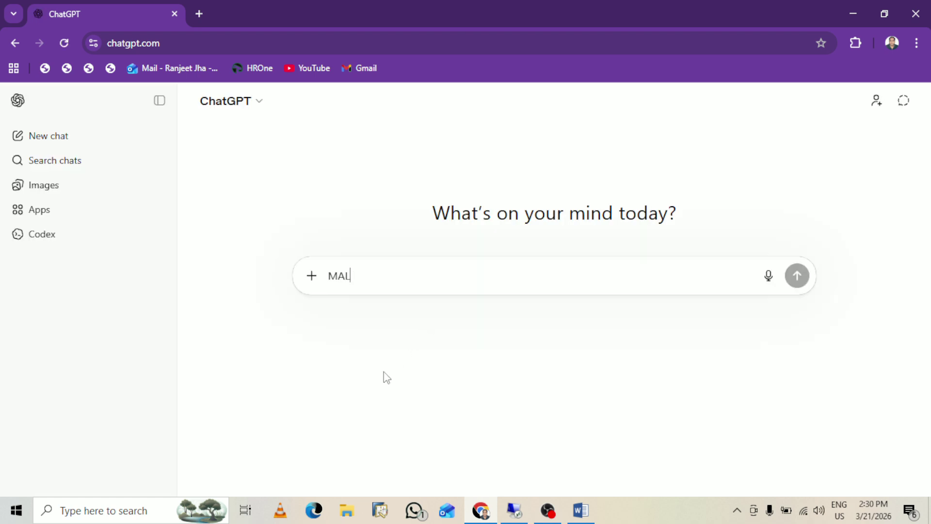
text(MALA RET)
text(A )
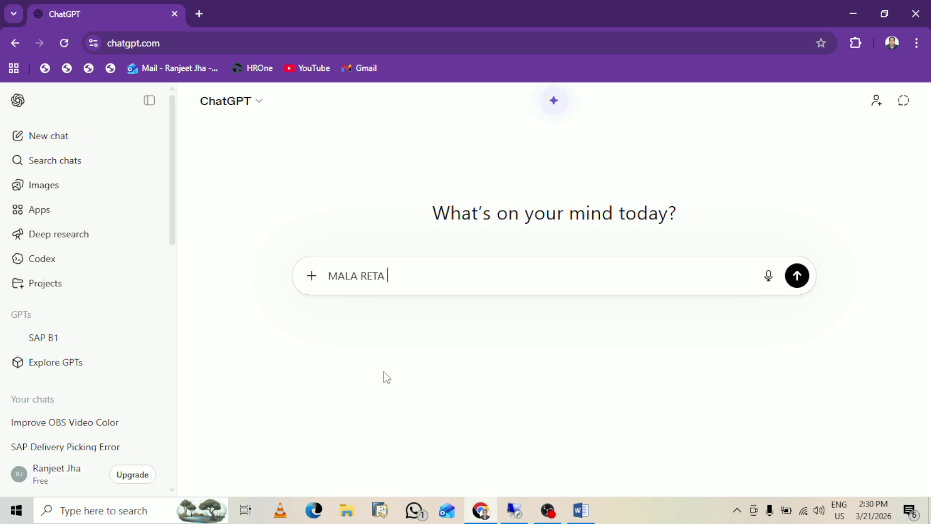
text(MARE)
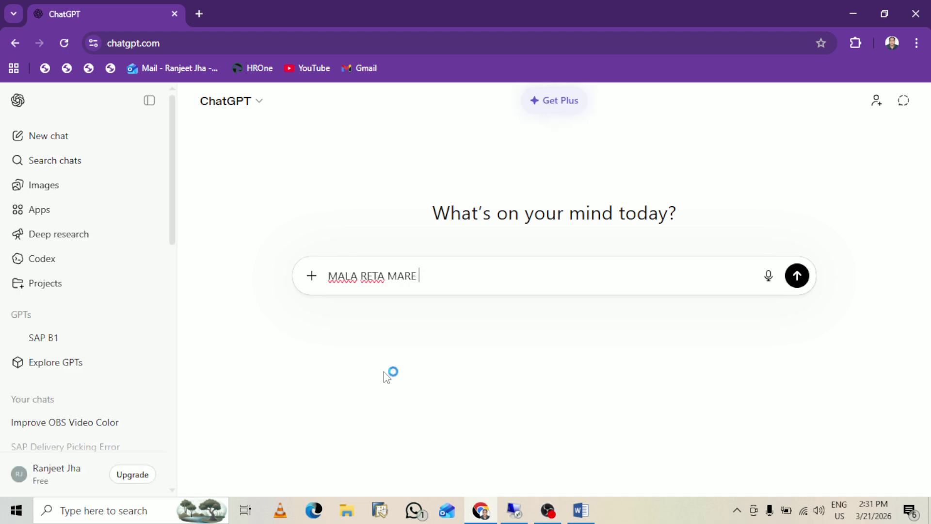
text( STORAGE LO)
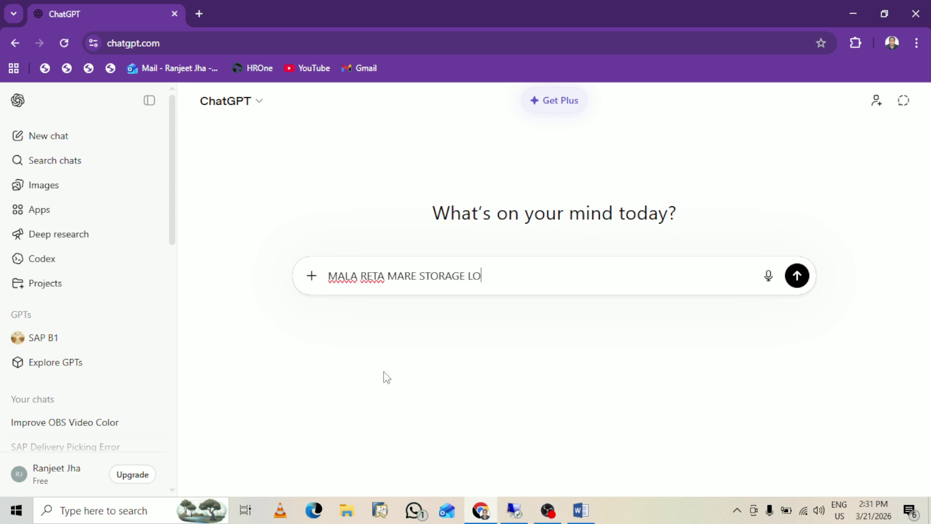
text(CATION DETER)
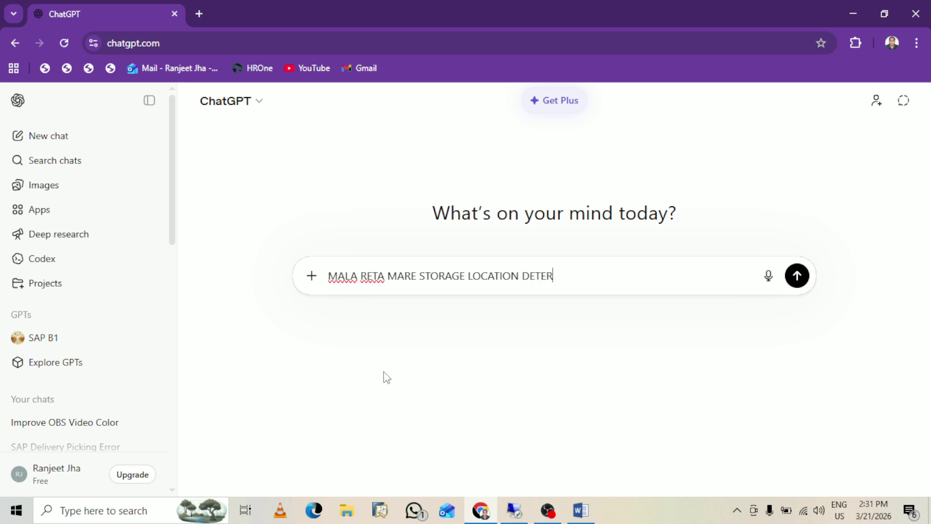
text(MINATION)
key(Return)
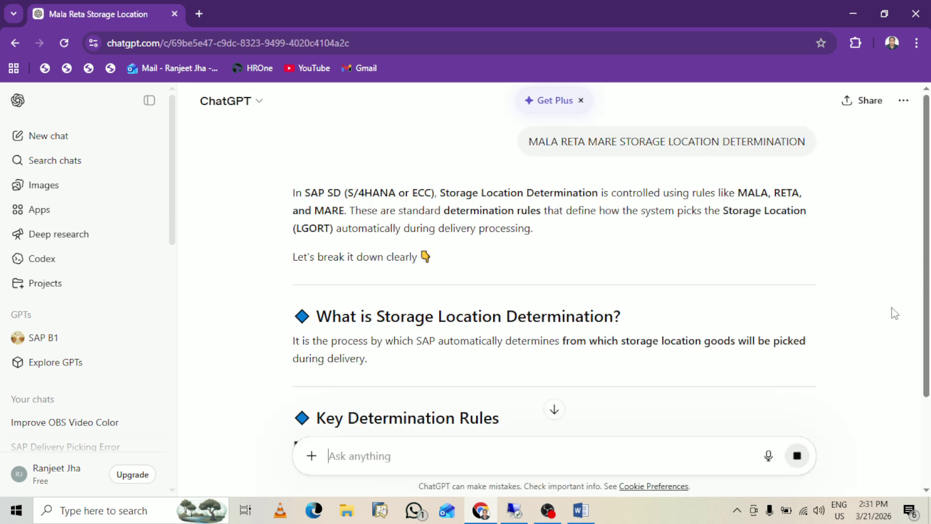
Step: Examine the answer's MALA rule fields, SPRO configuration paths and configuration steps for storage location determination
drag(926, 266, 930, 381)
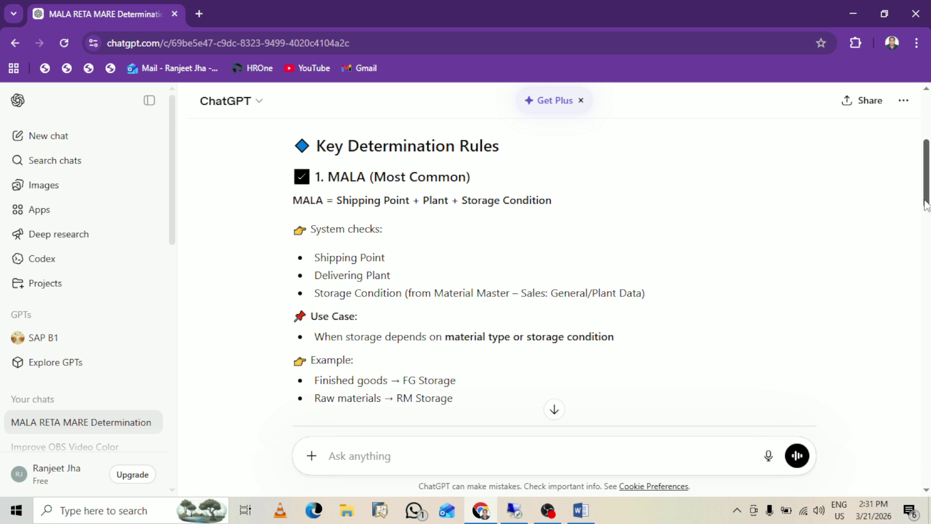
drag(926, 204, 925, 207)
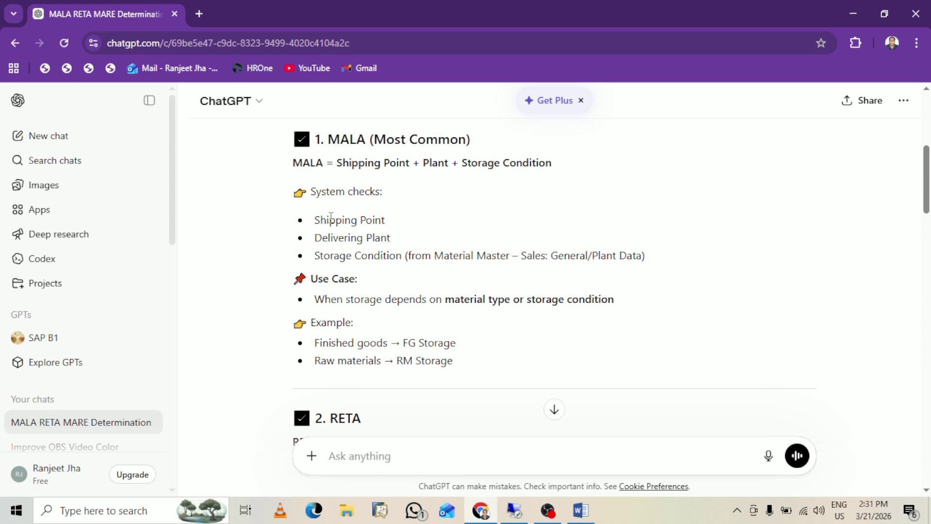
drag(321, 218, 441, 257)
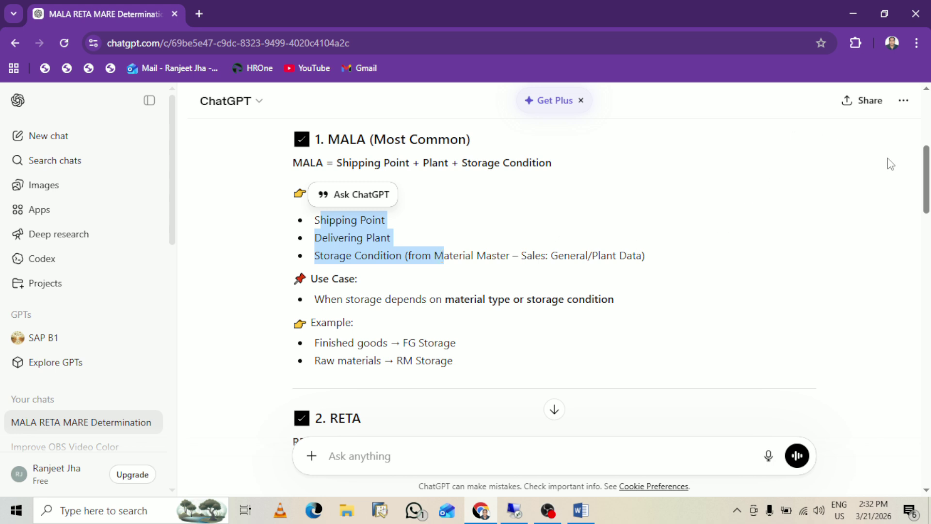
drag(927, 174, 928, 274)
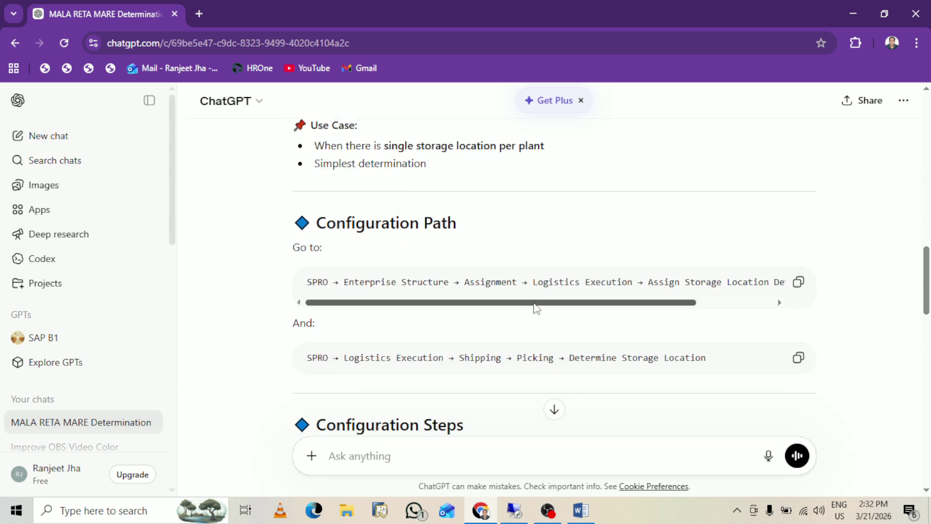
drag(534, 304, 636, 305)
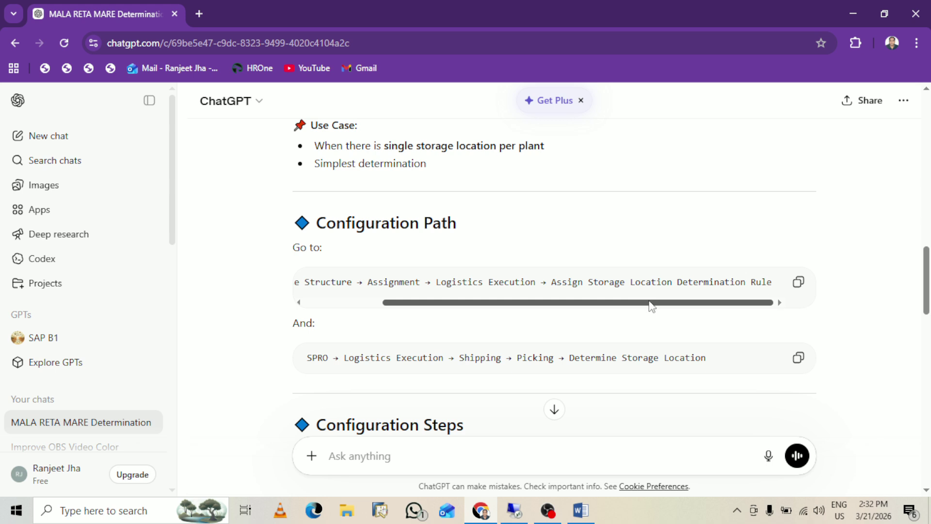
drag(927, 270, 929, 314)
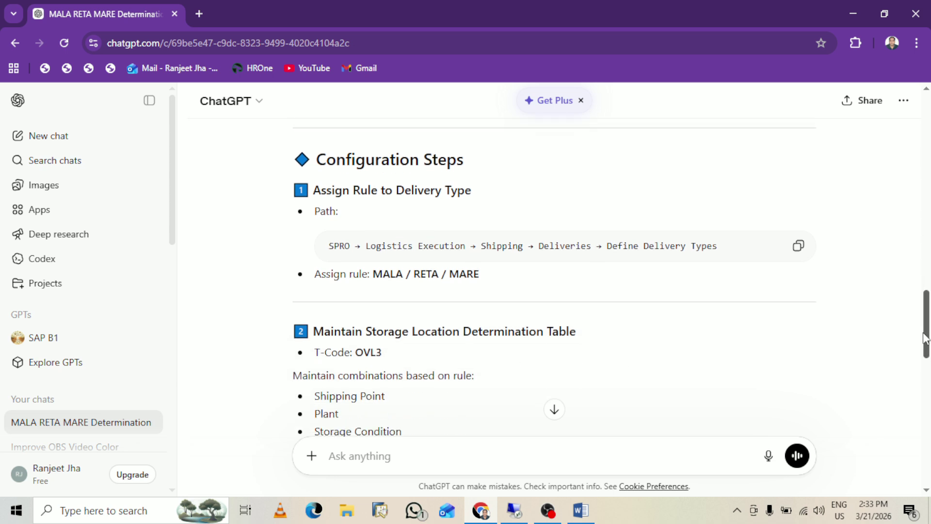
mouse_move(928, 342)
mouse_down()
mouse_move(928, 362)
mouse_move(929, 346)
mouse_up()
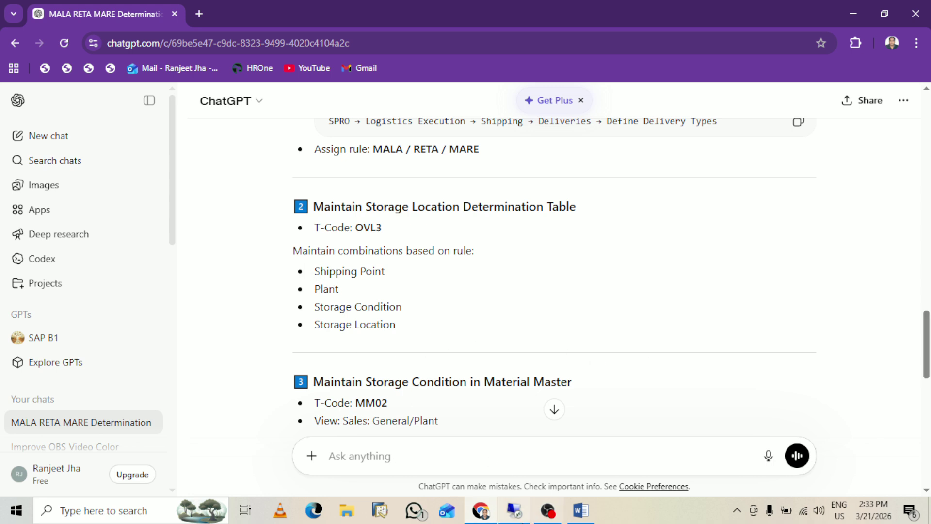
Step: Switch to the remote SAP session and open the Picking Location Determination table with transaction OVL3
click(514, 510)
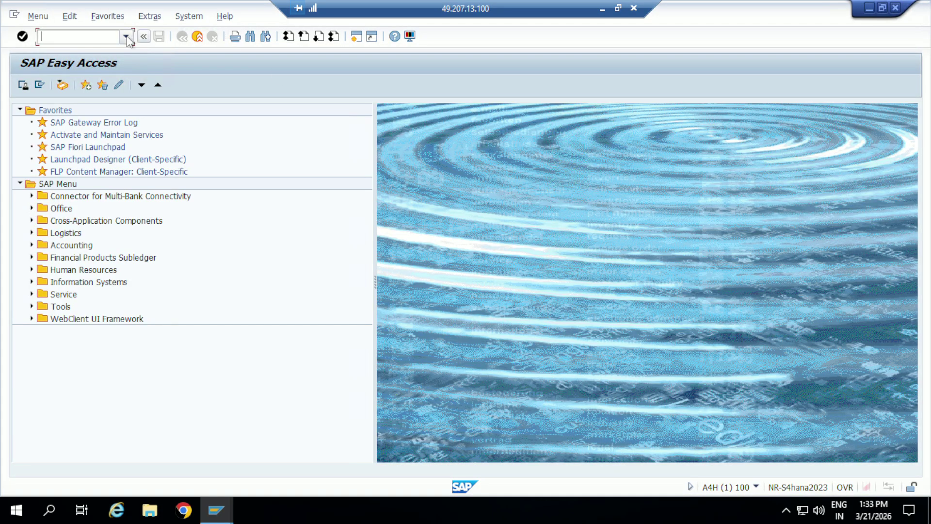
text(OVL)
text(2)
key(Return)
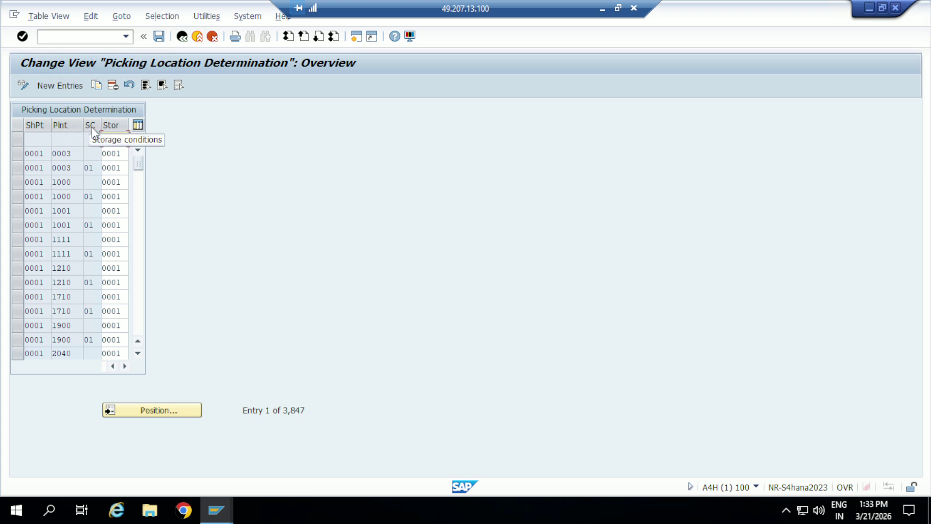
Step: Look up the picking location entries for shipping point AMG, and return to SAP Easy Access
click(147, 412)
text(AM)
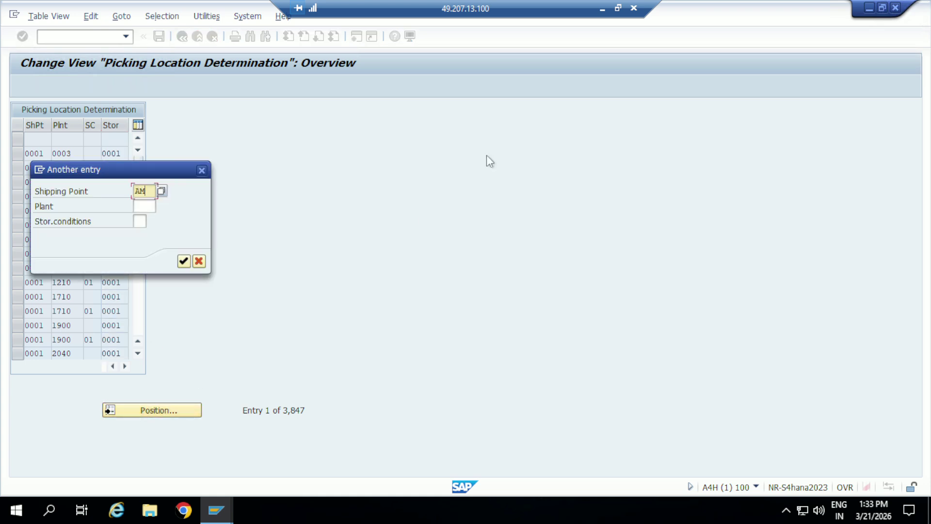
text(G)
click(184, 261)
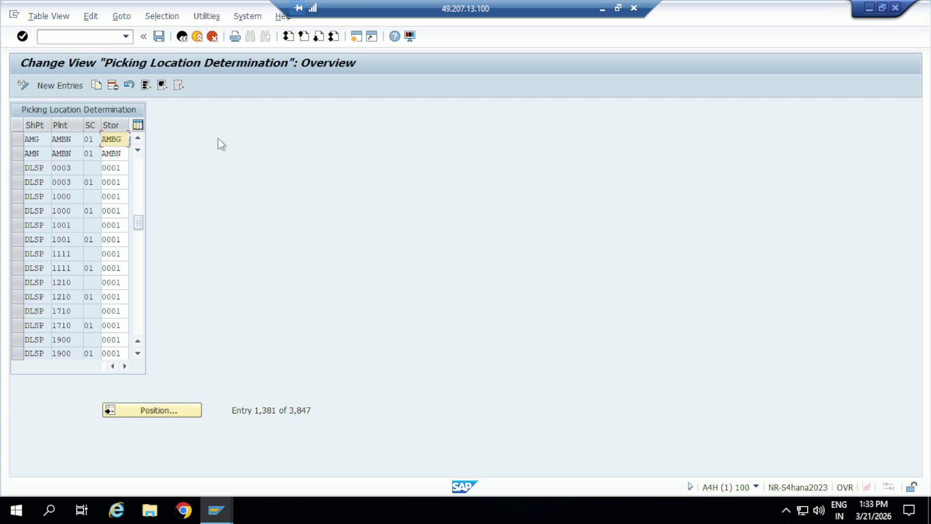
click(182, 36)
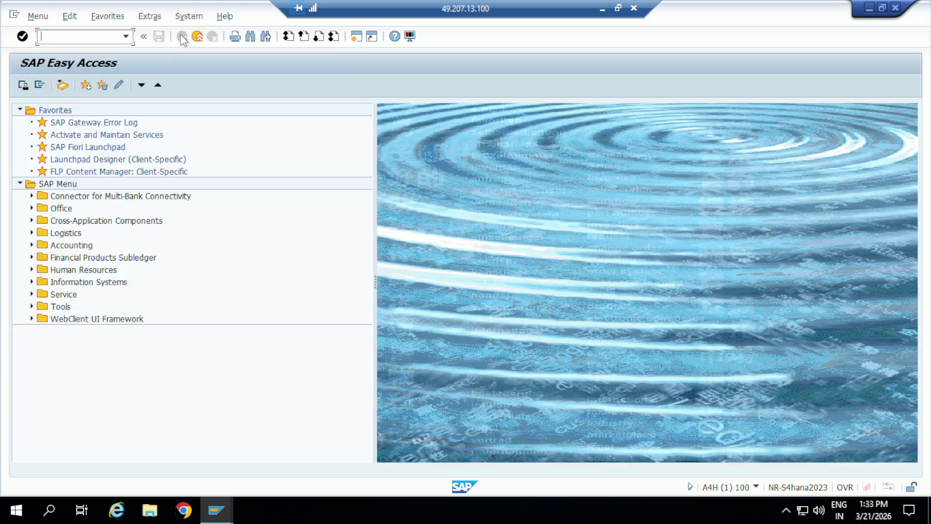
Step: Start creating a sales document with transaction VA01 and enter order type YOR1
text(VA01)
key(Return)
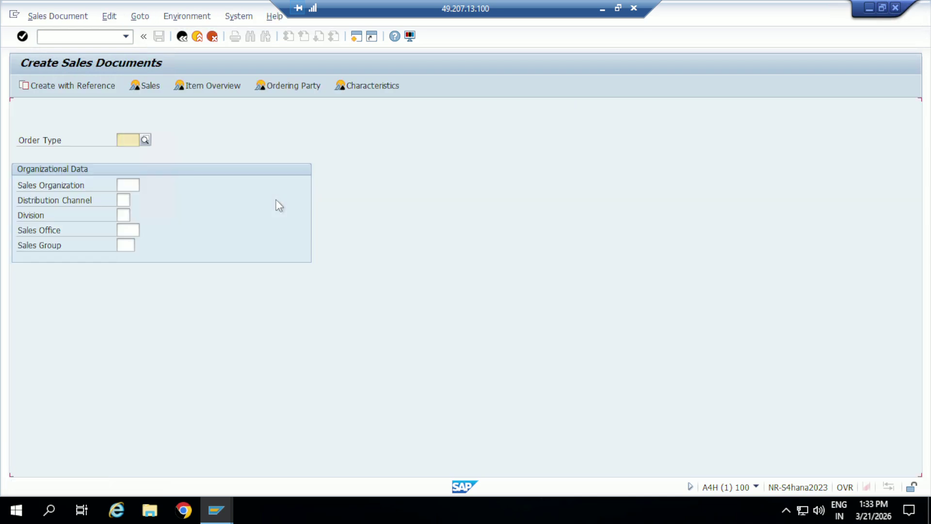
text(YOR1)
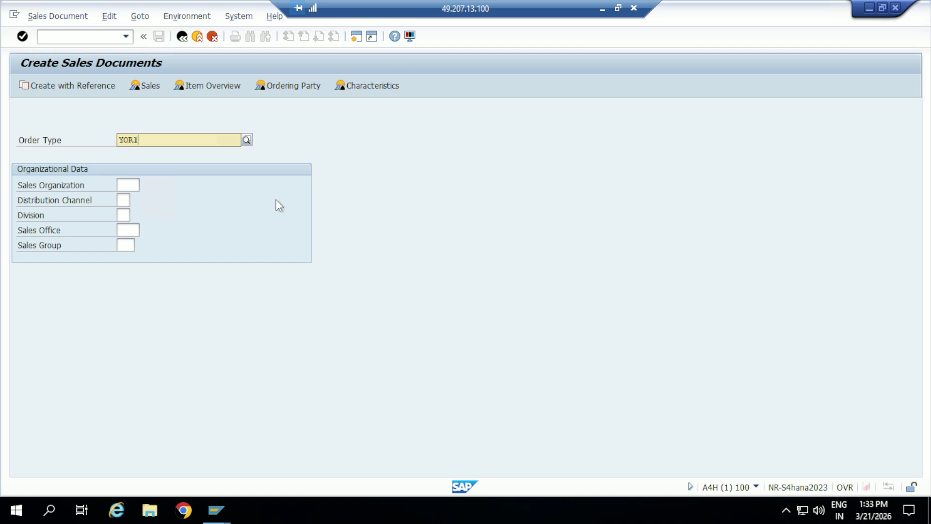
click(179, 180)
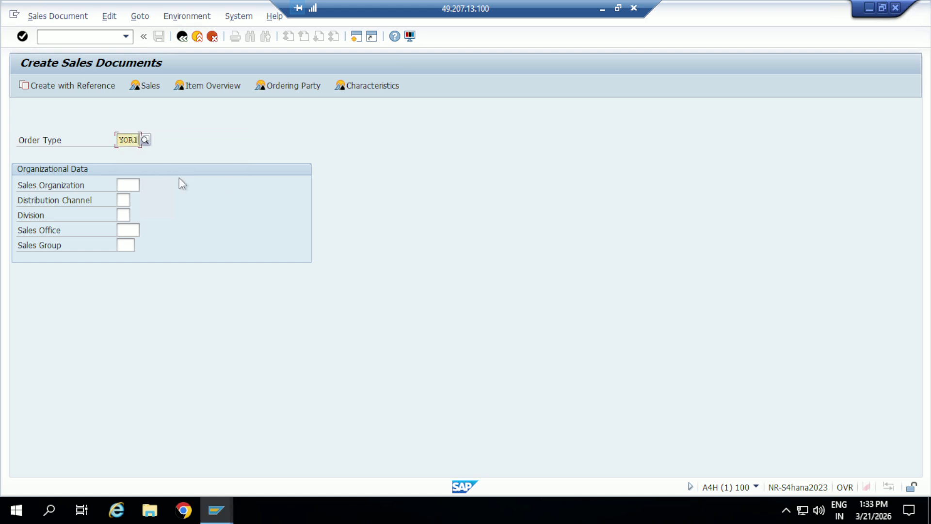
Step: Enter sales organization AMBN, distribution channel AM and division A1, and continue to the order overview
click(136, 184)
text(AMBN)
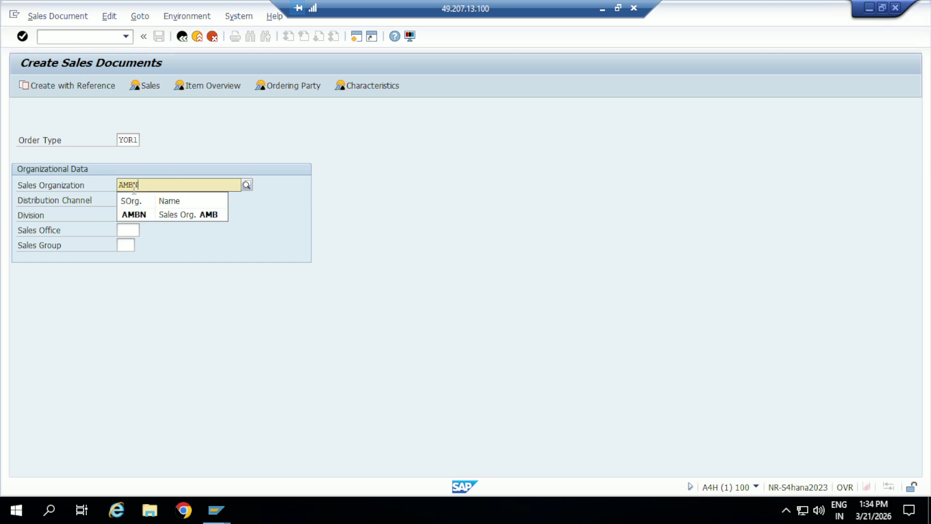
click(135, 214)
click(121, 199)
text(AM)
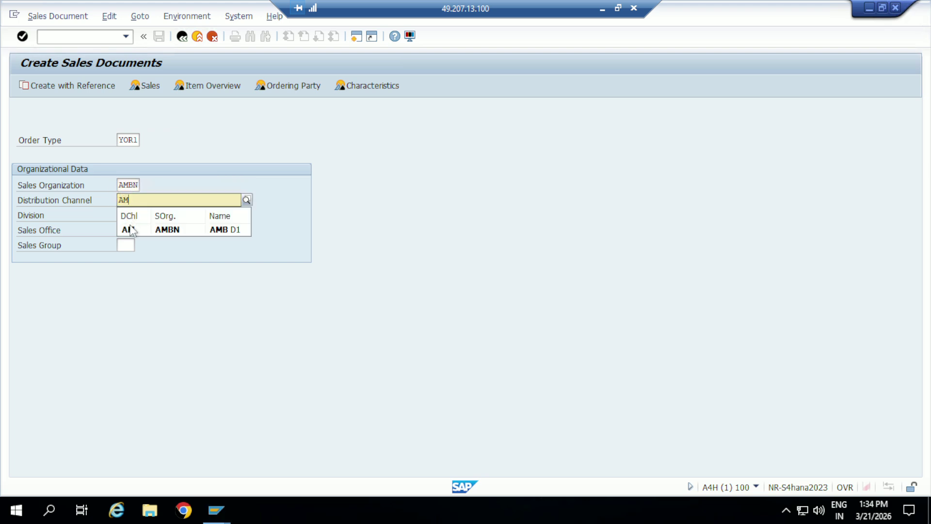
click(131, 229)
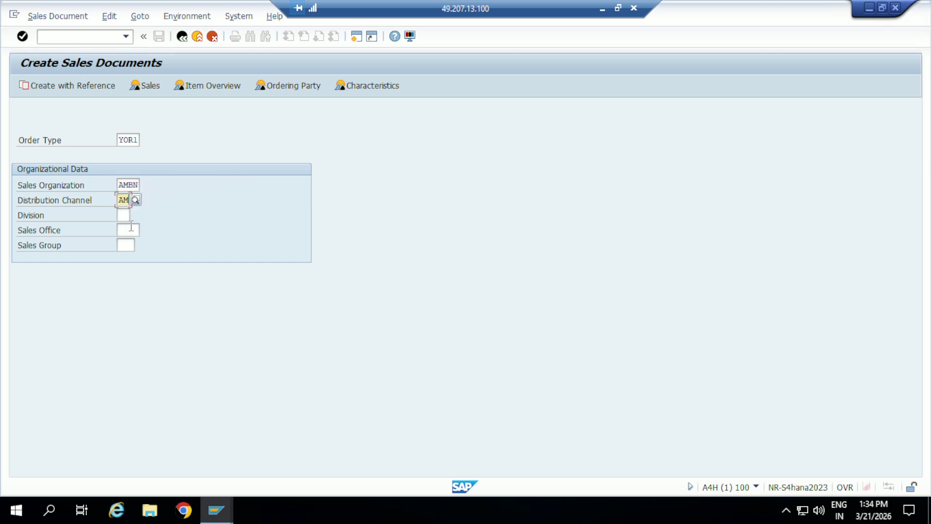
click(124, 215)
text(A1)
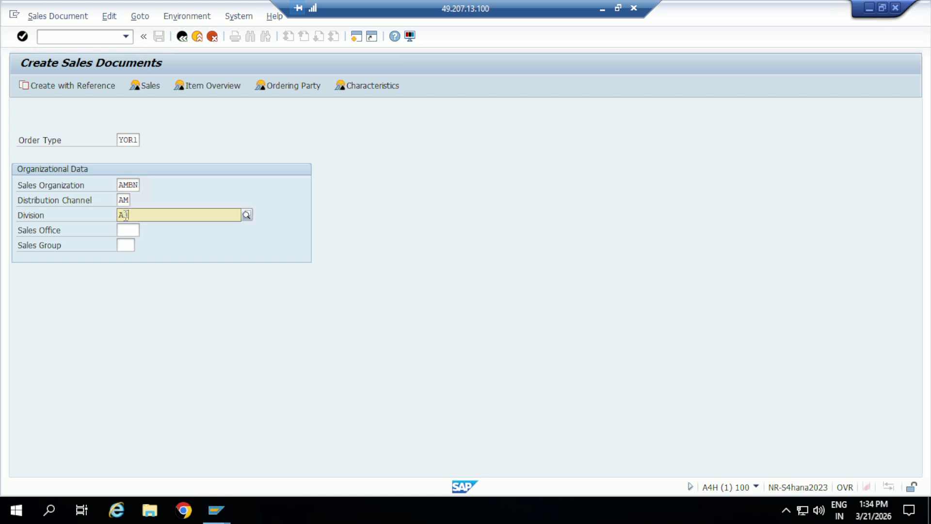
click(127, 244)
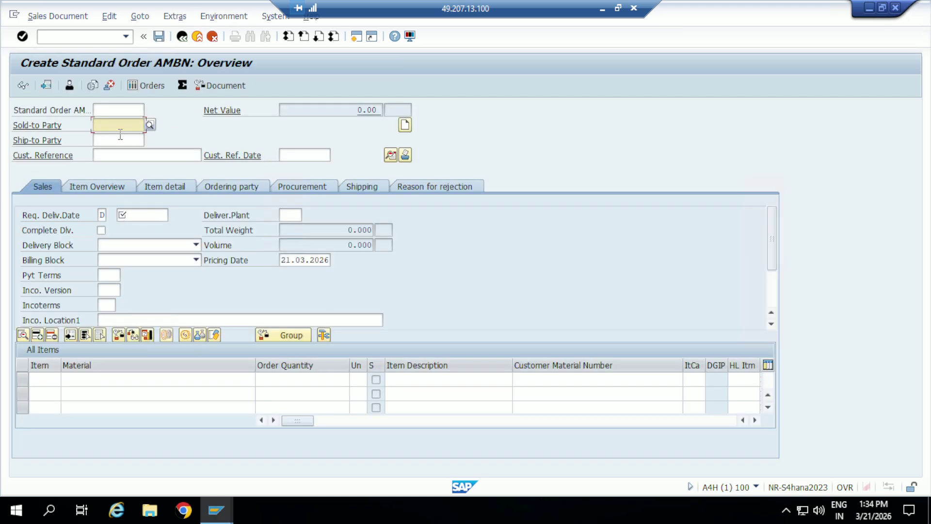
Step: Fill in the sold-to party's customer number, the customer reference and requested delivery date 21.03.2026, and confirm the order header
text(CU0002)
key(Return)
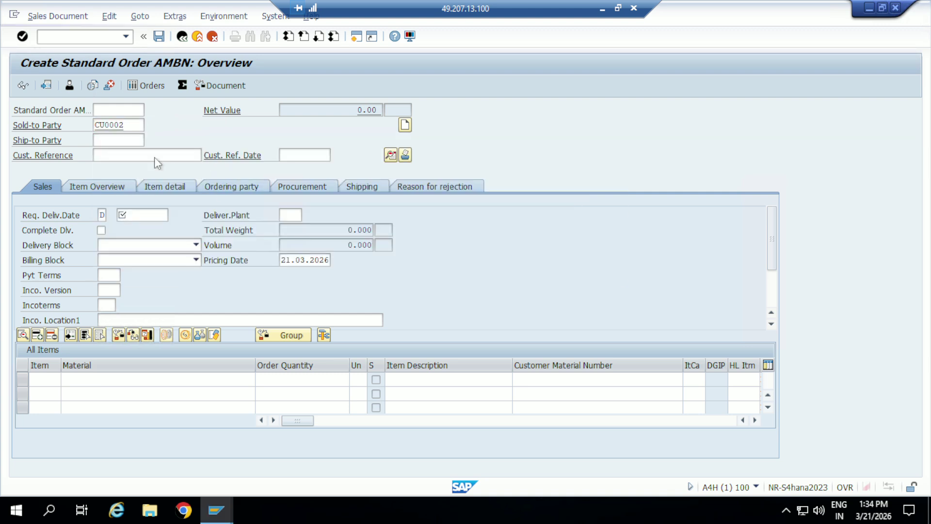
text(11232)
key(Return)
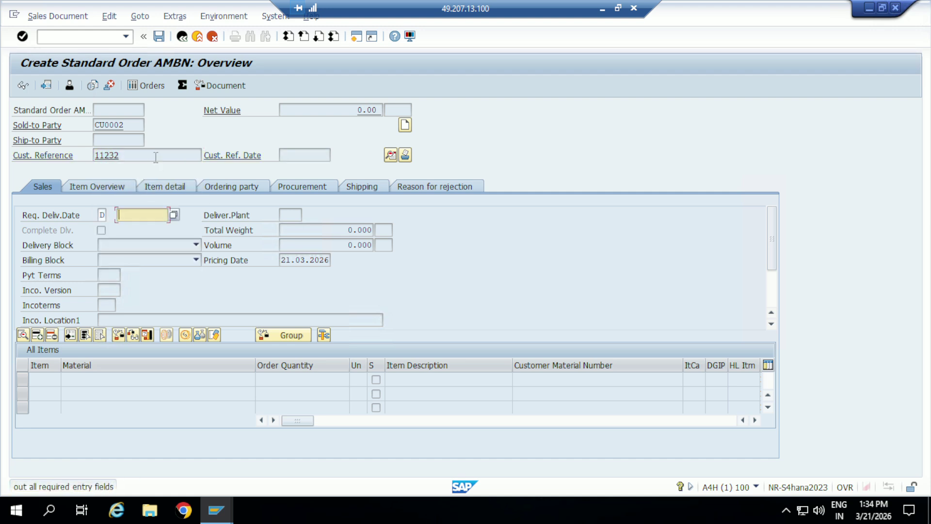
click(173, 215)
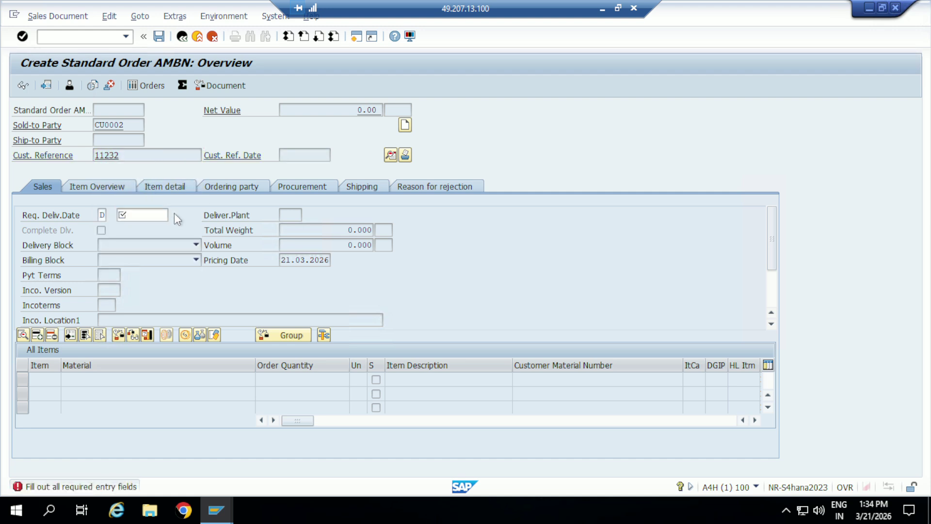
double_click(256, 287)
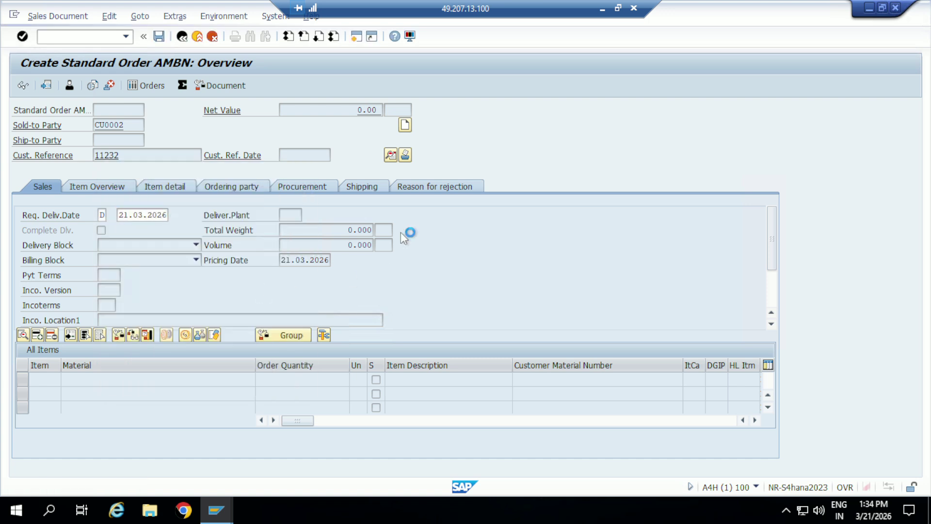
key(Return)
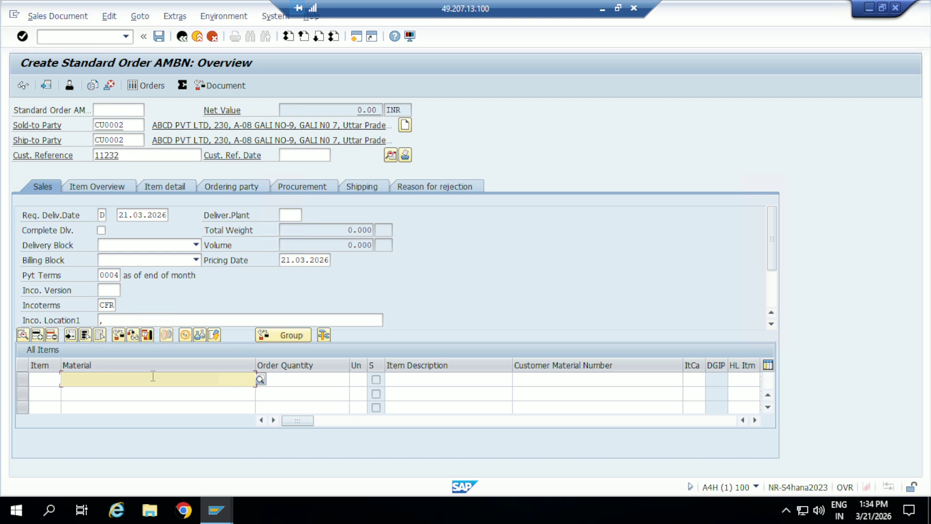
Step: Add material FGN000001 with an order quantity of 10 as the first item of the standard order
text(FGN)
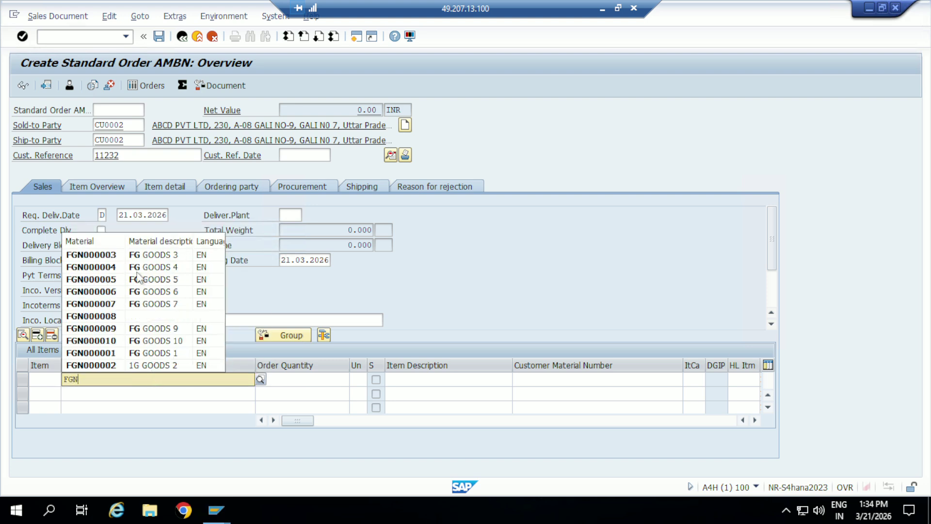
click(113, 357)
click(300, 380)
text(10)
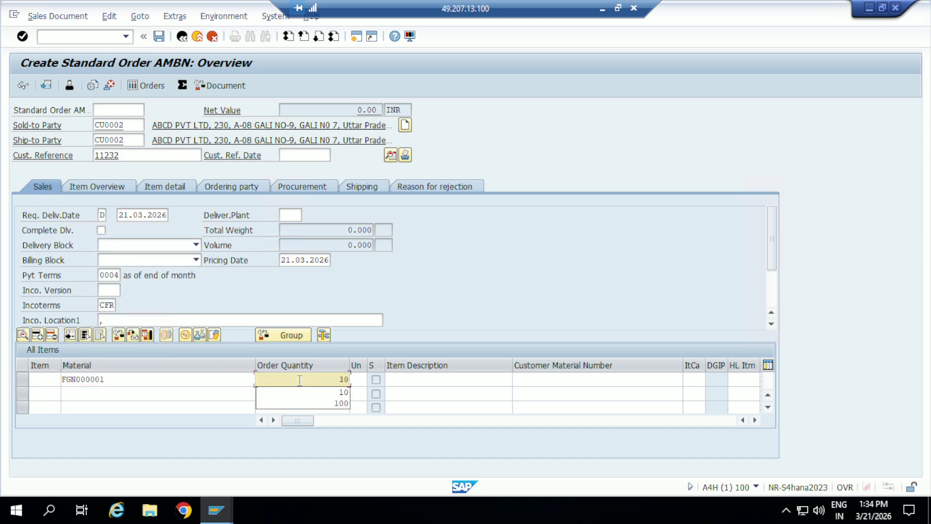
key(Return)
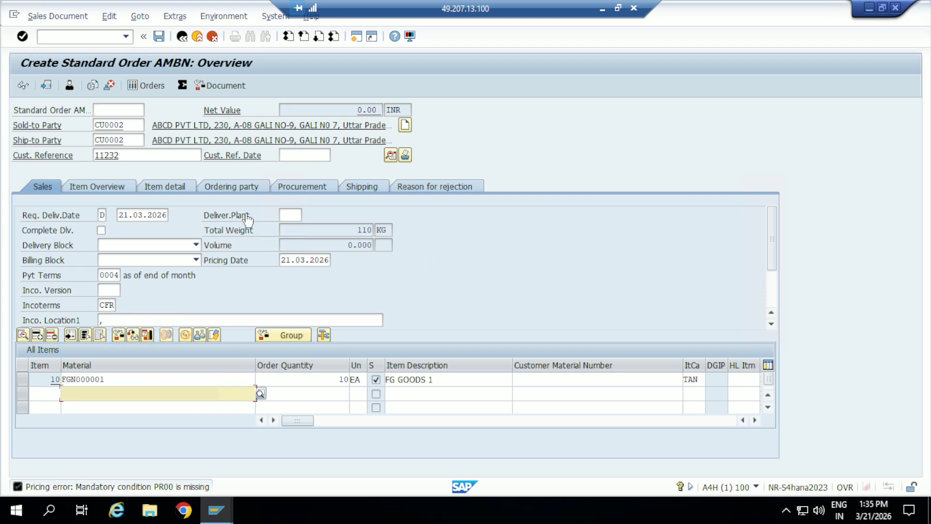
Step: In item 10's pricing conditions, add condition type PR00 with an amount of 200
double_click(170, 384)
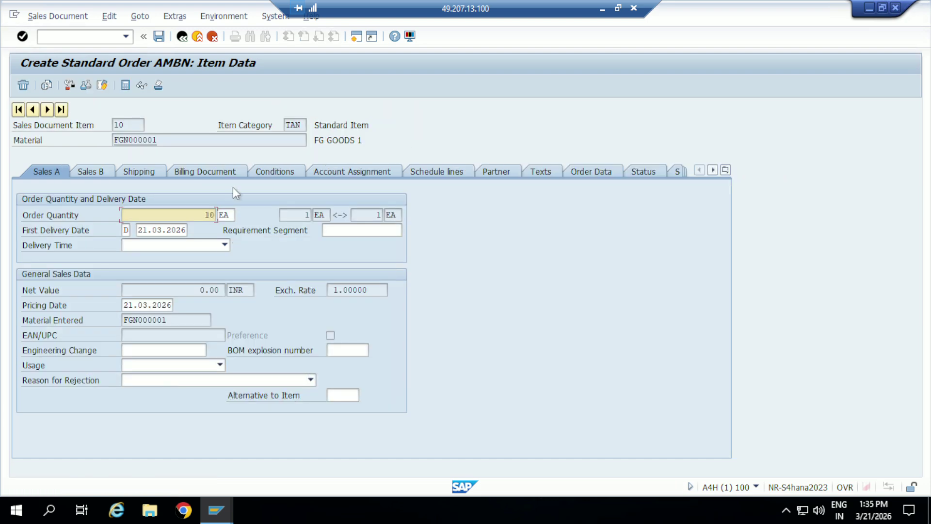
click(288, 172)
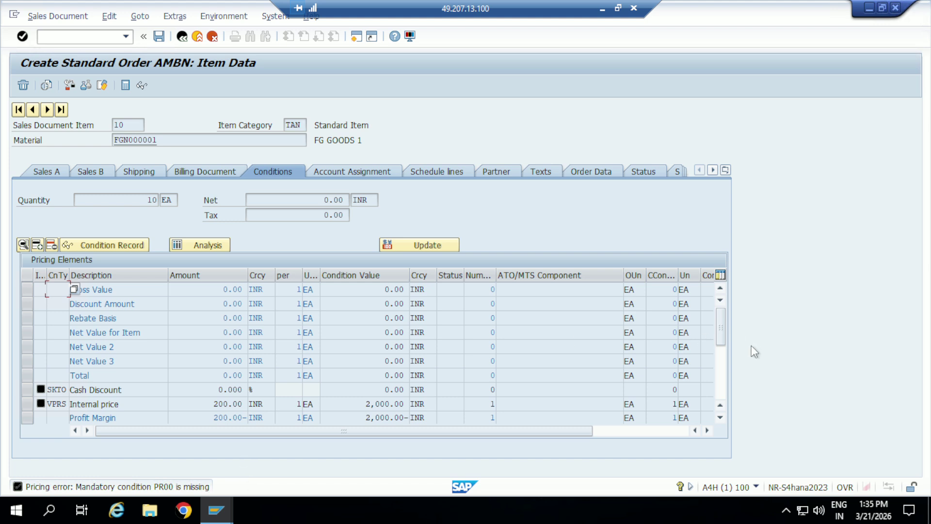
click(721, 417)
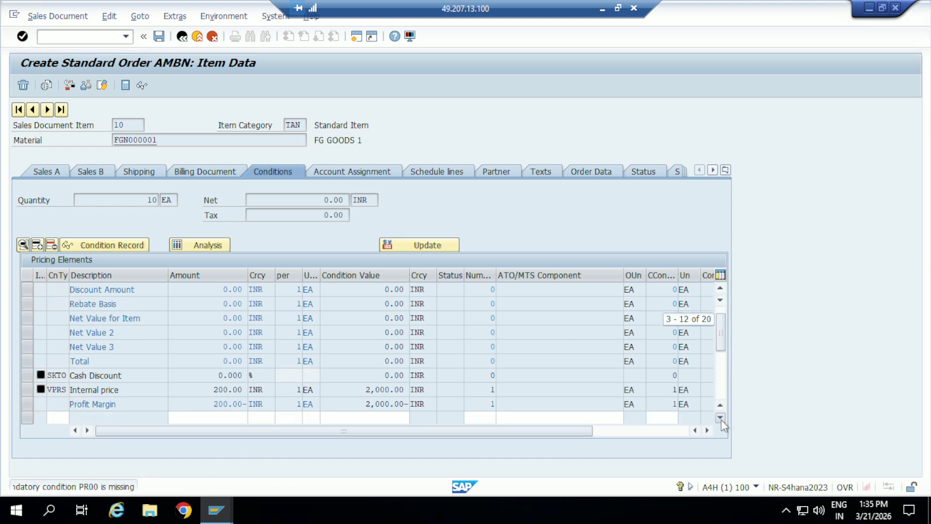
click(720, 418)
drag(722, 330, 722, 342)
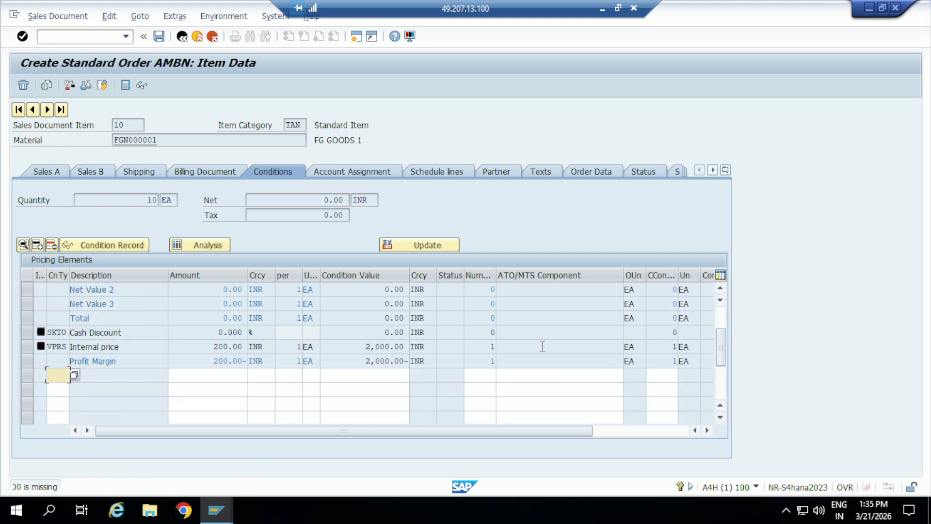
text(PR00)
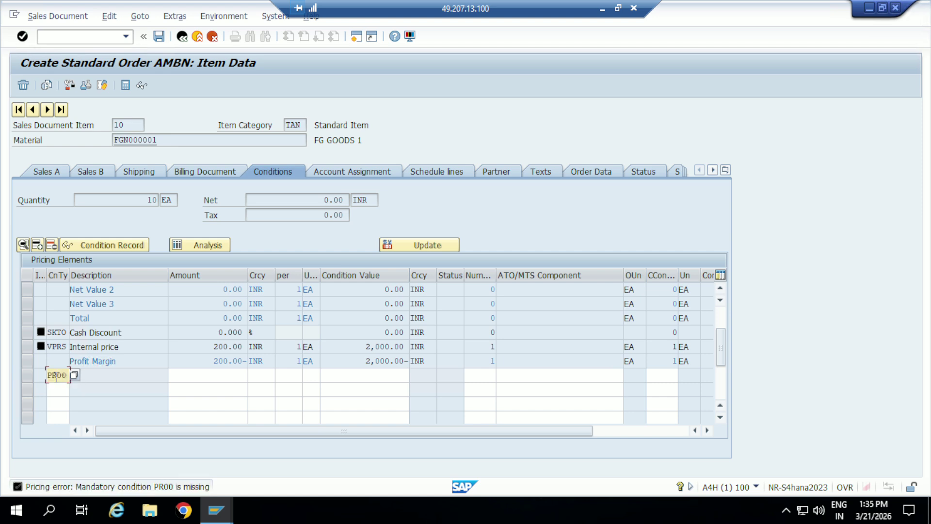
key(Tab)
text(200)
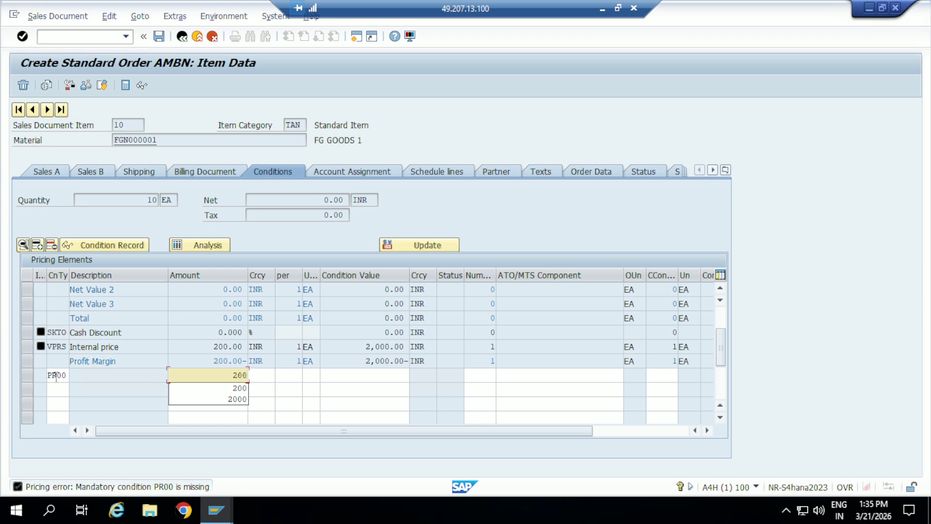
key(Return)
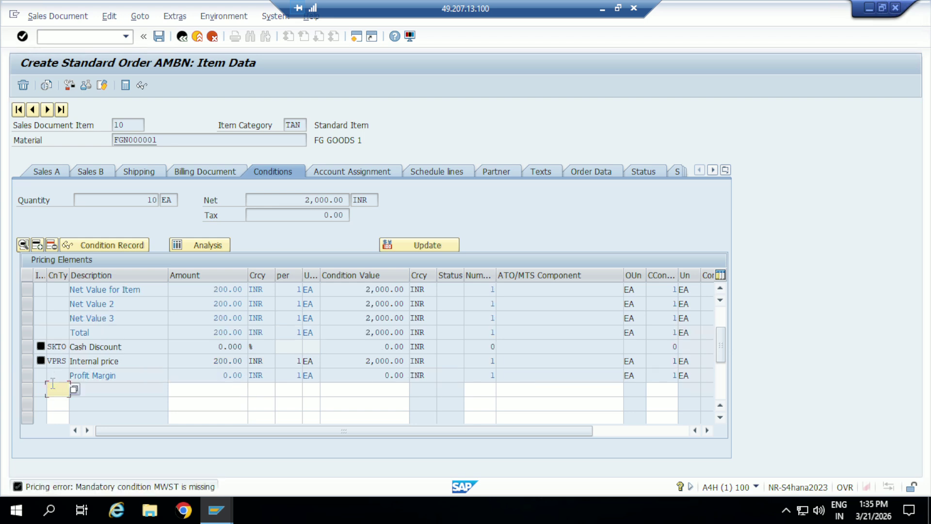
Step: Add condition type MWST at 18 percent to the item's pricing elements and return to the order overview
text(MWST)
key(Tab)
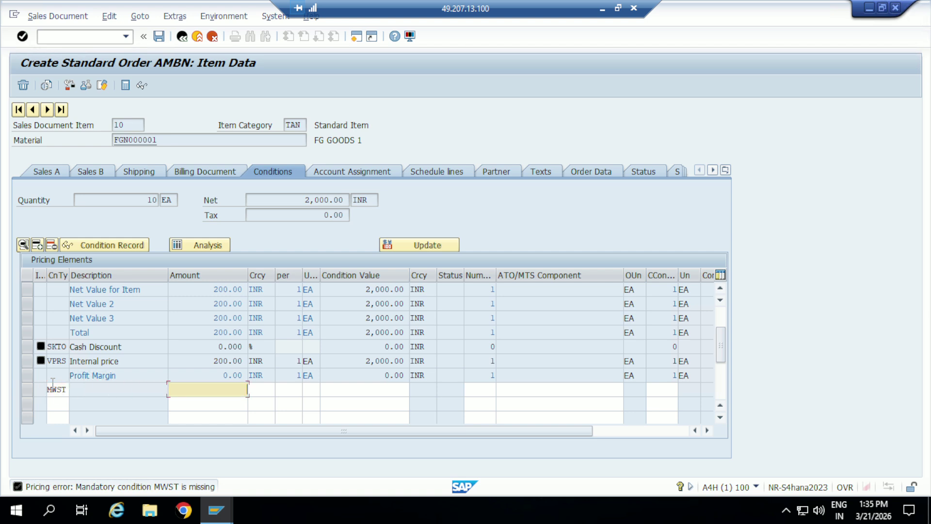
text(185)
key(BackSpace)
key(Return)
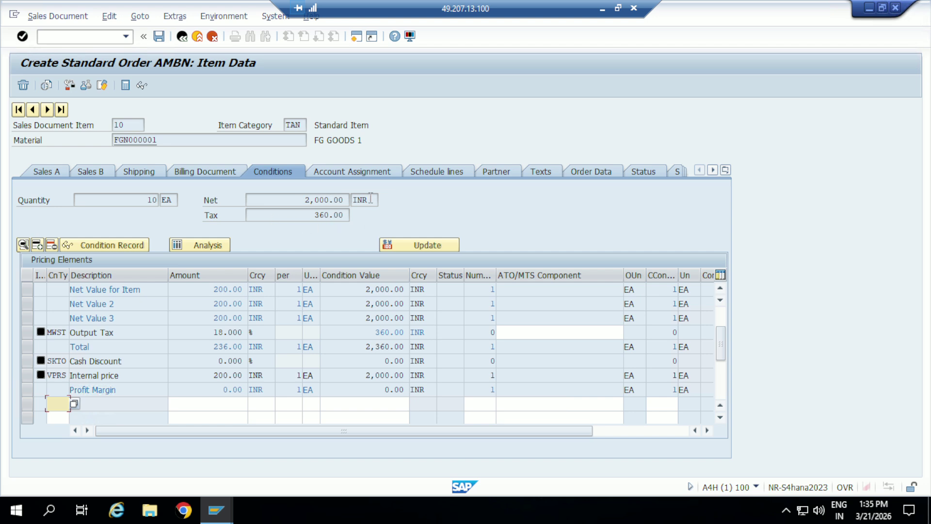
click(183, 39)
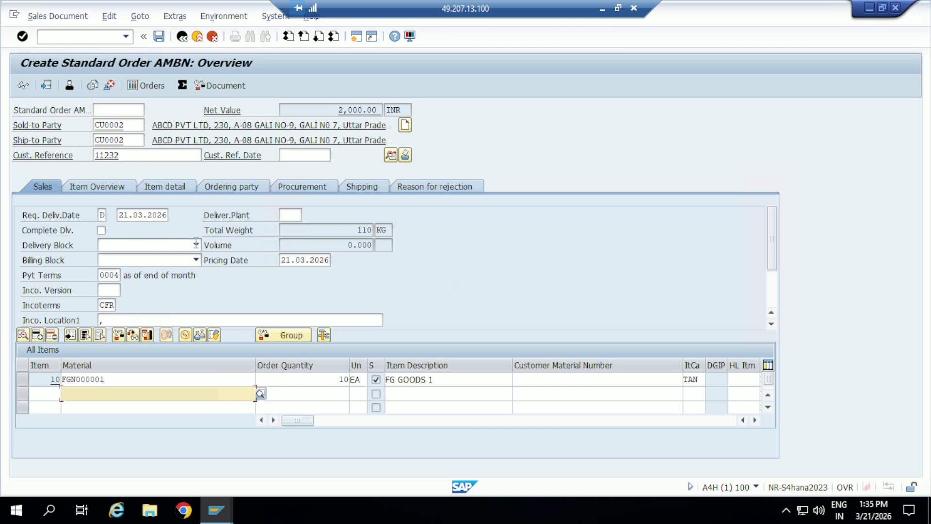
Step: Set the storage location to AMBG (Storage GZB) in item 10's shipping data
double_click(143, 376)
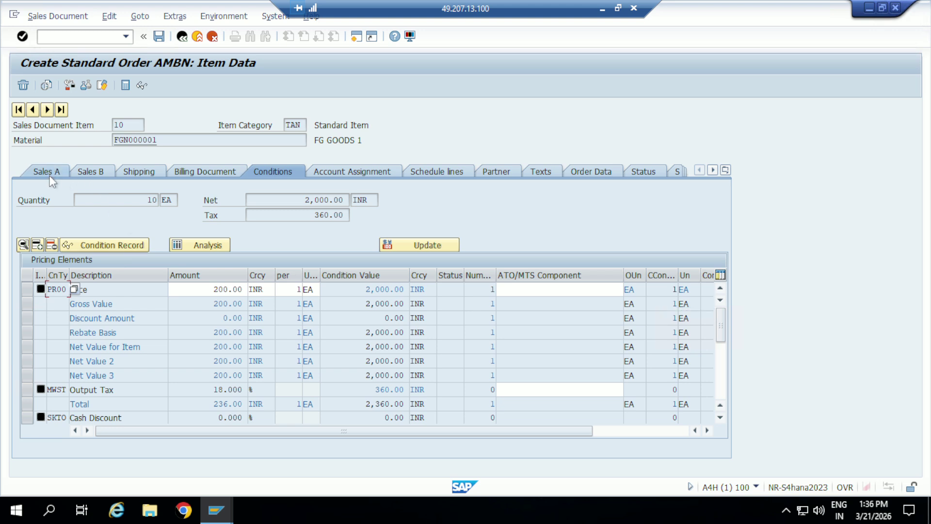
click(49, 175)
click(86, 175)
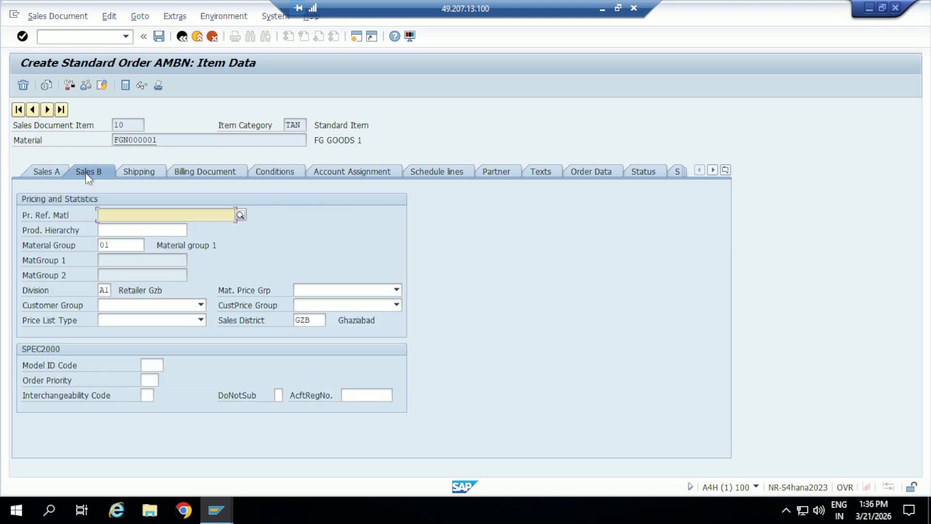
click(139, 171)
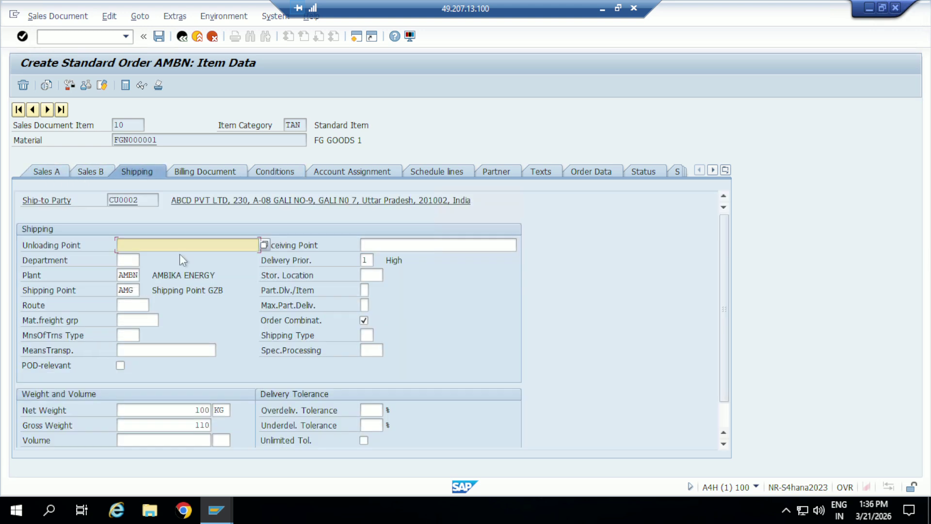
click(367, 275)
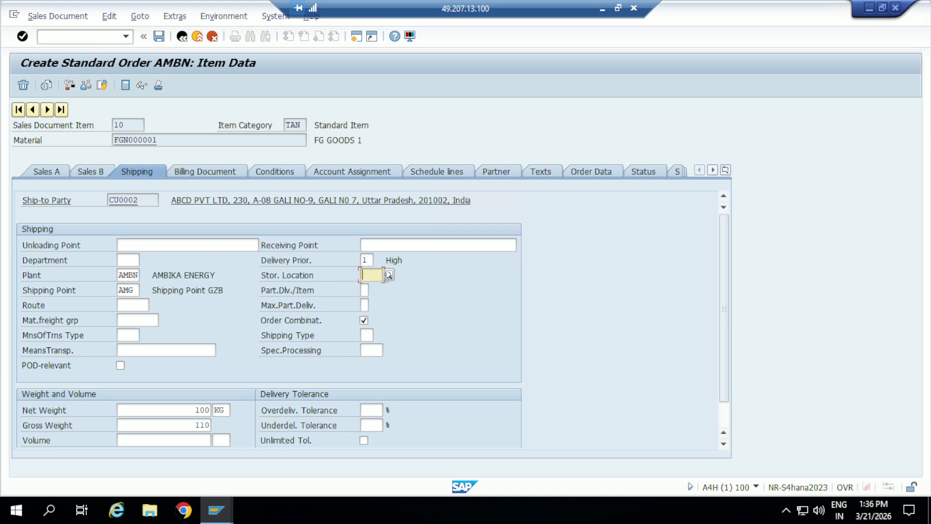
click(388, 276)
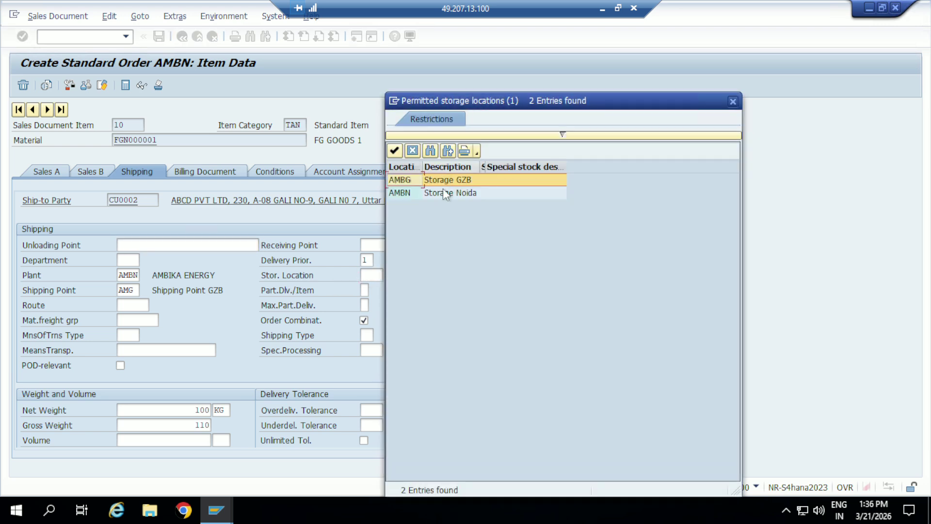
double_click(401, 180)
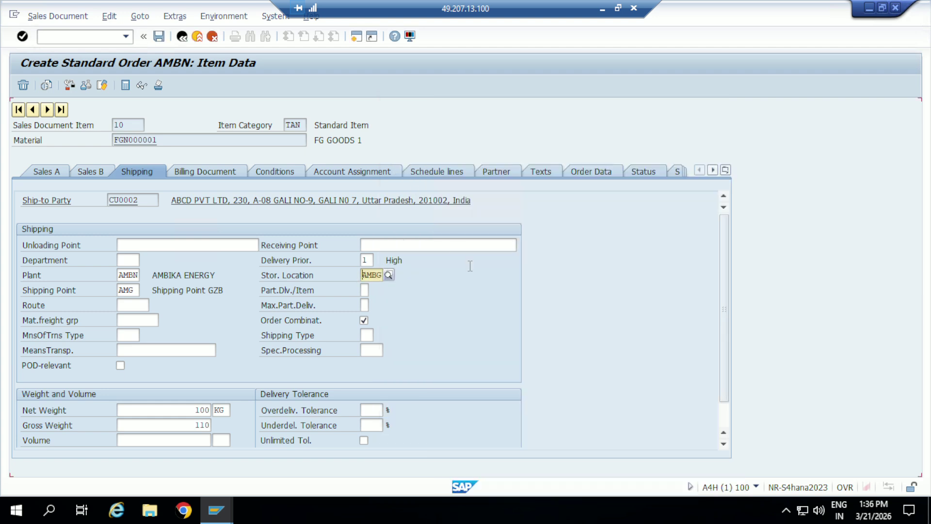
key(Return)
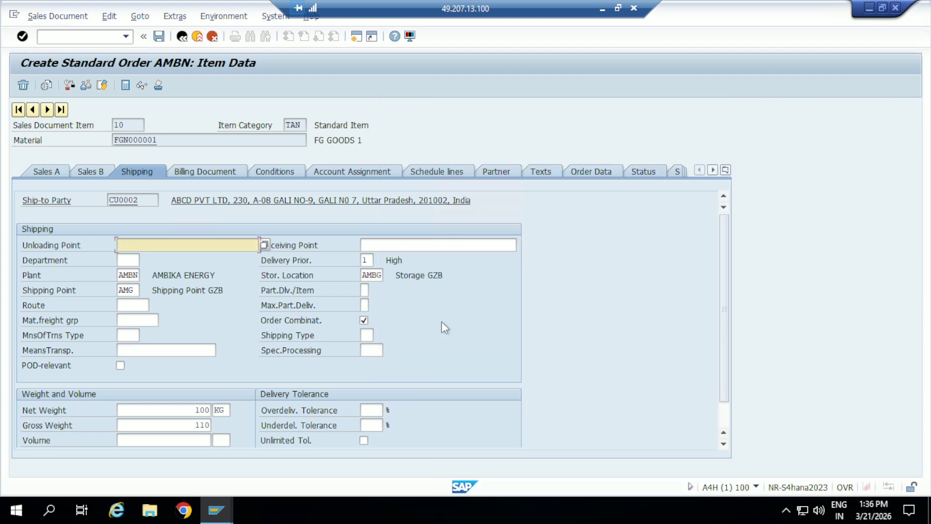
Step: Check item 10's billing document data and schedule lines, and save the standard order
click(226, 172)
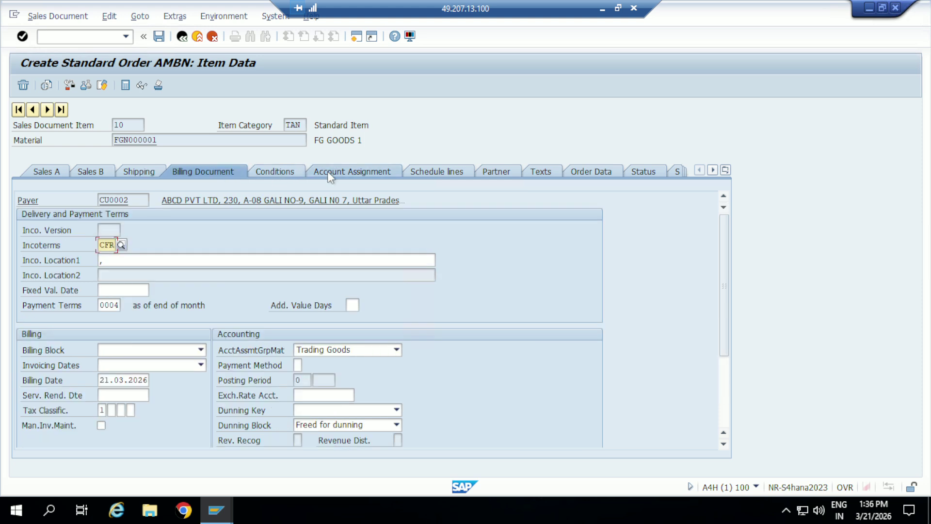
click(463, 170)
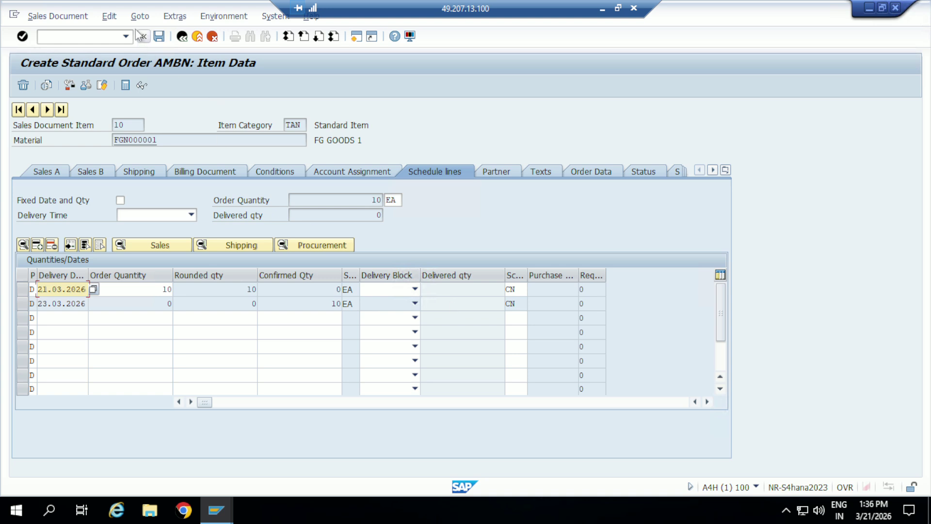
click(157, 37)
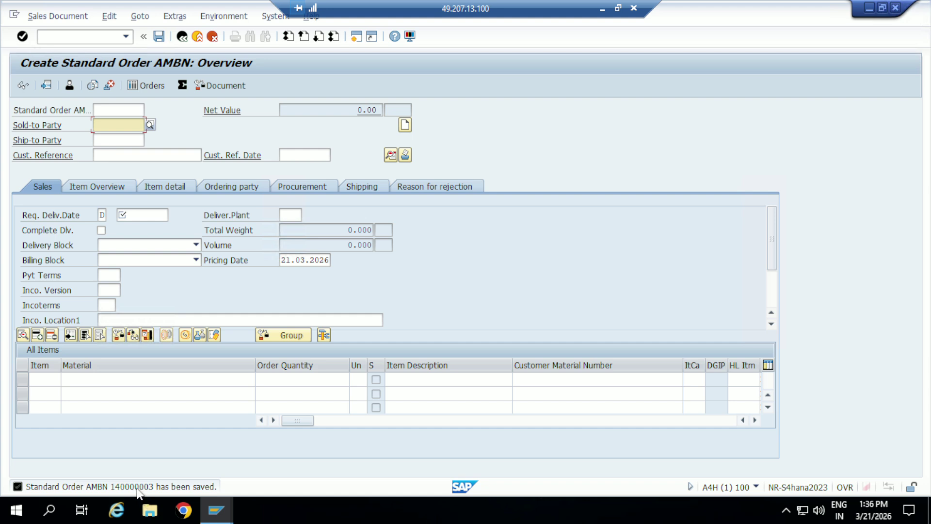
Step: Open the details of the order's save message, select the order number in the text, and close the details
double_click(138, 489)
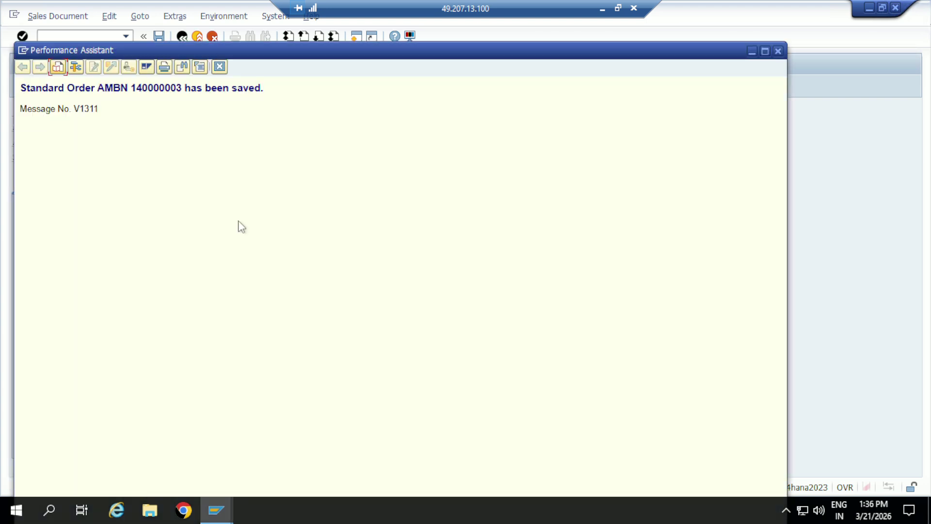
drag(132, 83, 183, 91)
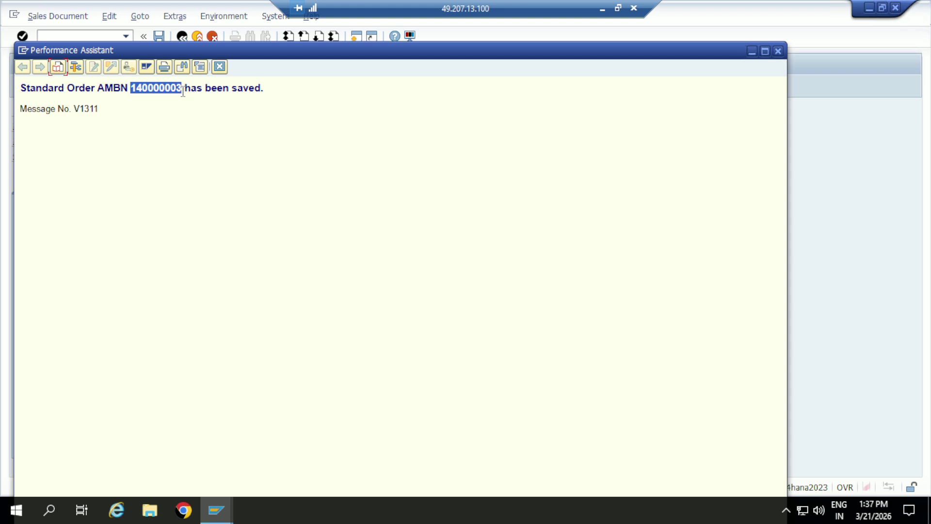
click(778, 51)
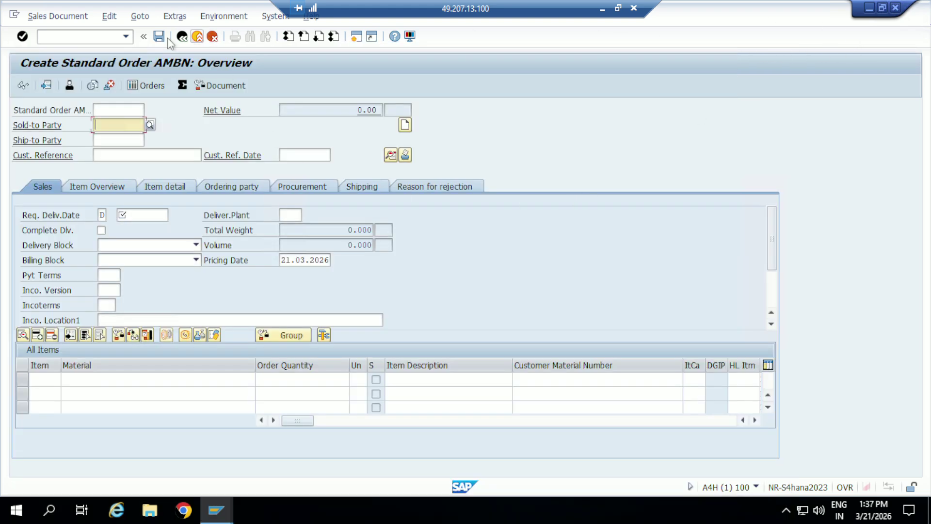
Step: Leave sales document creation and start transaction VL01N to create an outbound delivery with order reference
click(182, 37)
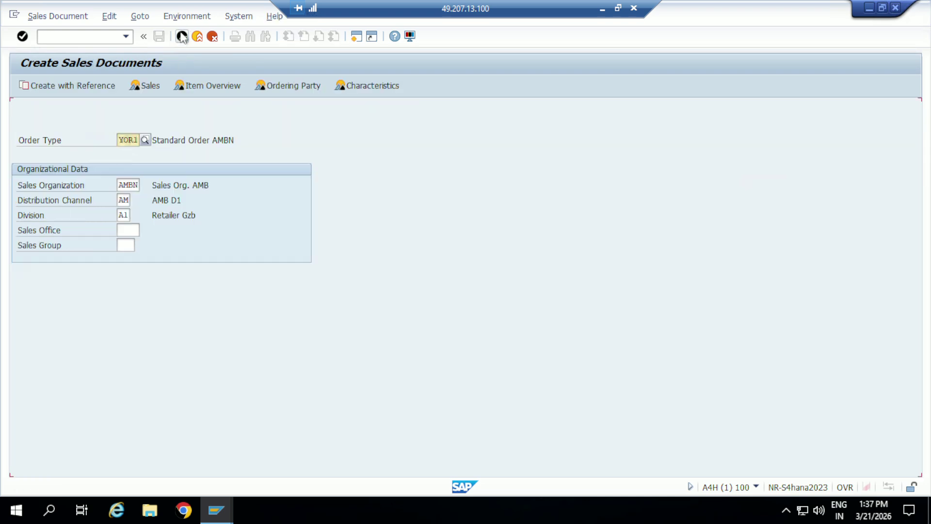
click(182, 37)
text(VL01N)
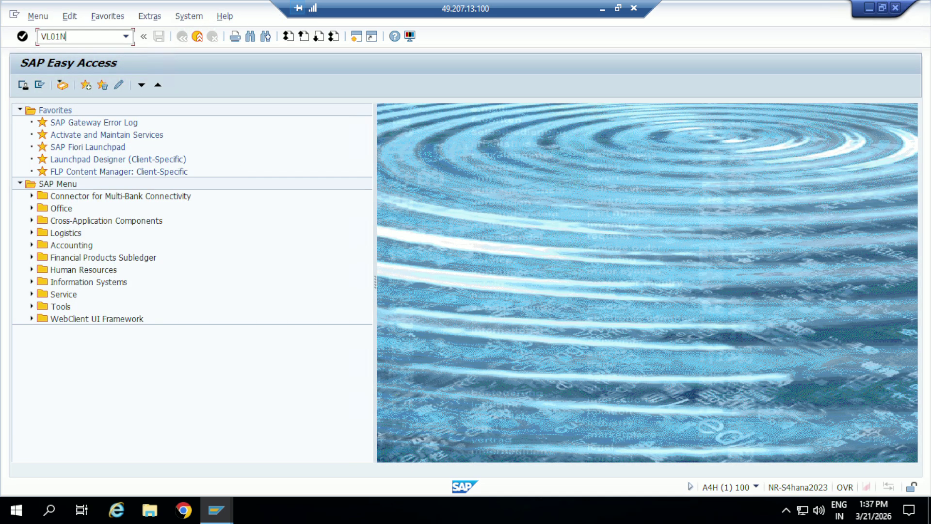
key(Return)
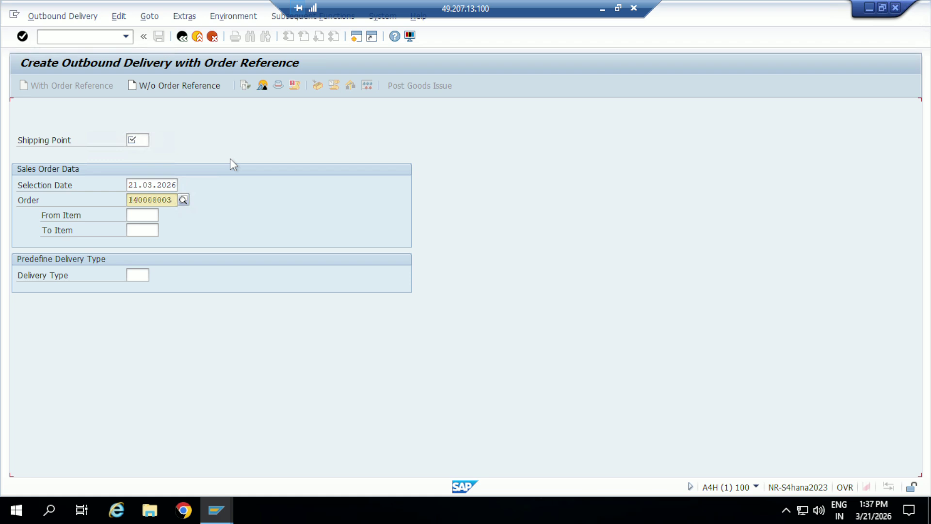
Step: Set the shipping point to AMG and try to create the outbound delivery for the prefilled order
click(139, 140)
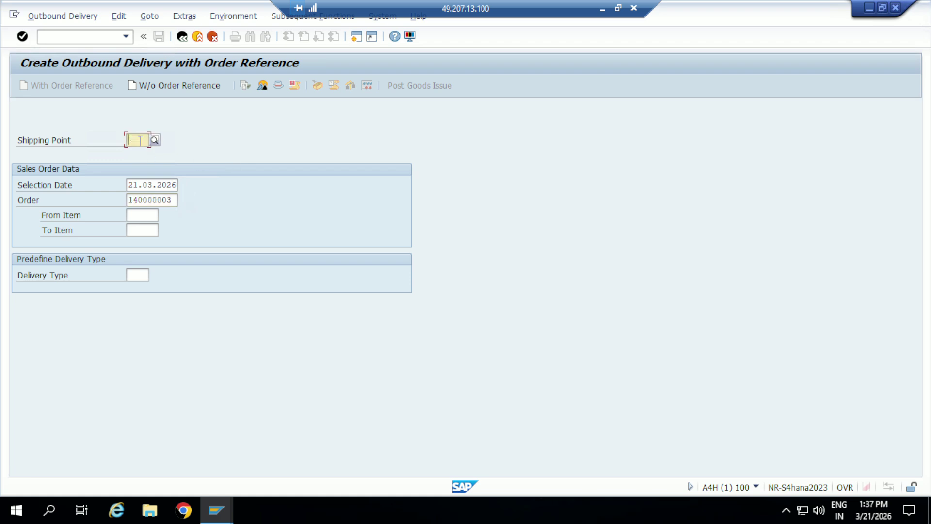
text(AMG)
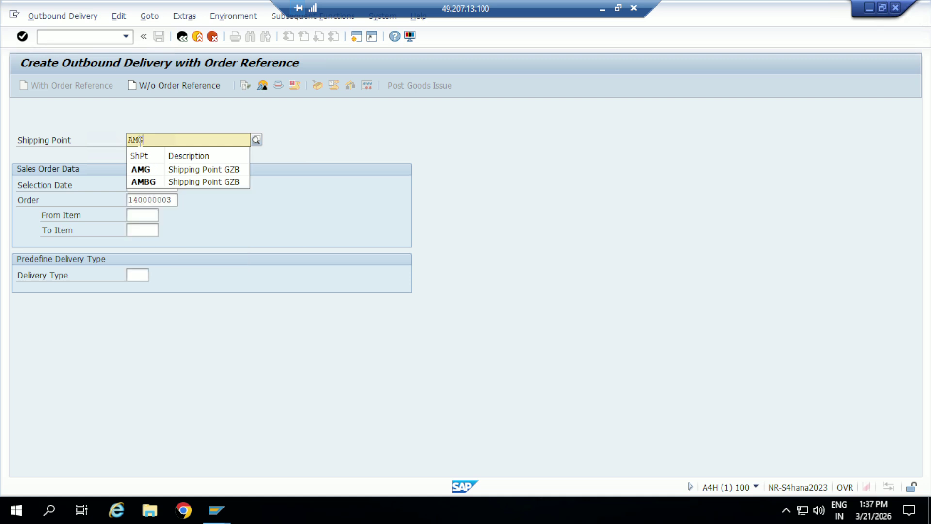
click(139, 169)
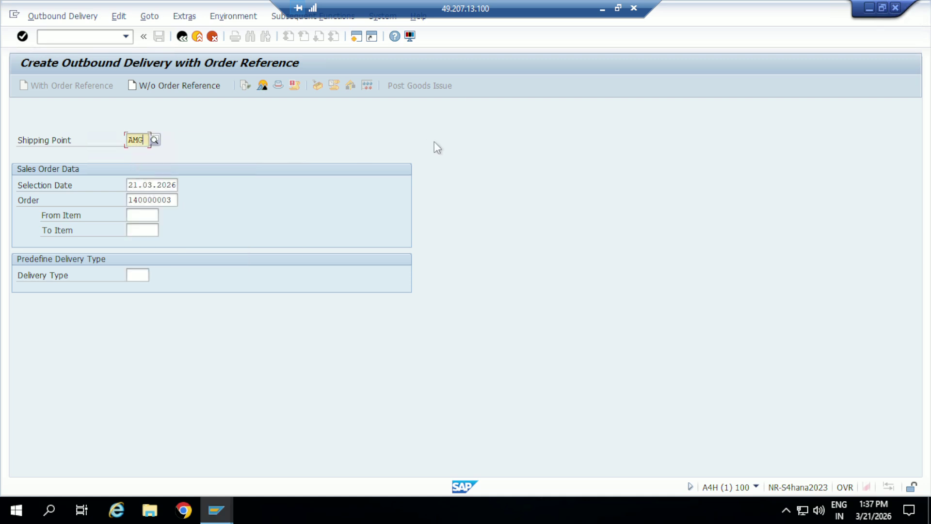
key(Return)
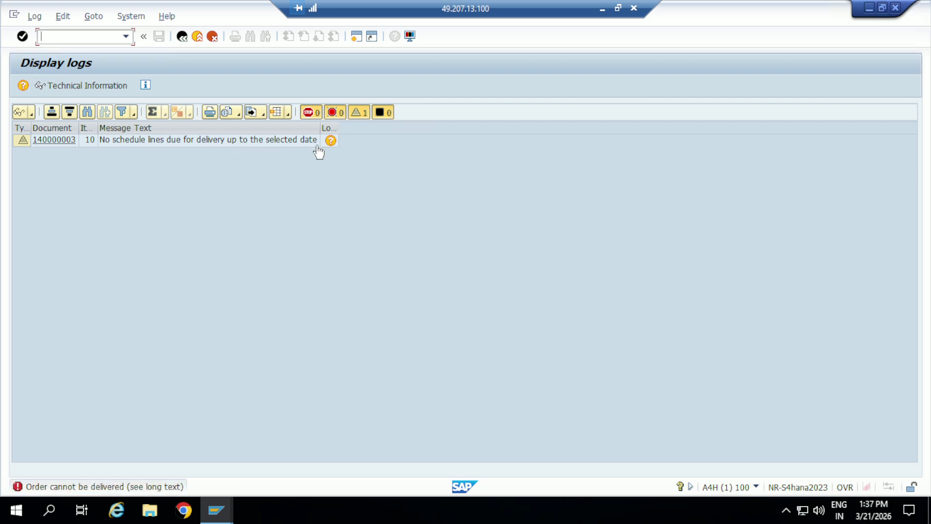
Step: Display the sales order referenced in the delivery log entry, and return to the log
click(63, 141)
double_click(62, 138)
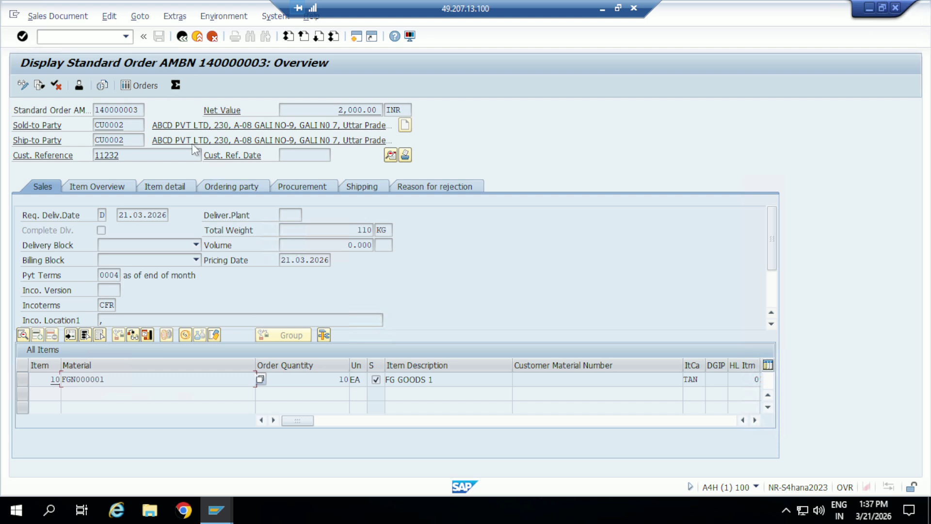
click(187, 39)
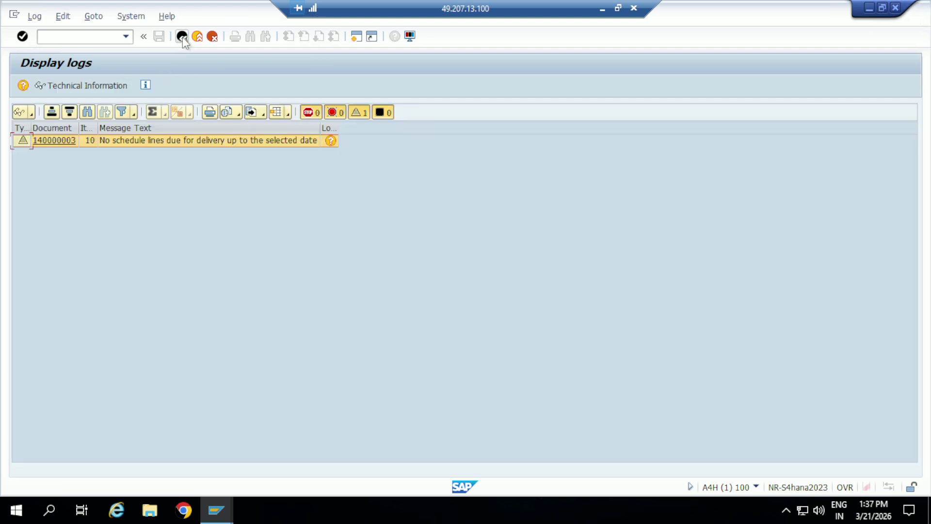
Step: Return from the log to the outbound delivery entry screen and clear the order number
click(182, 37)
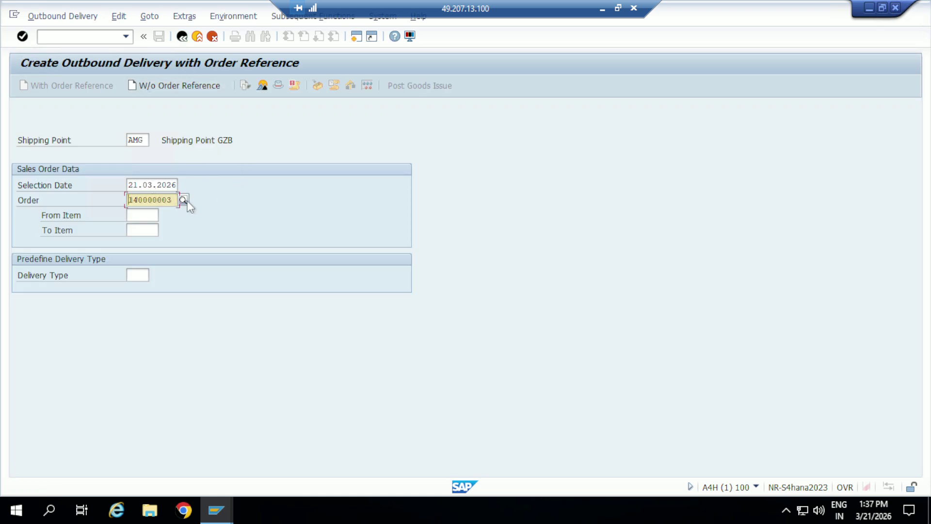
key(BackSpace)
key(BackSpace)
key(BackSpace)
key(BackSpace)
key(BackSpace)
key(BackSpace)
key(BackSpace)
key(BackSpace)
key(BackSpace)
Step: Search the AMBN sales orders, choose the third one listed, try to create its delivery, and leave the log
click(184, 199)
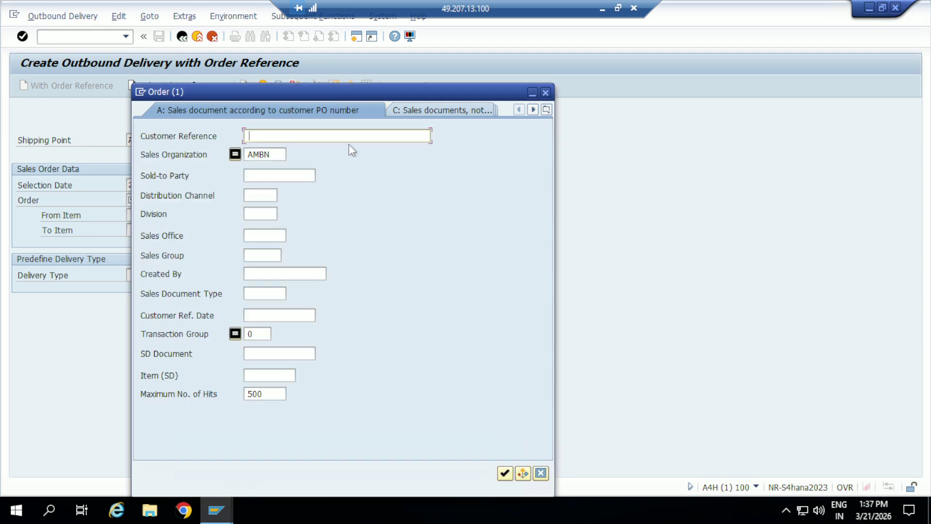
click(505, 474)
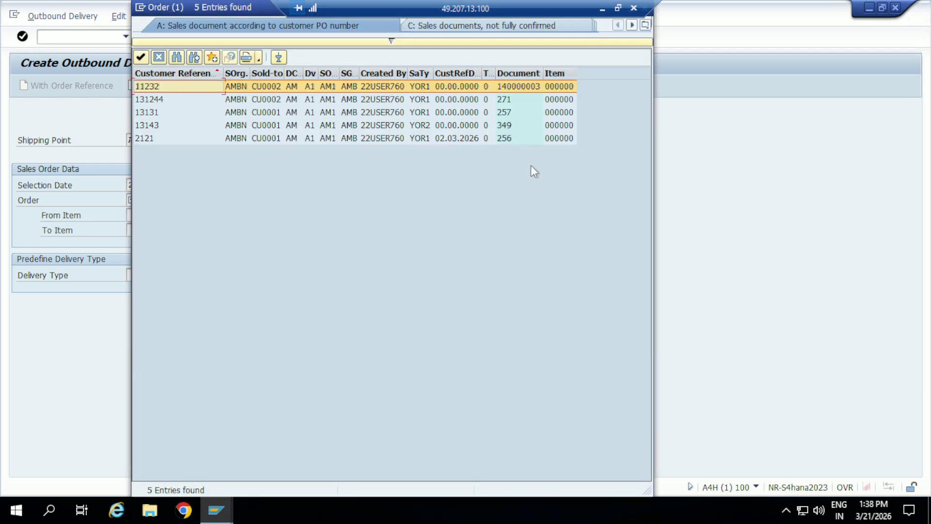
click(512, 113)
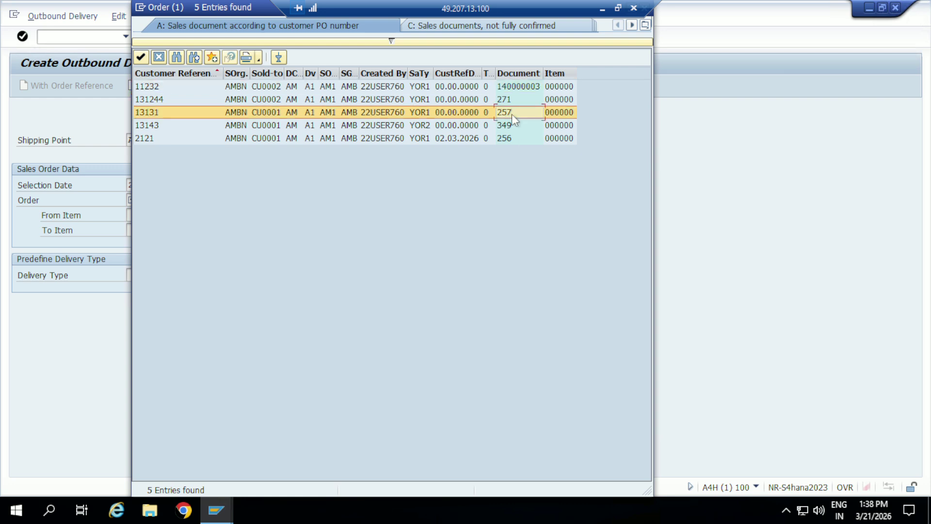
double_click(511, 114)
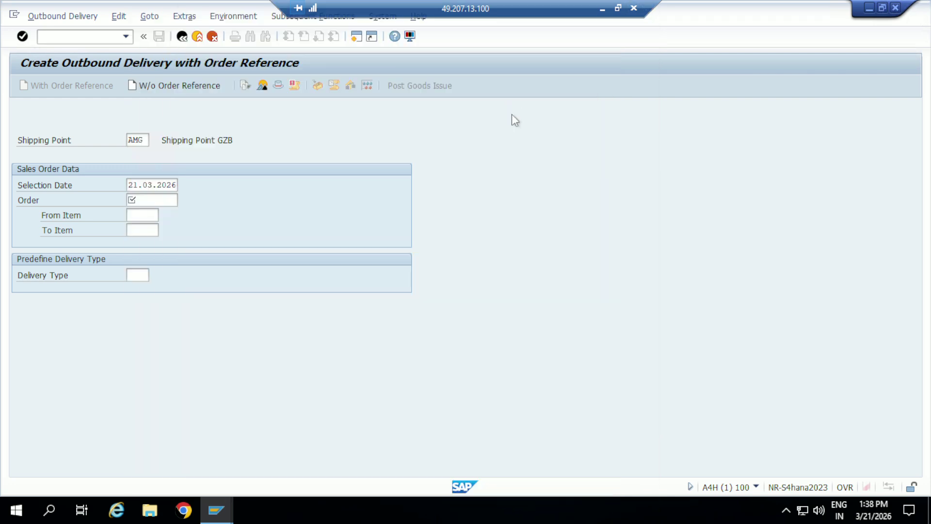
key(Return)
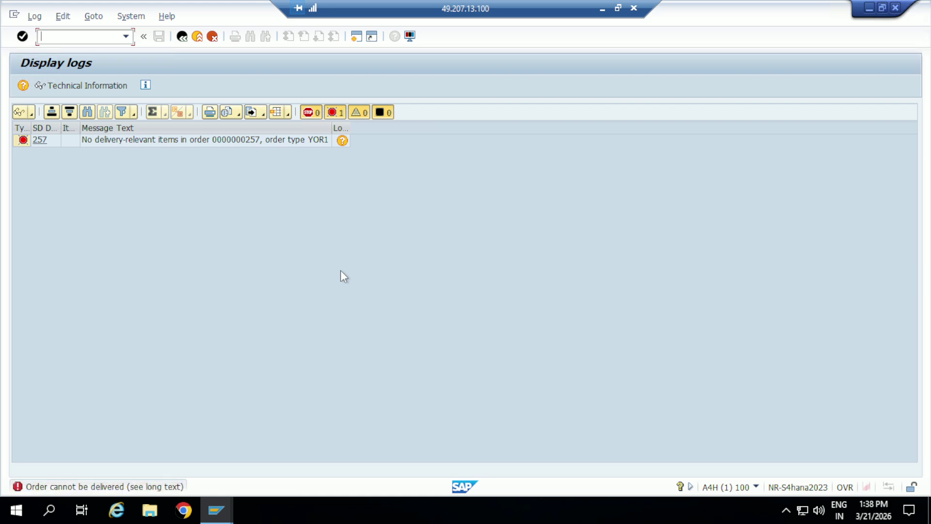
click(182, 37)
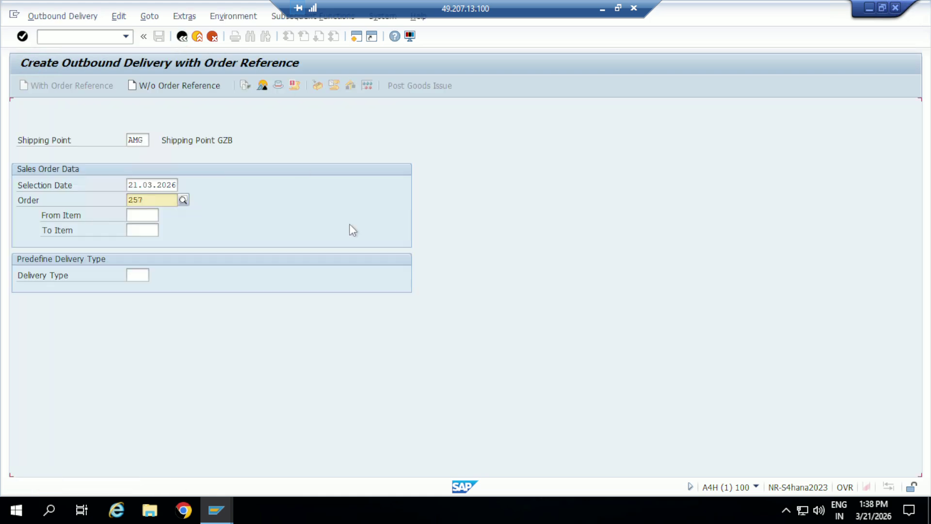
Step: Replace the order with the YOR2 order found by search, try to create its delivery, and leave the log
click(179, 200)
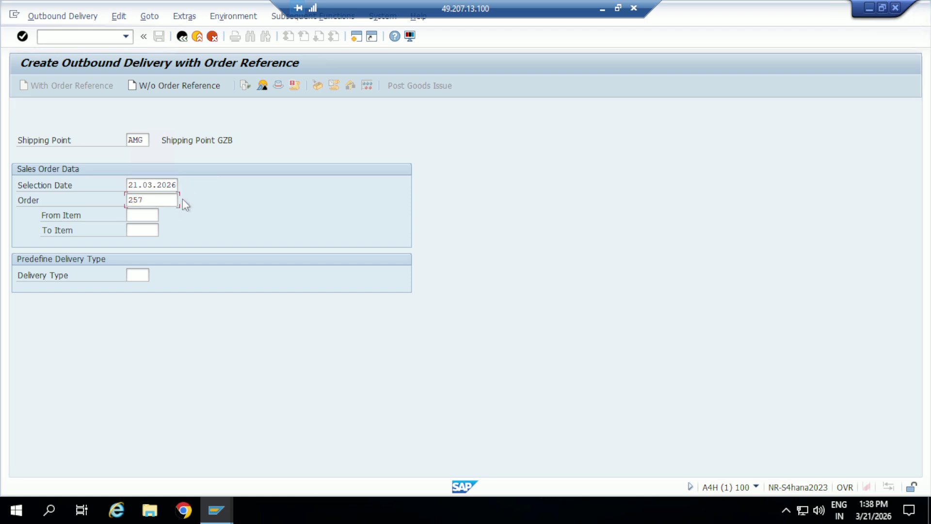
key(F4)
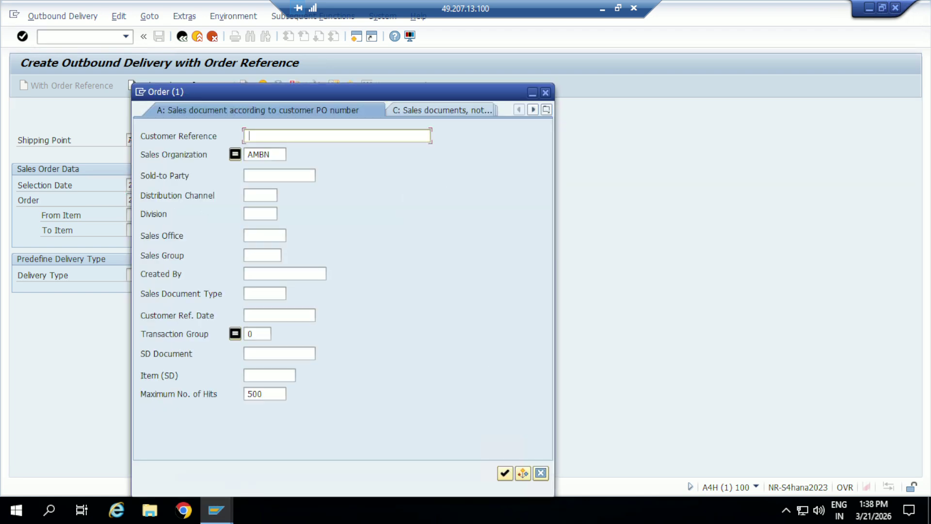
click(505, 474)
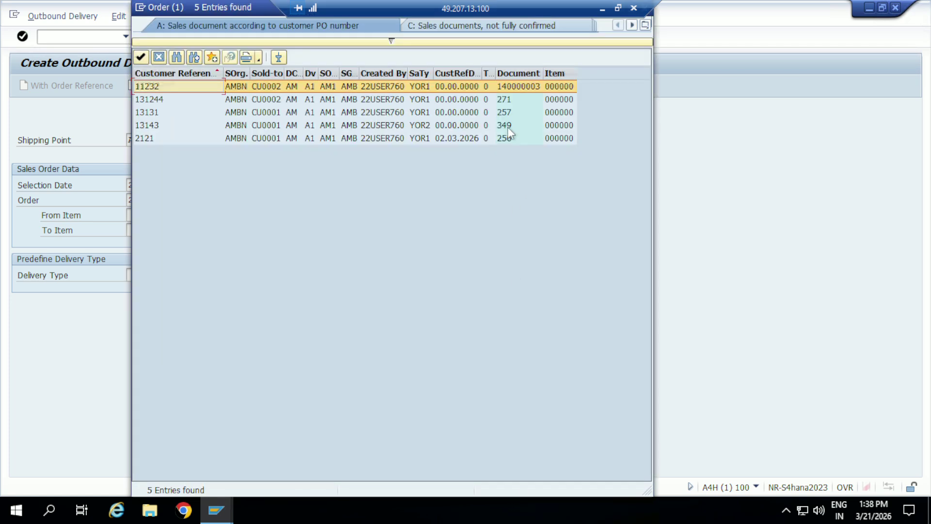
double_click(507, 123)
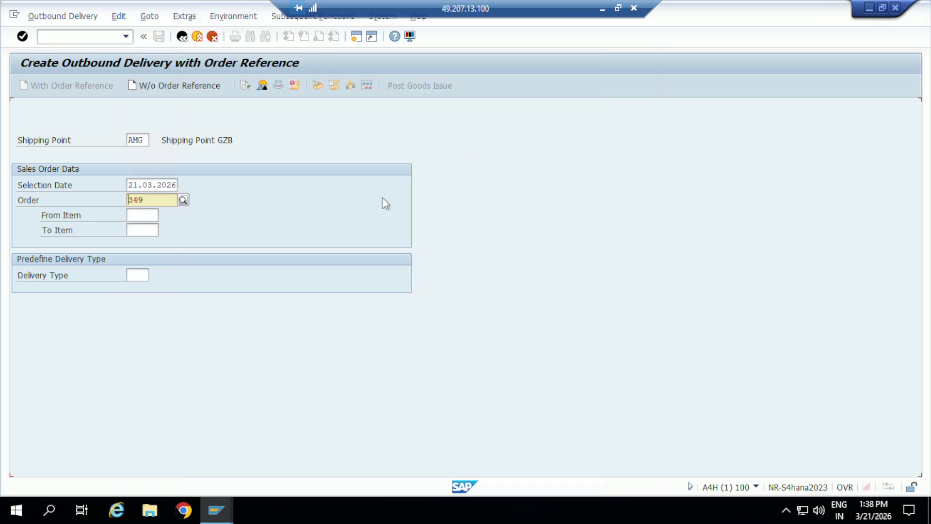
key(Return)
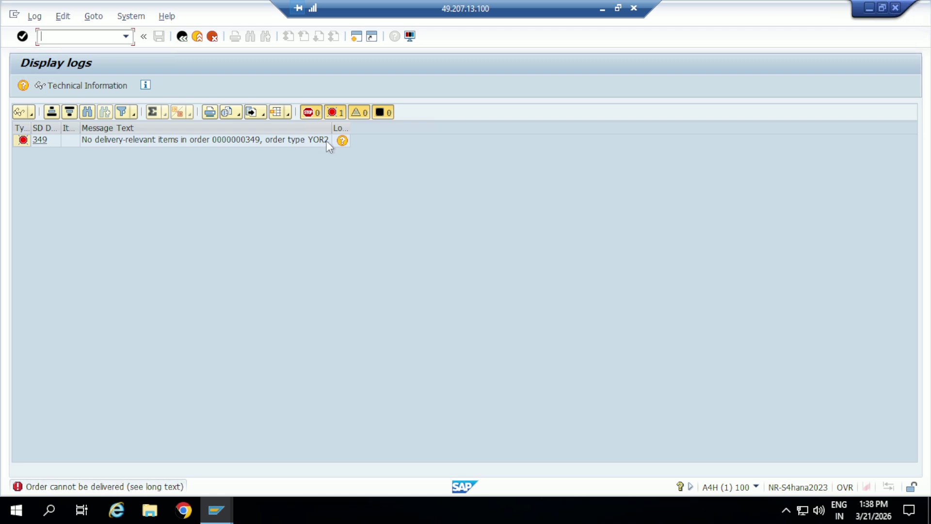
click(186, 40)
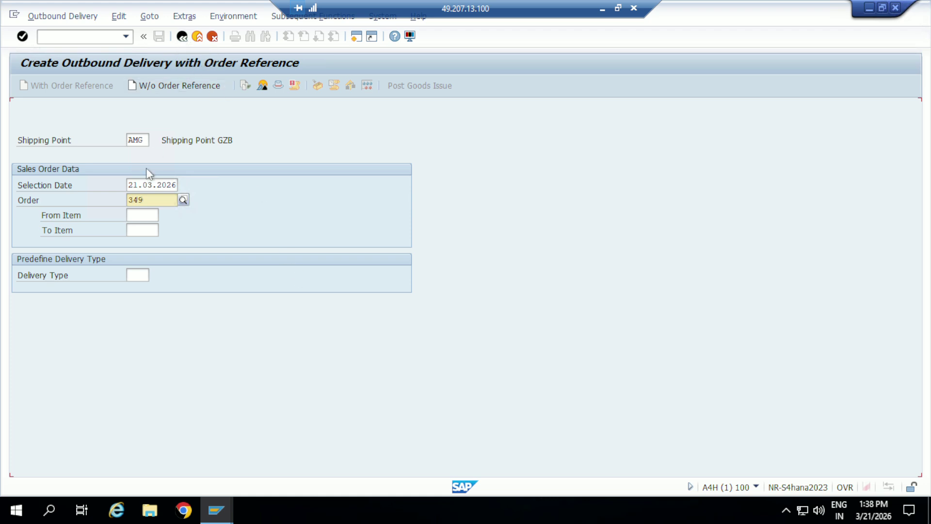
Step: Change the shipping point to AMBG and try again to create the delivery for the YOR2 order
click(146, 140)
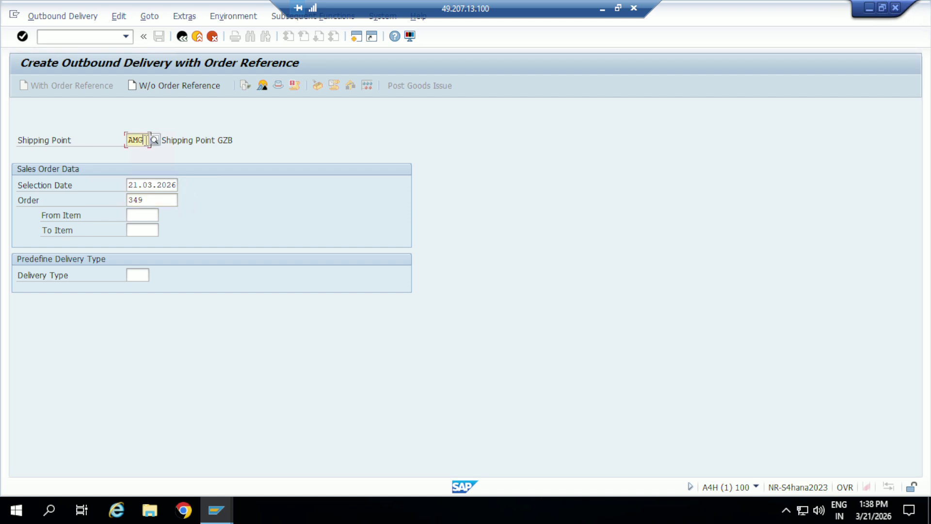
key(BackSpace)
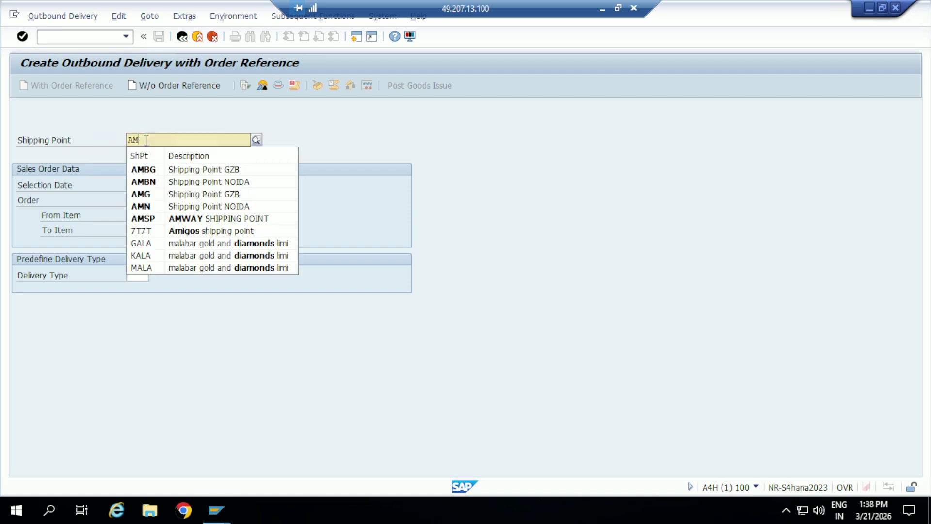
click(154, 170)
key(Return)
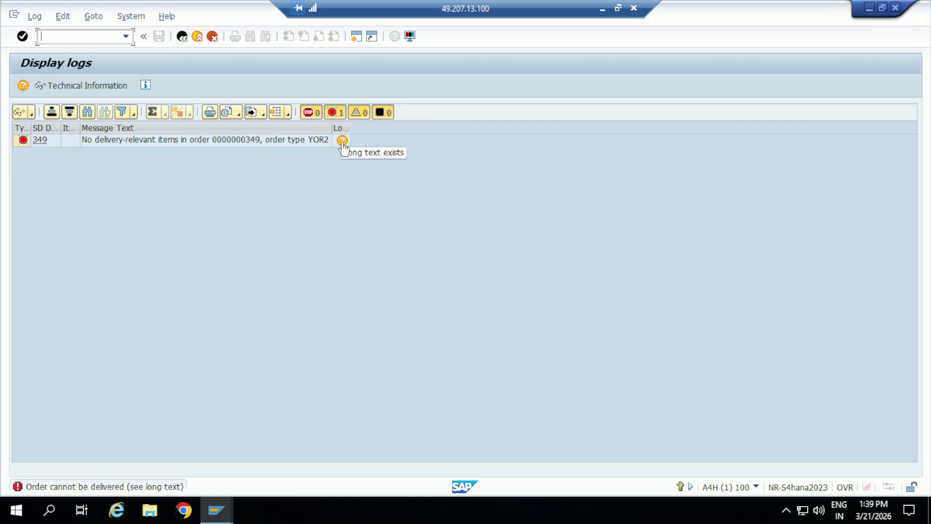
Step: Read the long text of the error in the delivery log, close it, and return to the delivery entry screen
click(342, 141)
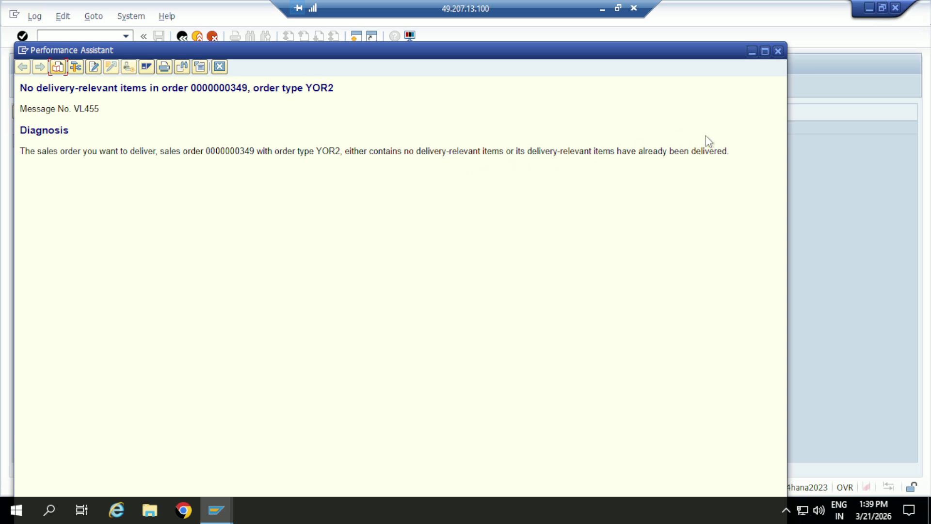
click(779, 51)
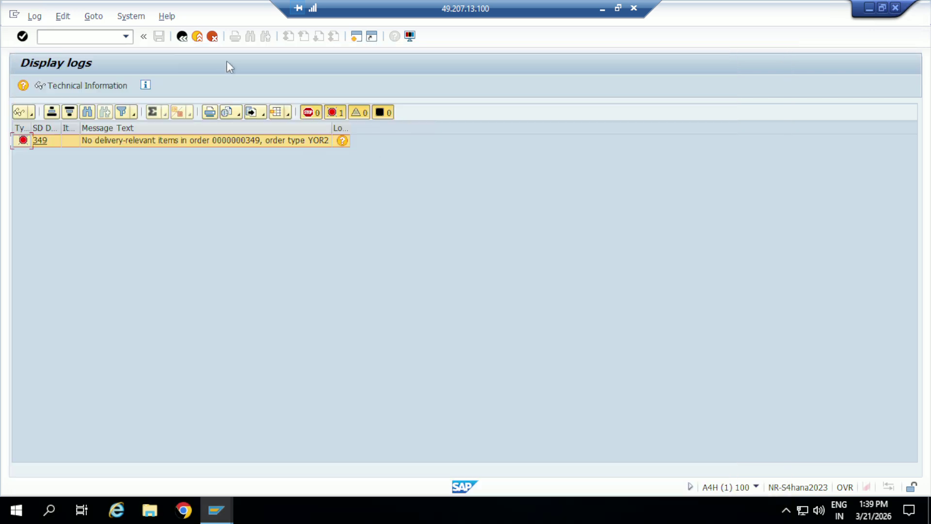
click(182, 36)
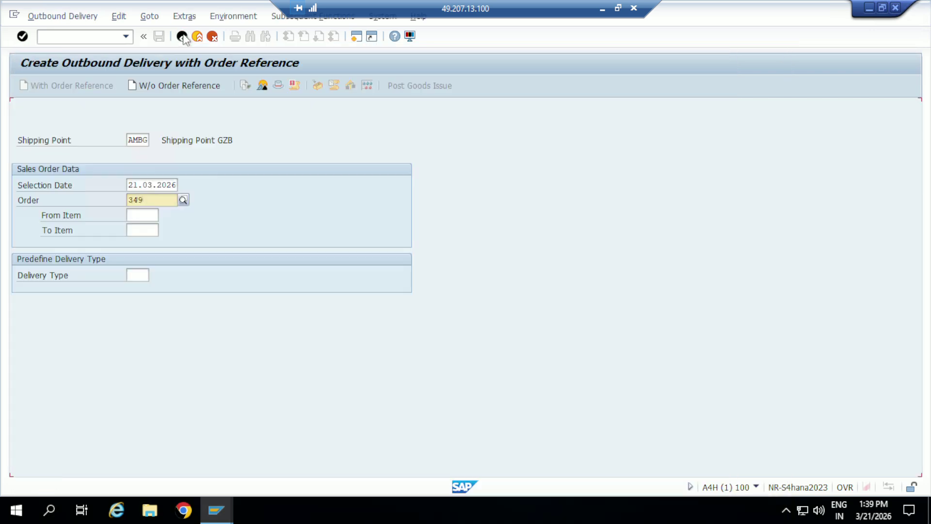
Step: Replace the order with the YOR1 order whose customer reference date is 02.03.2026, try to create its delivery, and leave the log
double_click(151, 203)
key(BackSpace)
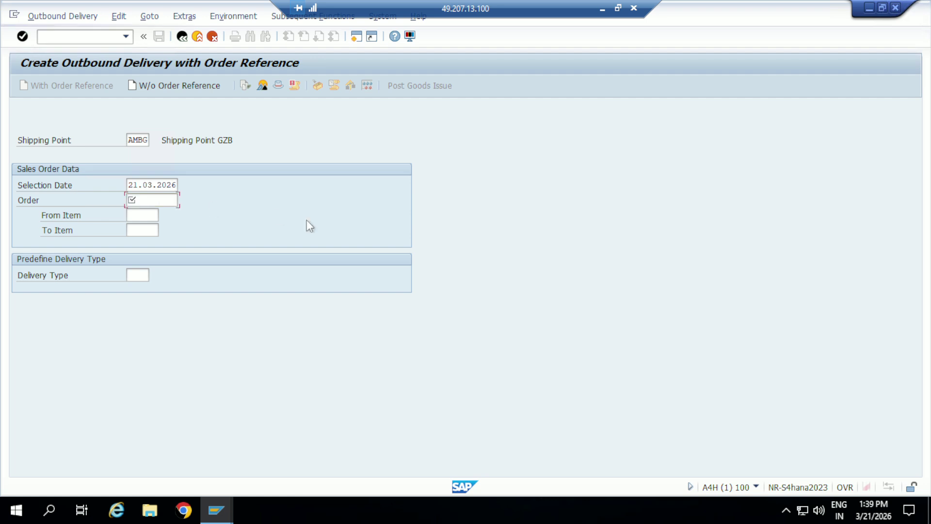
key(F4)
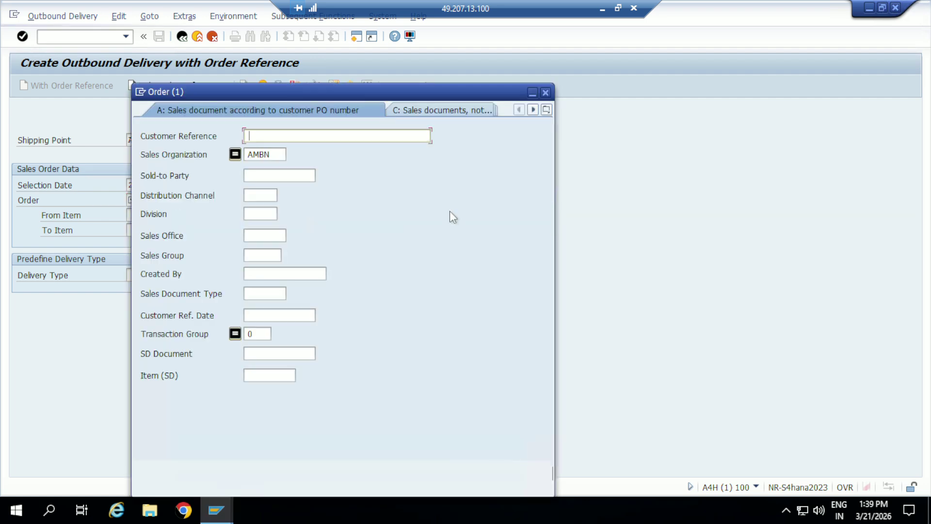
click(504, 473)
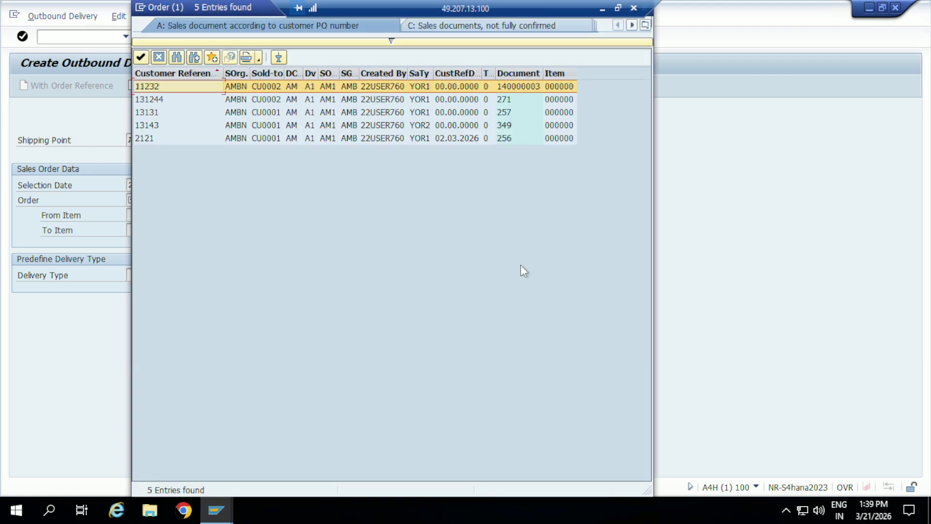
double_click(507, 139)
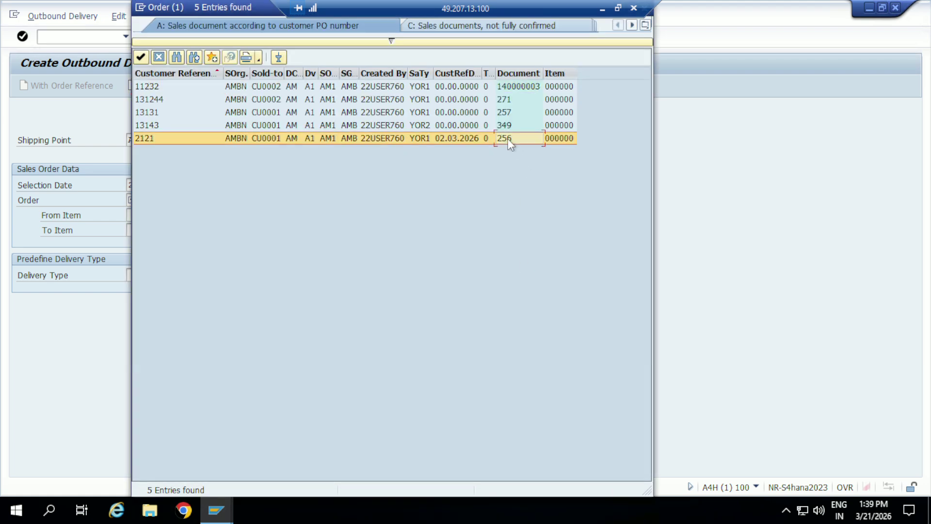
key(Return)
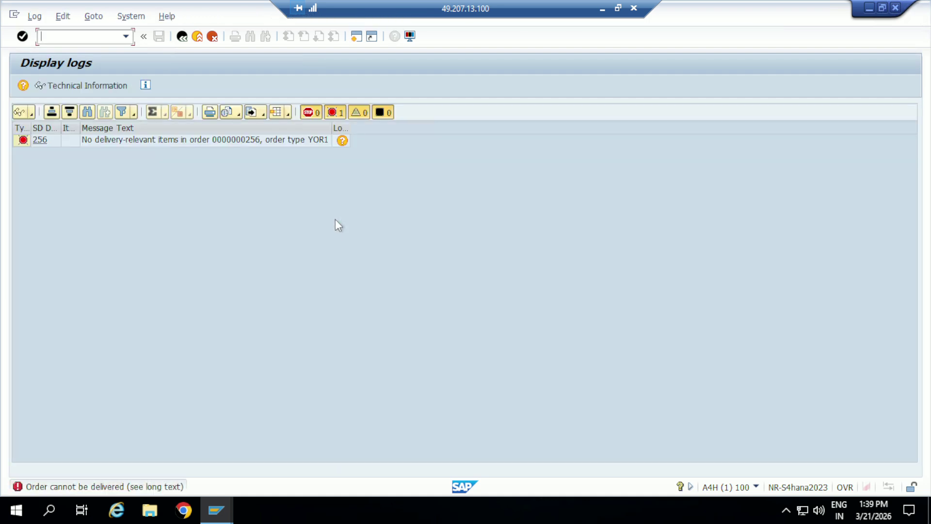
key(F3)
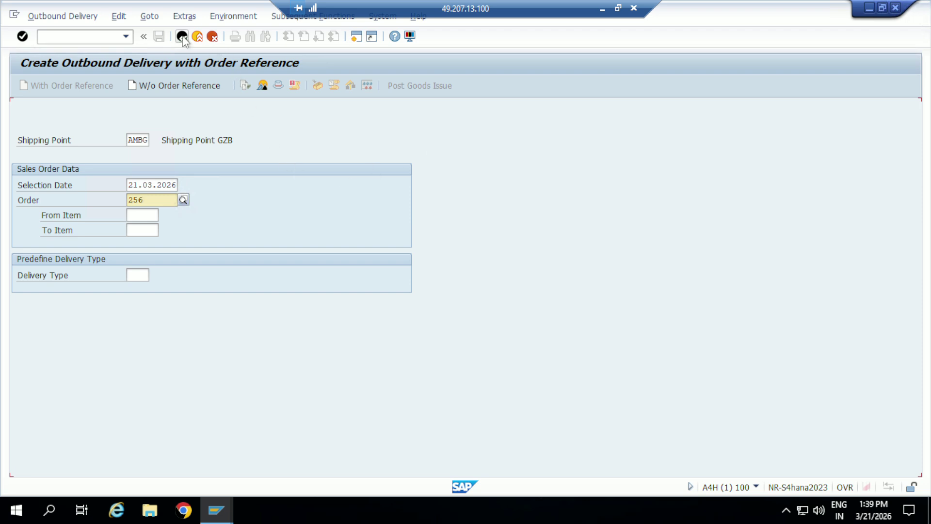
Step: Leave outbound delivery creation, open the item category assignments with transaction VOV4, and exit them again
click(183, 38)
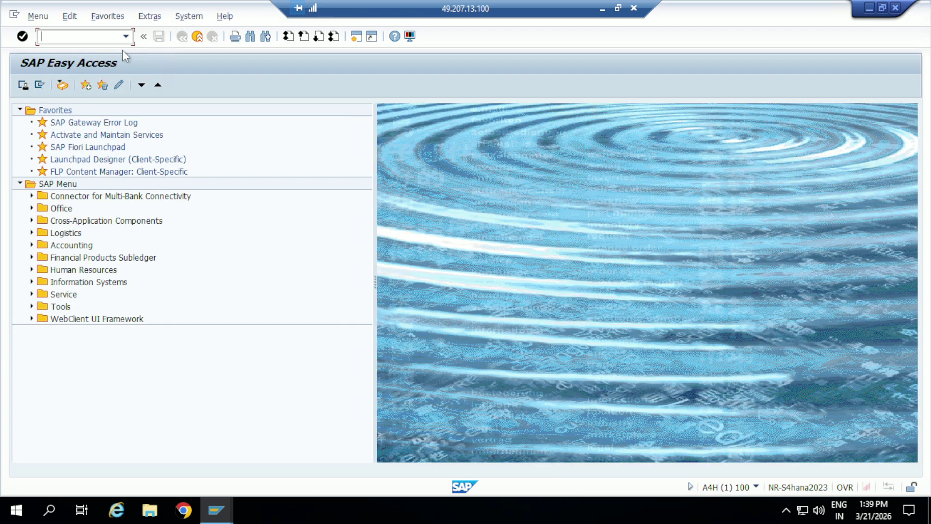
text(VOV4)
key(Return)
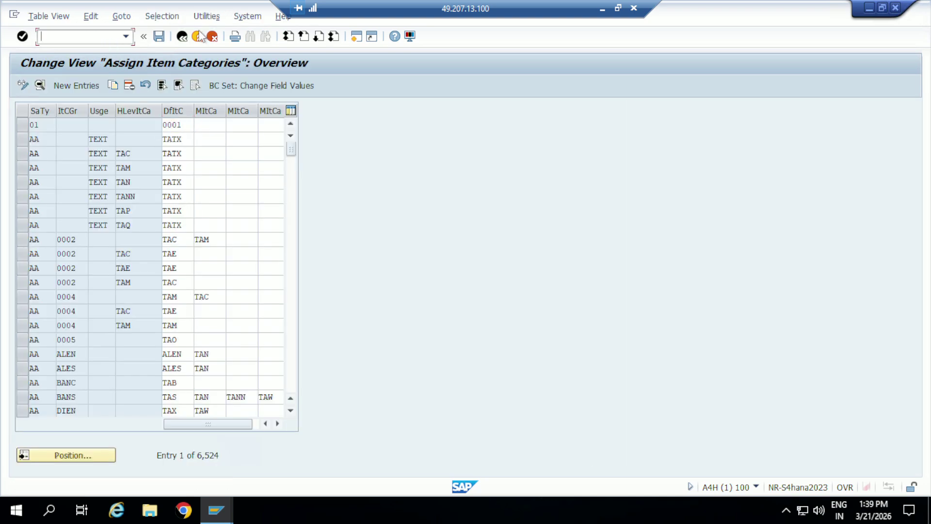
click(182, 36)
Step: Start transaction VOV8 and position the sales order types list at document type YOR1
text(VOV8)
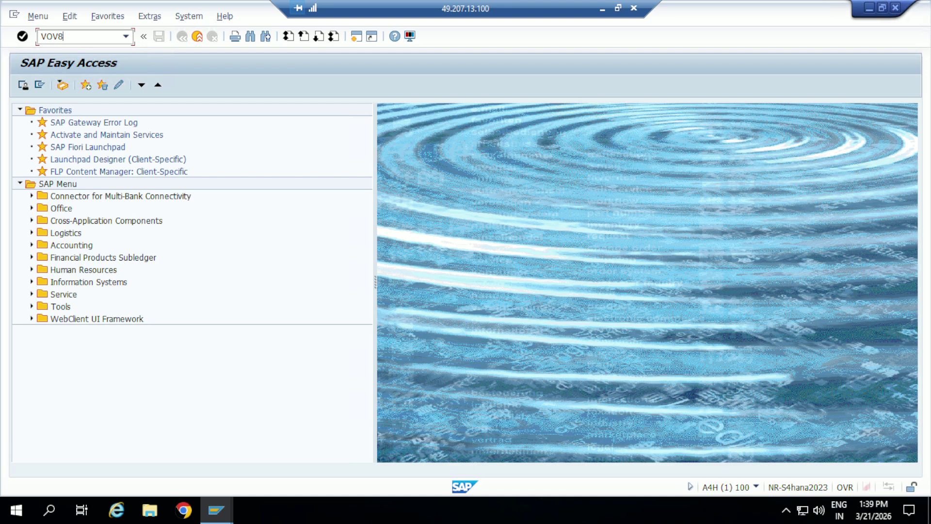
key(Return)
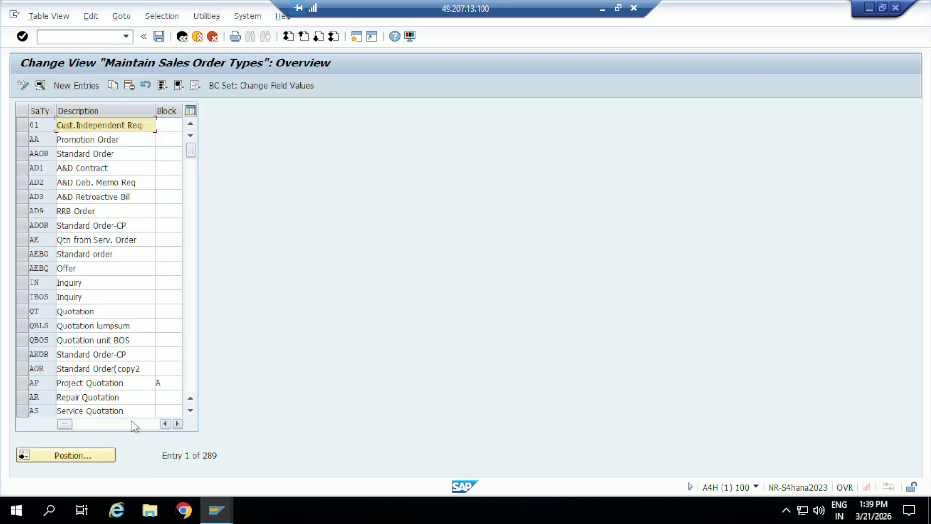
click(82, 458)
text(YOR)
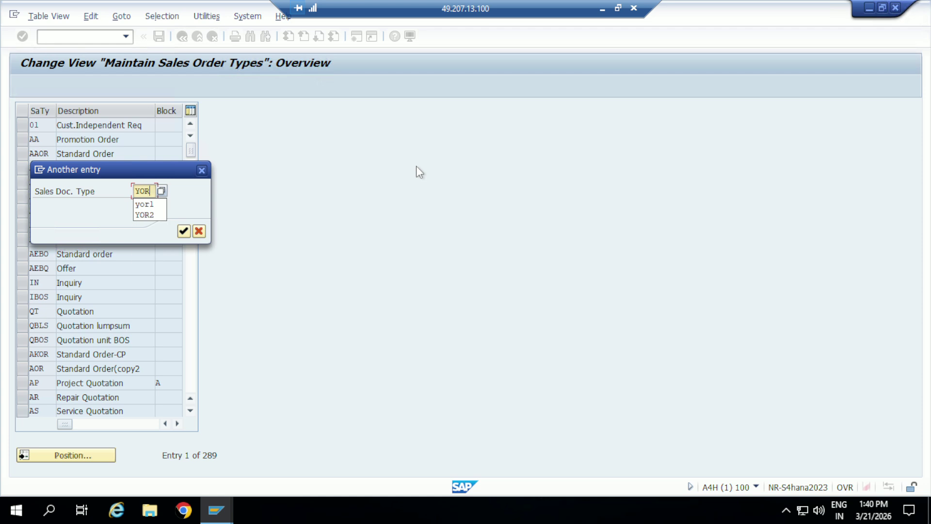
click(152, 205)
click(184, 231)
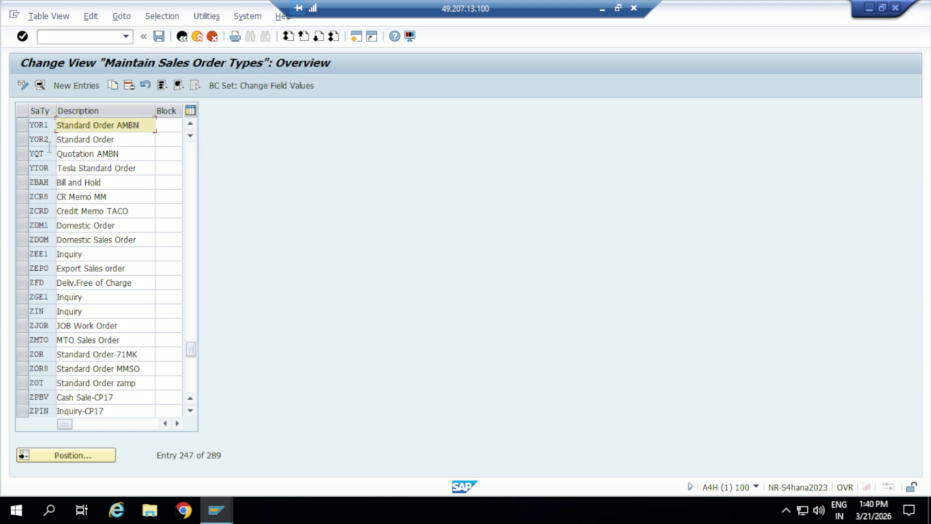
Step: Open the details of sales document type YOR1 to examine its settings, and return to the overview
click(21, 126)
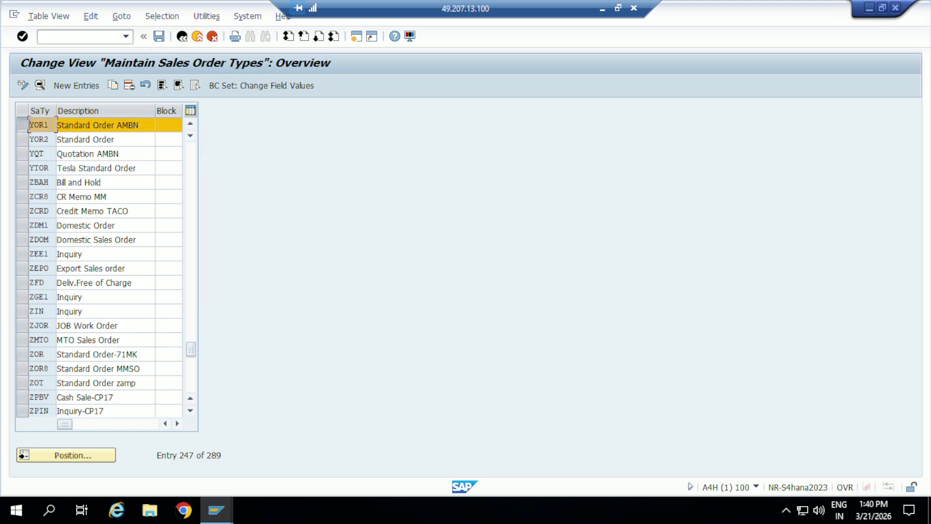
double_click(45, 127)
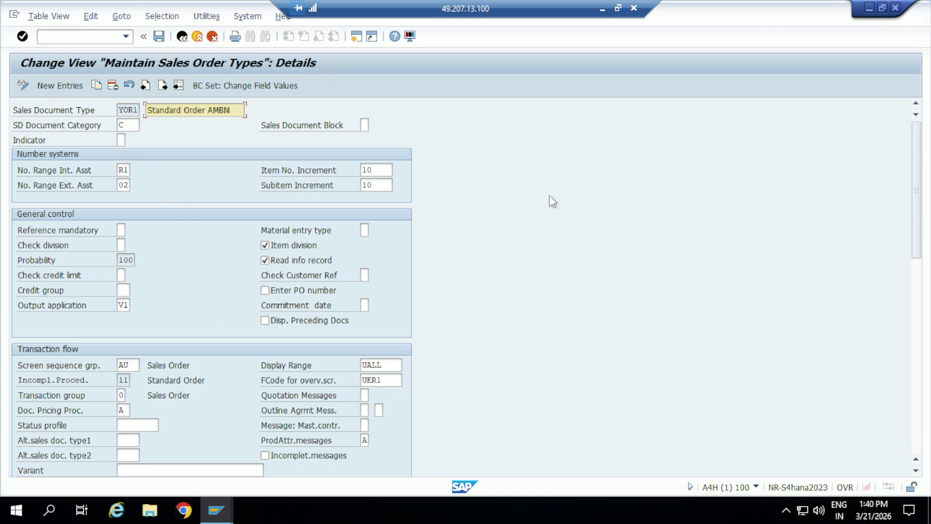
mouse_move(920, 140)
mouse_down()
mouse_move(930, 307)
mouse_move(929, 138)
mouse_up()
click(181, 37)
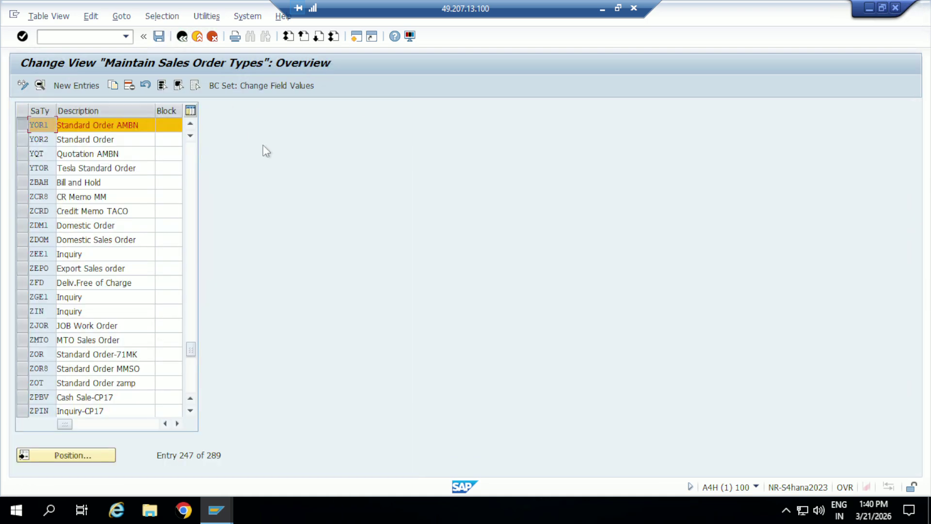
Step: Open the details of sales document type YOR2, examine its general control, transaction flow, shipping and billing settings, and exit the transaction
click(19, 141)
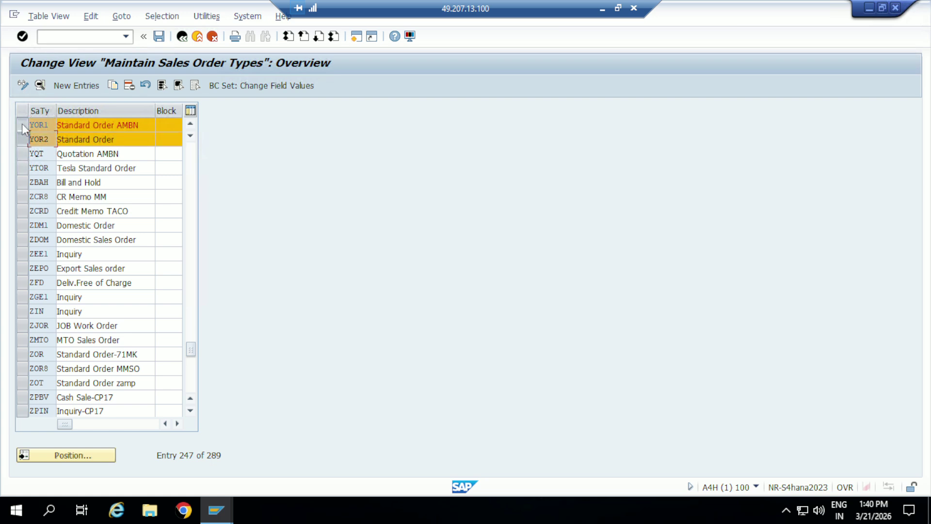
click(22, 125)
double_click(45, 138)
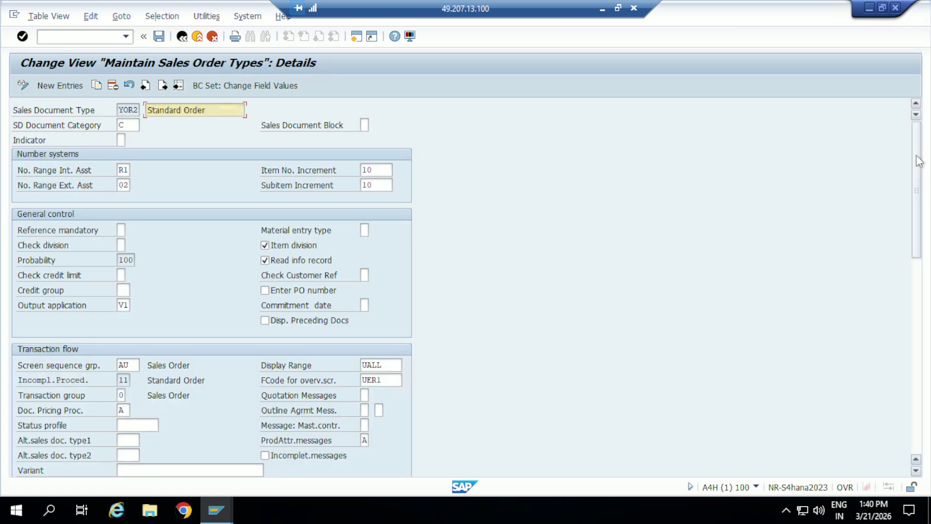
scroll(927, 189, down, 1)
scroll(927, 188, down, 6)
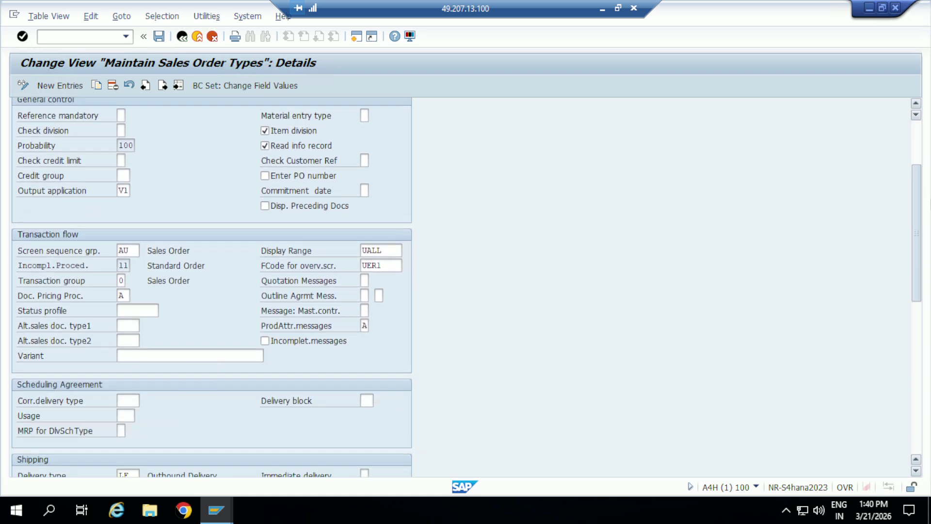
scroll(211, 286, down, 3)
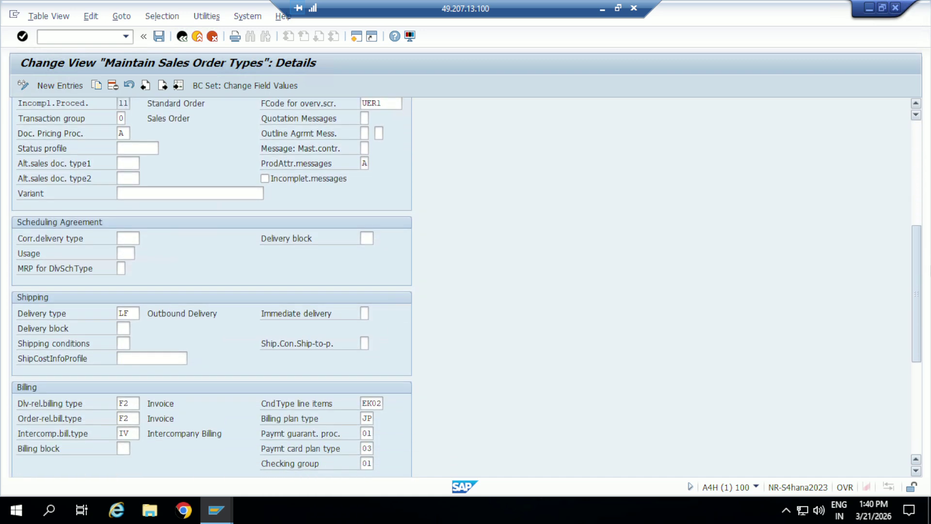
scroll(926, 183, down, 1)
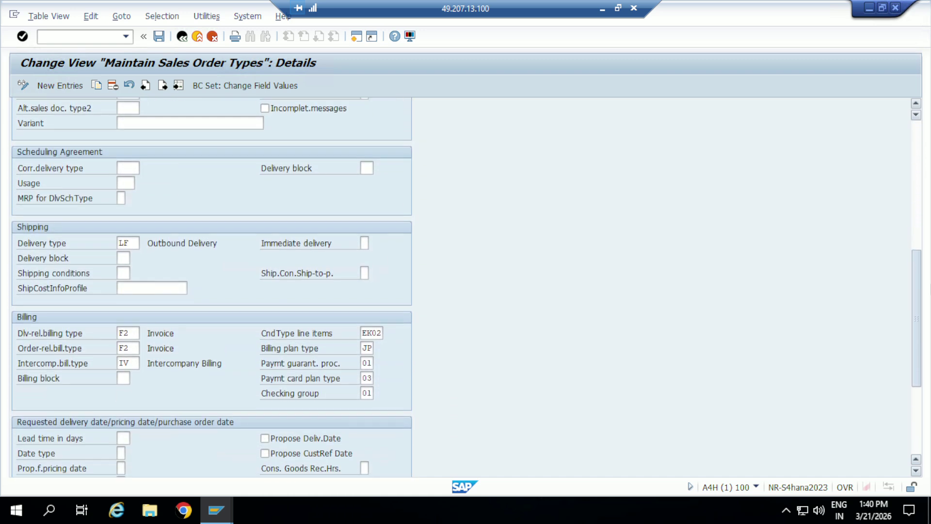
scroll(927, 183, up, 6)
scroll(926, 183, up, 3)
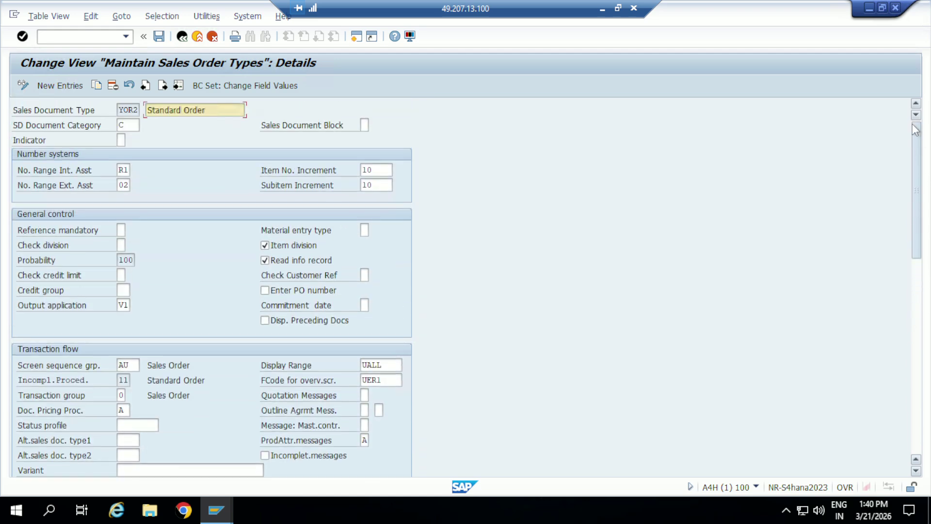
click(182, 37)
click(182, 37)
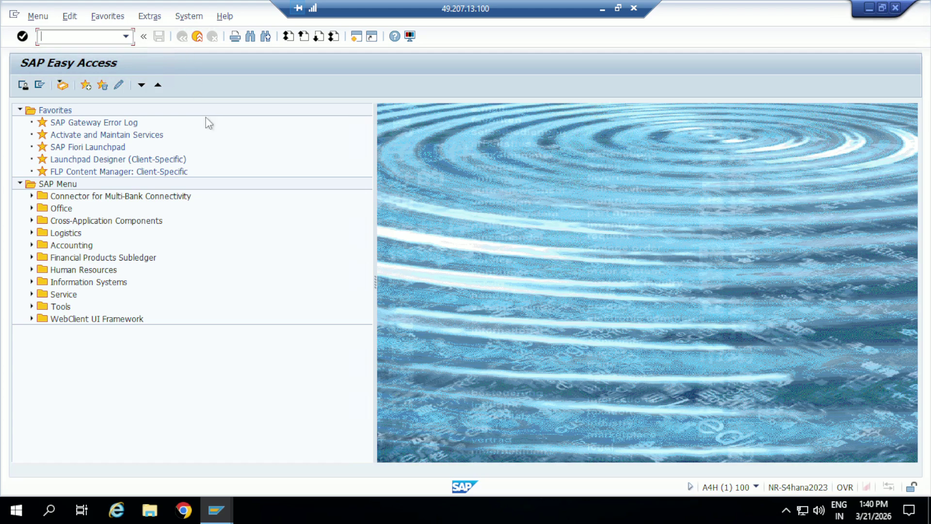
Step: Start sales order creation with transaction VA01 and open a new order of type YOR2
text(VA01)
key(Return)
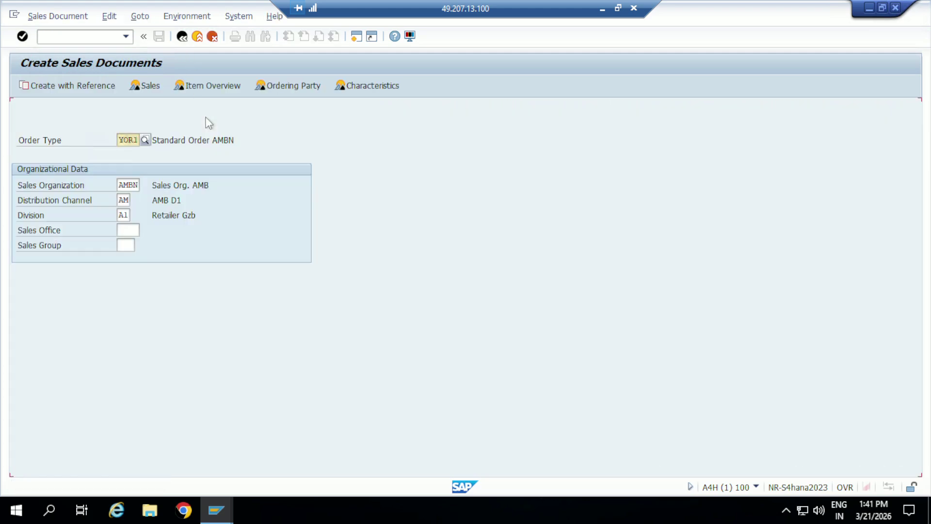
click(137, 140)
key(BackSpace)
text(2)
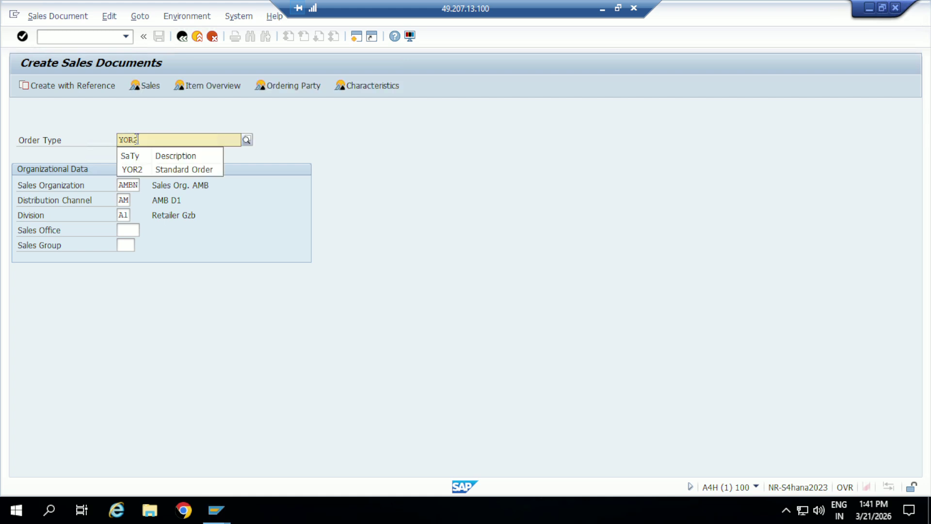
click(140, 169)
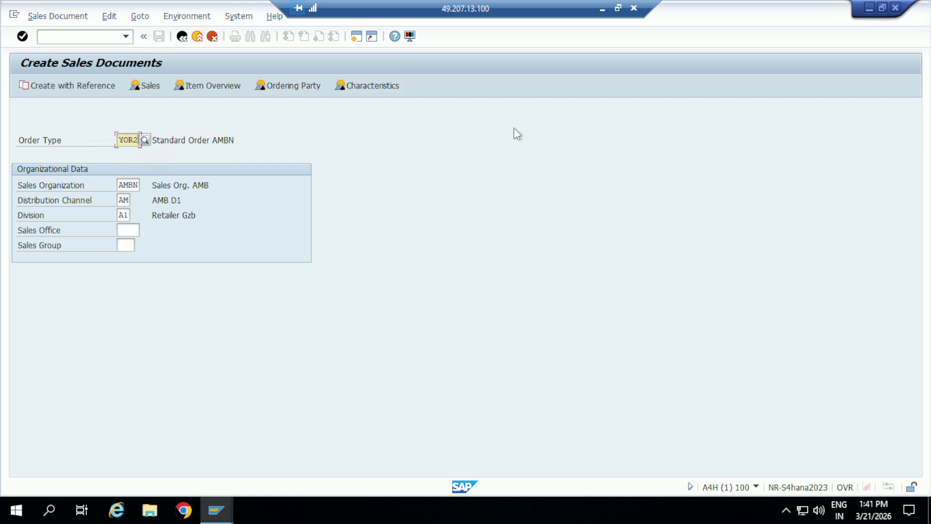
key(Return)
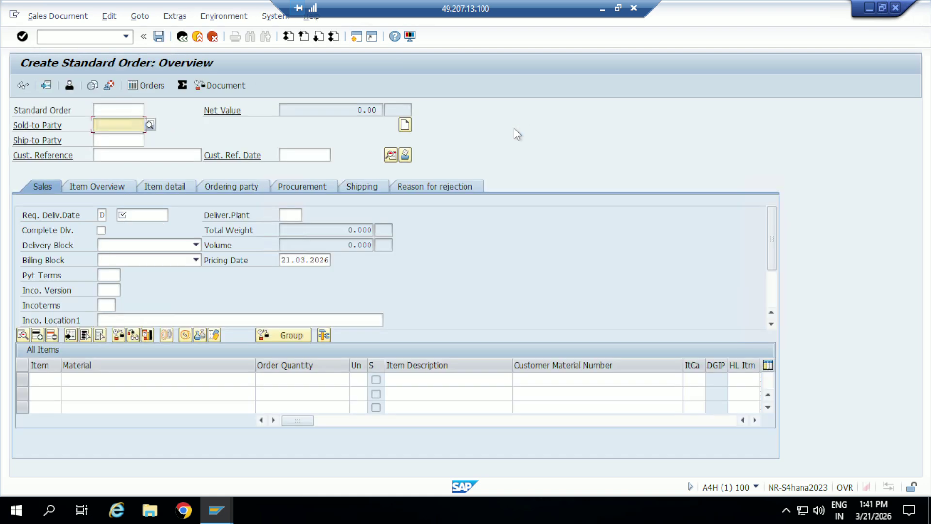
Step: Enter the RKJ PVT LTD customer without a postal code as sold-to party, a customer reference number, and requested delivery date 21.03.2026
text(CU)
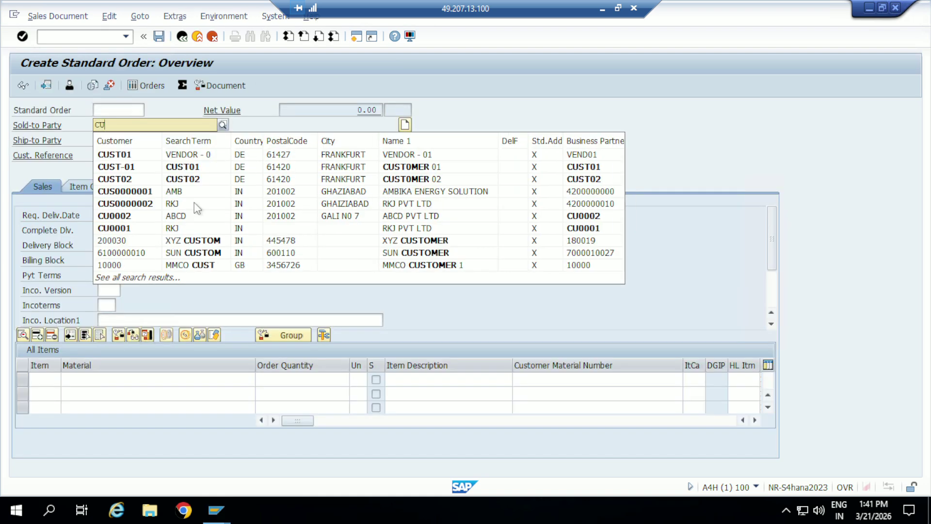
click(135, 227)
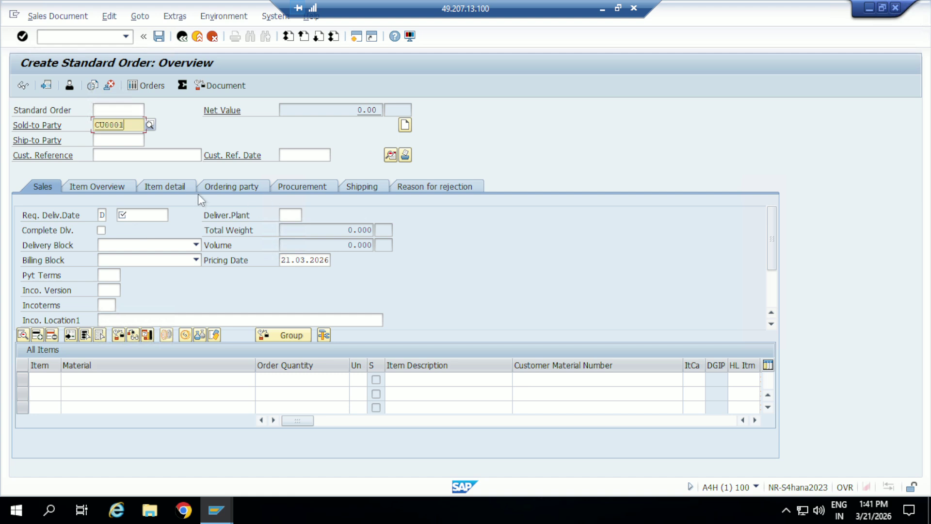
click(129, 155)
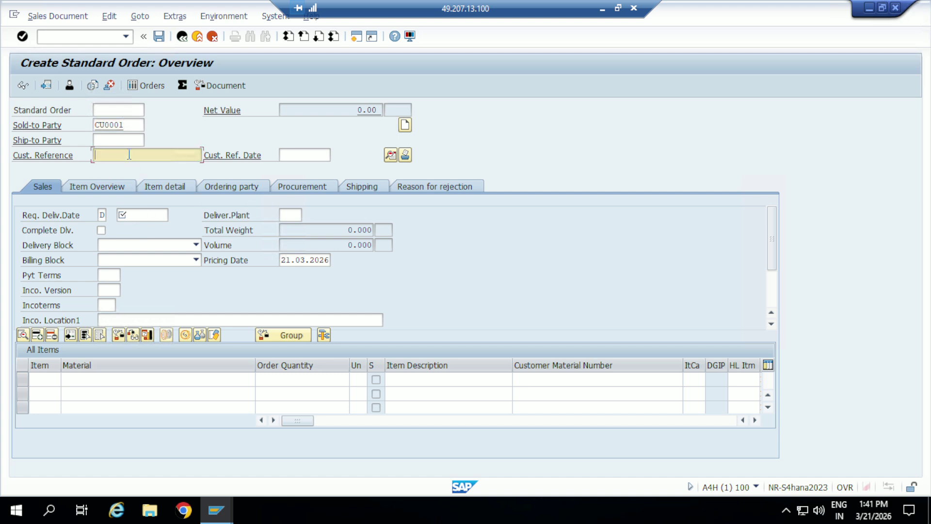
text(3432434)
click(138, 214)
click(173, 214)
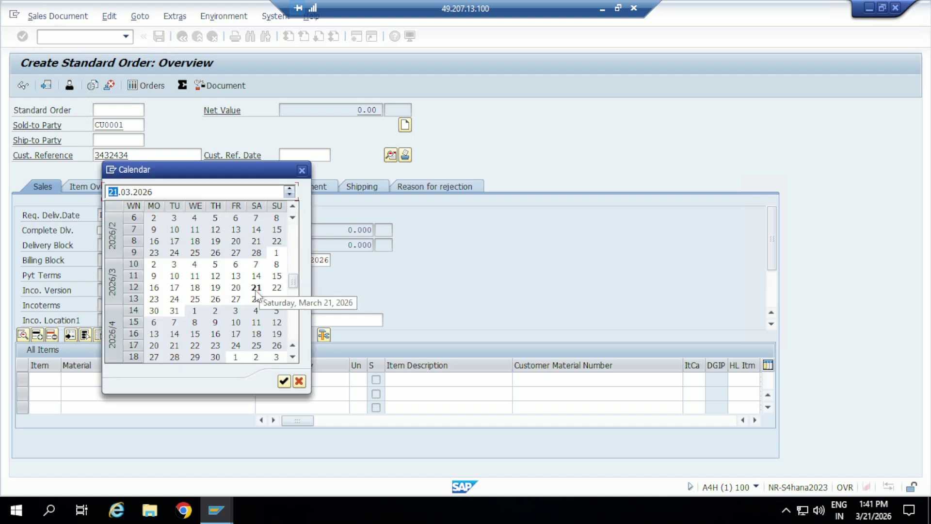
double_click(256, 288)
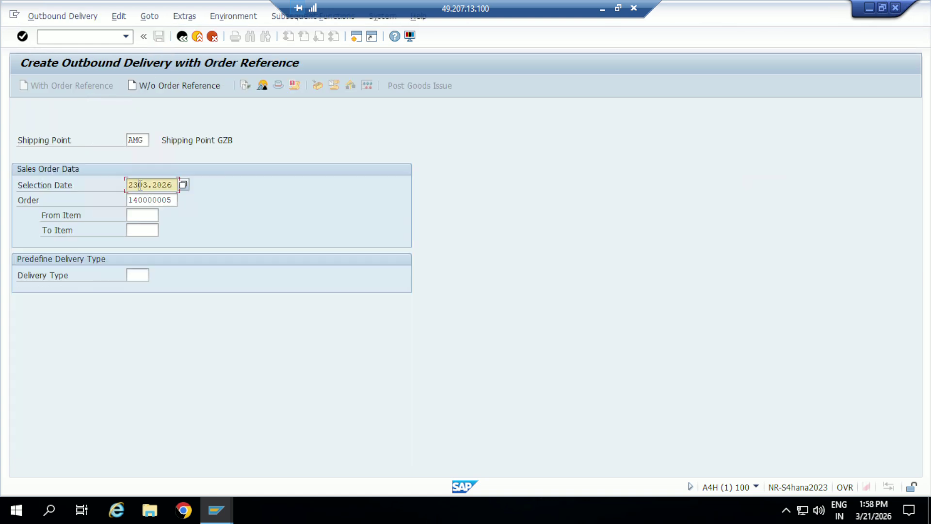
Step: Create the sales order's outbound delivery for selection date 23.03.2026, set the picked quantity of FGN000001 to 10, and save it
key(Return)
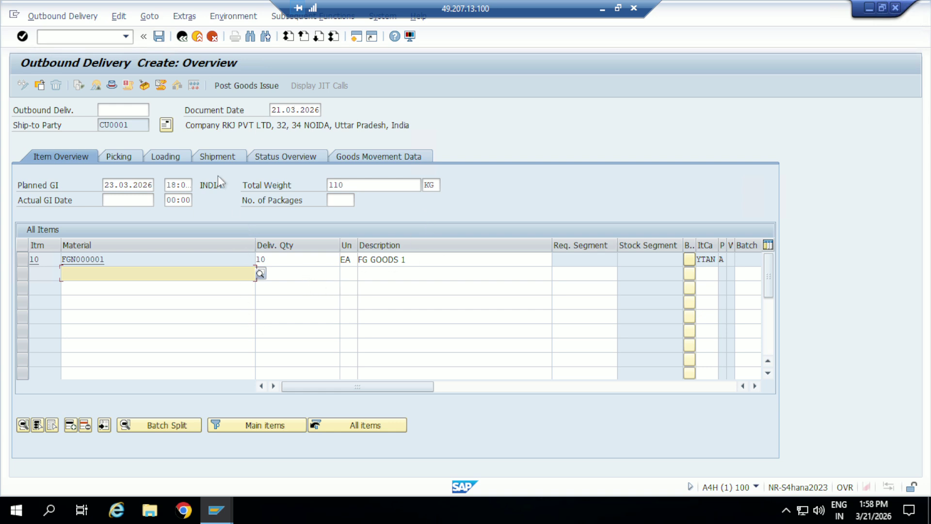
click(129, 156)
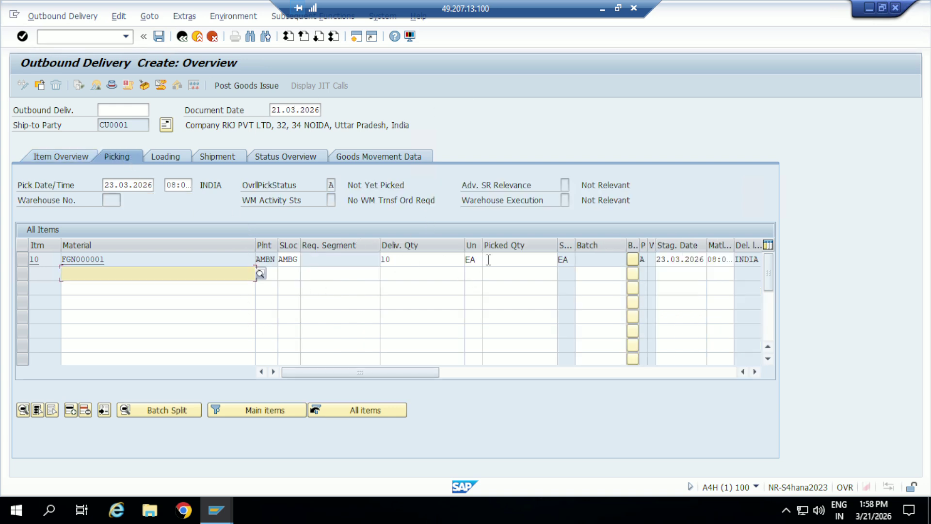
click(509, 258)
text(10)
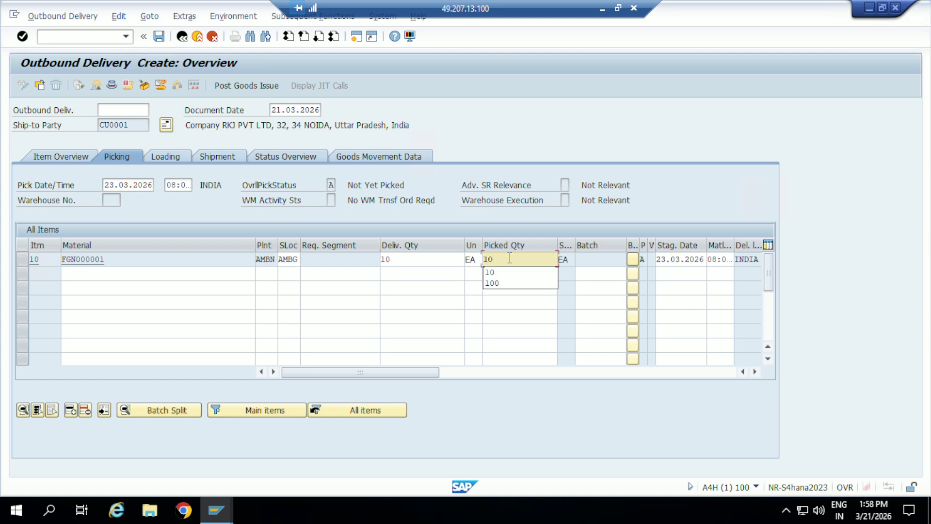
key(Tab)
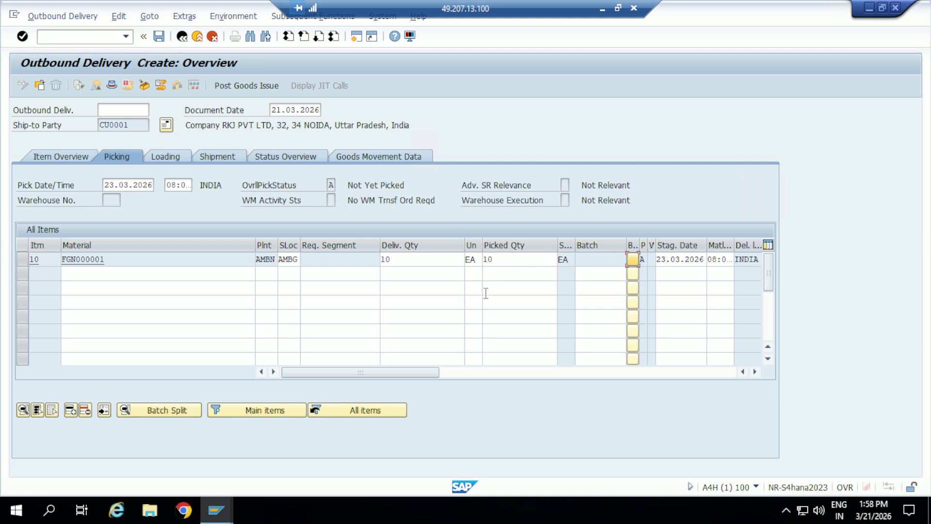
click(162, 40)
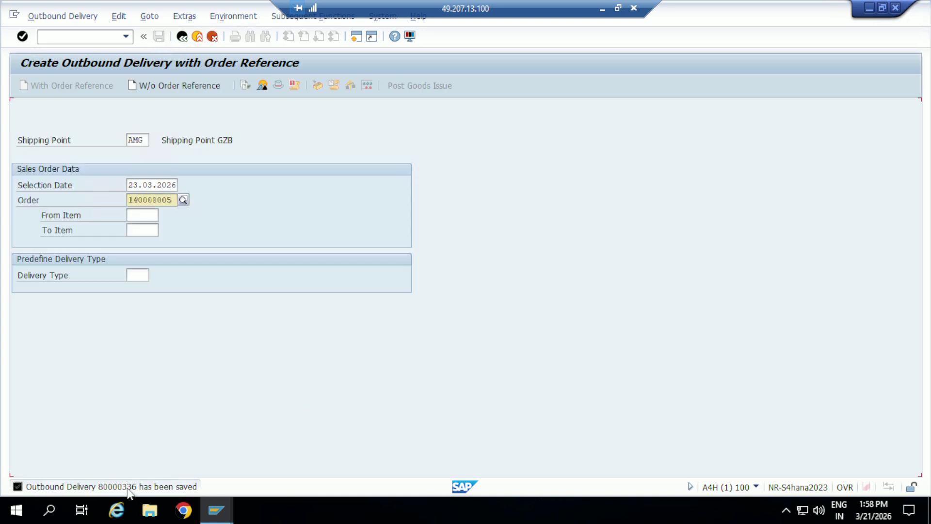
Step: Leave delivery creation and open the saved outbound delivery for changing with transaction VL02N
click(183, 37)
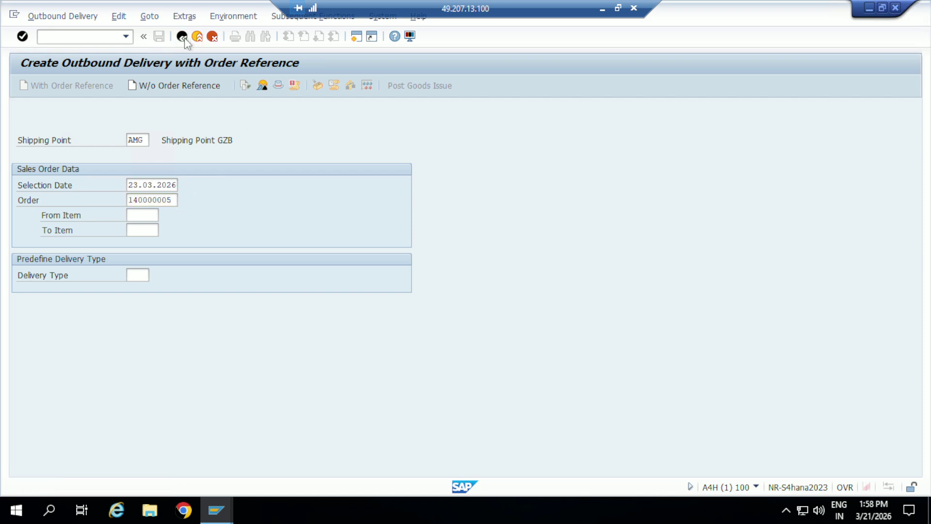
text(V)
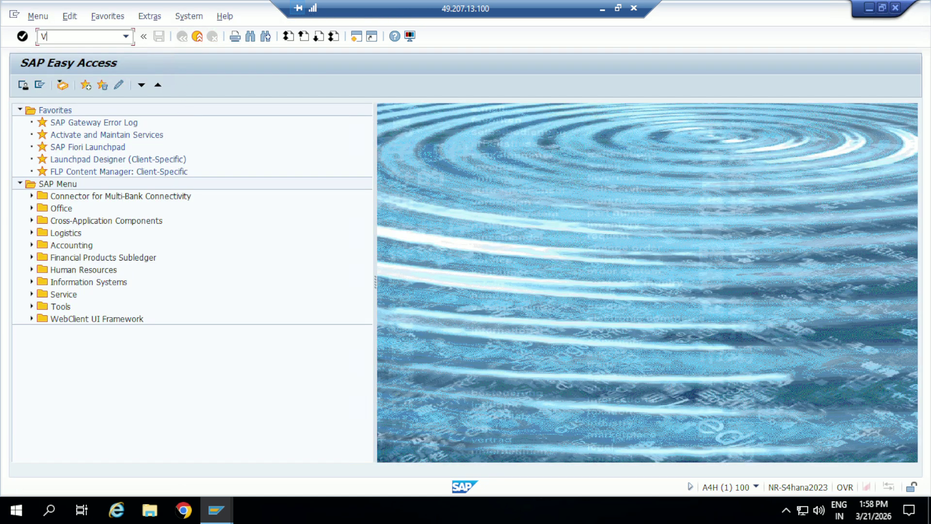
text(L02N)
key(Return)
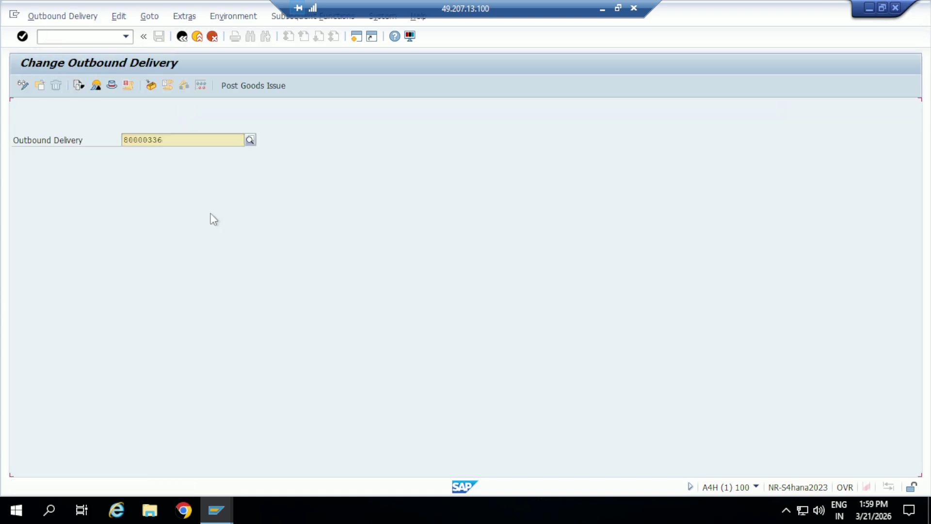
key(Return)
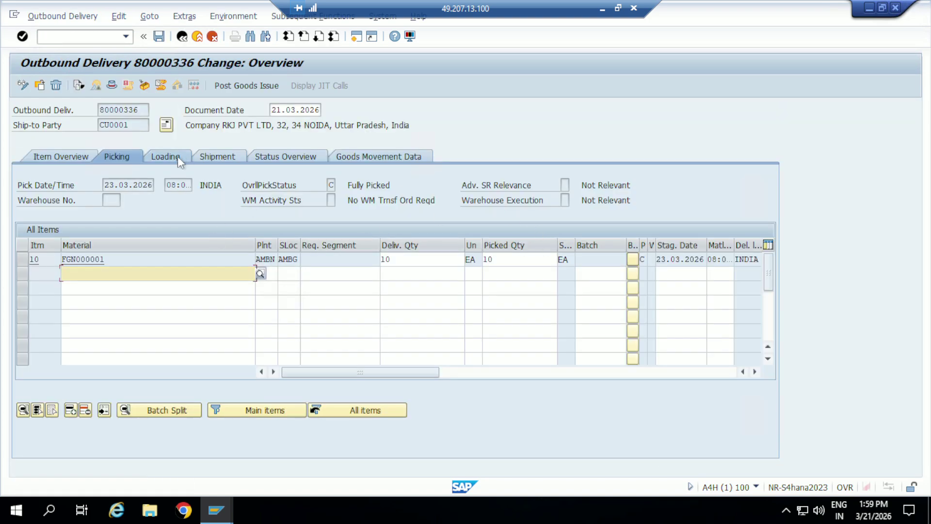
Step: Review the delivery's loading data, shipment data and status overview, and return to the initial delivery selection
click(163, 156)
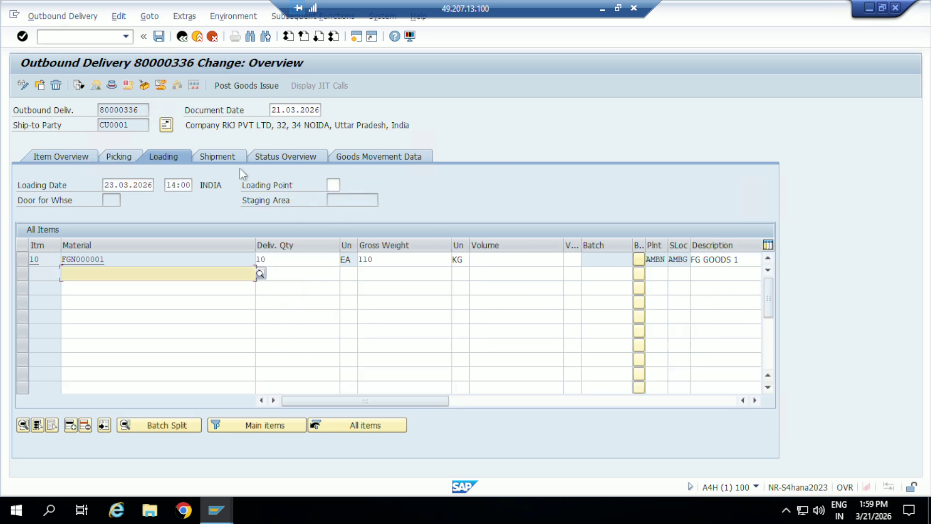
click(231, 156)
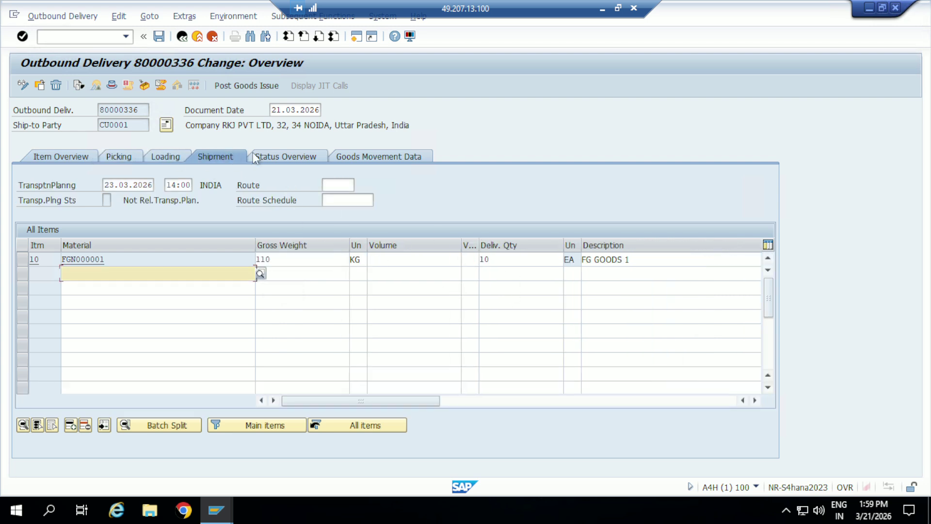
click(271, 154)
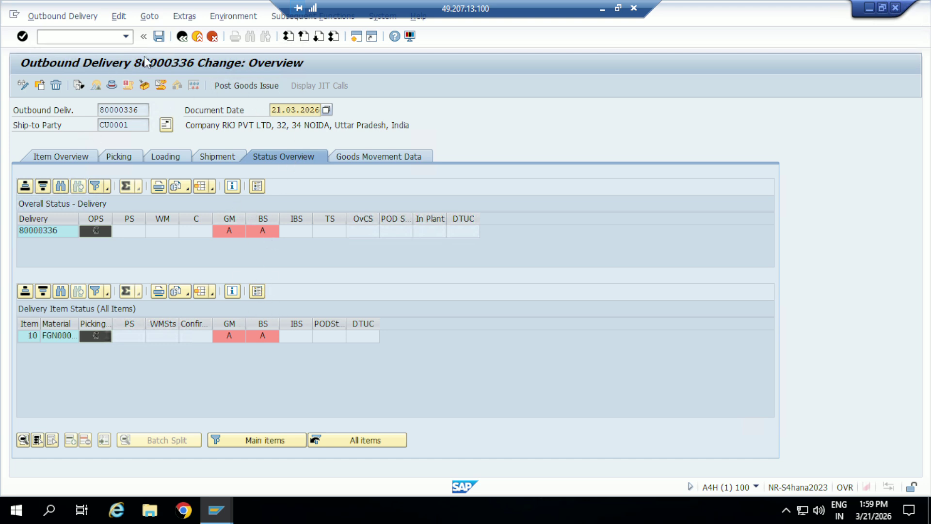
click(183, 36)
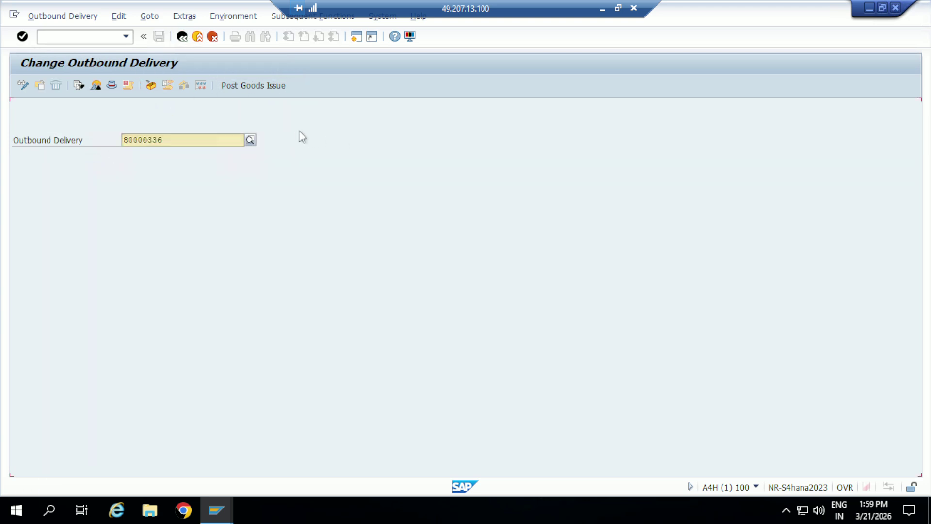
Step: Reopen the outbound delivery, show its item overview, and post the goods issue
key(Return)
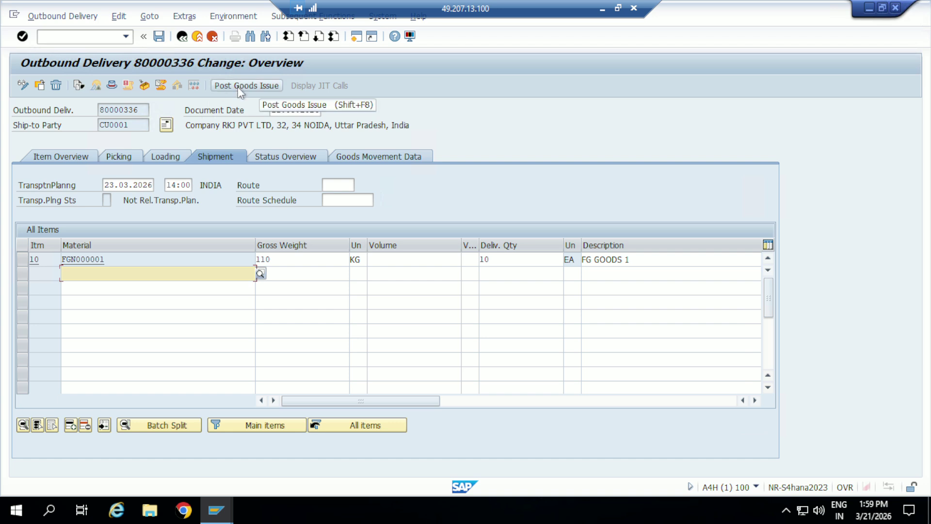
click(71, 153)
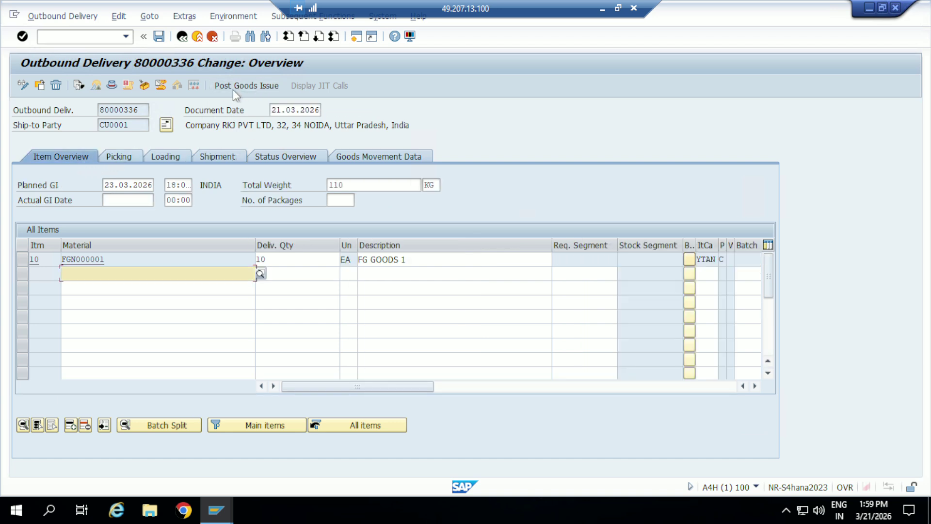
click(249, 86)
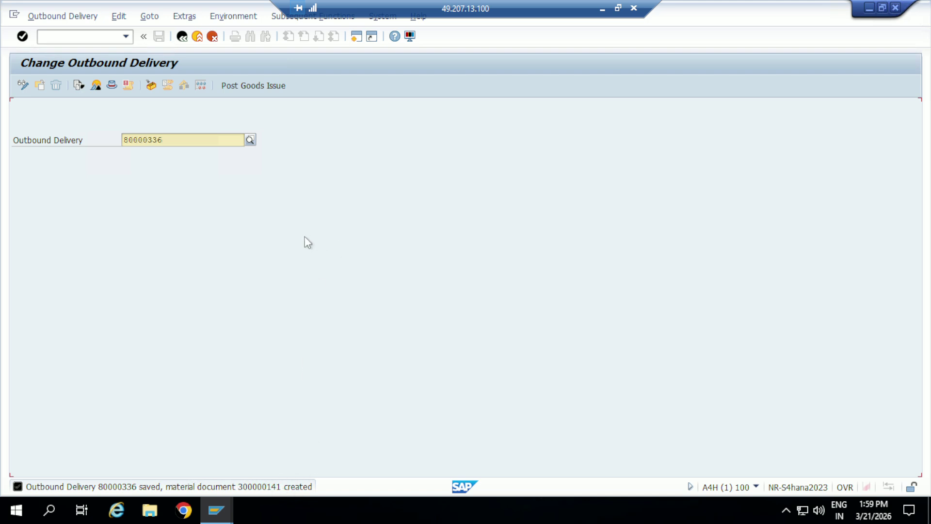
Step: Reopen the delivery, display its document flow, and view the flow as a network graphic
key(Return)
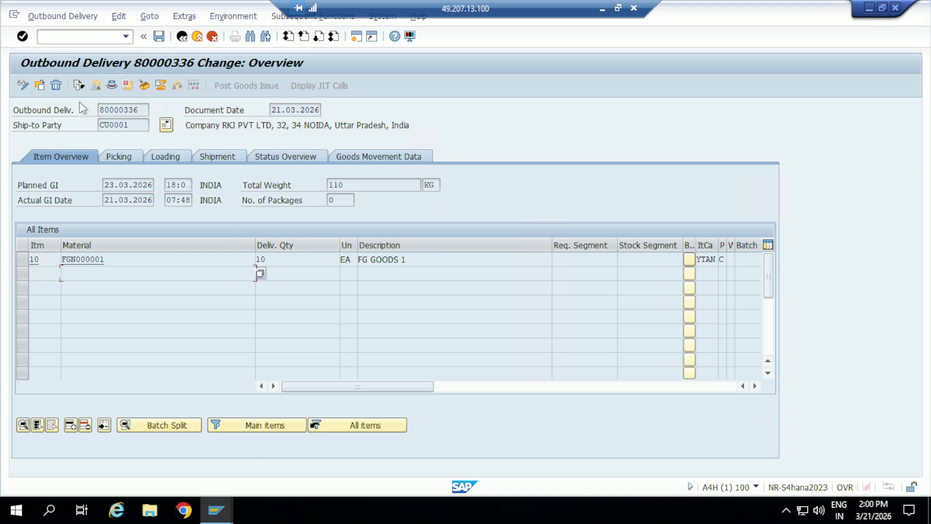
click(79, 87)
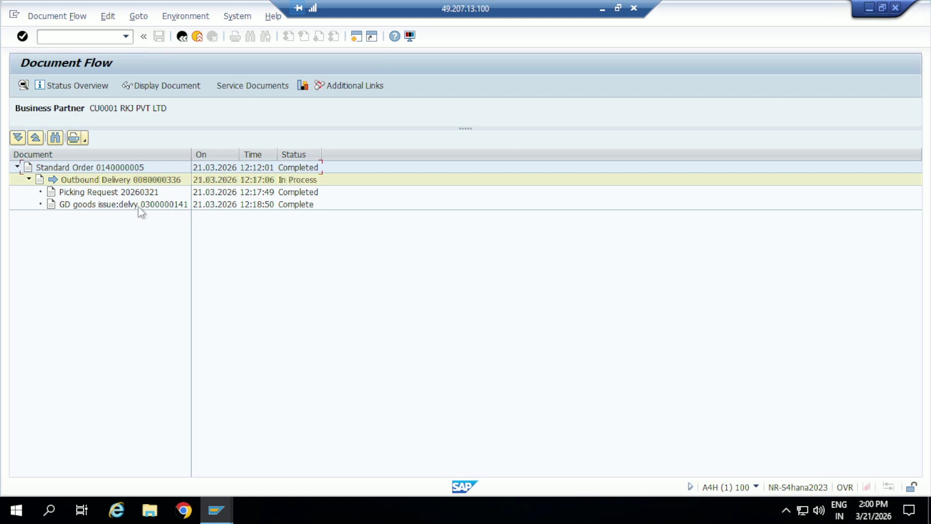
click(302, 85)
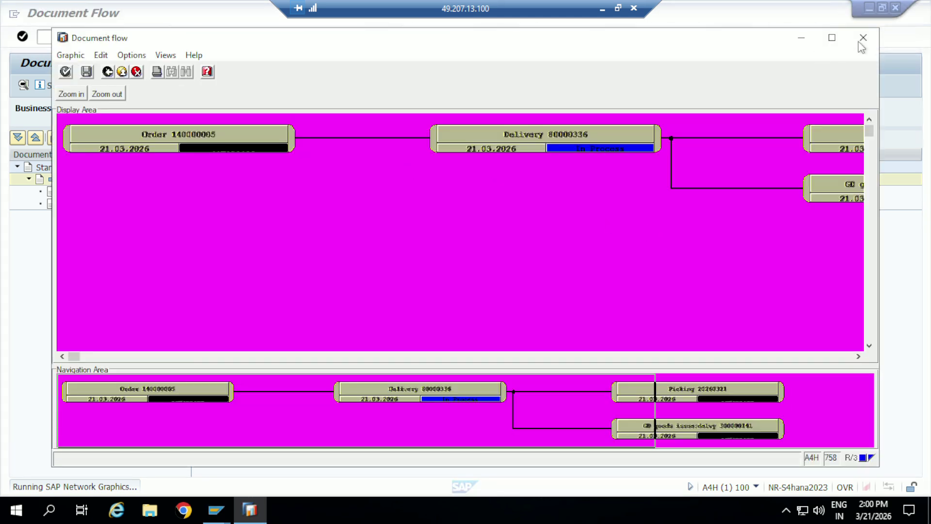
Step: Enlarge the document flow network graphic, adjust its zoom to show every linked document, and close it
click(832, 37)
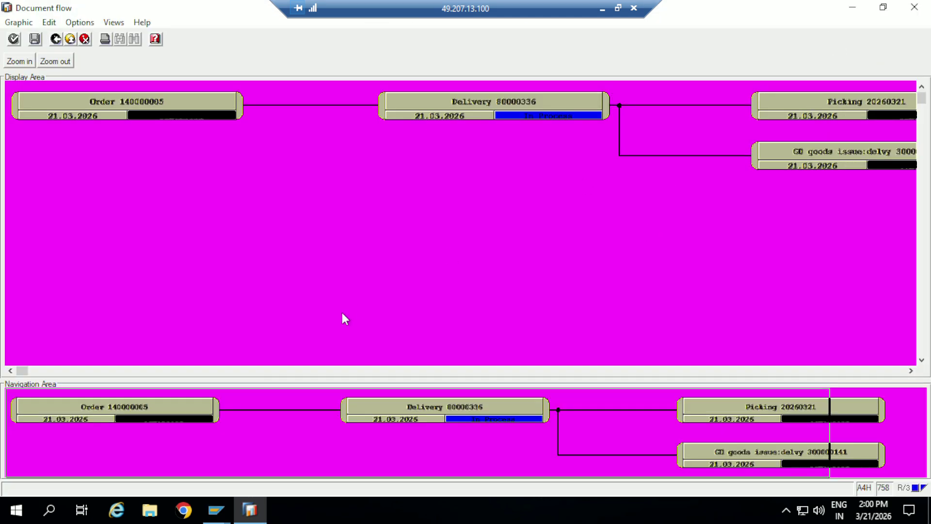
click(19, 61)
click(54, 61)
click(54, 61)
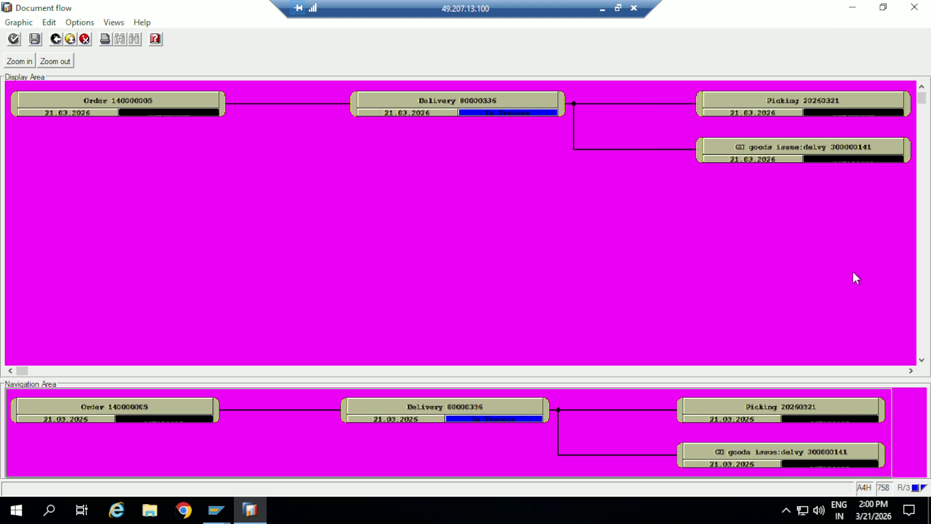
click(914, 8)
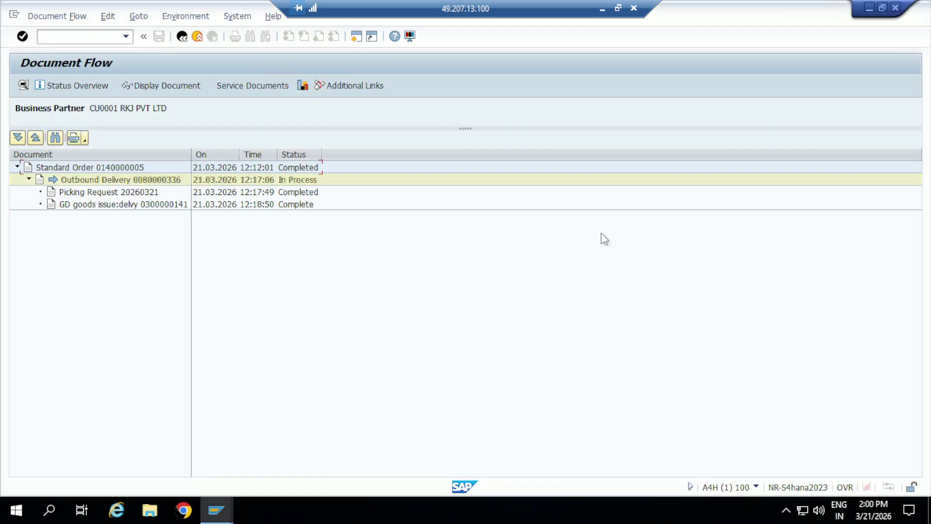
Step: Display the goods issue's material document, view its accounting document in entry and general ledger views, and return to the document flow
click(124, 206)
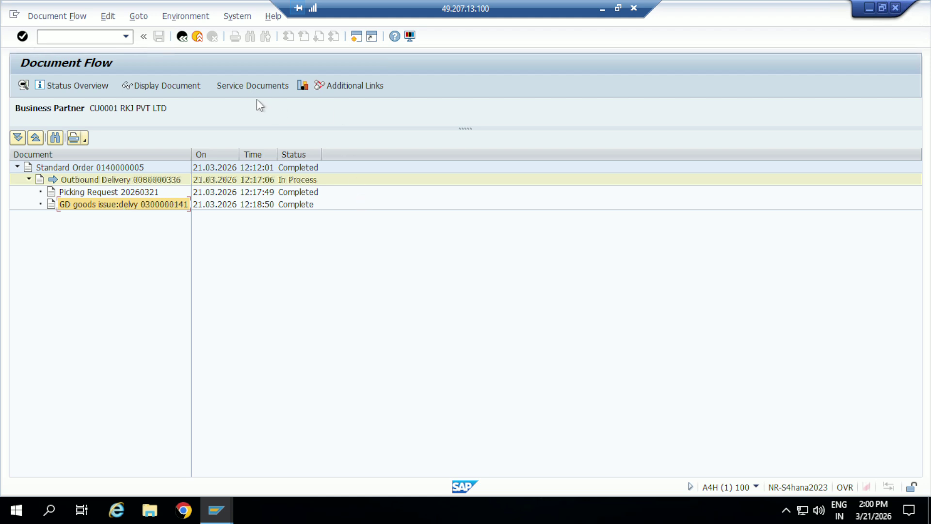
click(183, 83)
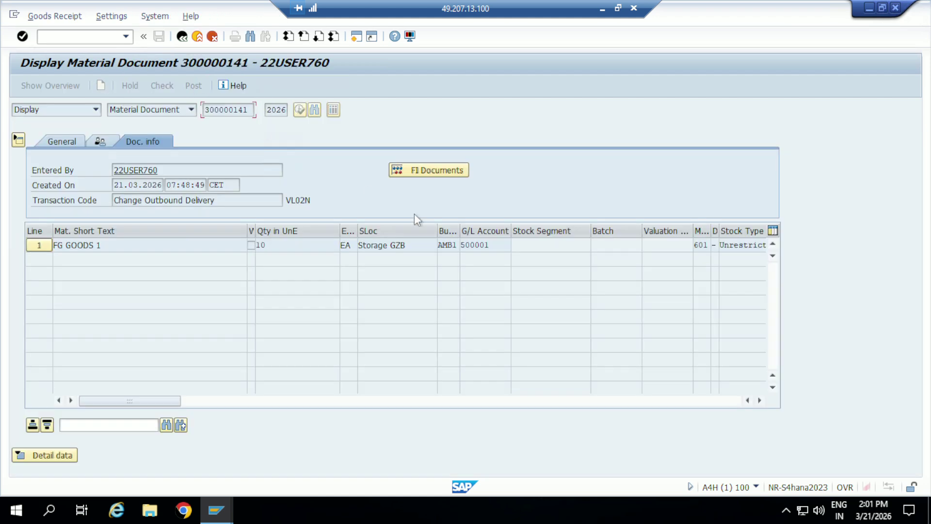
click(429, 170)
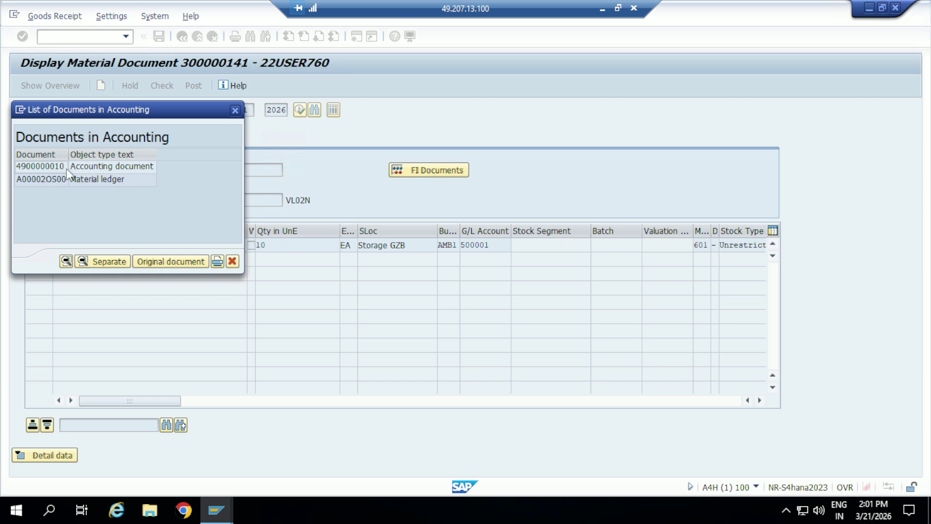
double_click(50, 165)
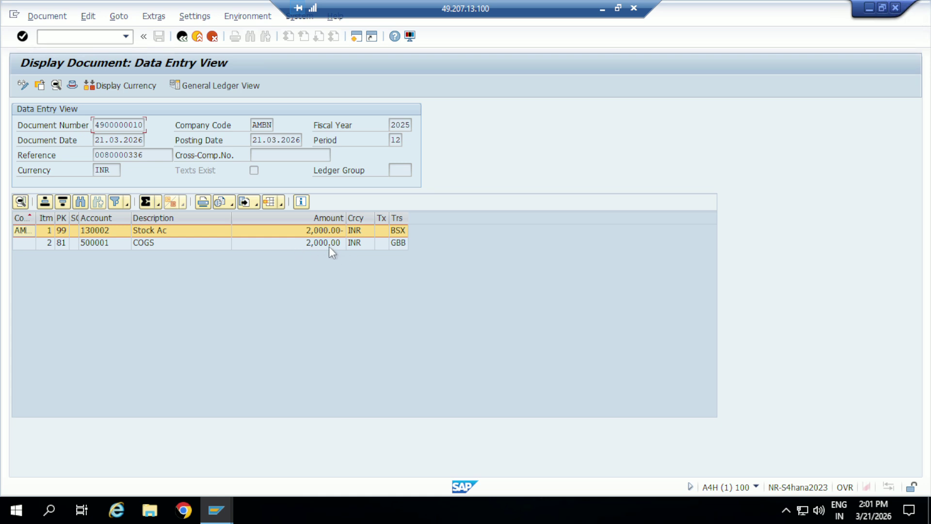
click(221, 86)
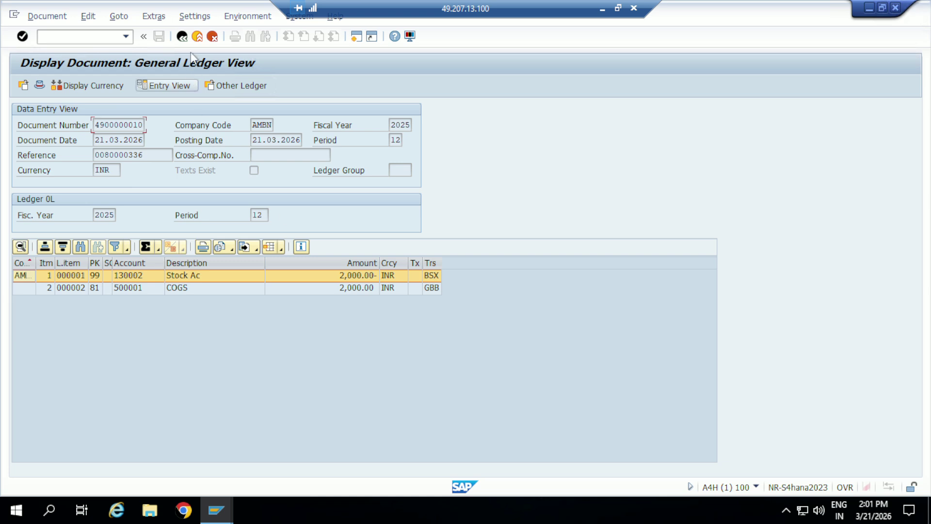
click(182, 37)
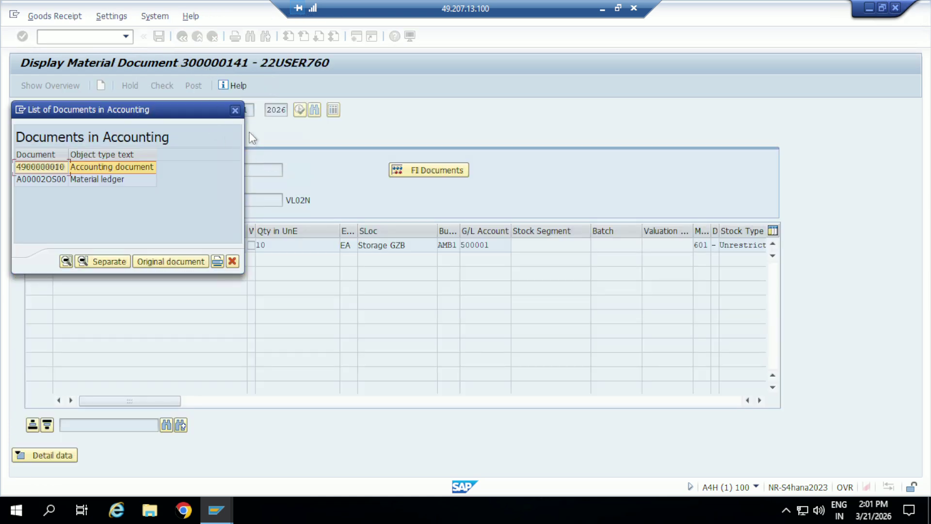
click(236, 111)
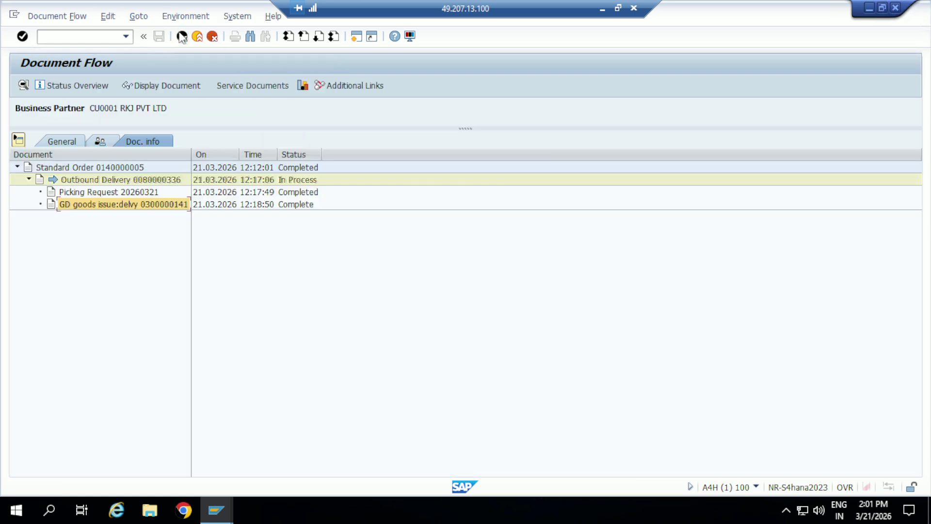
click(181, 36)
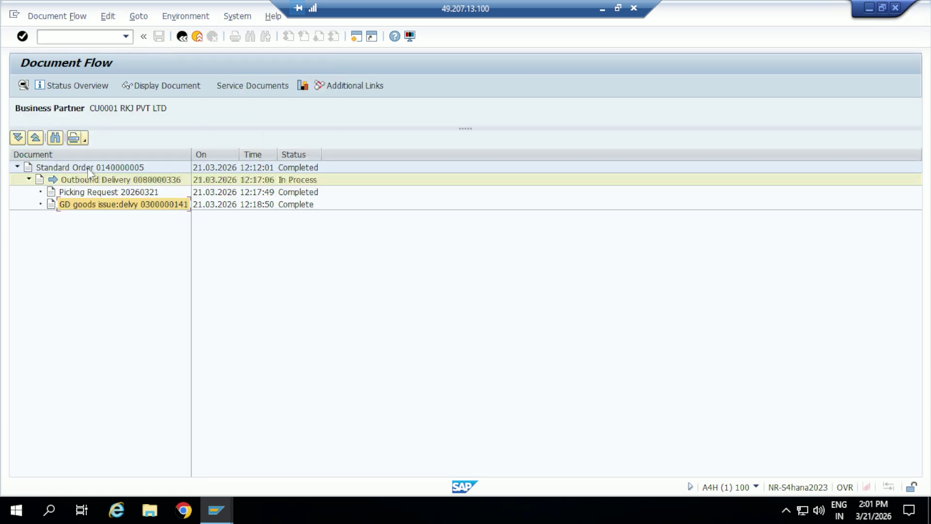
Step: Review the delivery's header details, try to display its packing data, and leave the delivery transaction
click(182, 38)
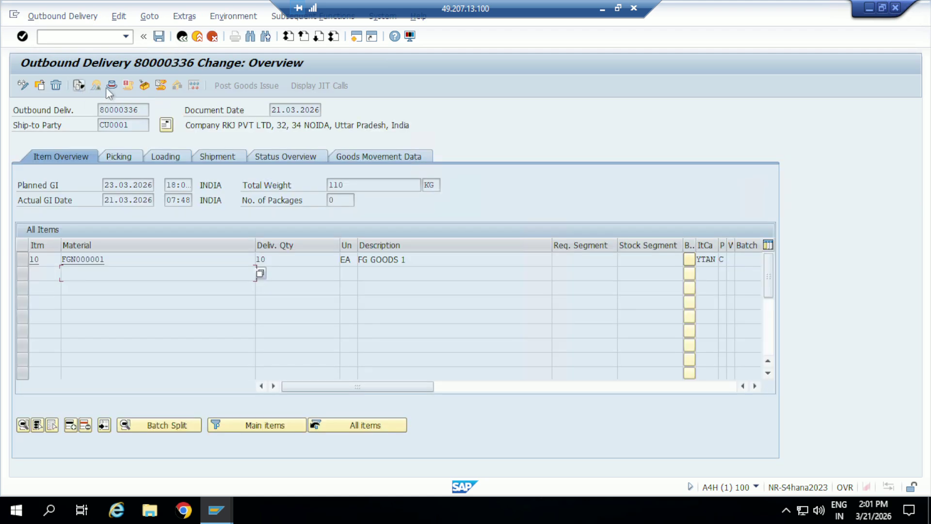
click(111, 86)
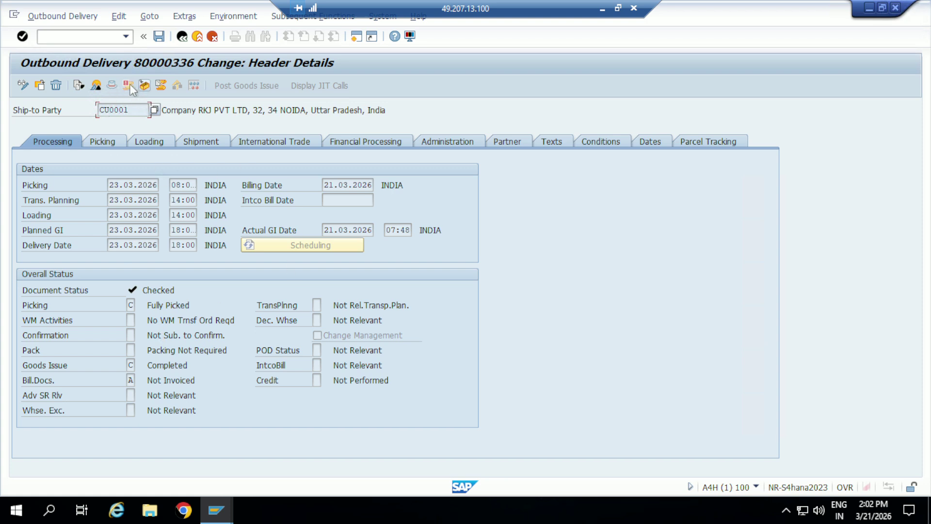
click(95, 86)
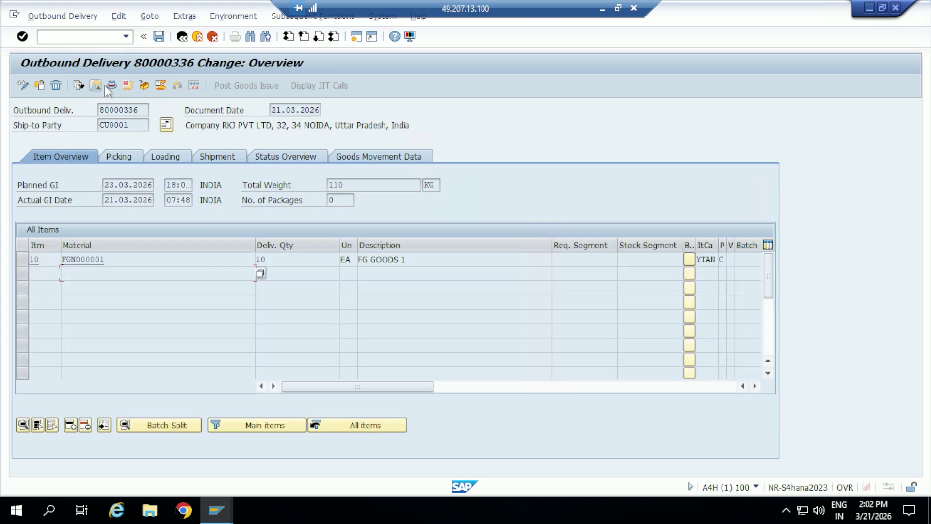
click(145, 87)
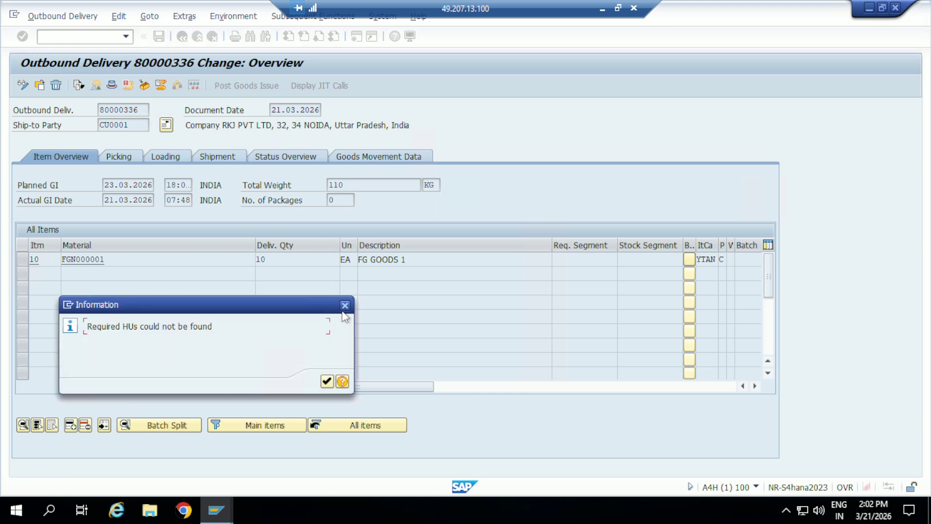
click(343, 307)
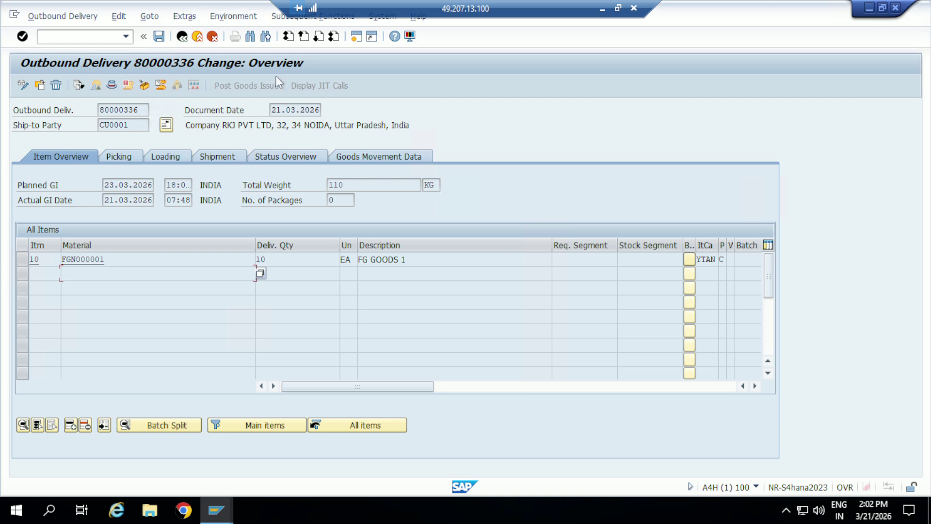
click(183, 37)
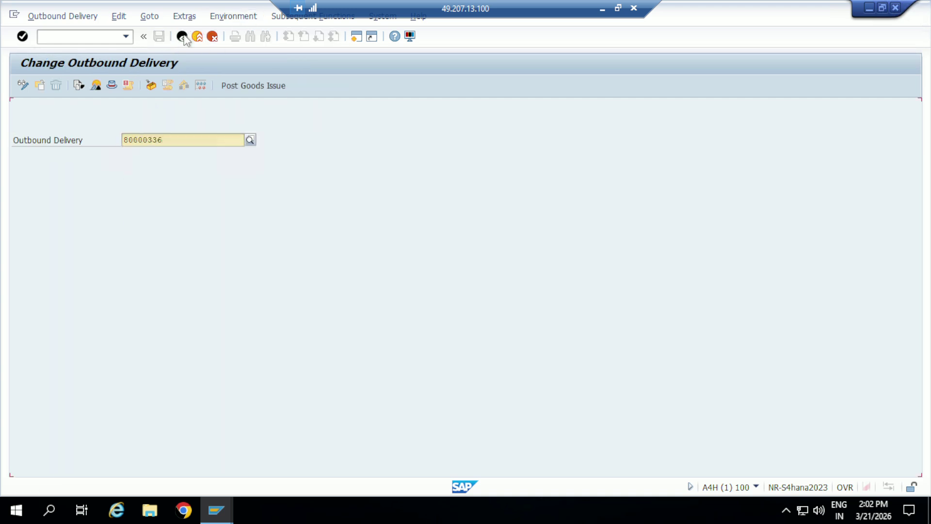
click(183, 37)
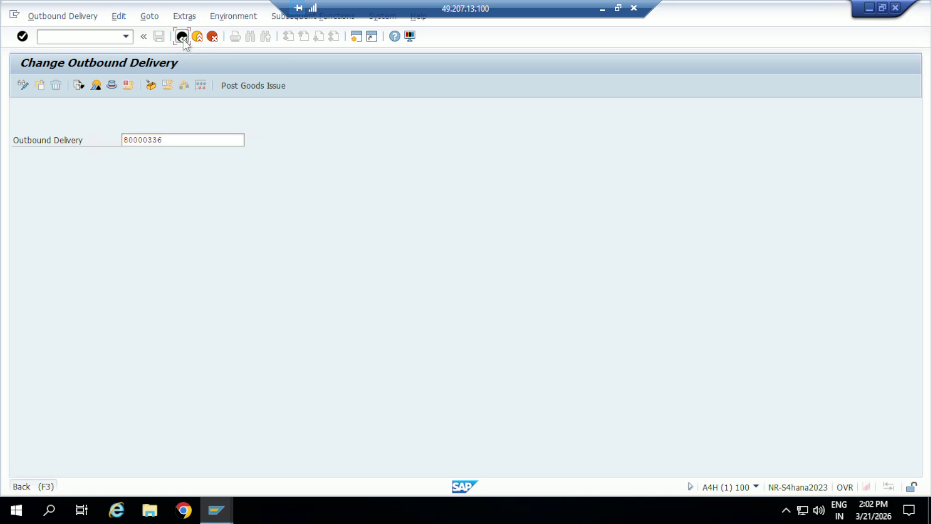
Step: Create an outbound delivery with transaction VL01N for the same customer's preceding sales order, and save it
text(VL)
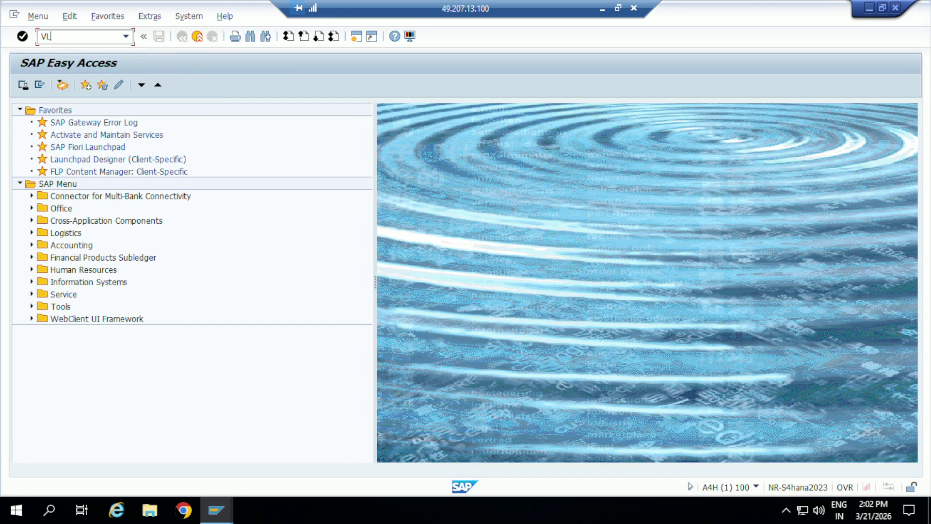
text(01N)
key(Return)
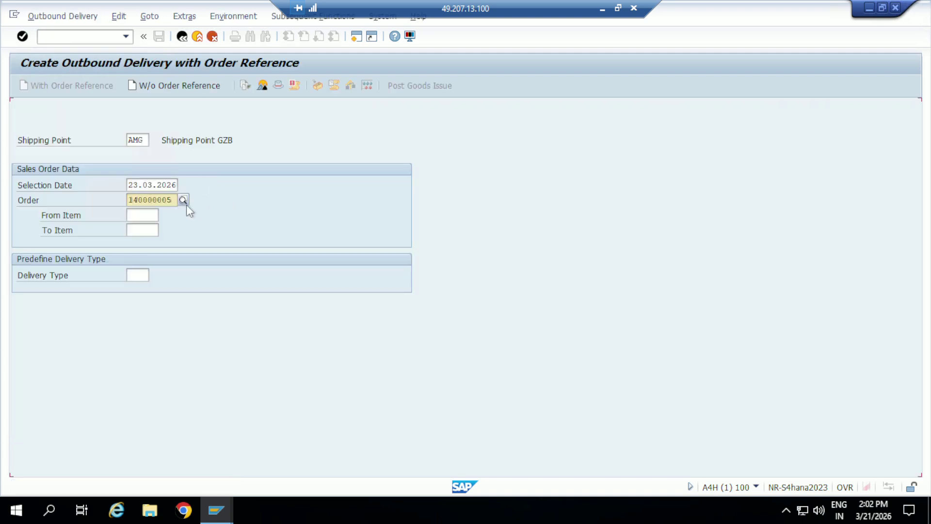
click(173, 199)
key(BackSpace)
text(4)
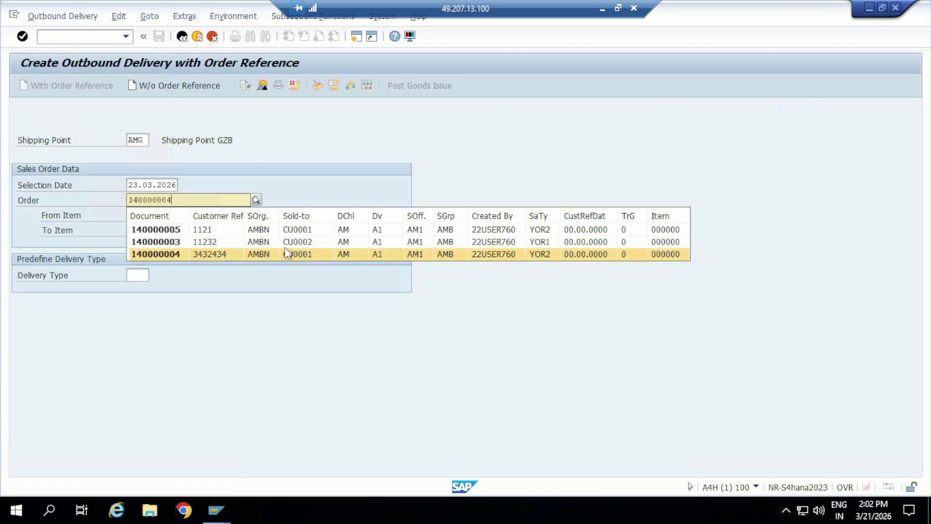
click(292, 253)
key(Return)
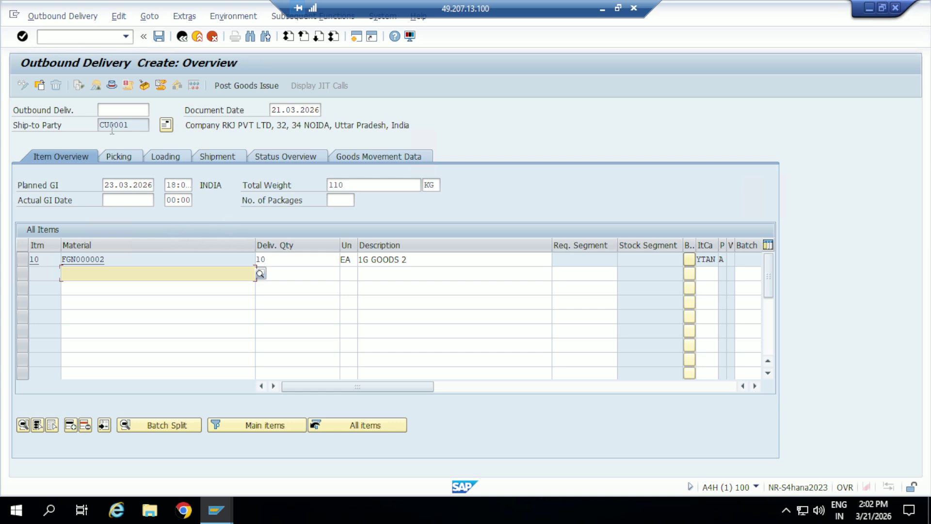
click(159, 37)
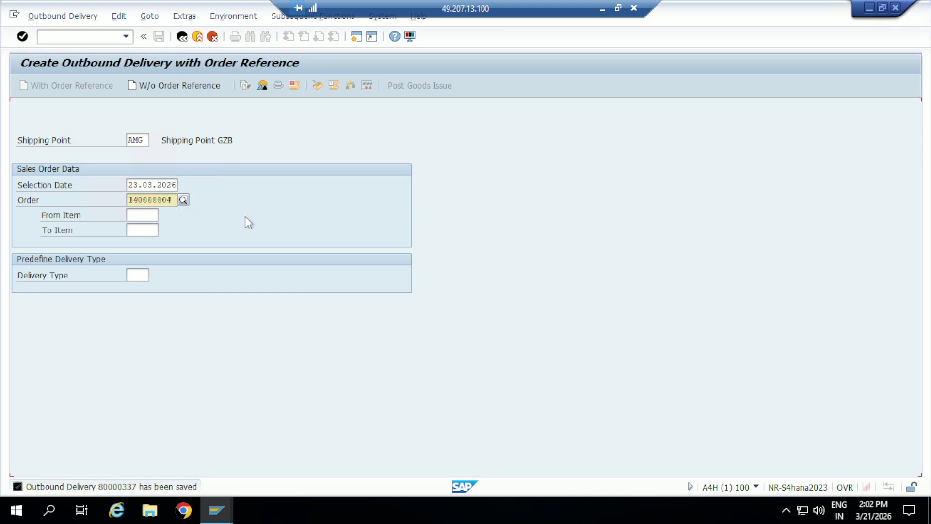
Step: Try to create another outbound delivery for the same sales order, and return from the log
key(Return)
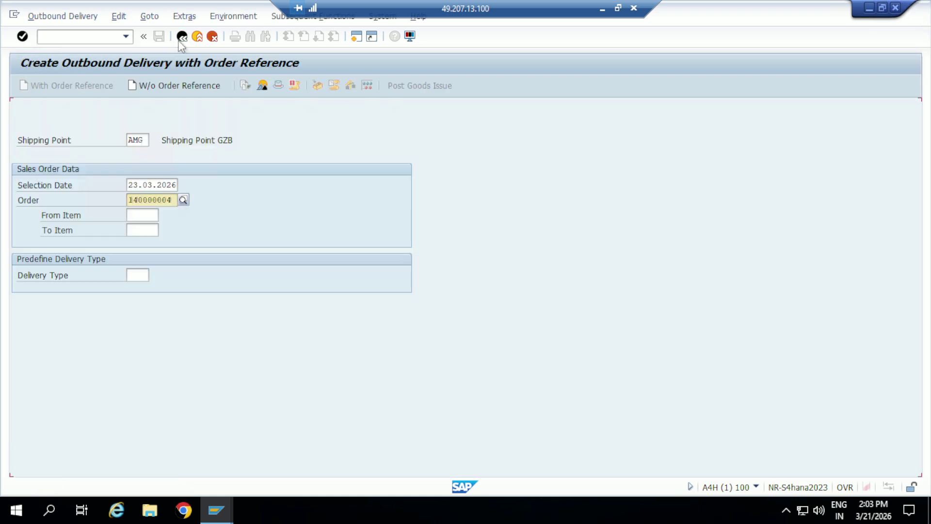
click(182, 38)
key(Return)
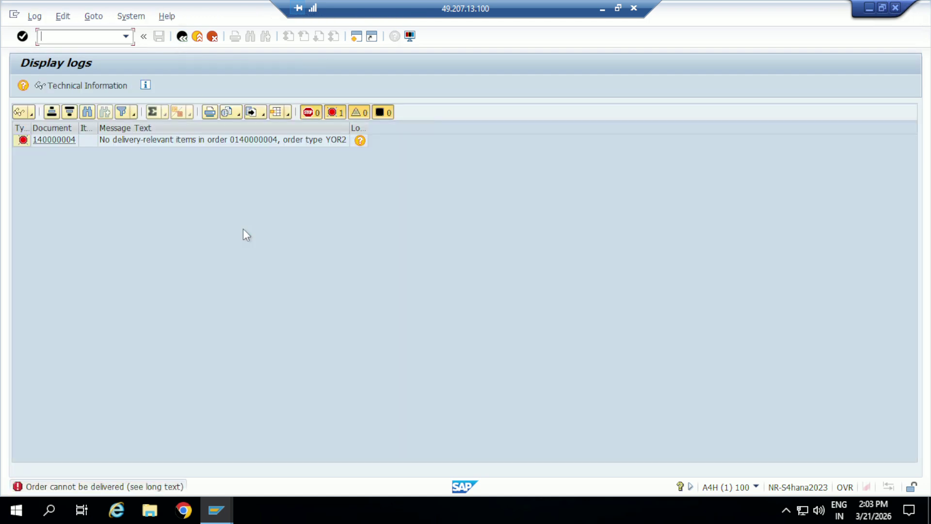
click(183, 36)
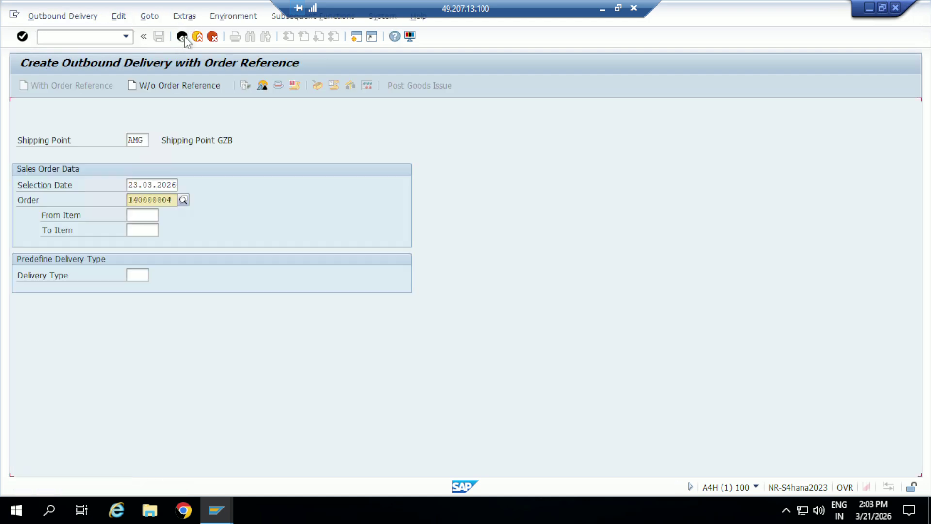
Step: Leave delivery creation and open the newly saved outbound delivery for changing with transaction VL02N
click(184, 38)
text(V)
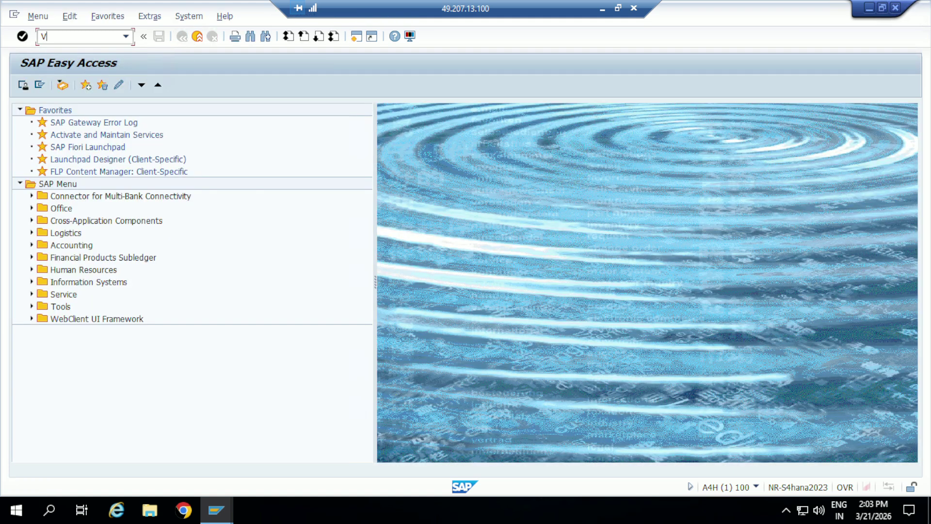
text(L02N)
key(Return)
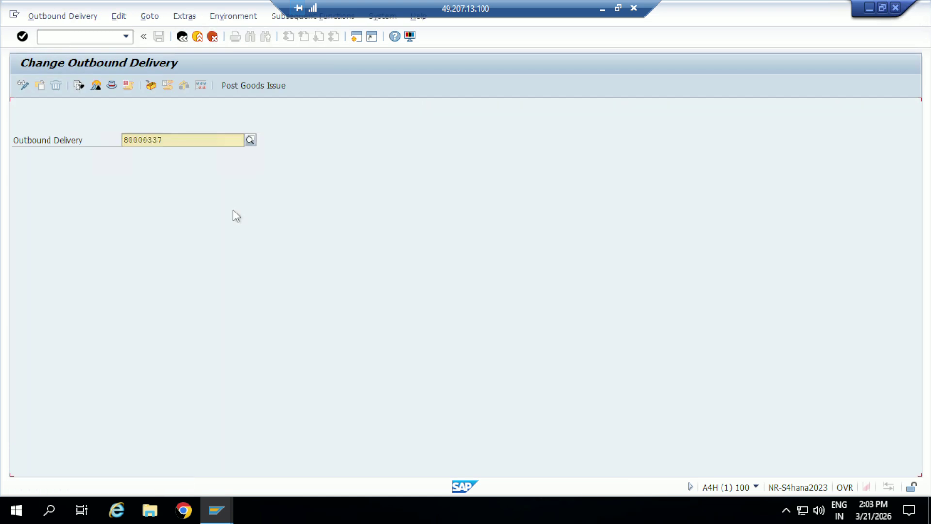
key(Return)
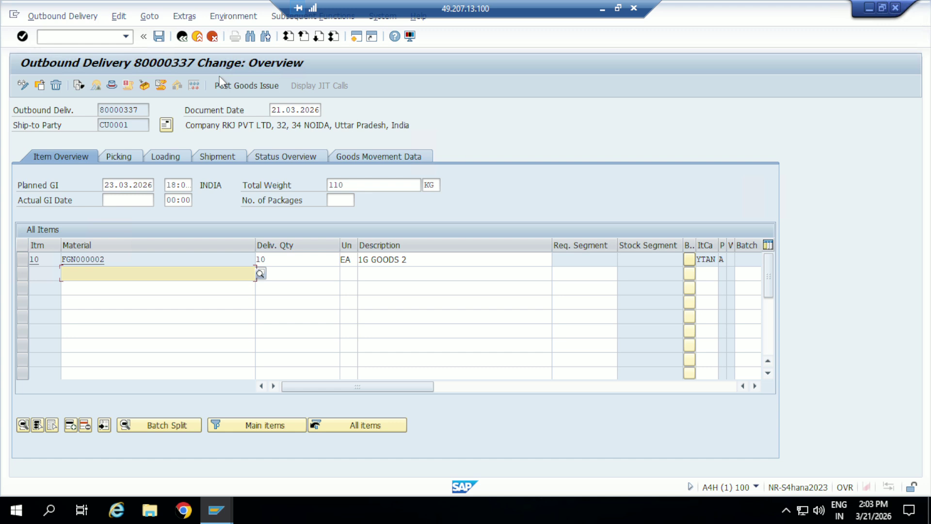
Step: Try to post the new delivery's goods issue before picking, and check its document flow
click(254, 89)
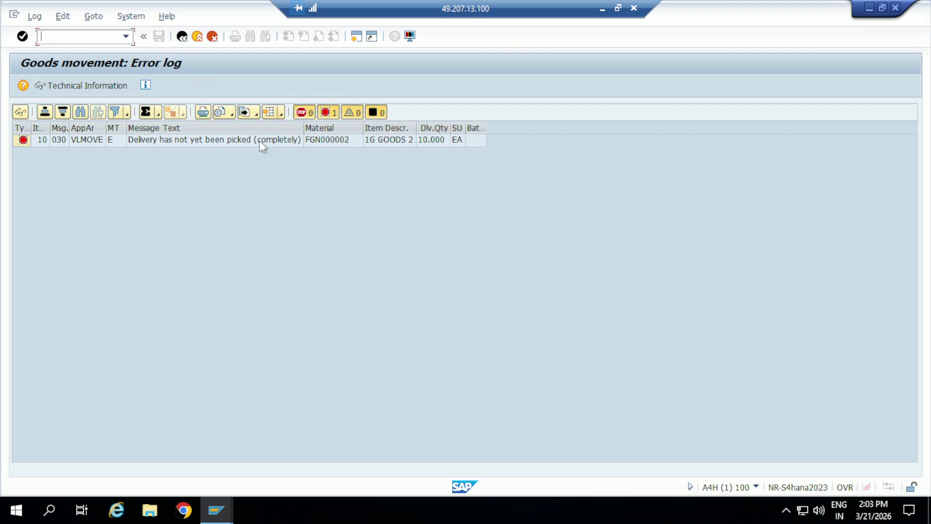
click(182, 36)
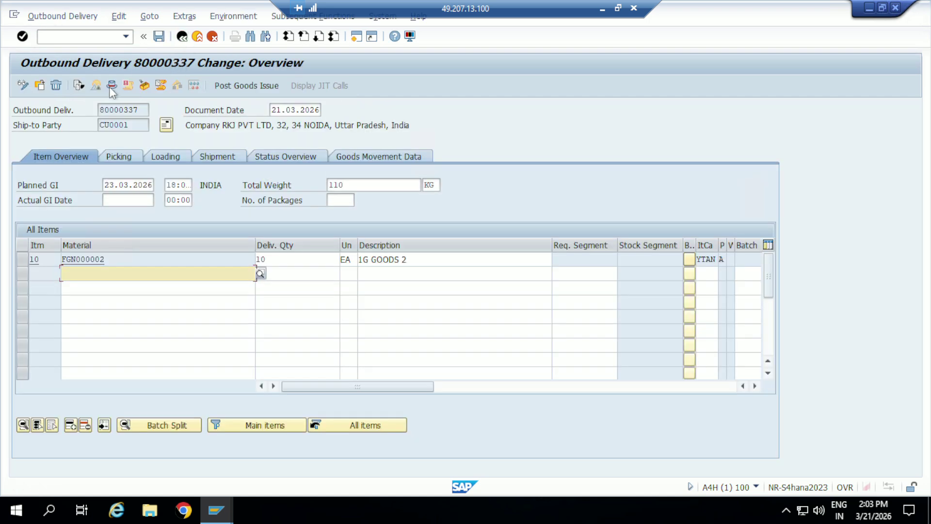
click(77, 88)
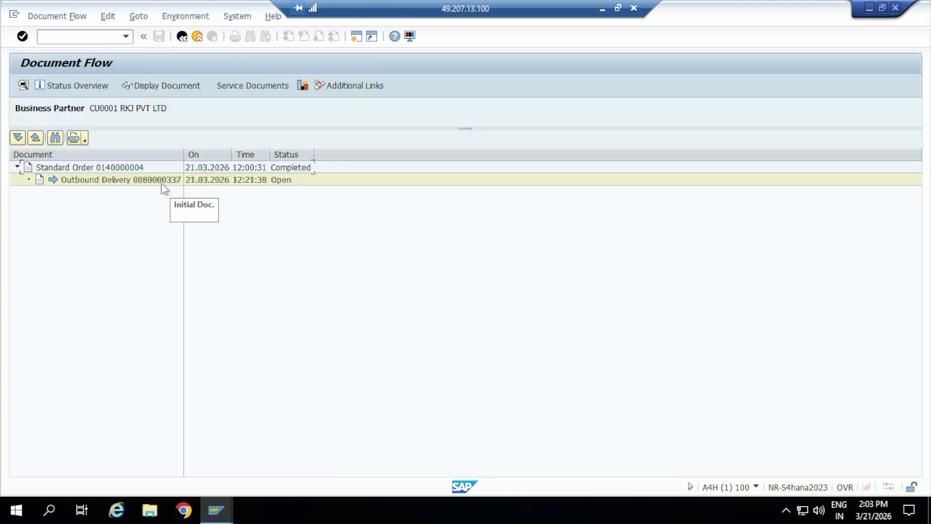
click(181, 38)
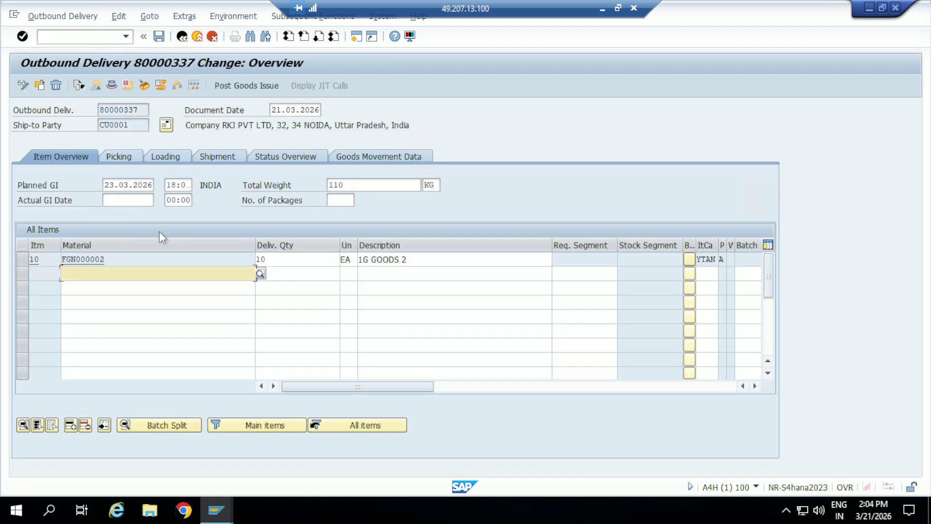
Step: Review the pricing conditions of the FGN000002 delivery item, and leave the delivery change transaction
double_click(89, 261)
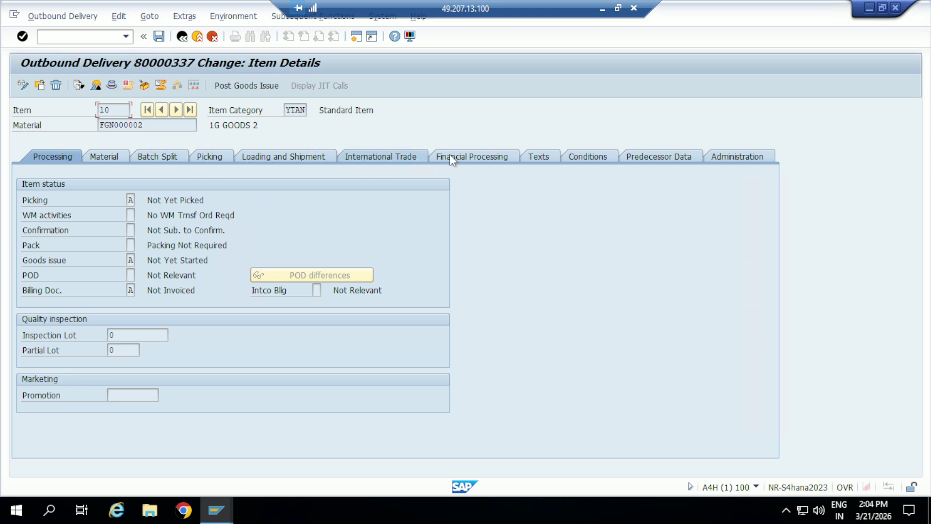
click(587, 160)
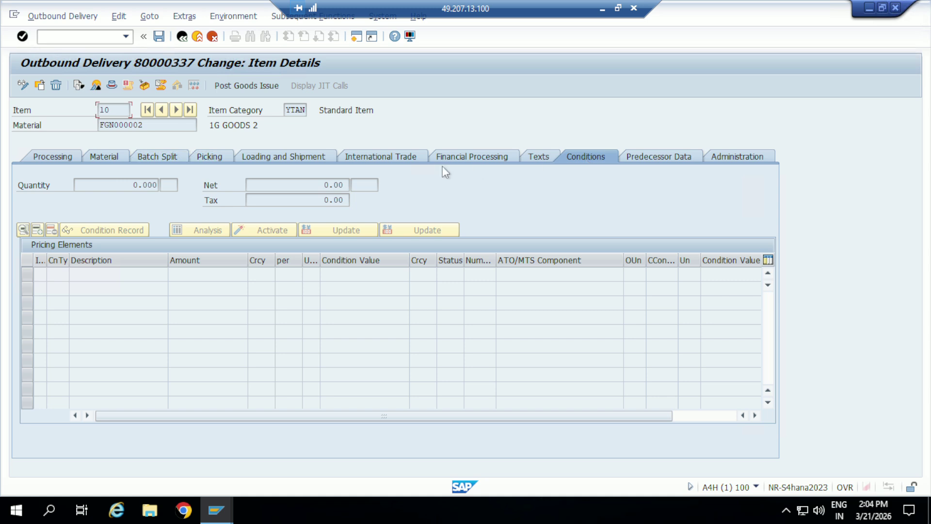
click(183, 38)
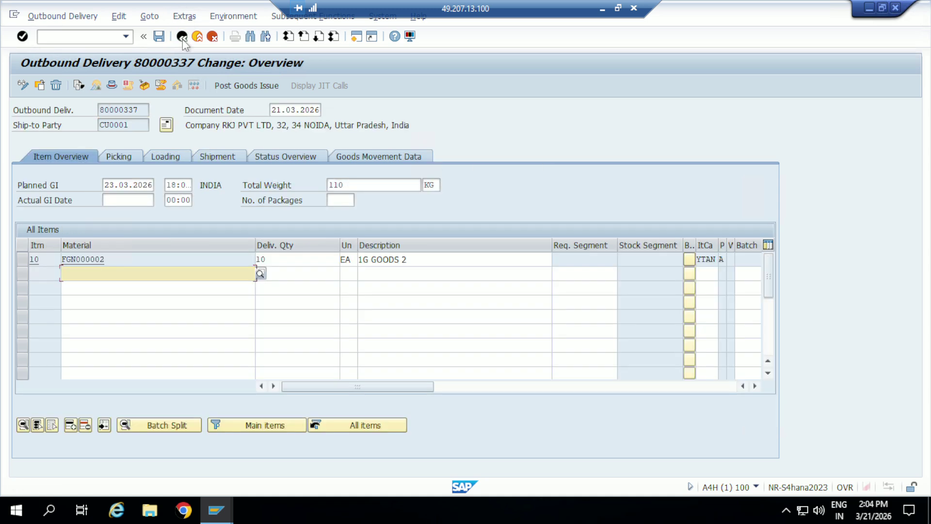
click(183, 38)
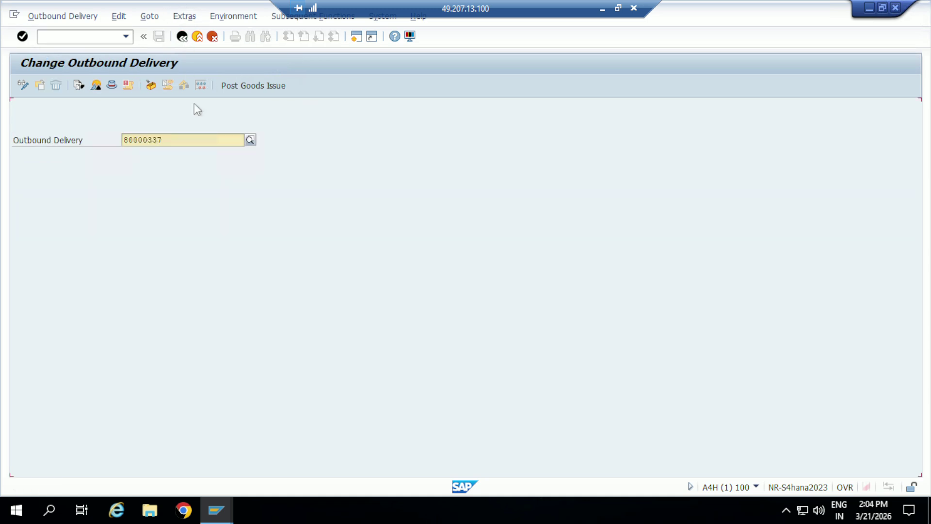
click(182, 37)
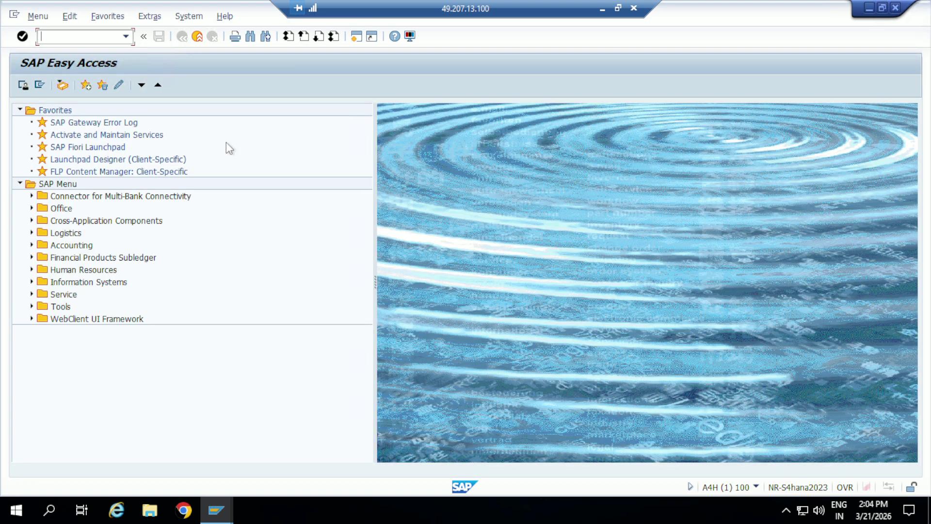
Step: Start a new outbound delivery with transaction VL01N, and clear the preset sales order
text(VL01N)
key(Return)
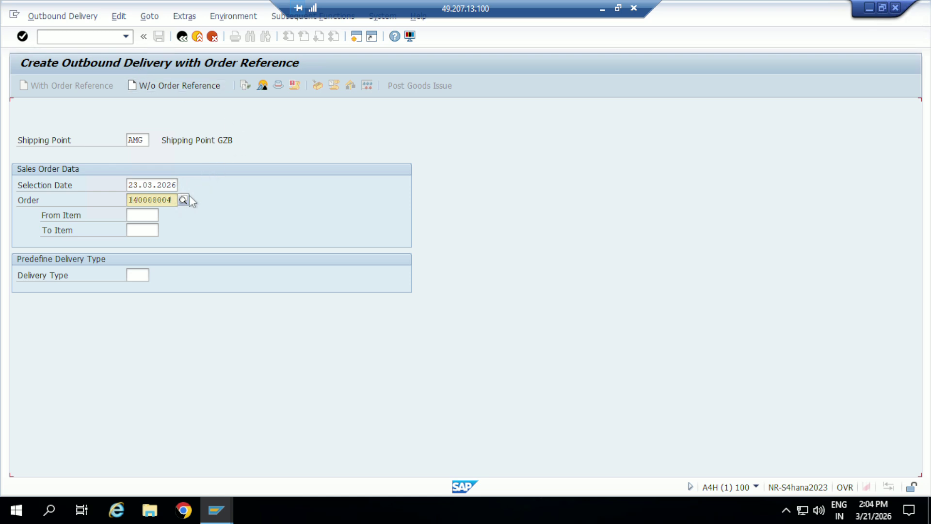
click(174, 200)
key(BackSpace)
key(BackSpace)
key(BackSpace)
key(BackSpace)
key(BackSpace)
key(BackSpace)
key(BackSpace)
key(BackSpace)
key(BackSpace)
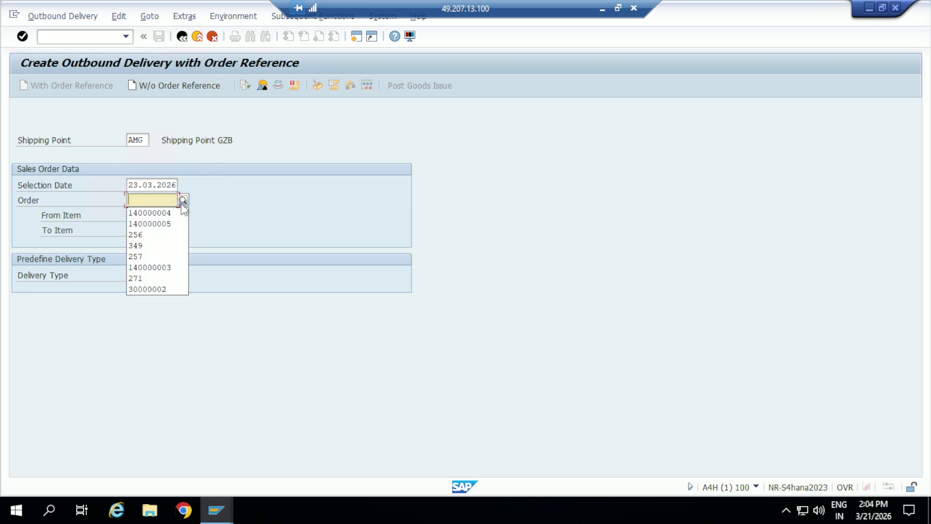
Step: Look up sales organization AMBN's orders, choose the second one listed by customer reference, and save its outbound delivery
click(183, 201)
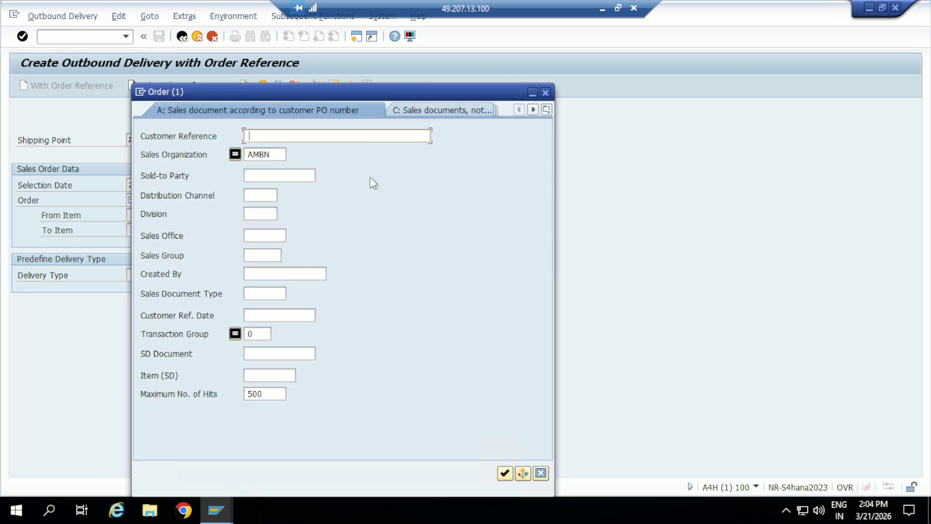
click(507, 475)
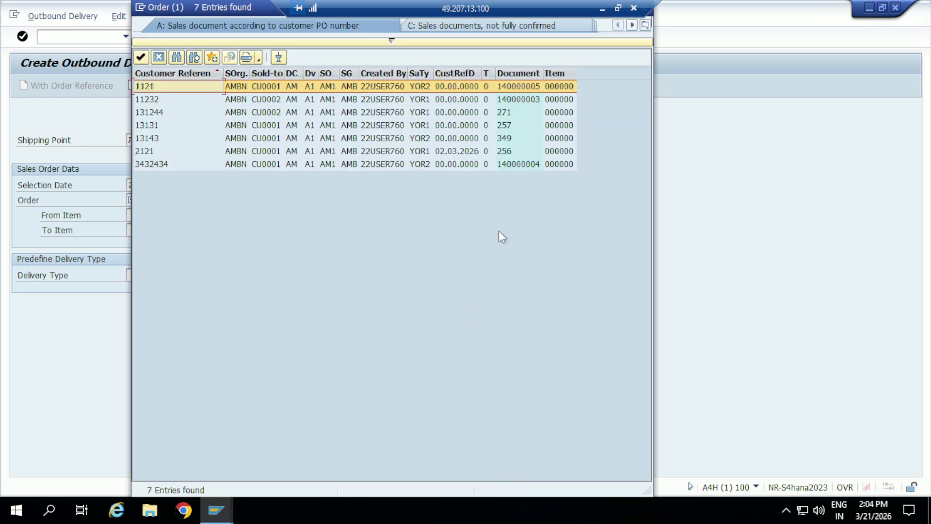
double_click(523, 97)
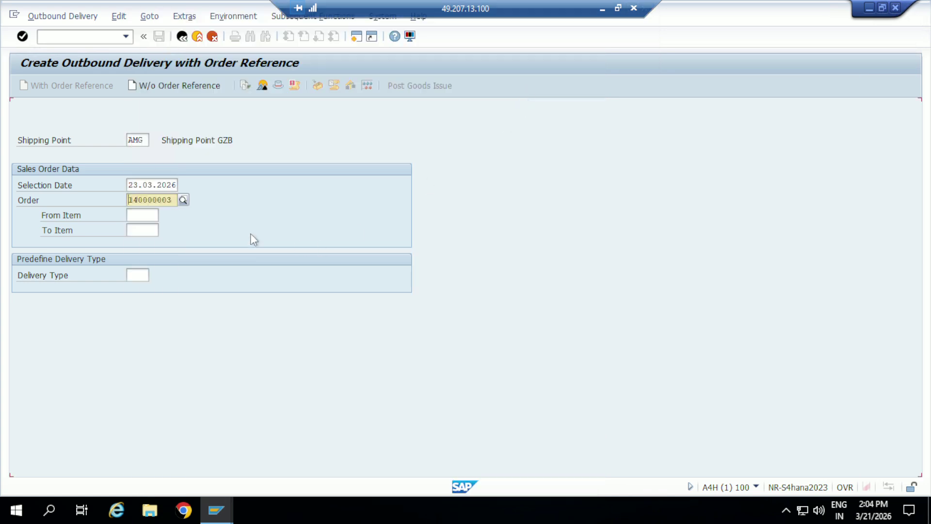
key(Return)
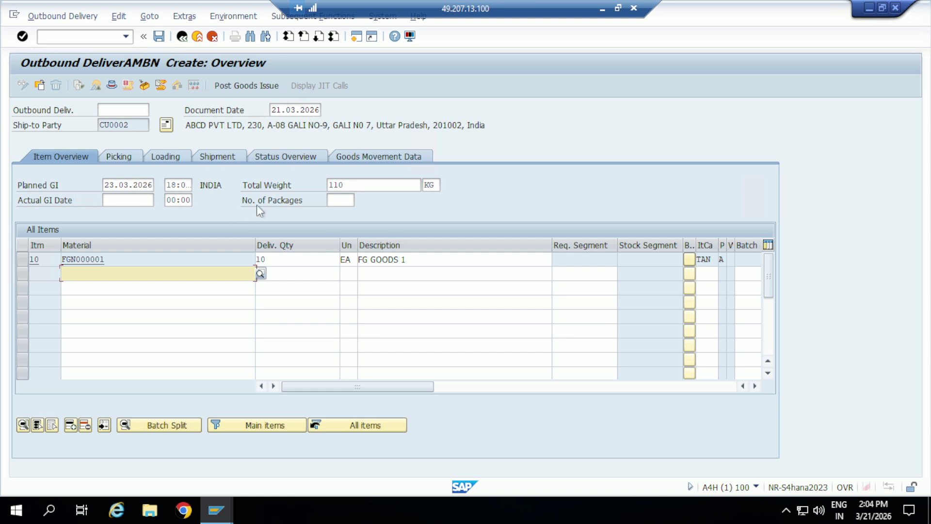
click(159, 36)
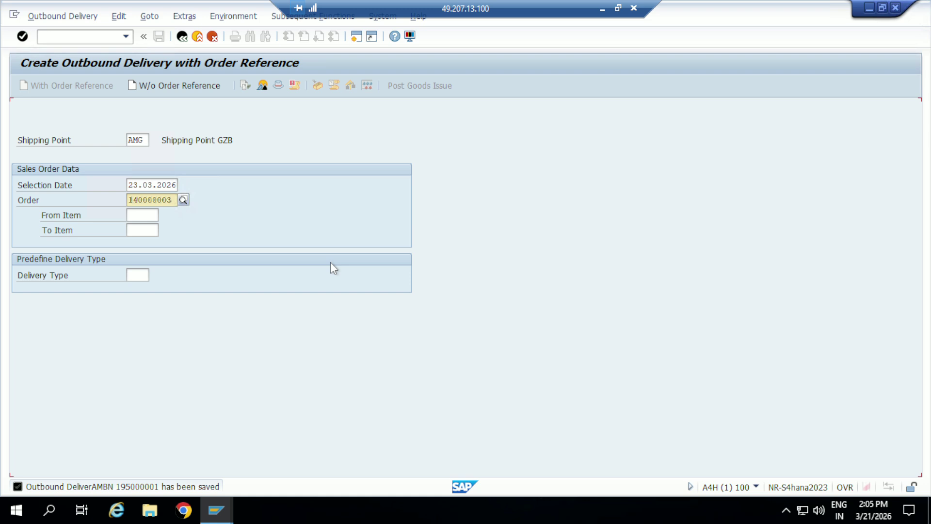
Step: Leave delivery creation and open the just-saved FGN000001 delivery for changing with transaction VL02N
click(187, 39)
text(VL02N)
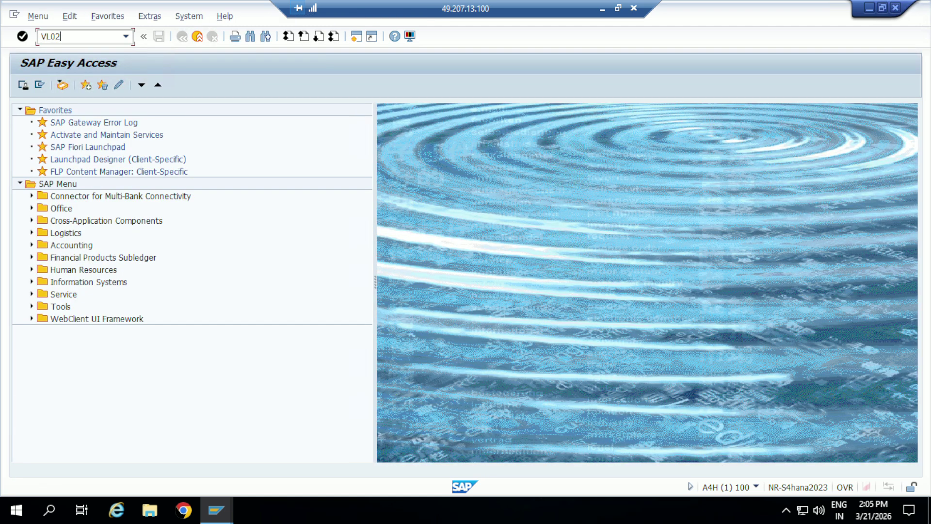
key(Return)
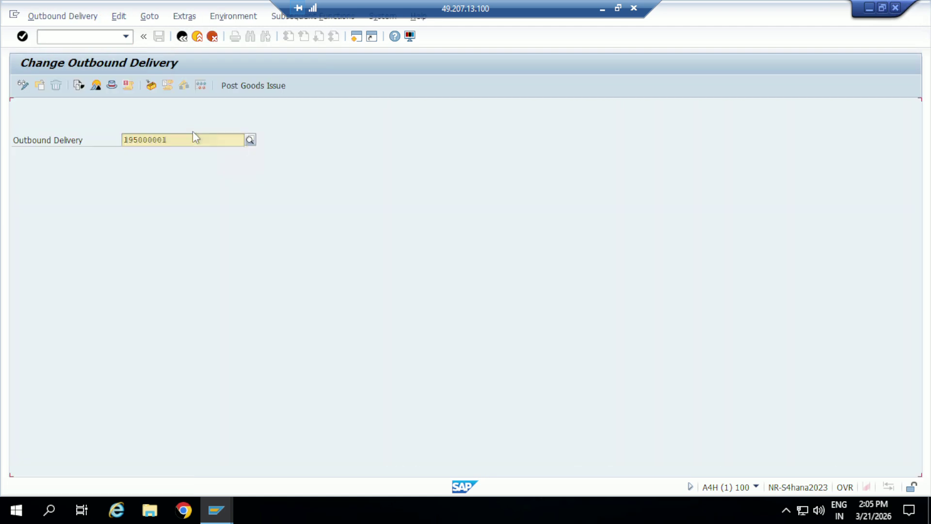
key(Return)
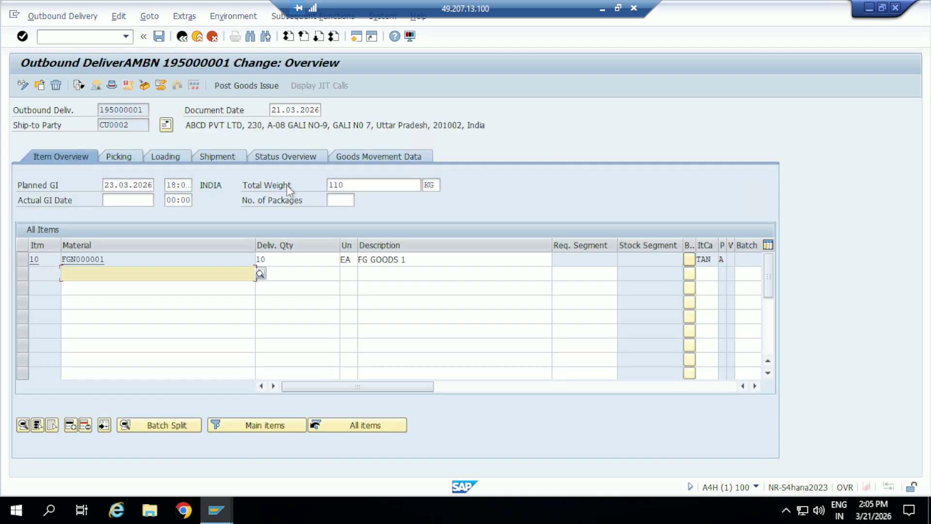
Step: Set the picked quantity of material FGN000001 to 10 in the delivery
click(126, 158)
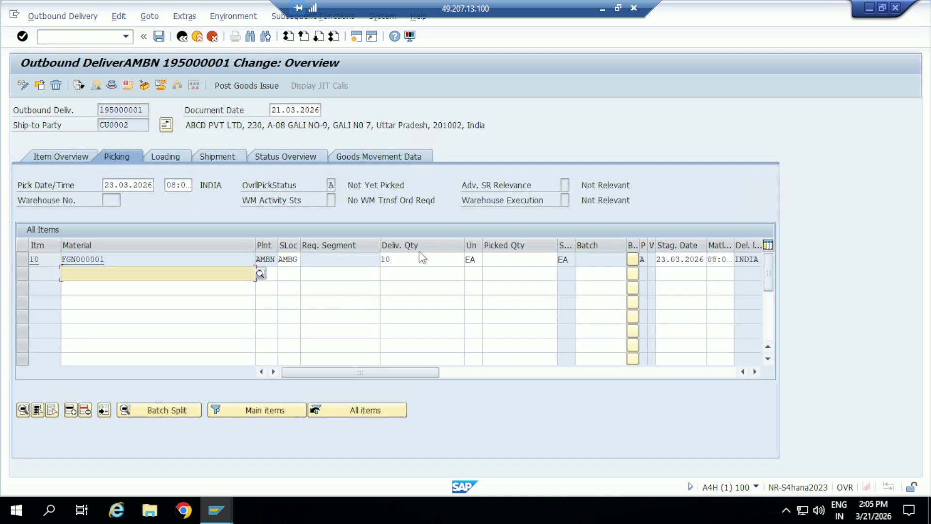
click(516, 261)
text(10)
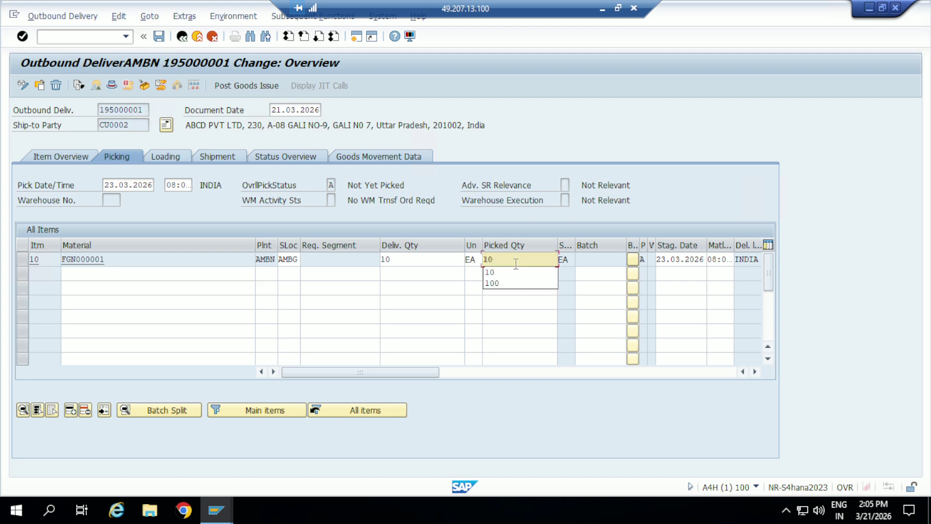
key(Tab)
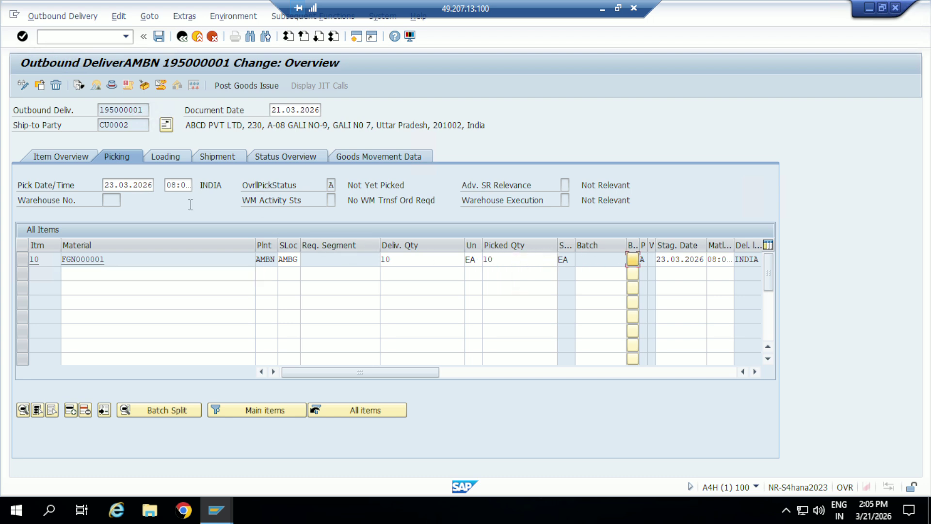
Step: Check the delivery's loading data and status overview, and post its goods issue
click(172, 161)
click(215, 159)
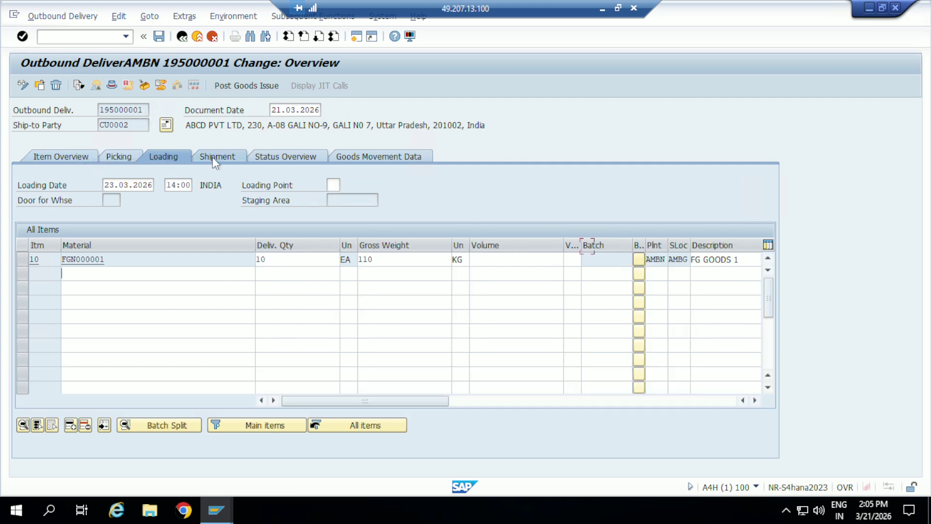
click(266, 156)
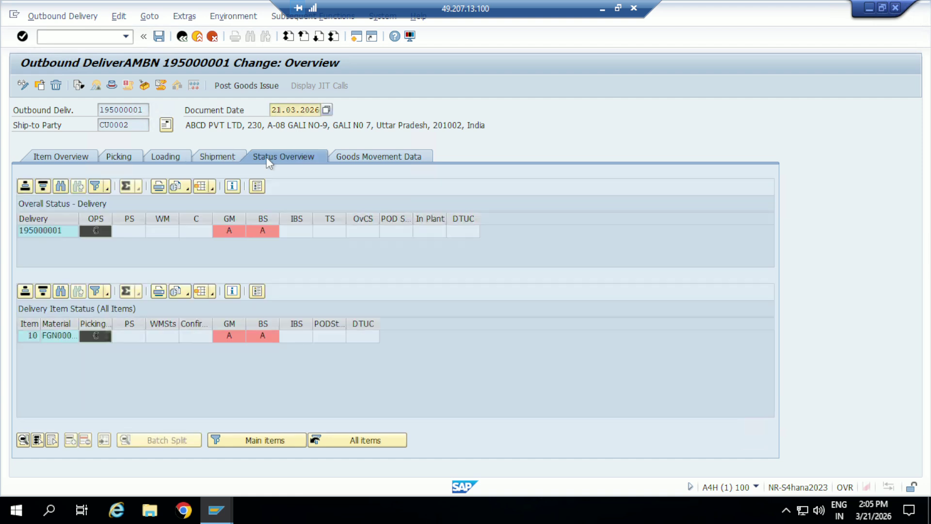
click(245, 87)
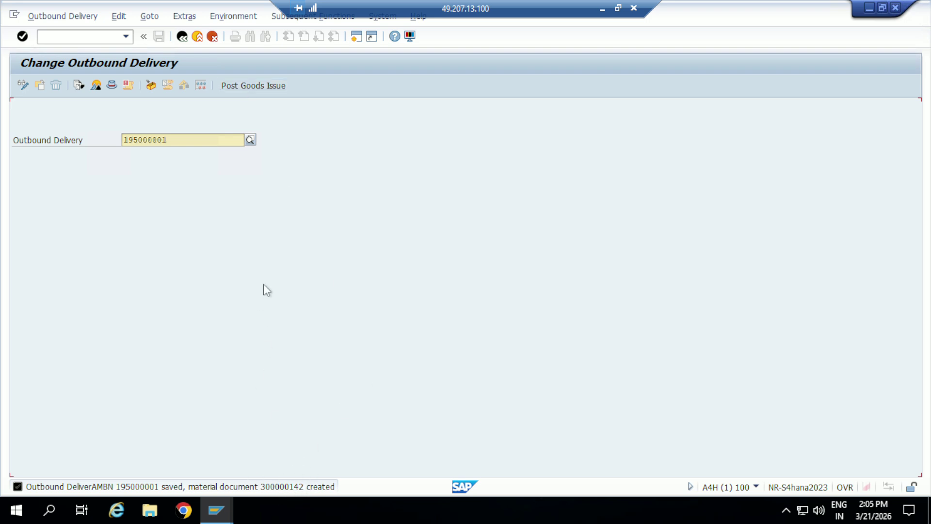
Step: Reopen the delivery, check its document flow, and display the goods issue's material document
key(Return)
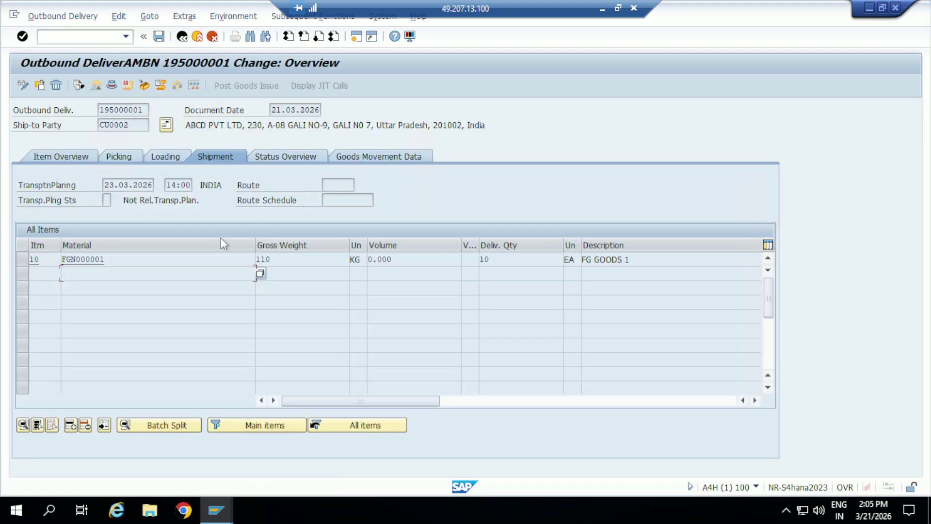
click(79, 86)
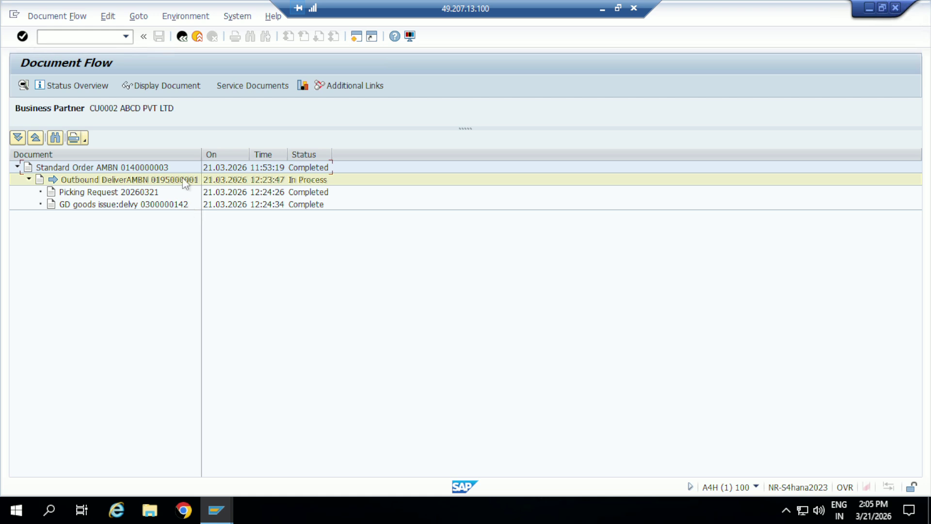
click(161, 85)
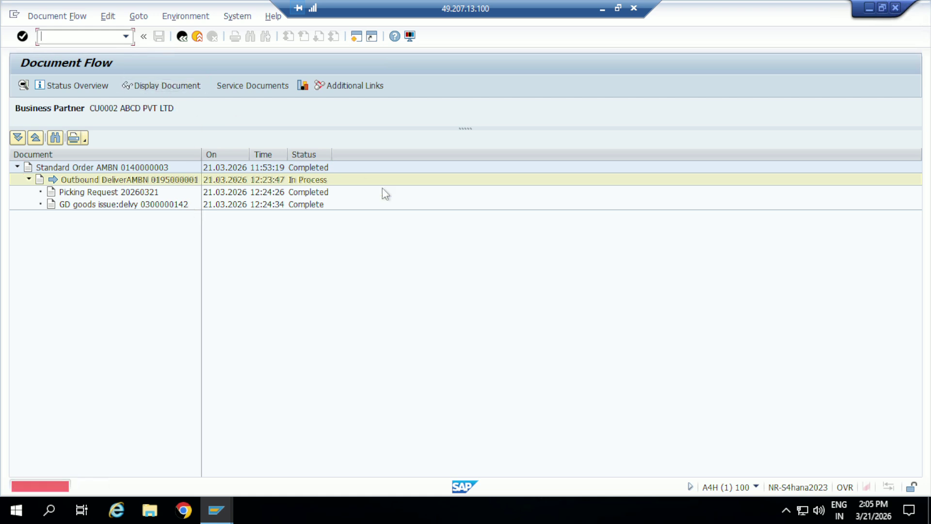
click(156, 206)
click(175, 87)
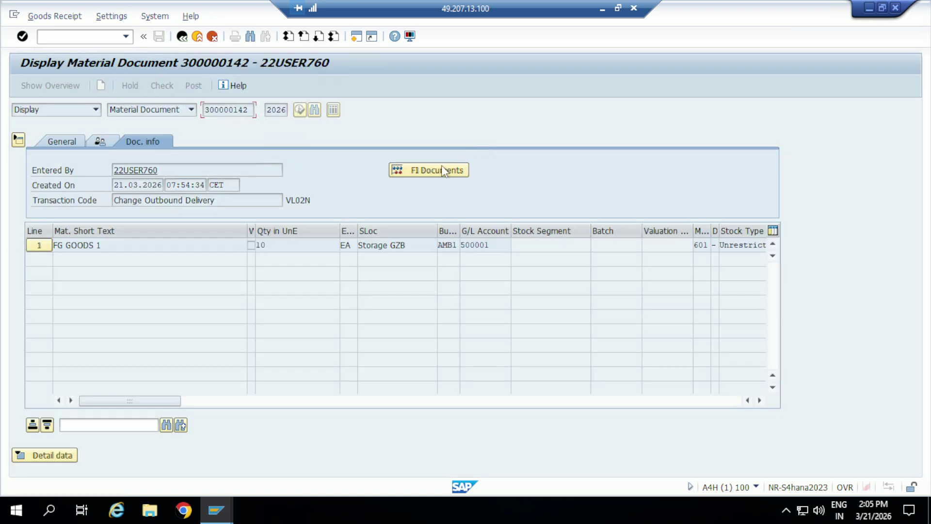
Step: Examine the accounting document of the goods issue, and return to the initial delivery change screen
click(442, 167)
double_click(40, 165)
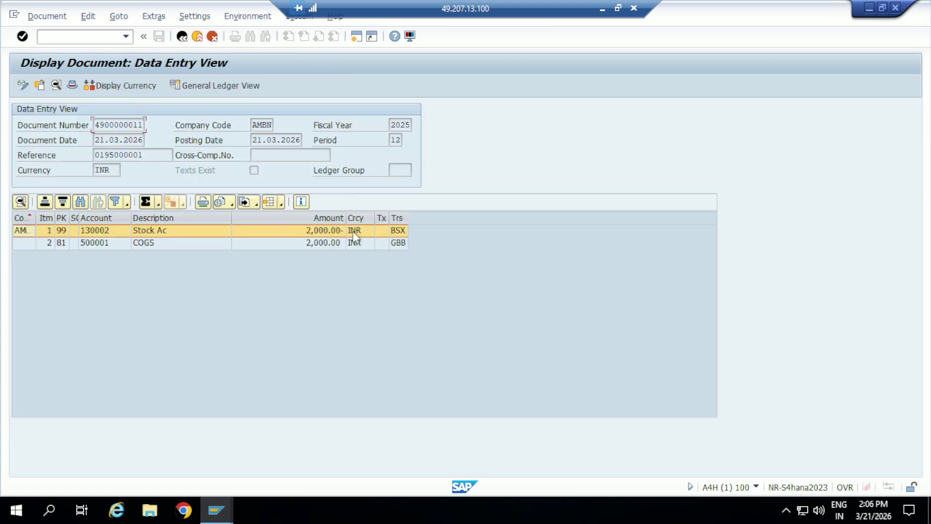
click(182, 37)
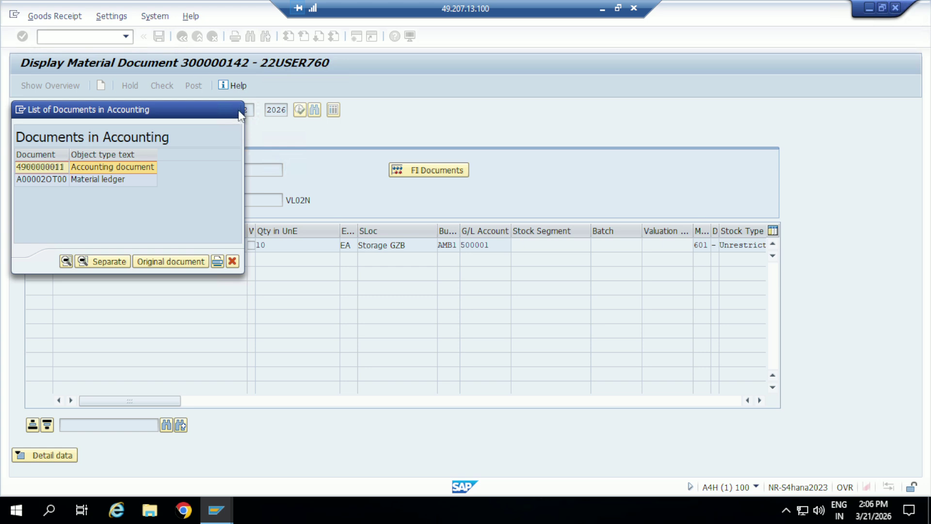
click(236, 110)
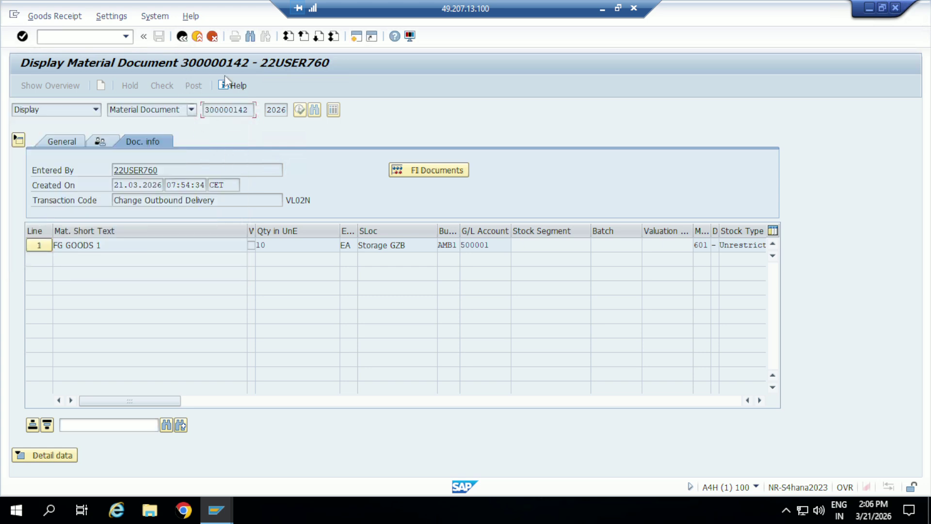
click(182, 41)
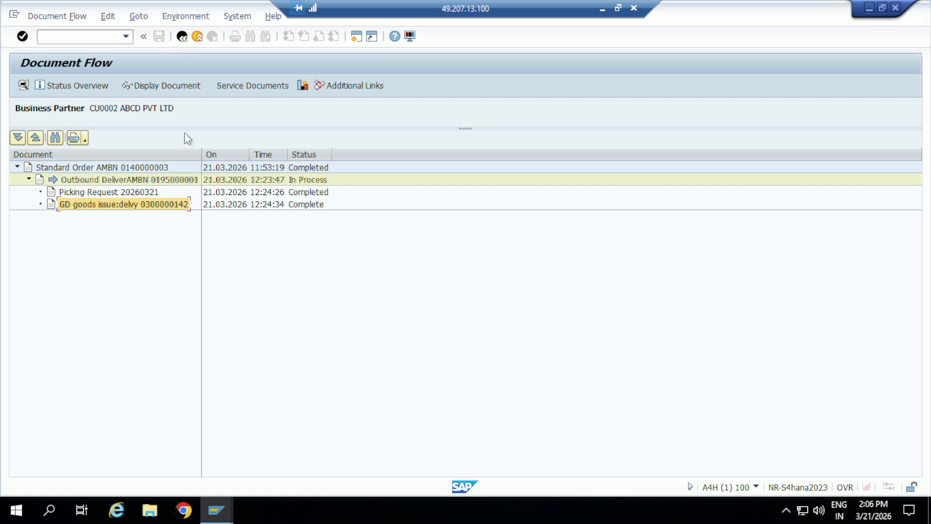
click(184, 37)
click(183, 37)
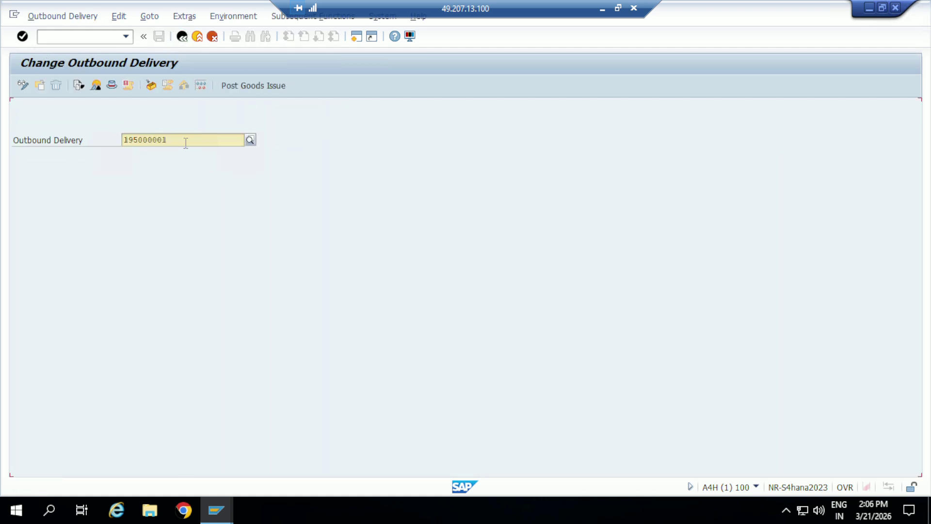
Step: Try to create another outbound delivery with transaction VL01N for the sales order whose number ends in 4
click(183, 39)
text(VL01N)
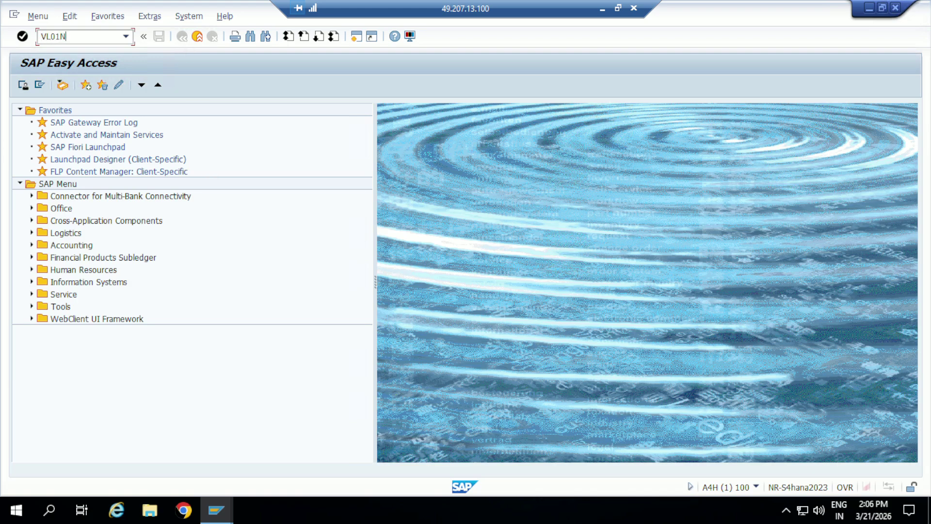
key(Return)
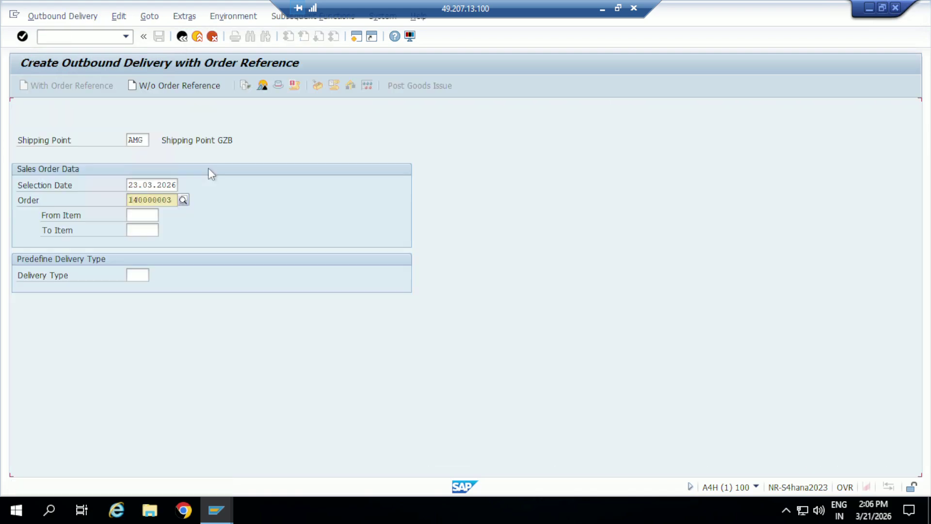
click(173, 199)
key(BackSpace)
text(4)
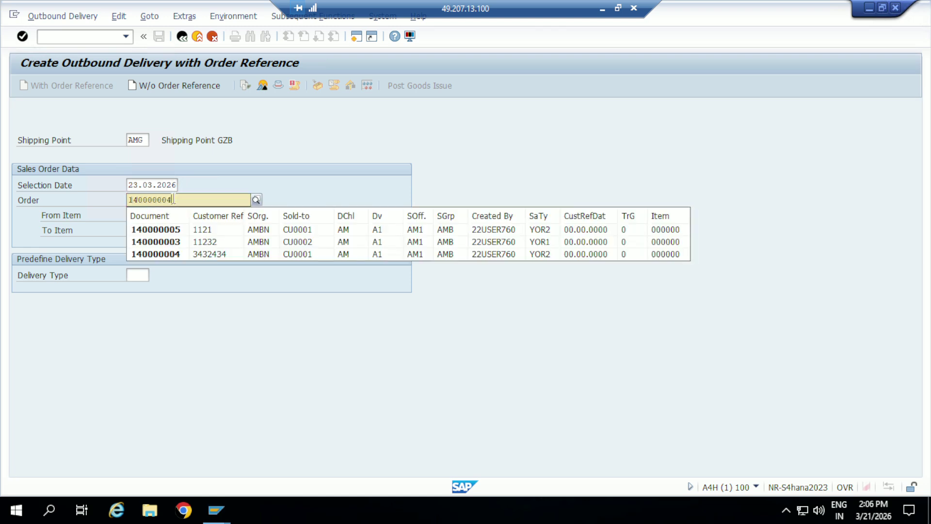
key(Tab)
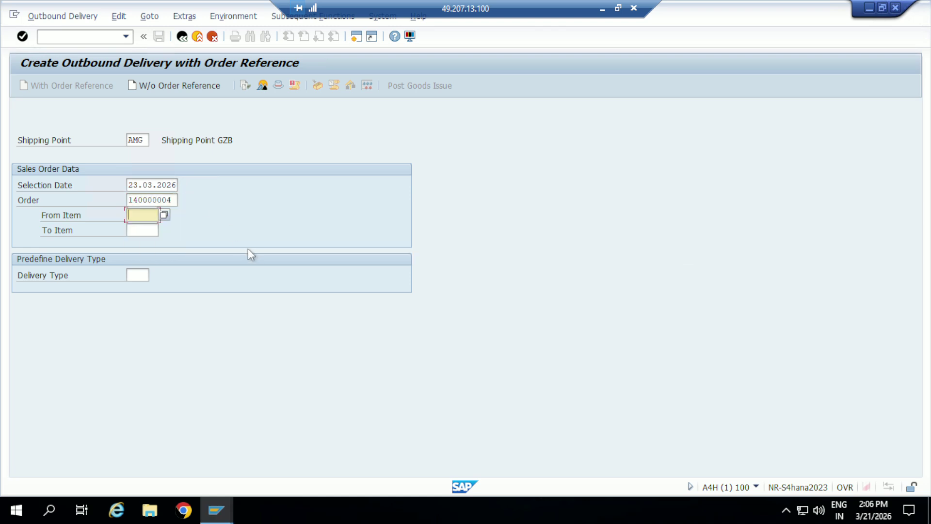
key(Return)
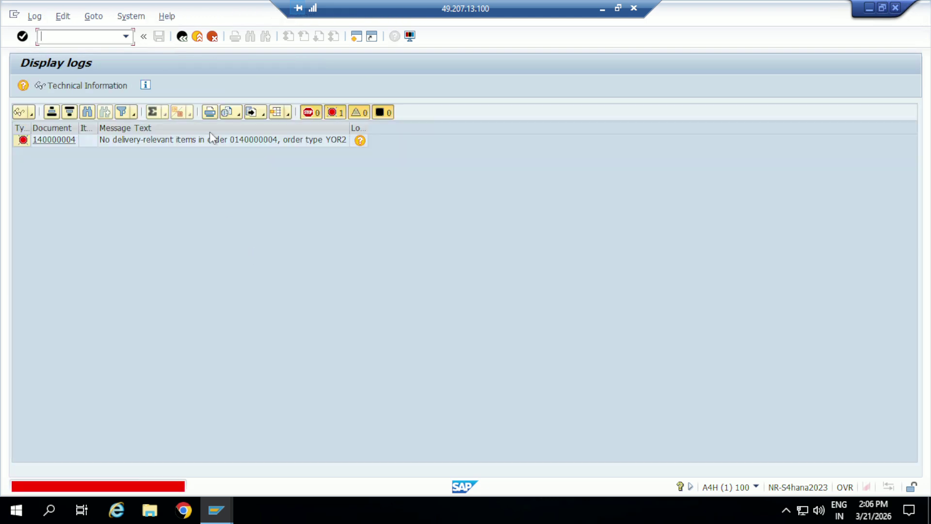
Step: Leave the delivery log and the creation transaction, and start transaction VL02N
click(182, 38)
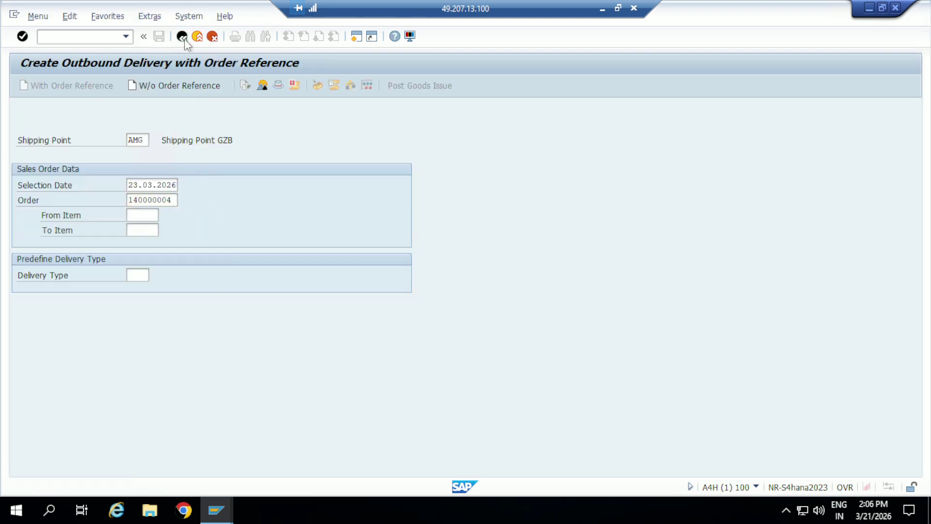
click(182, 36)
text(VL0)
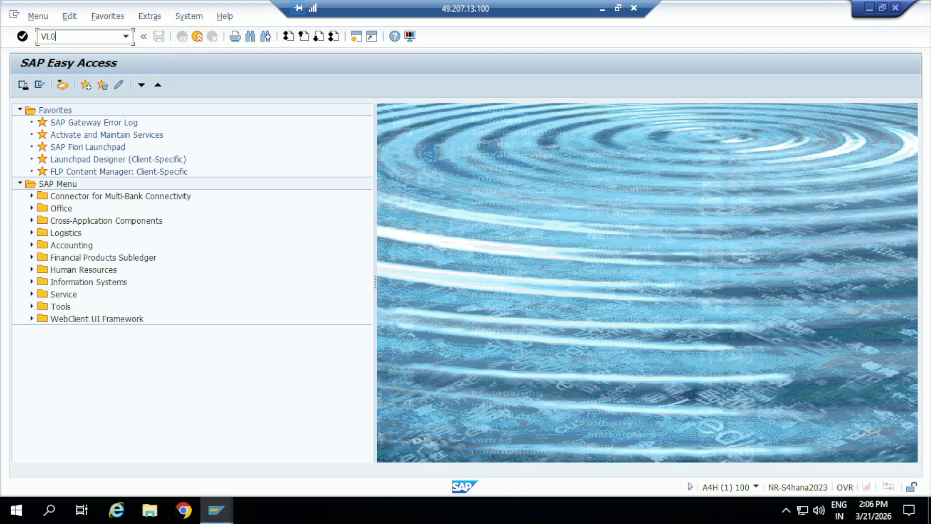
text(2N)
key(Return)
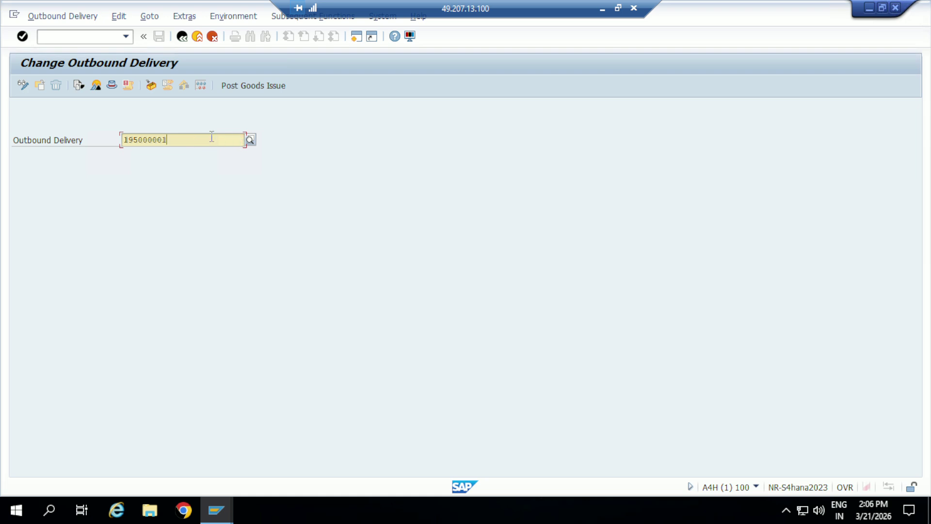
Step: Clear the outbound delivery number and list all outbound deliveries for shipping point AMG
key(BackSpace)
key(BackSpace)
key(BackSpace)
key(BackSpace)
text(00)
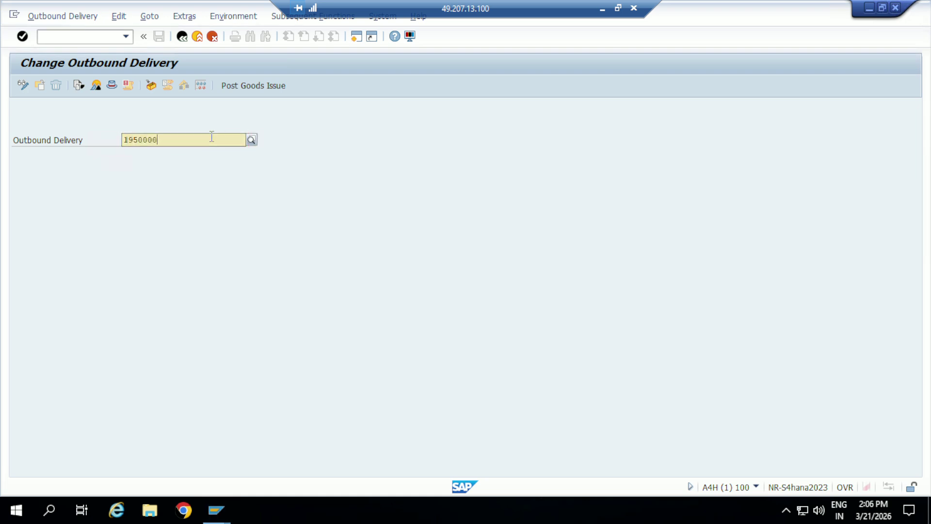
key(BackSpace)
key(BackSpace)
key(BackSpace)
key(BackSpace)
key(BackSpace)
key(BackSpace)
key(BackSpace)
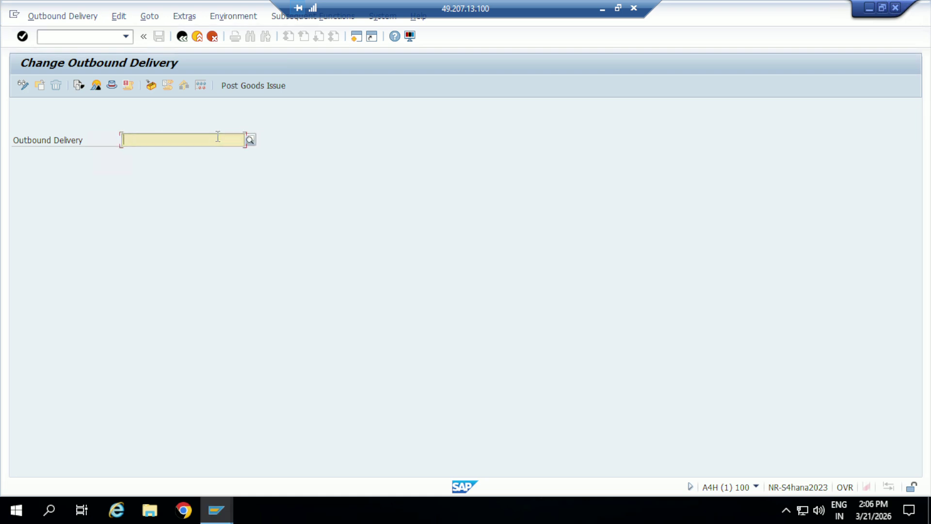
click(250, 141)
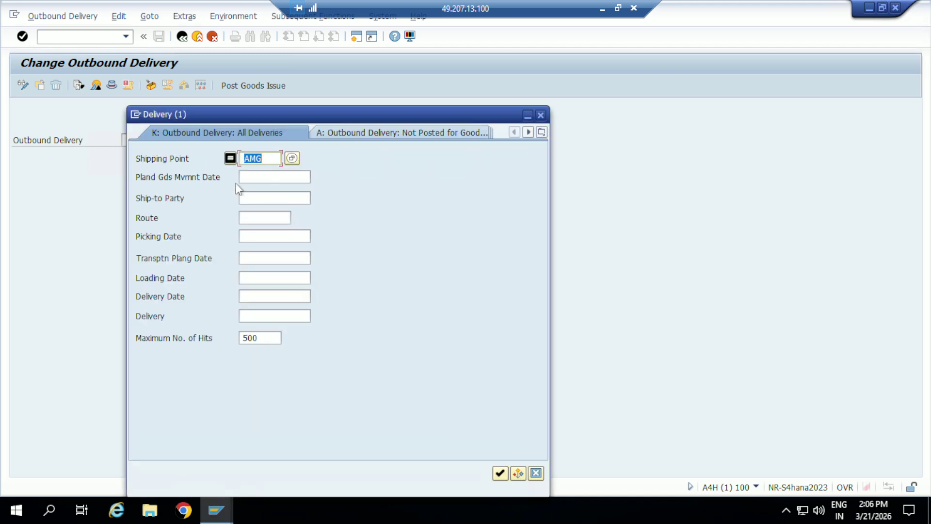
click(500, 472)
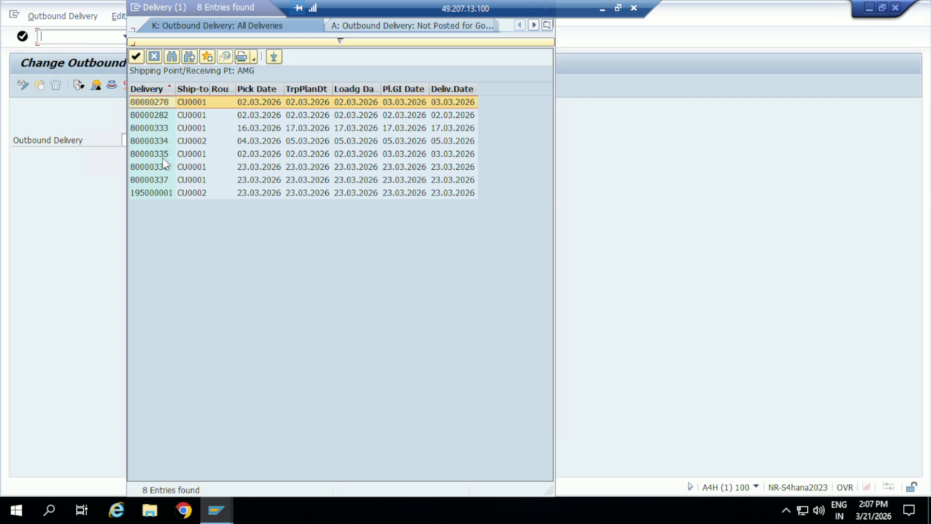
Step: List AMG's outbound deliveries not posted for goods issue, and open the one dated 23.03.2026 whose number ends in 7
click(438, 28)
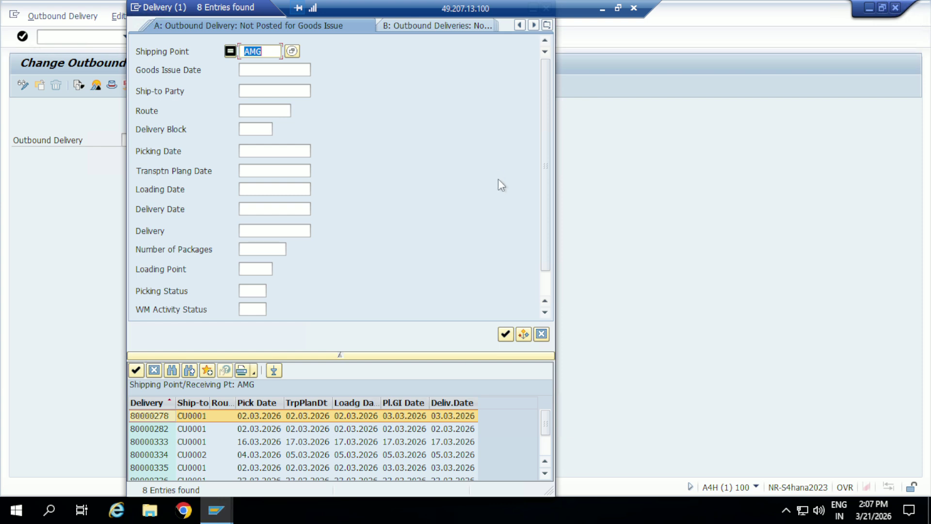
click(507, 333)
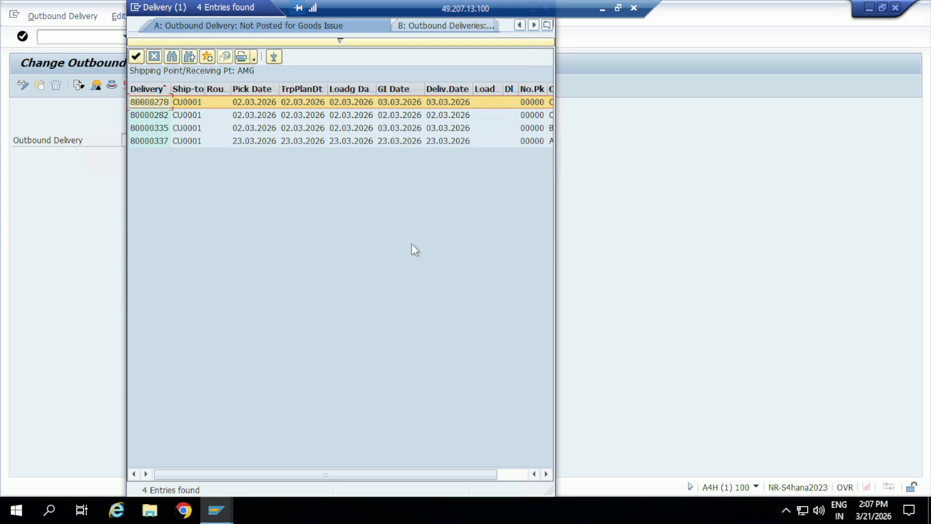
double_click(197, 137)
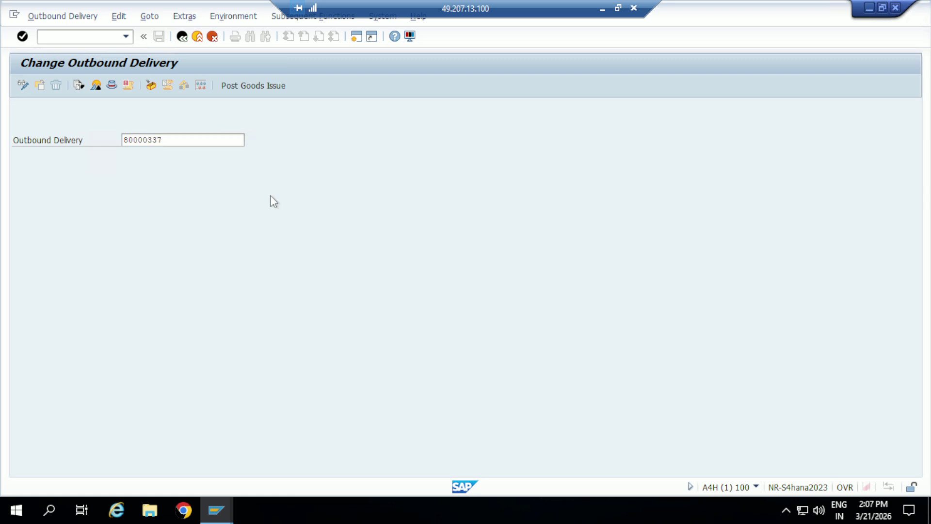
key(Return)
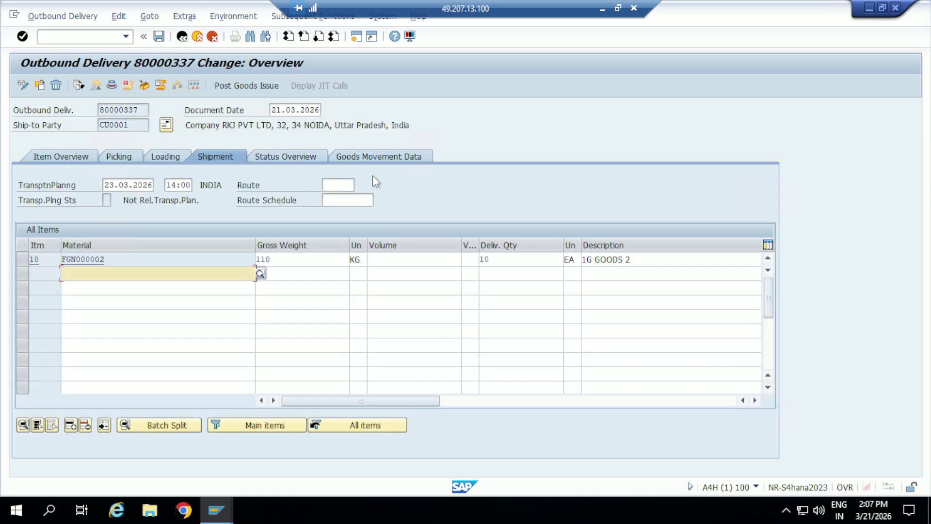
Step: Set the picked quantity of item 10, material FGN000002, to 10 EA
click(124, 154)
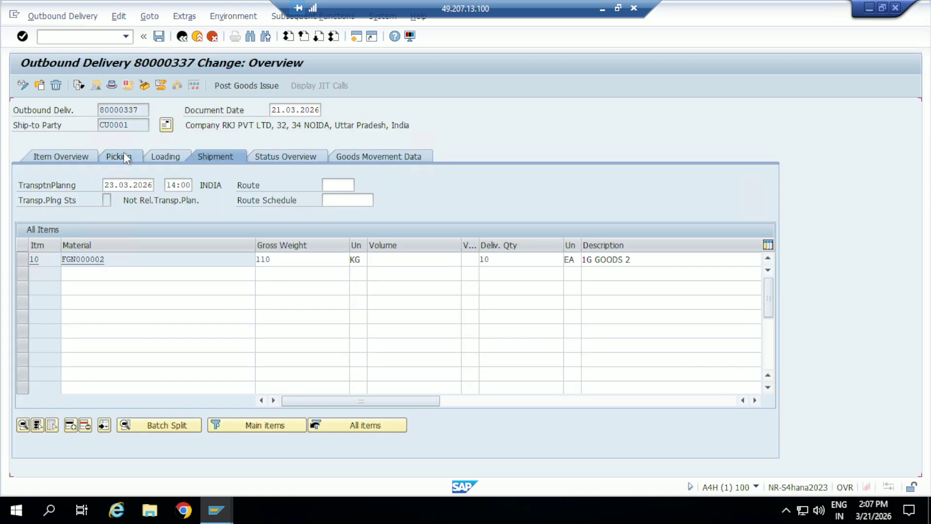
click(522, 260)
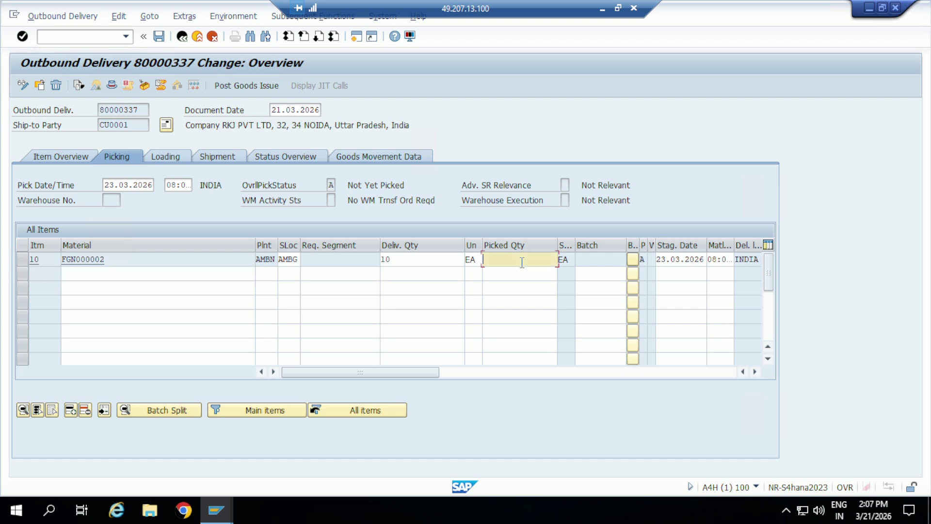
text(10)
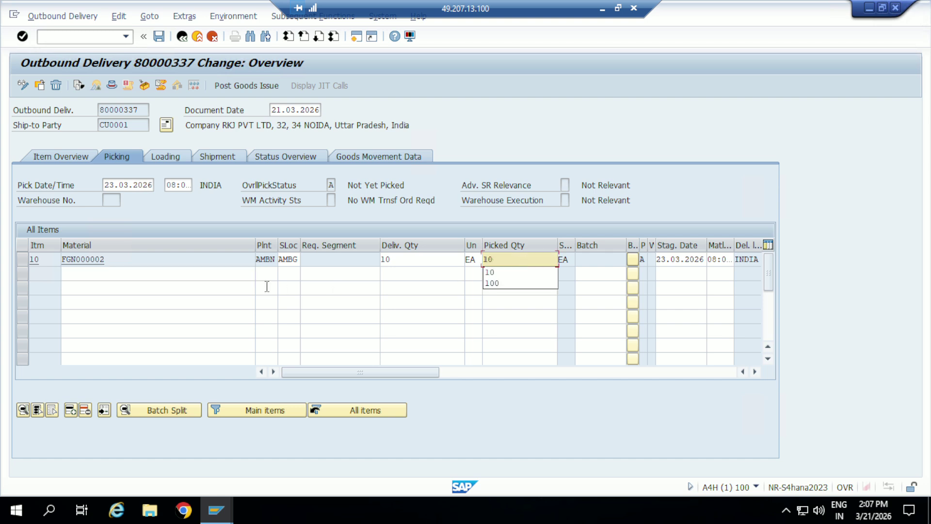
Step: Check the delivery's loading data and status overview, and save the picked delivery
click(171, 158)
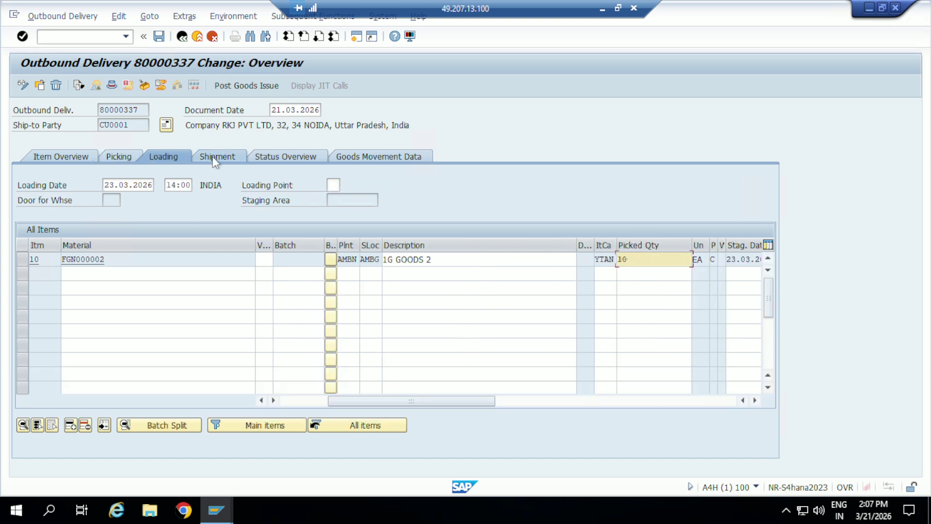
click(214, 156)
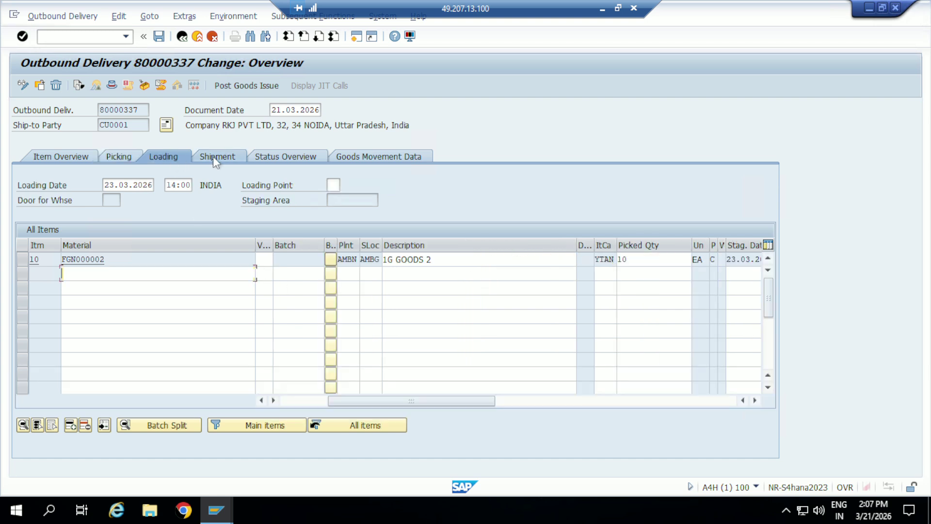
click(265, 155)
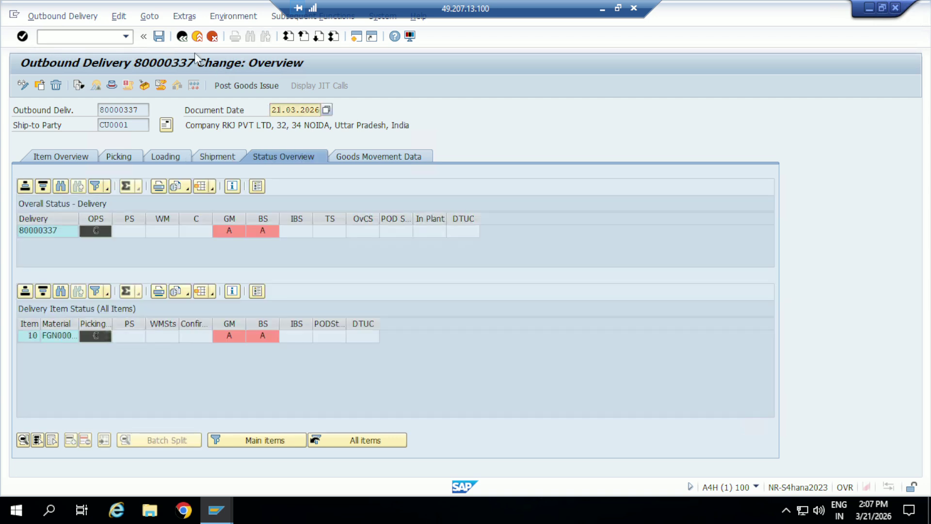
click(158, 35)
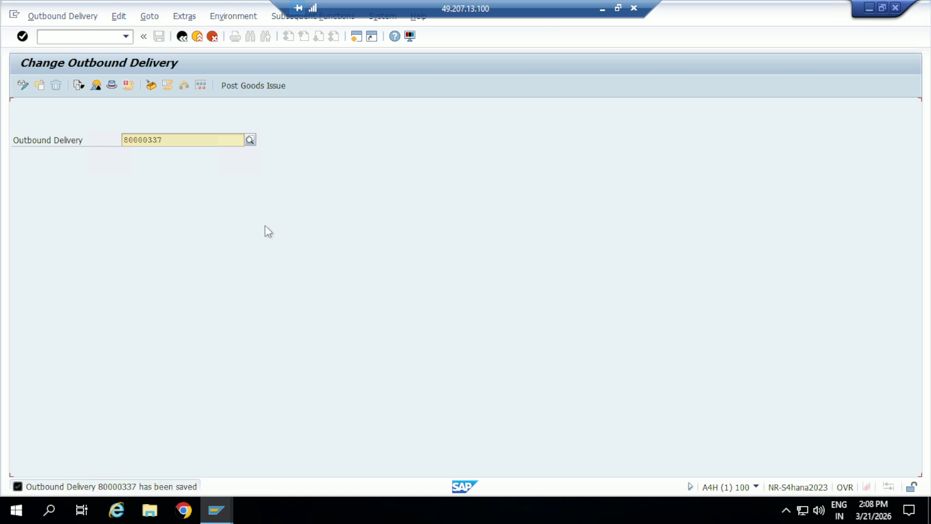
Step: Reopen the saved delivery, post its goods issue, and return to the start screen
key(Return)
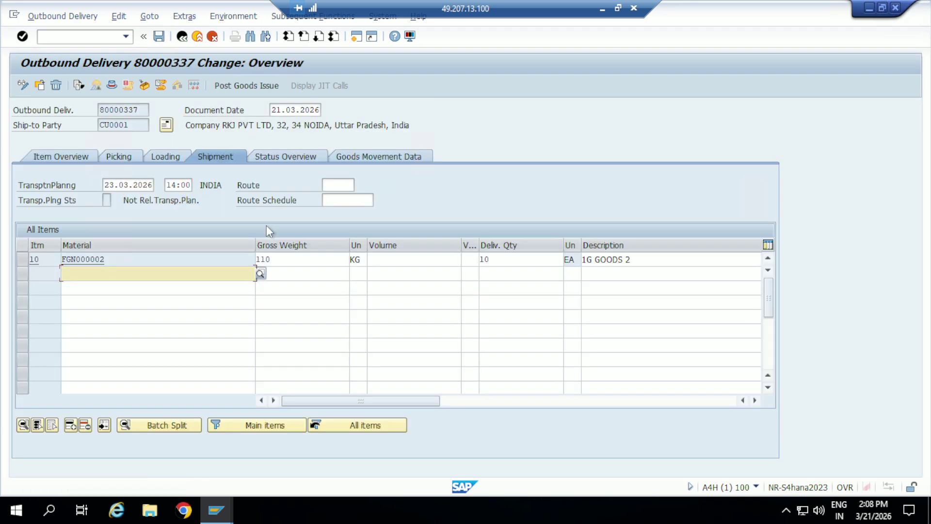
click(249, 89)
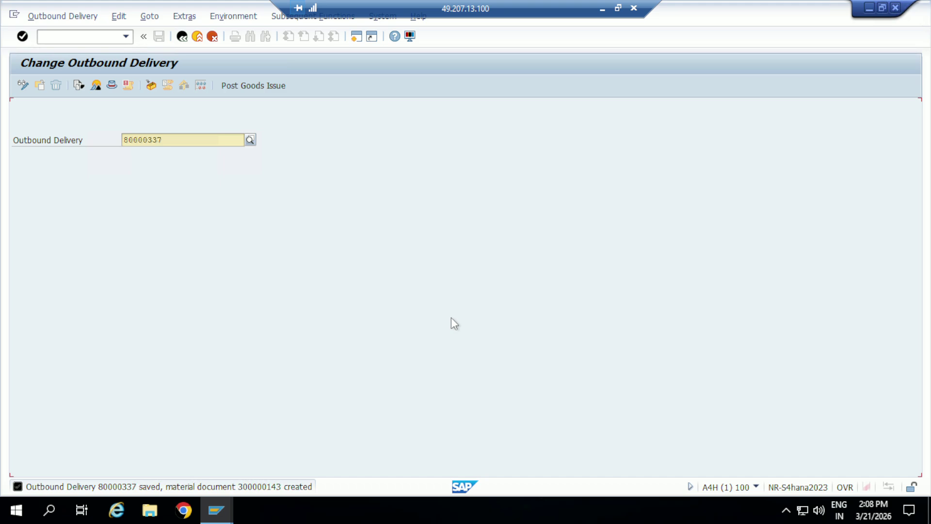
click(183, 37)
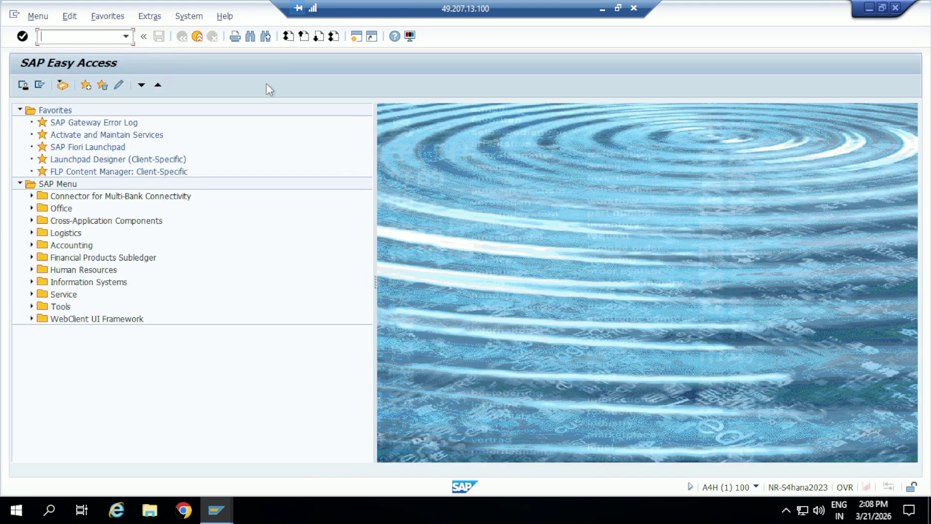
Step: Start transaction VL02N again and clear the prefilled outbound delivery number
text(VL0N)
key(BackSpace)
key(BackSpace)
text(02N)
key(Return)
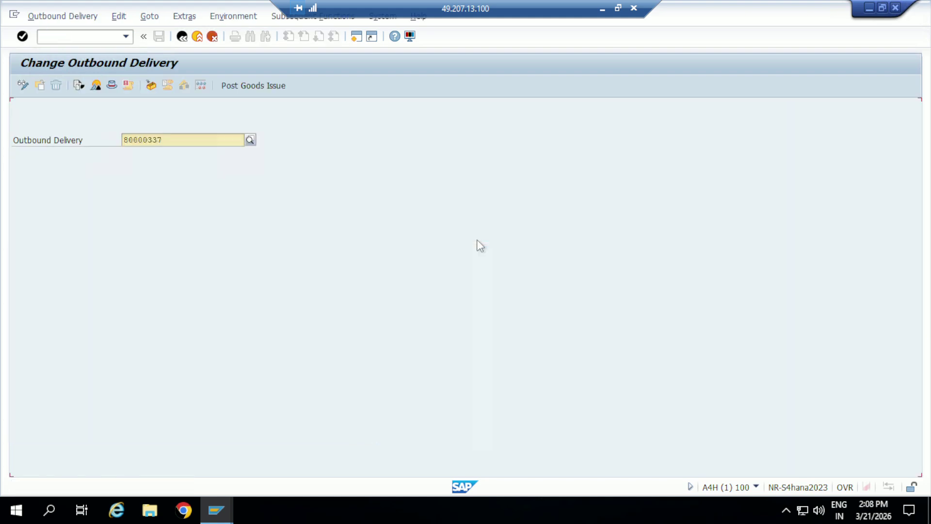
click(230, 137)
key(BackSpace)
key(BackSpace)
key(BackSpace)
key(BackSpace)
key(BackSpace)
key(BackSpace)
key(BackSpace)
key(BackSpace)
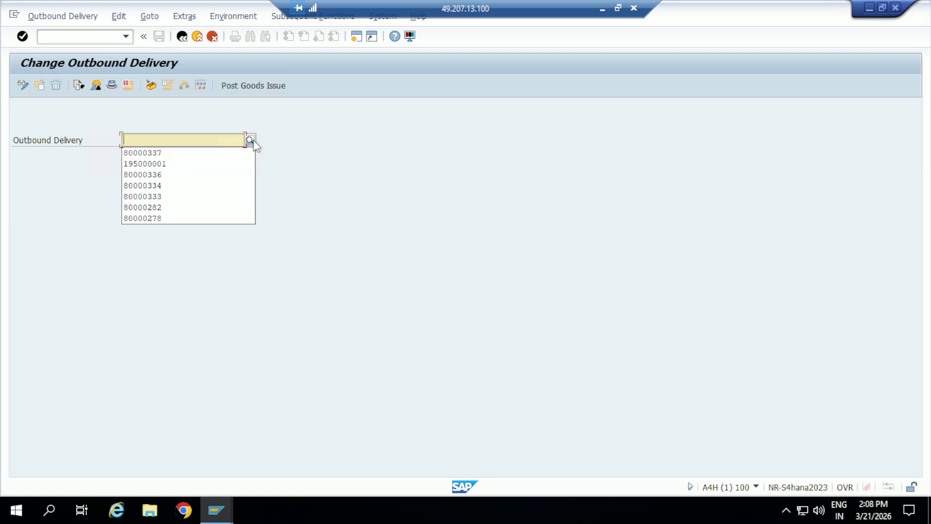
Step: Search for outbound deliveries not yet picked at shipping point AMG, and open the delivery dated 02.03.2026
click(252, 141)
key(F4)
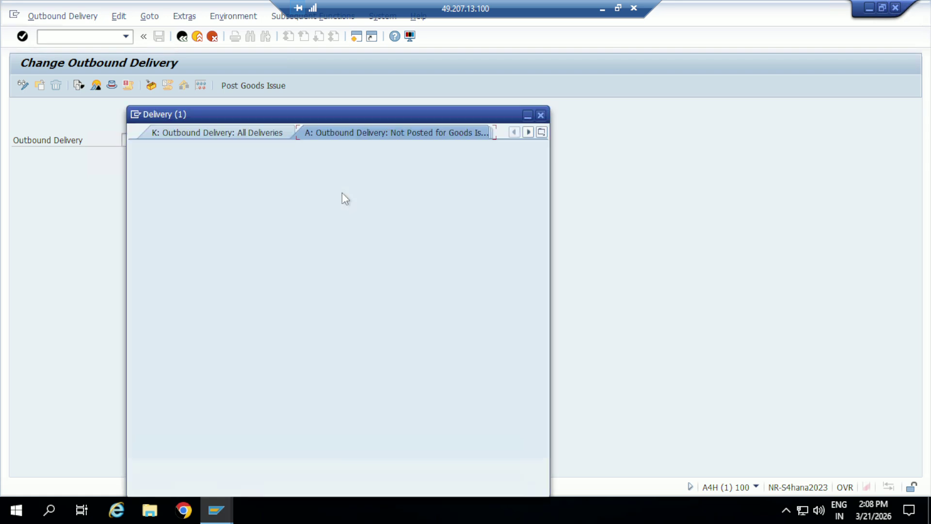
click(436, 129)
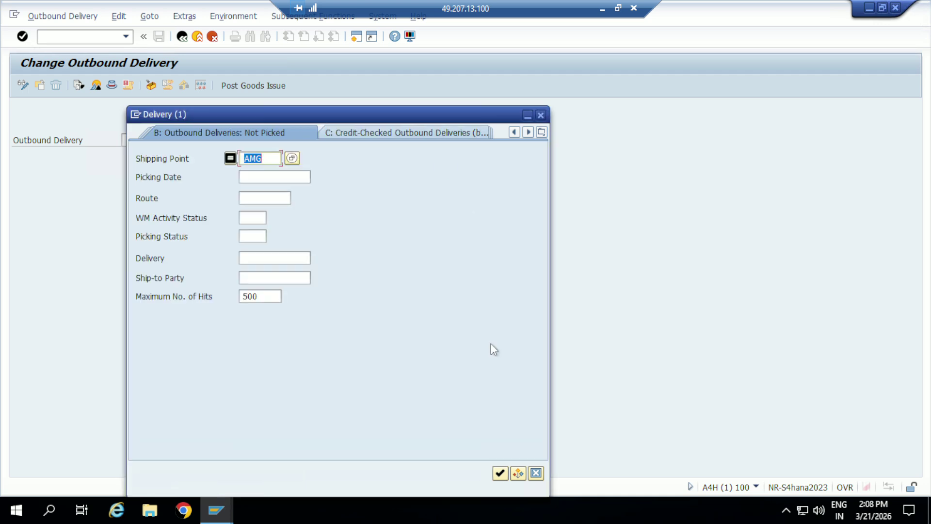
click(500, 473)
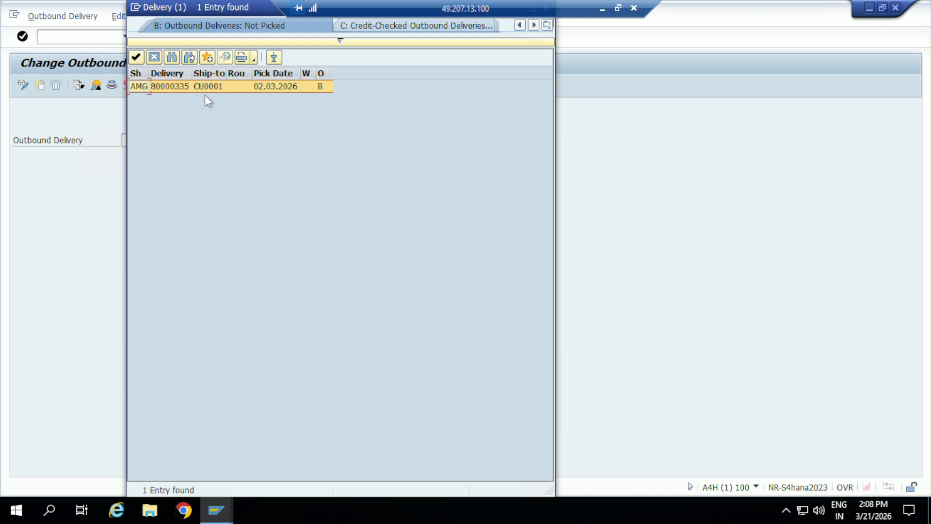
double_click(183, 87)
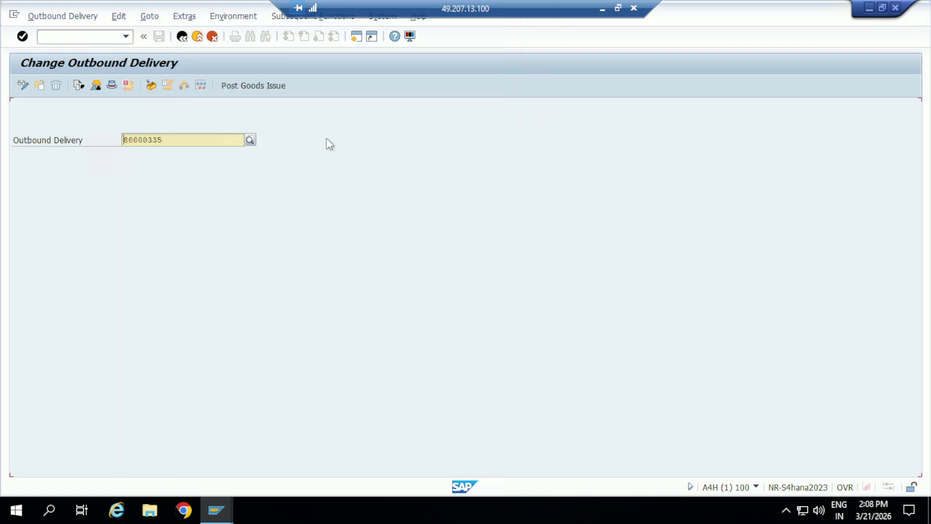
key(Return)
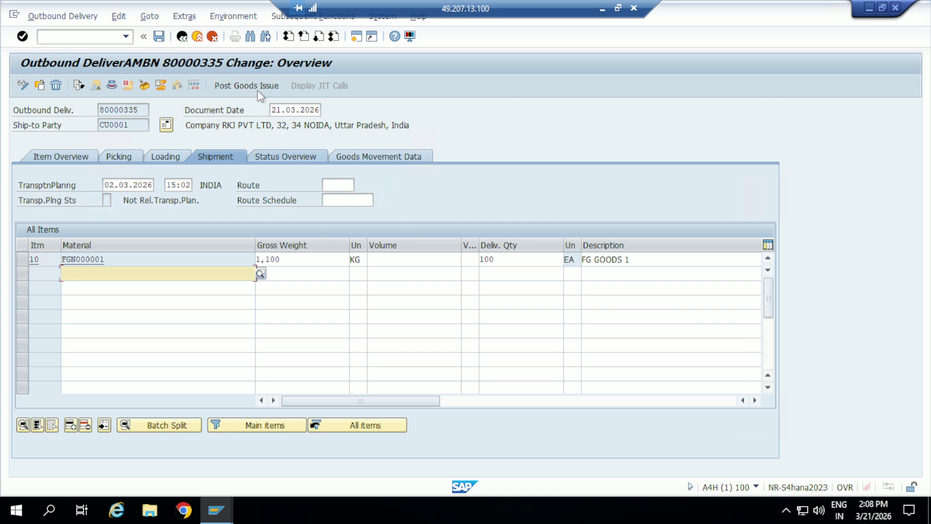
Step: Save and reopen the delivery, try to post its goods issue, and leave the error log
click(161, 39)
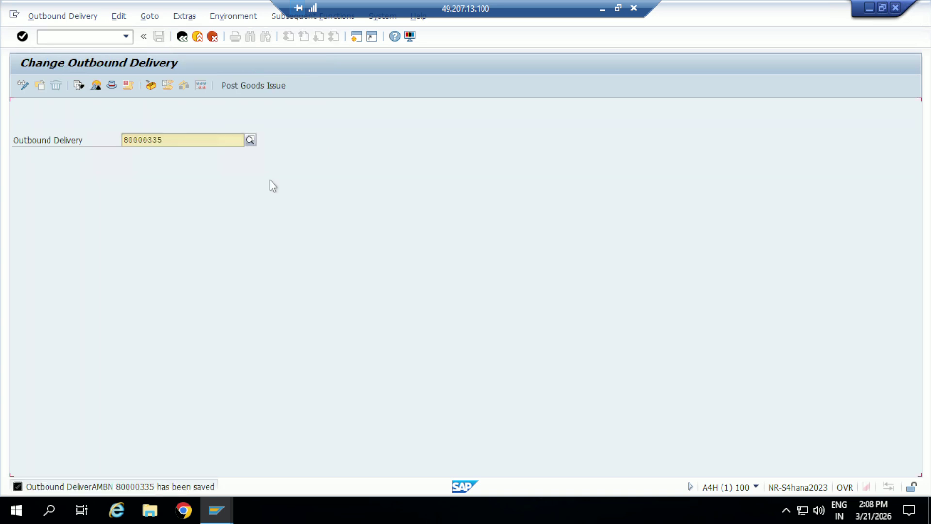
key(Return)
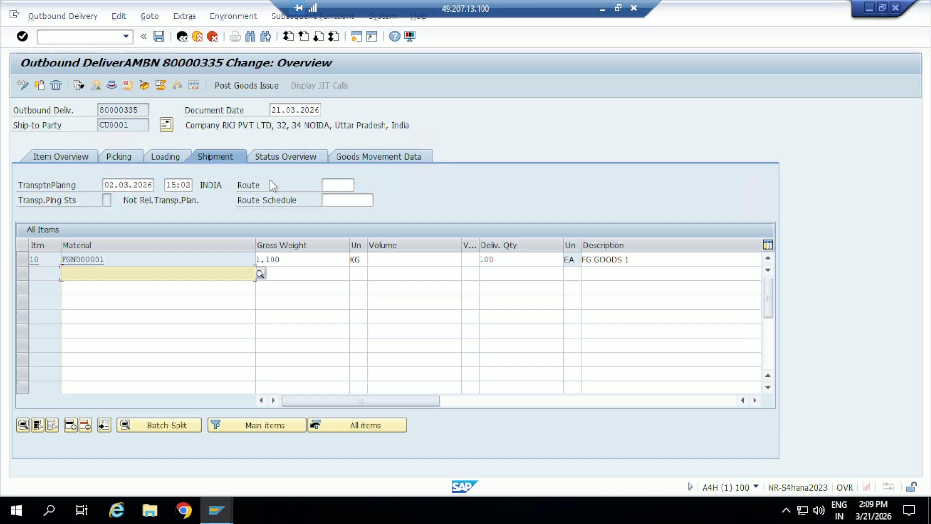
click(252, 86)
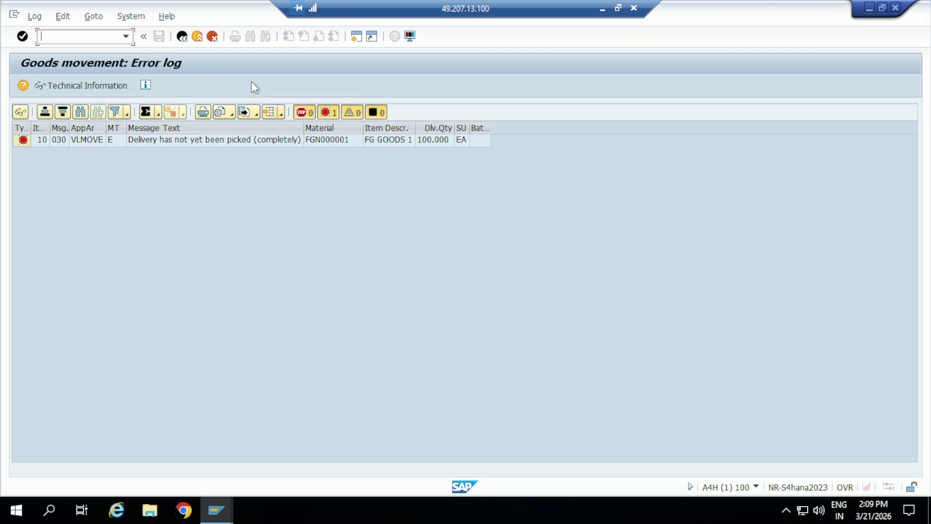
click(182, 36)
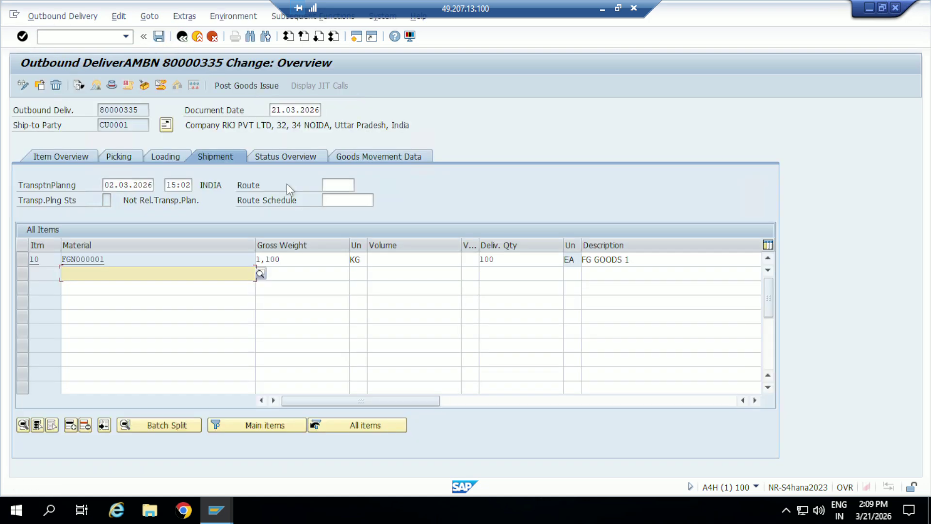
Step: Set the picked quantity of item 10, material FGN000001, to 100 EA and save the delivery
click(117, 156)
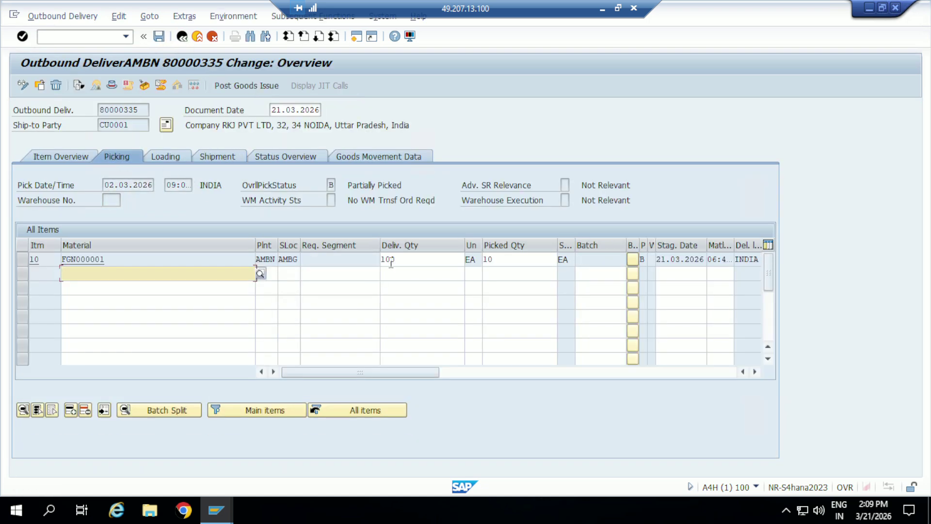
click(505, 259)
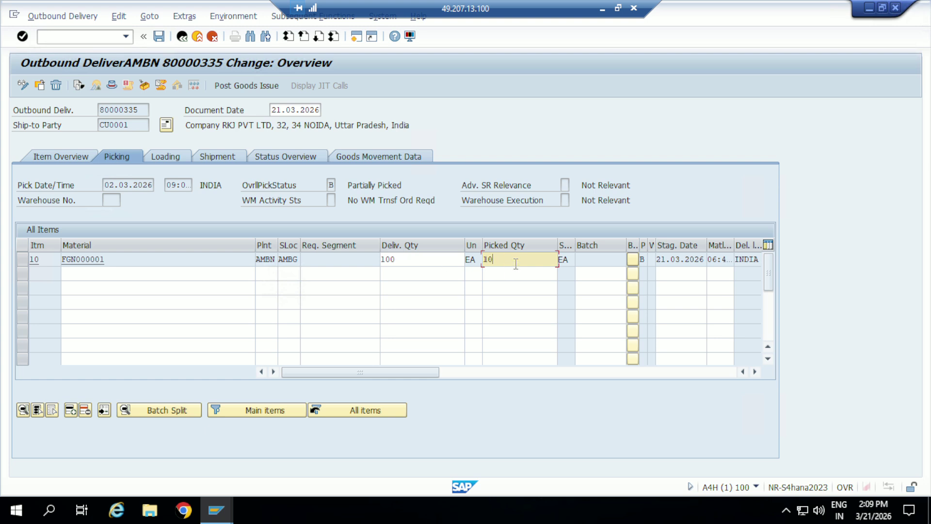
text(0)
click(159, 37)
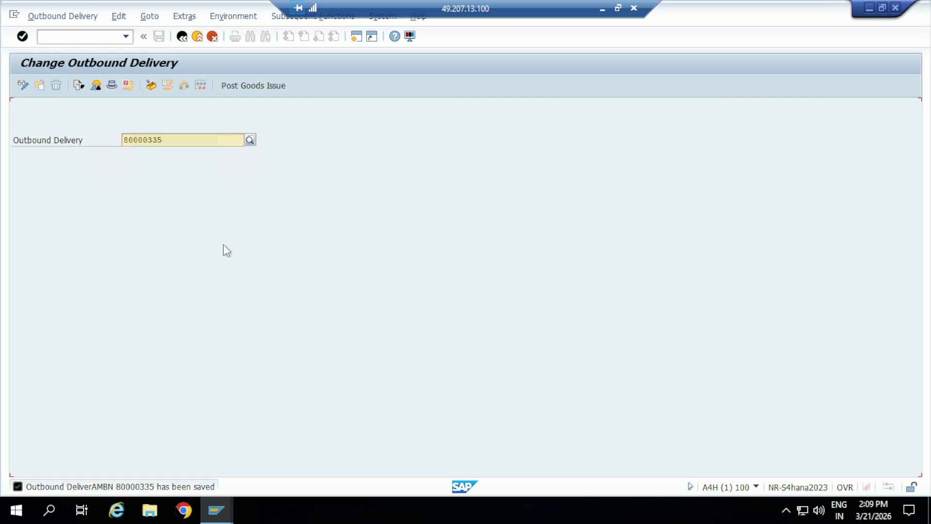
Step: Reopen the saved delivery, review its loading, shipment and status overview data, and post its goods issue
key(Return)
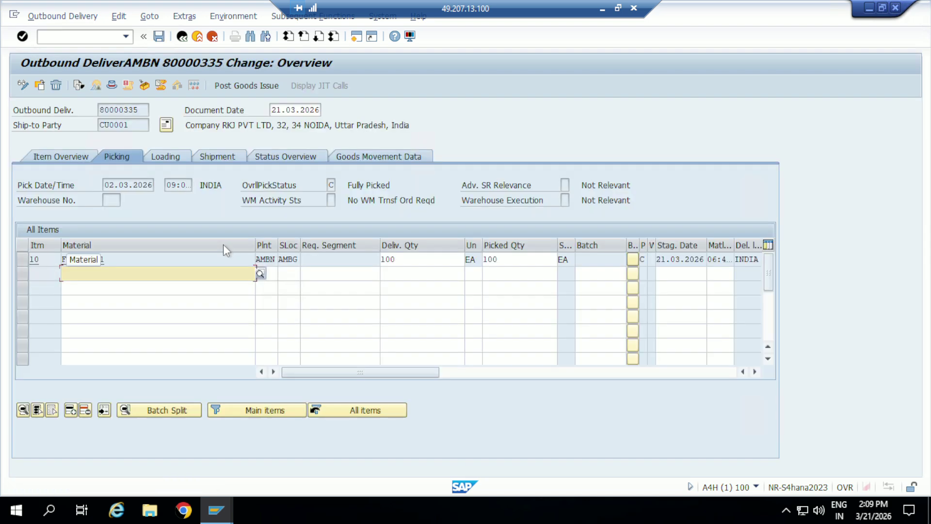
click(178, 154)
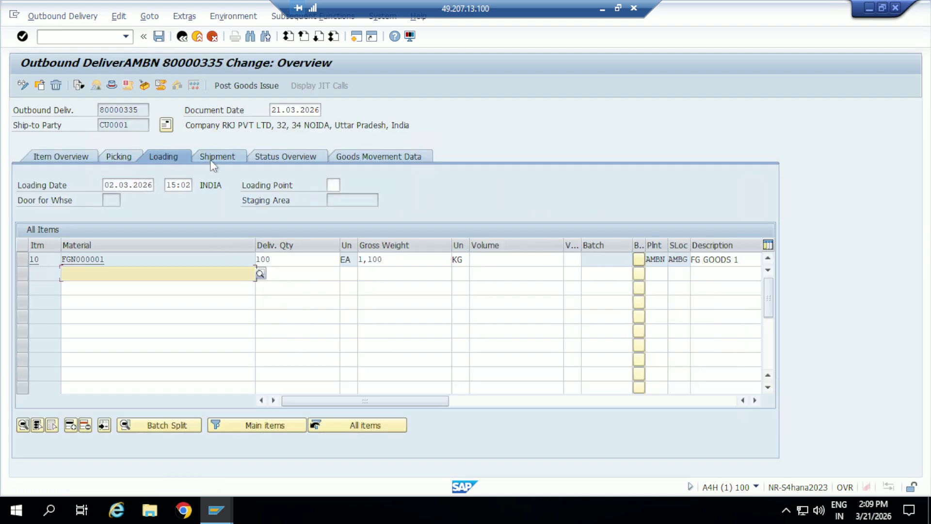
click(211, 159)
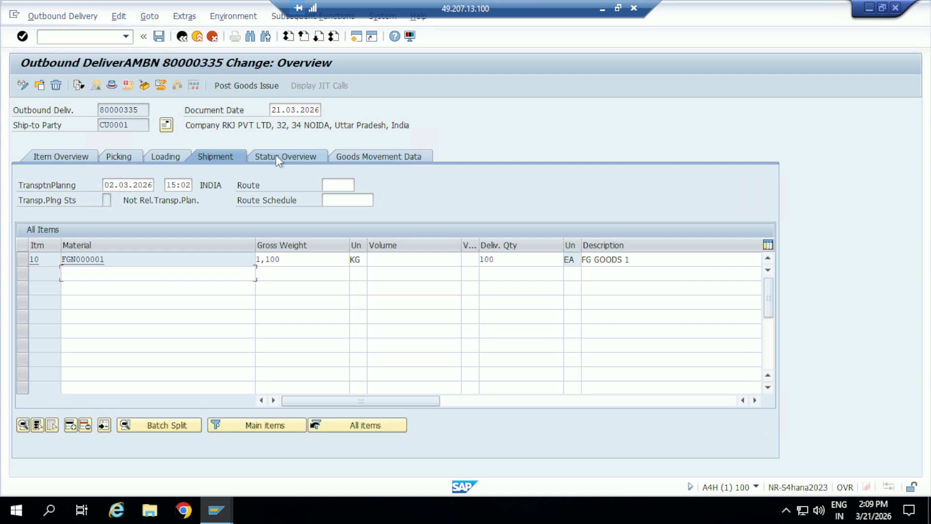
click(278, 159)
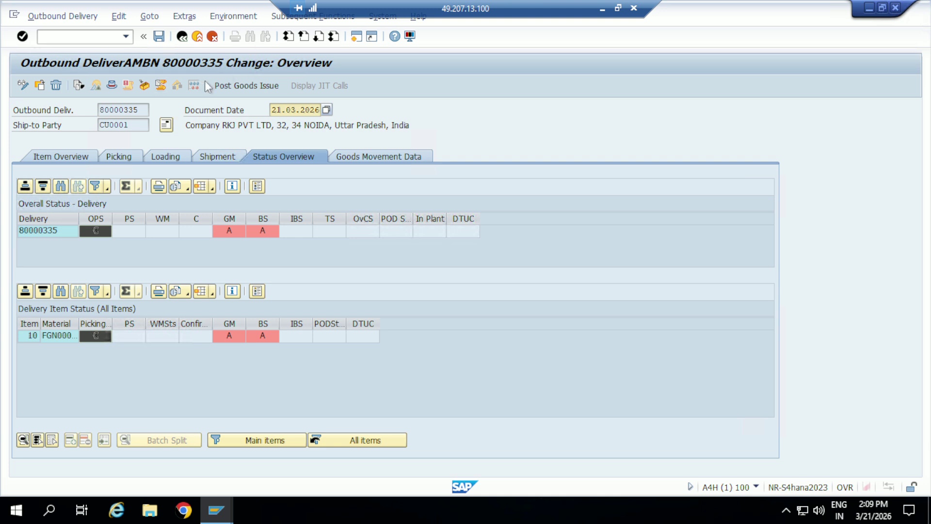
click(59, 159)
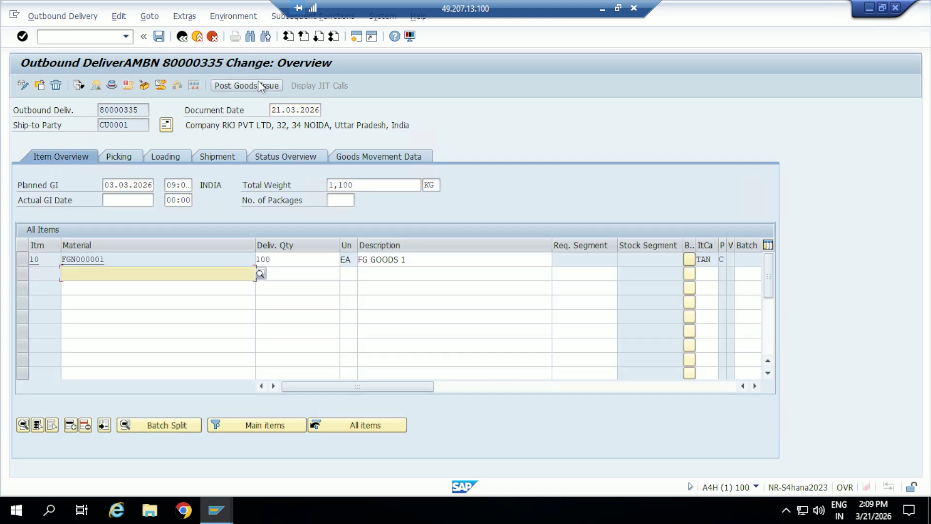
click(258, 85)
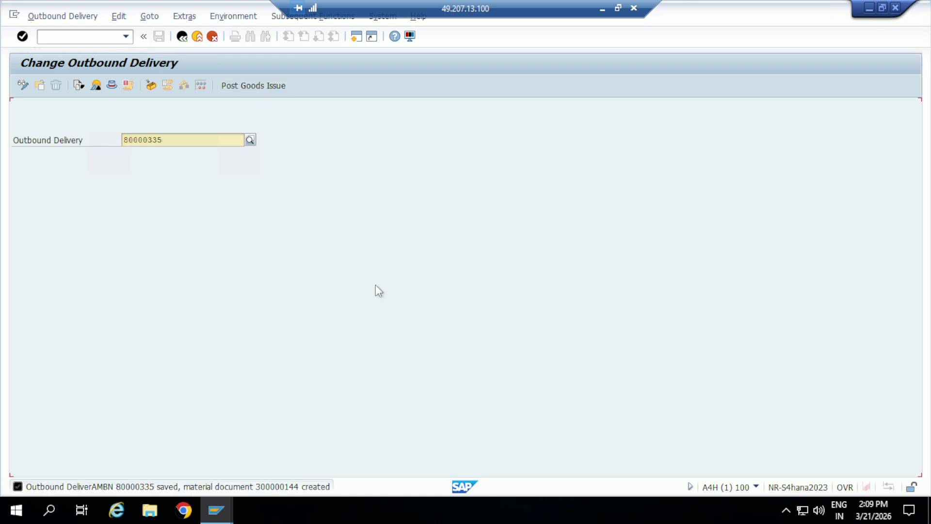
Step: Reopen the delivery after the goods issue and display its document flow
key(Return)
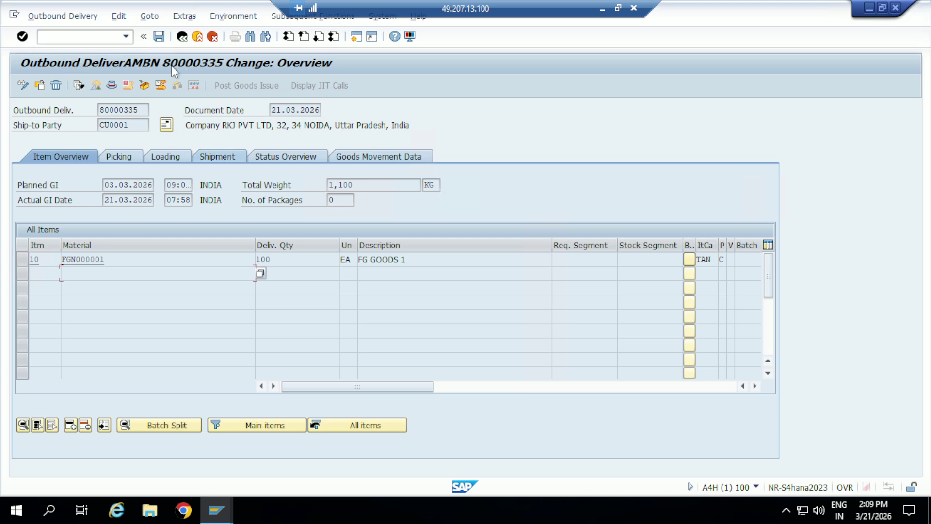
click(78, 86)
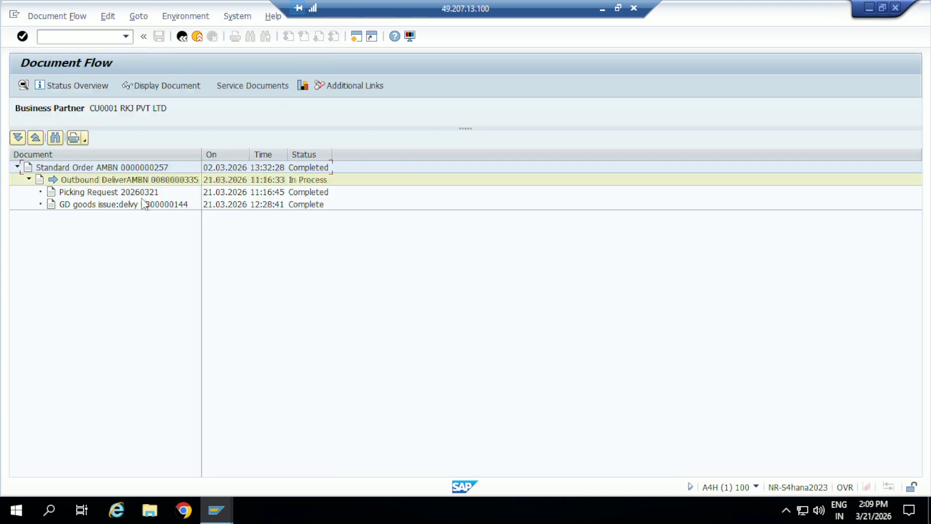
Step: Display the goods issue's material document from the document flow and open its accounting document
click(142, 198)
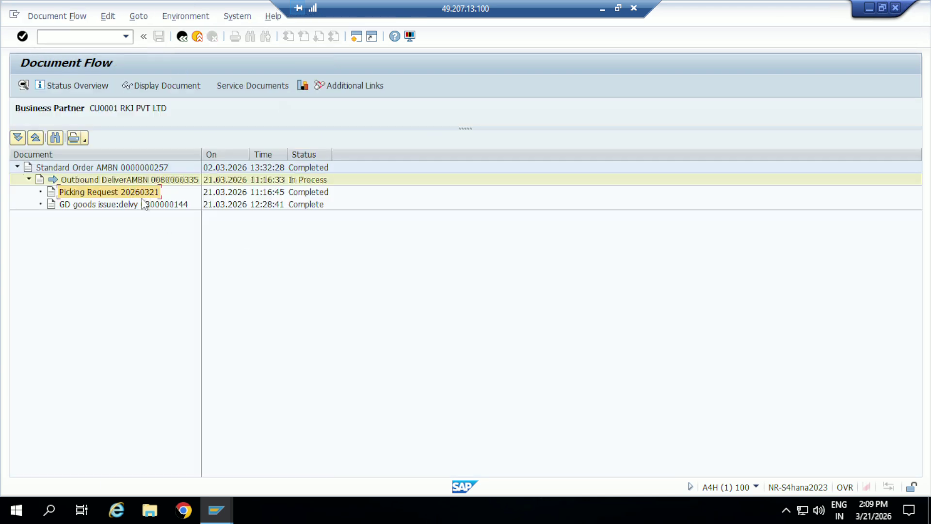
click(156, 208)
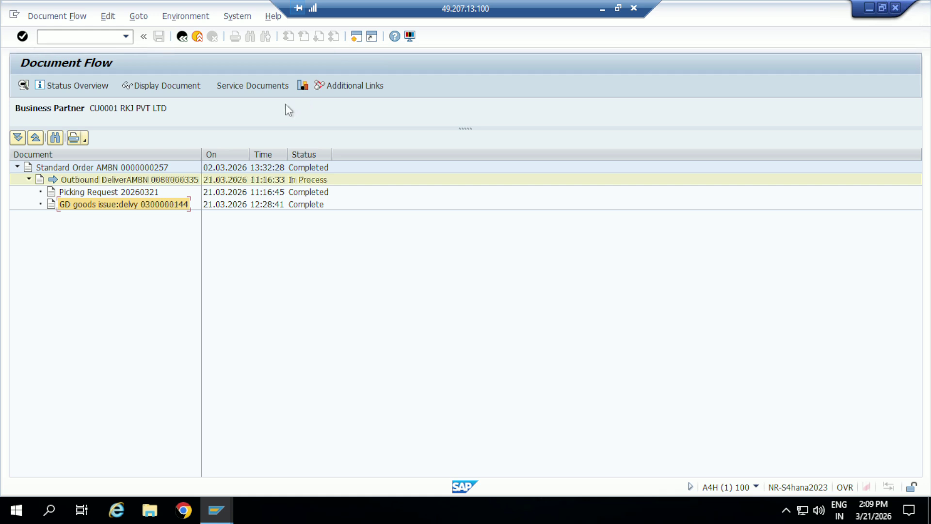
click(174, 86)
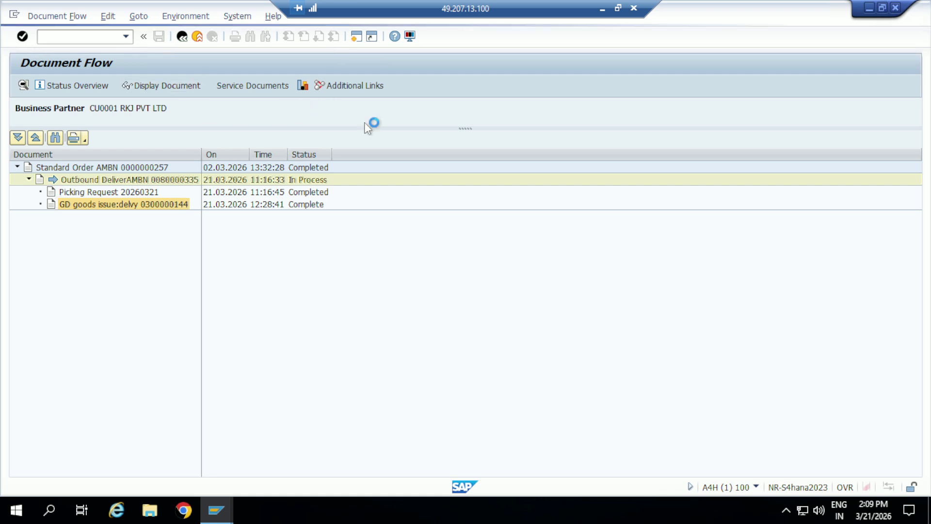
click(436, 172)
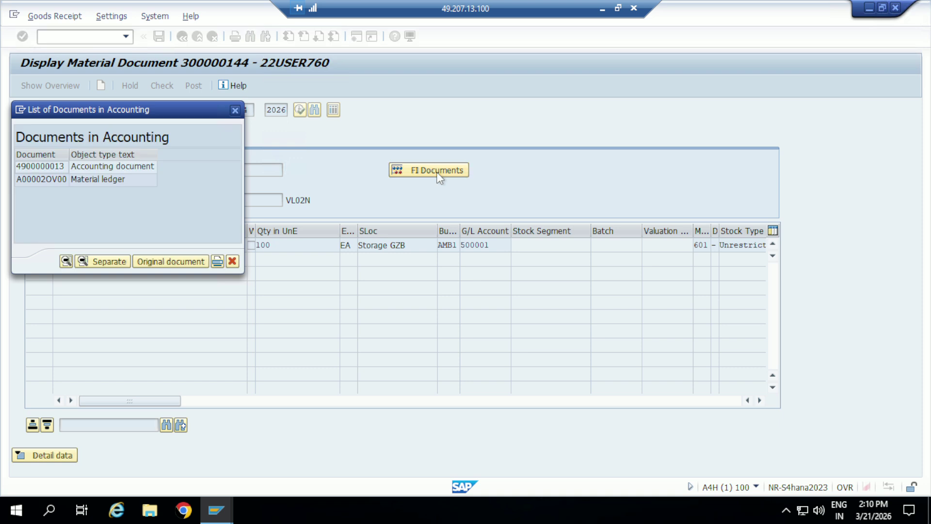
double_click(46, 170)
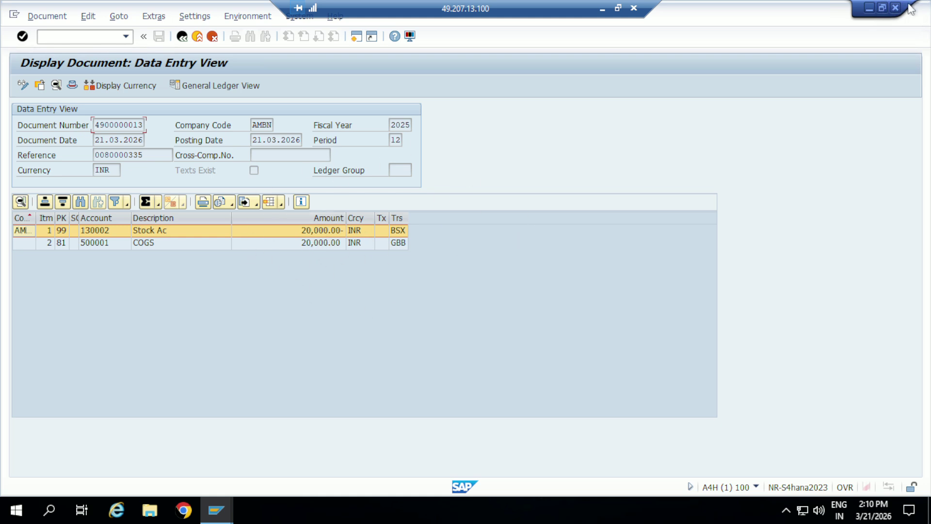
Step: Log off from the SAP system and minimize the remote desktop session
click(895, 9)
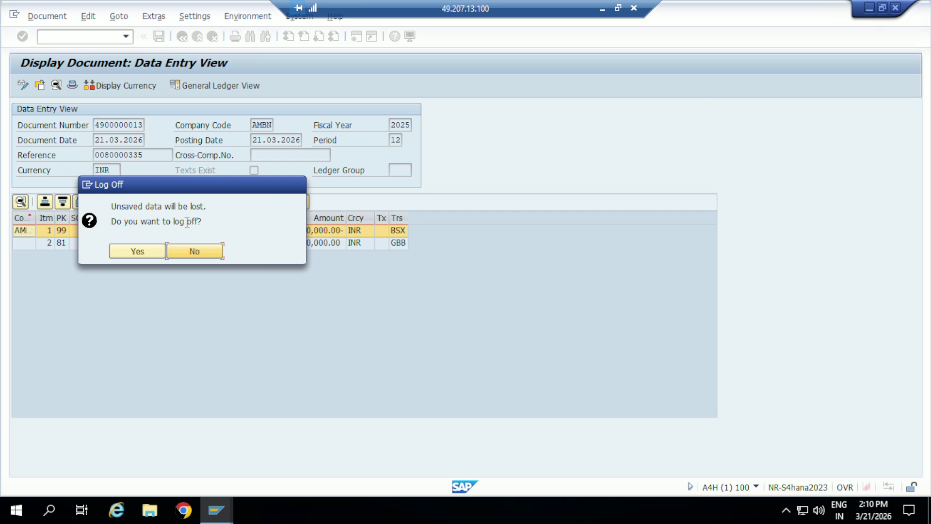
click(138, 251)
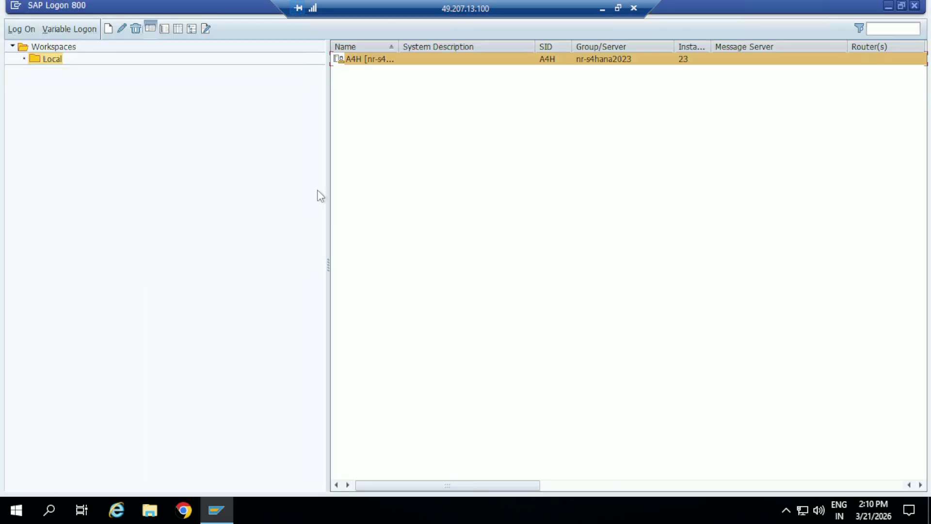
click(602, 8)
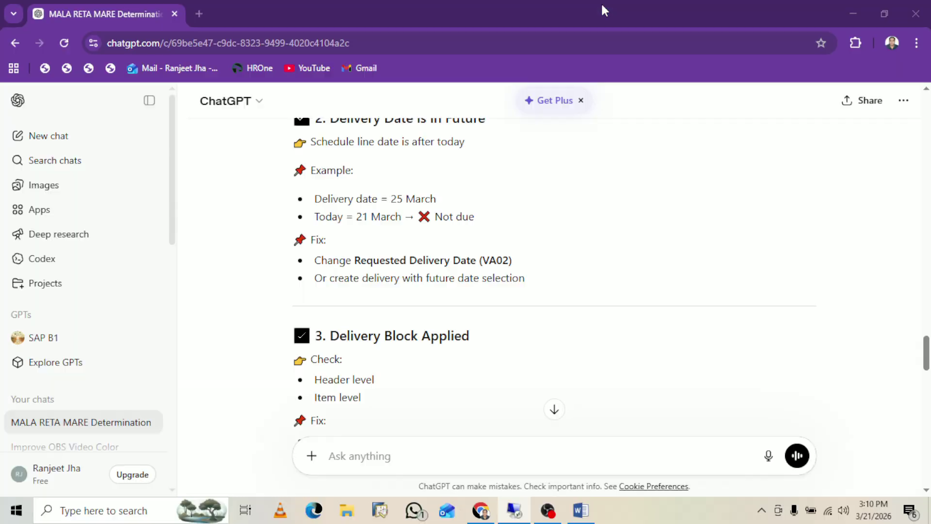
Step: Close the ChatGPT browser window and switch to OBS Studio
click(915, 13)
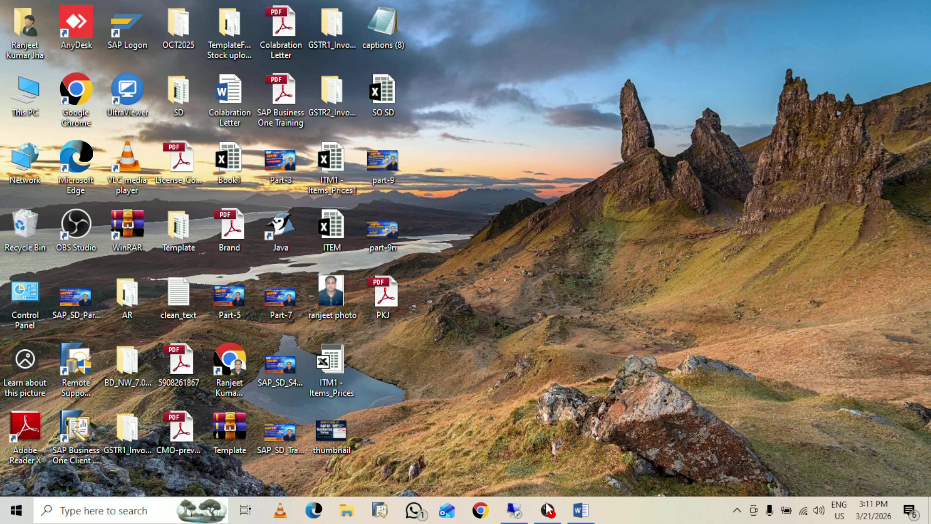
click(548, 520)
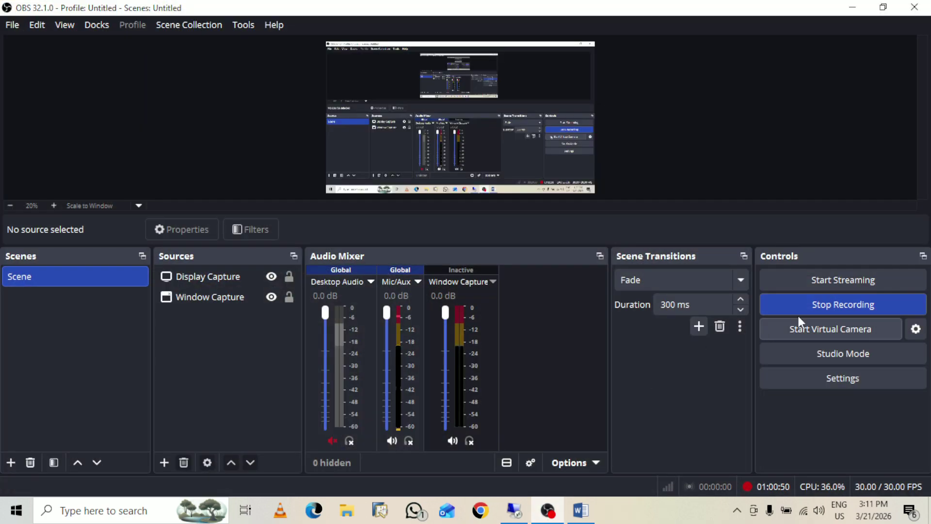